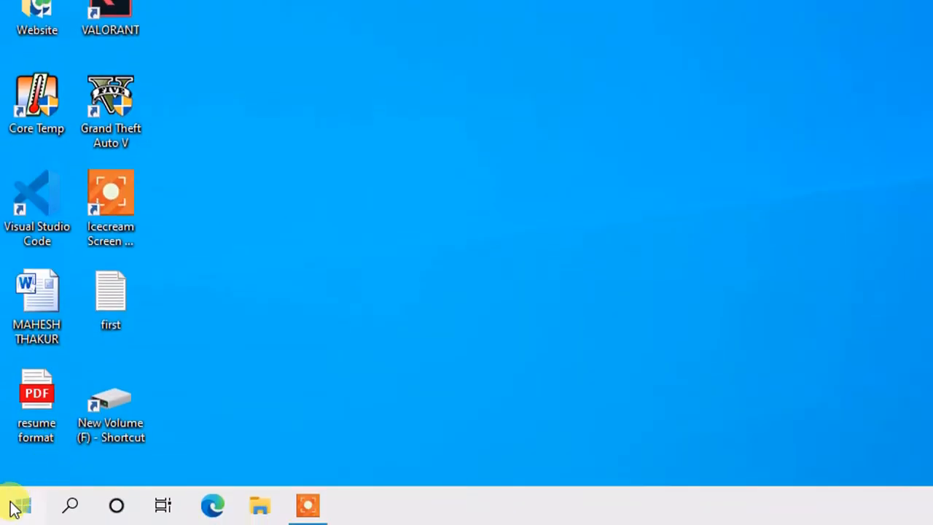
Search for WordPad from the desktop and launch it
{"action": "left_click", "coordinate": [15, 505]}
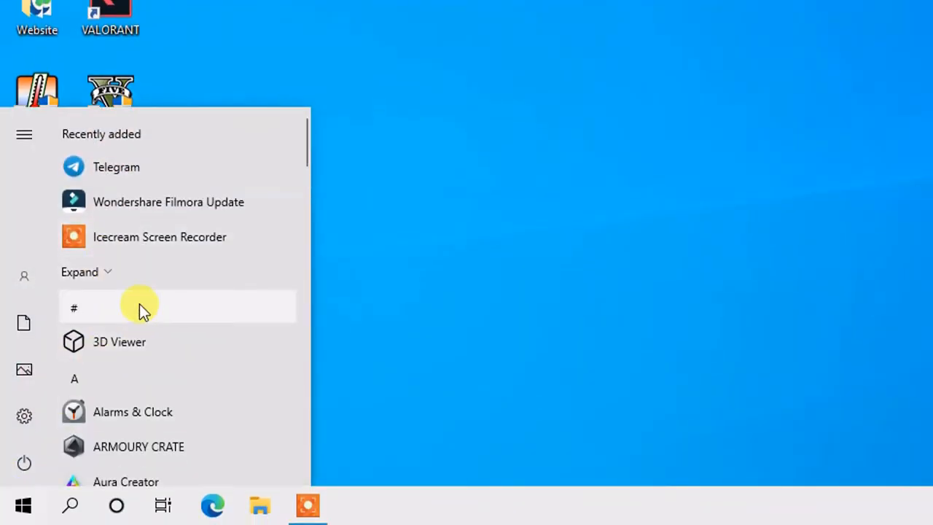
{"action": "type", "text": "wordp"}
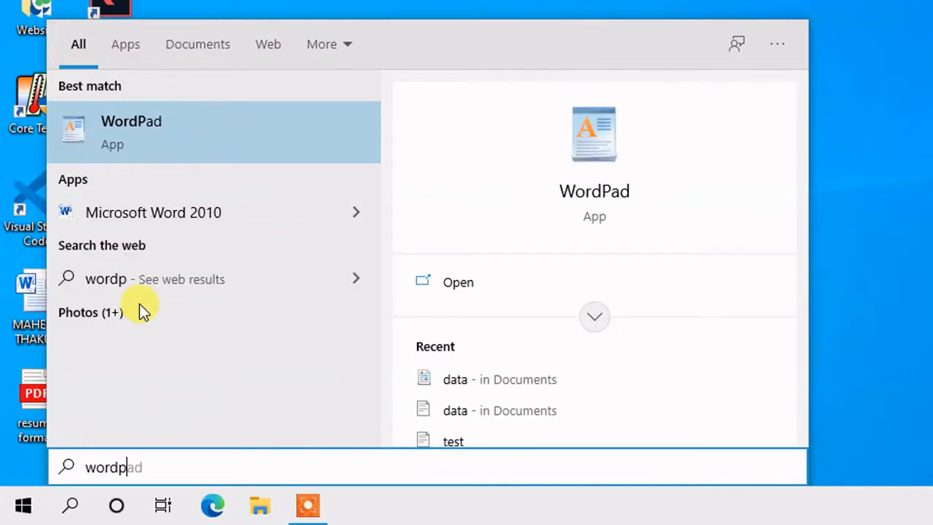
{"action": "left_click", "coordinate": [139, 149]}
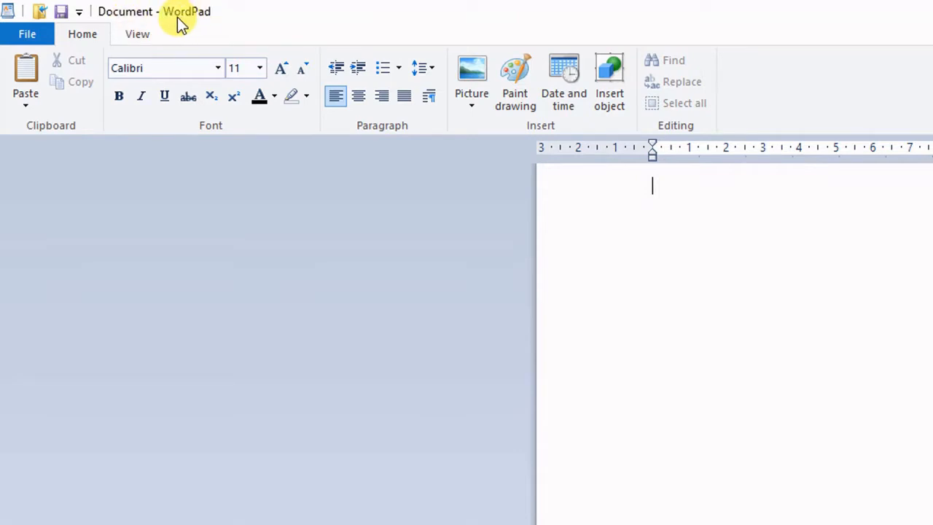
Add the Send in email command to the Quick Access Toolbar, and remove it again
{"action": "left_click", "coordinate": [78, 13]}
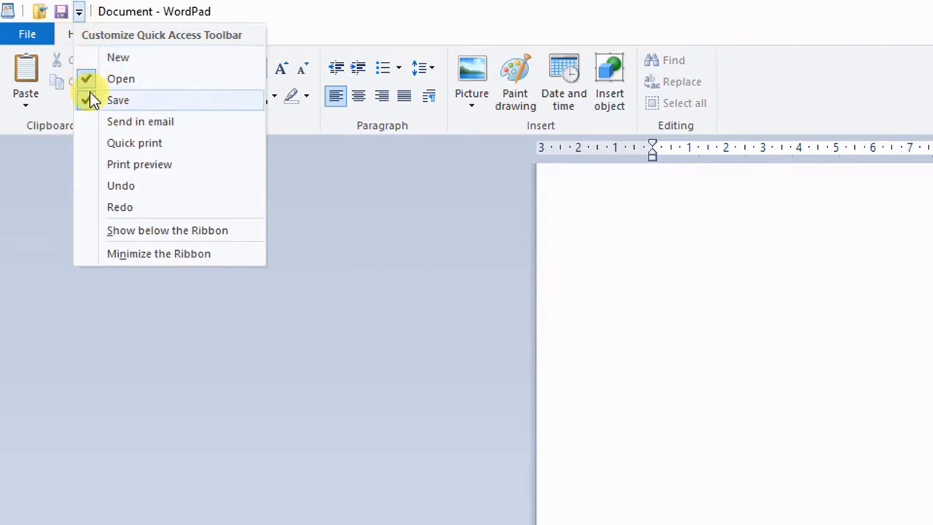
{"action": "left_click", "coordinate": [91, 121]}
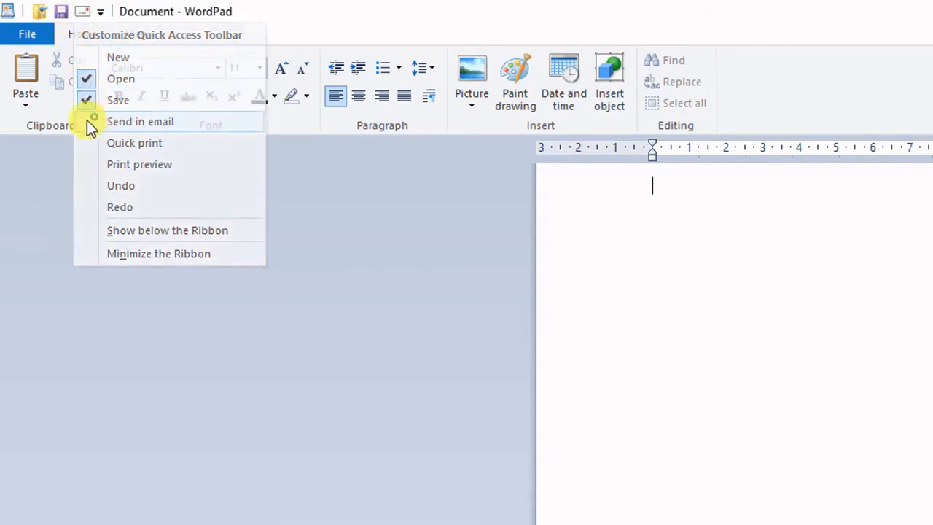
{"action": "left_click", "coordinate": [100, 13]}
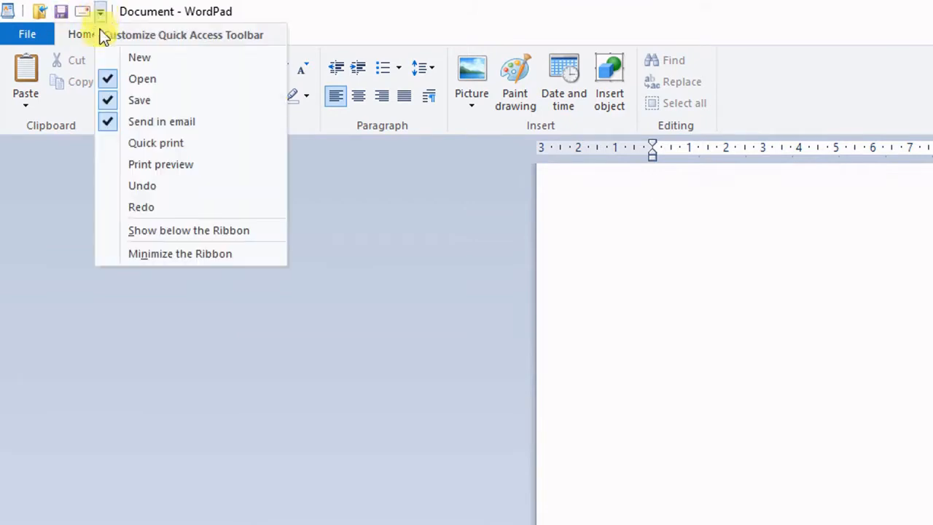
{"action": "left_click", "coordinate": [123, 121]}
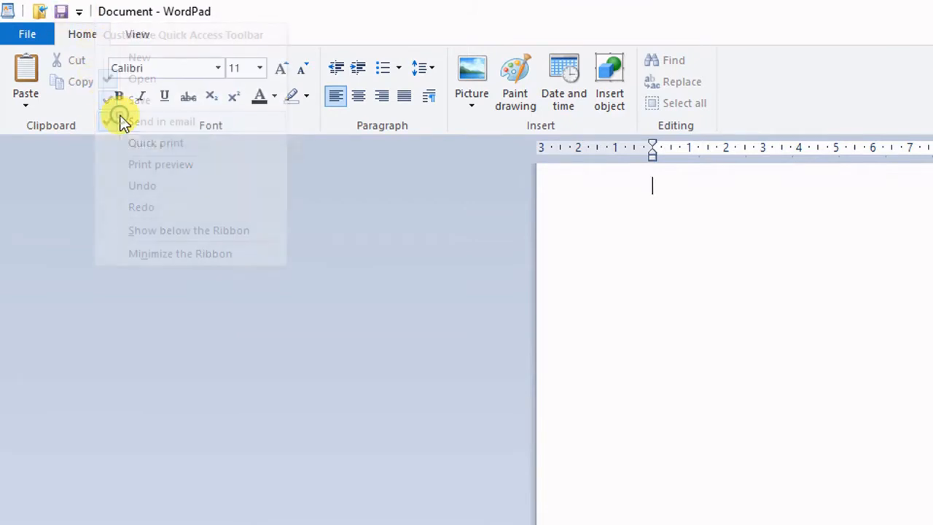
Remove the Open and Save commands from the Quick Access Toolbar
{"action": "left_click", "coordinate": [81, 14]}
{"action": "left_click", "coordinate": [95, 78]}
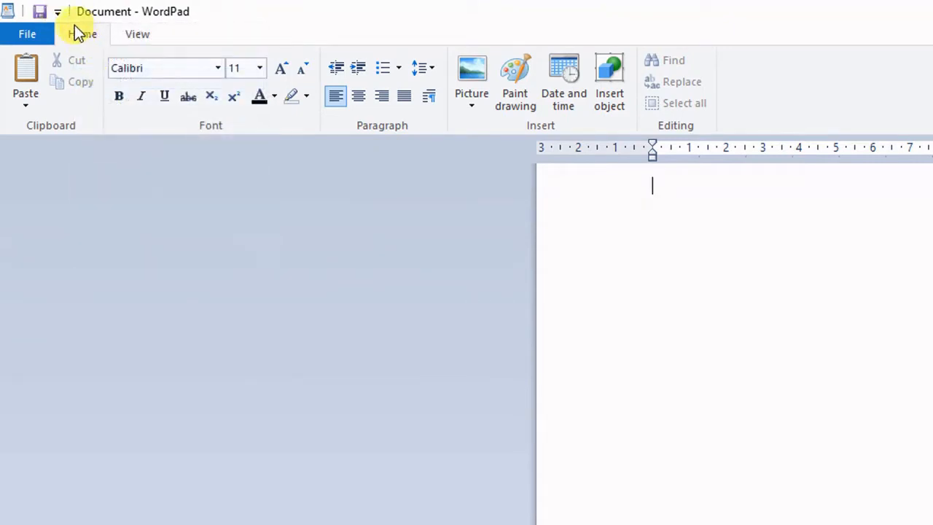
{"action": "left_click", "coordinate": [57, 13]}
{"action": "left_click", "coordinate": [68, 102]}
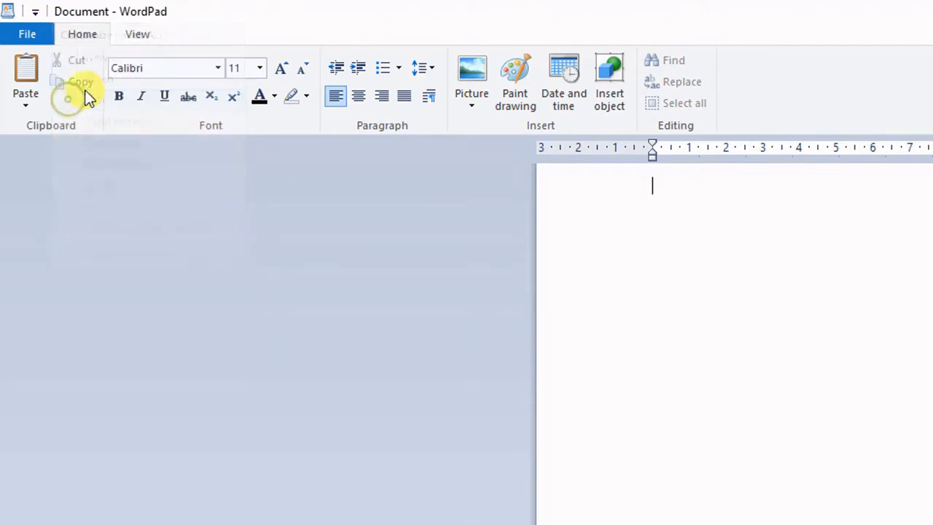
Add the New and Open commands to the Quick Access Toolbar
{"action": "left_click", "coordinate": [35, 13]}
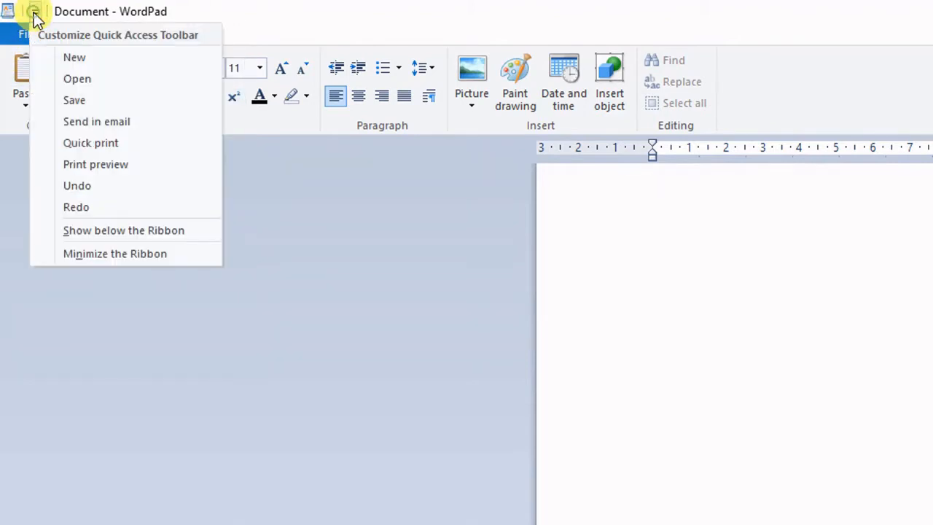
{"action": "left_click", "coordinate": [70, 60]}
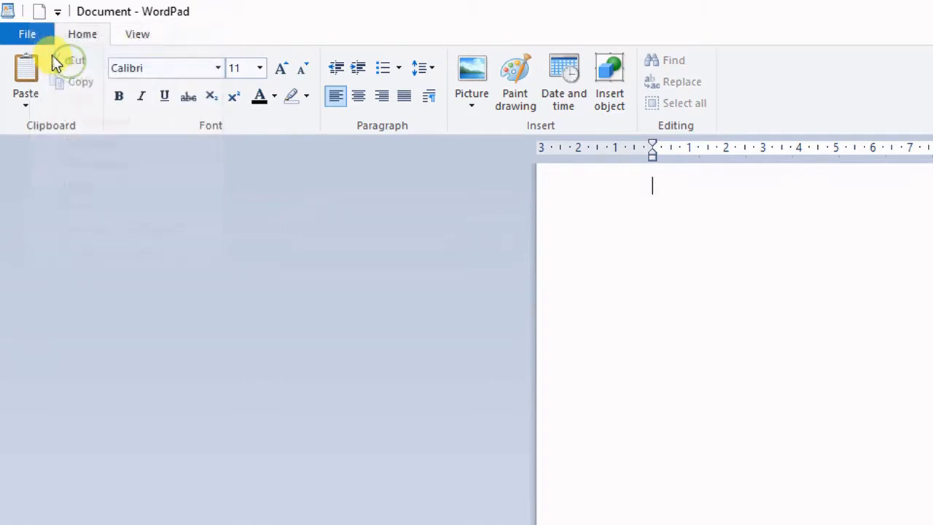
{"action": "left_click", "coordinate": [58, 13]}
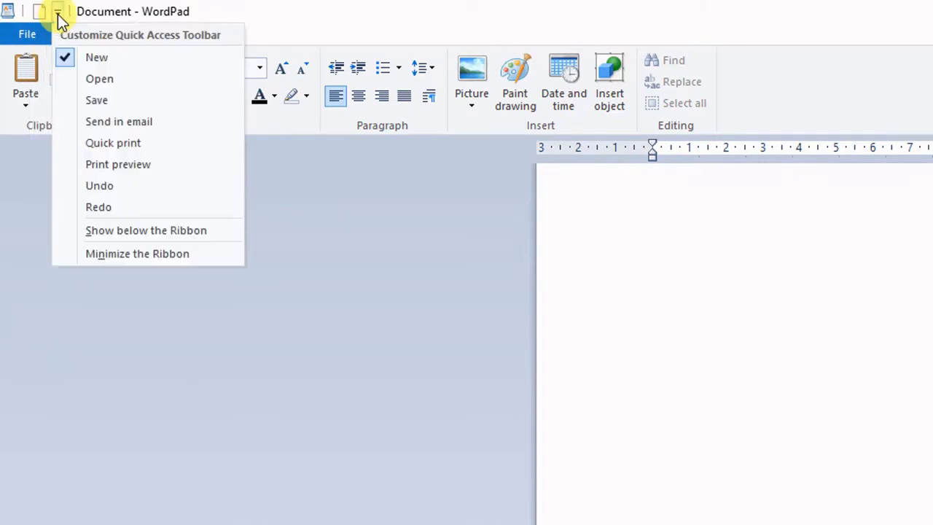
{"action": "left_click", "coordinate": [77, 77]}
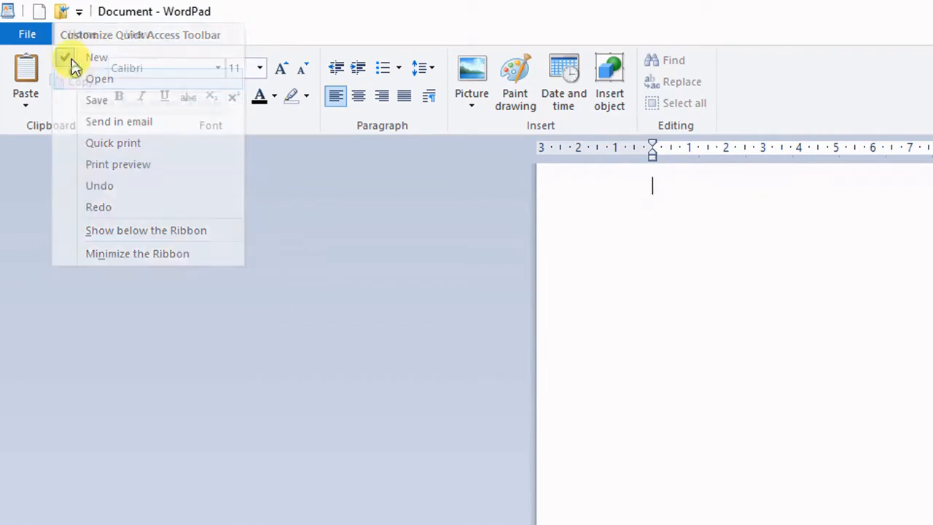
Move the Quick Access Toolbar below the ribbon
{"action": "left_click", "coordinate": [78, 13]}
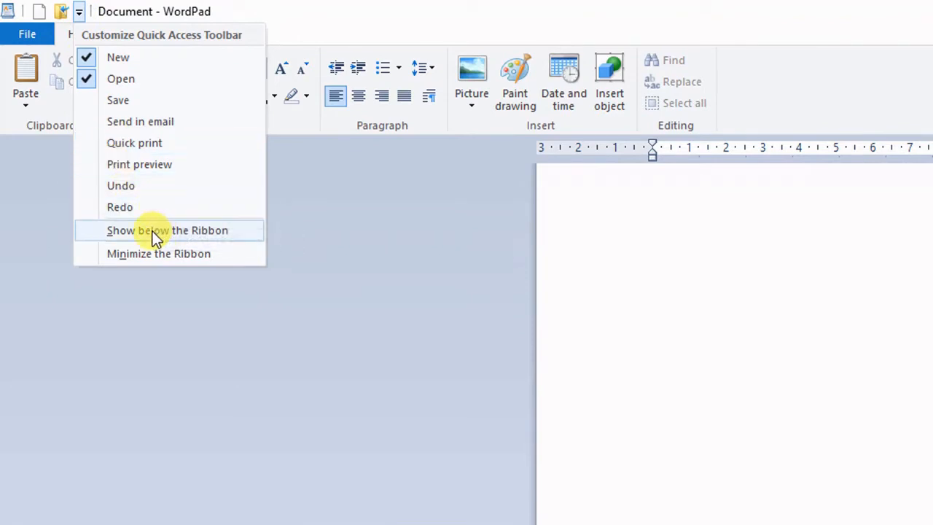
{"action": "left_click", "coordinate": [295, 218]}
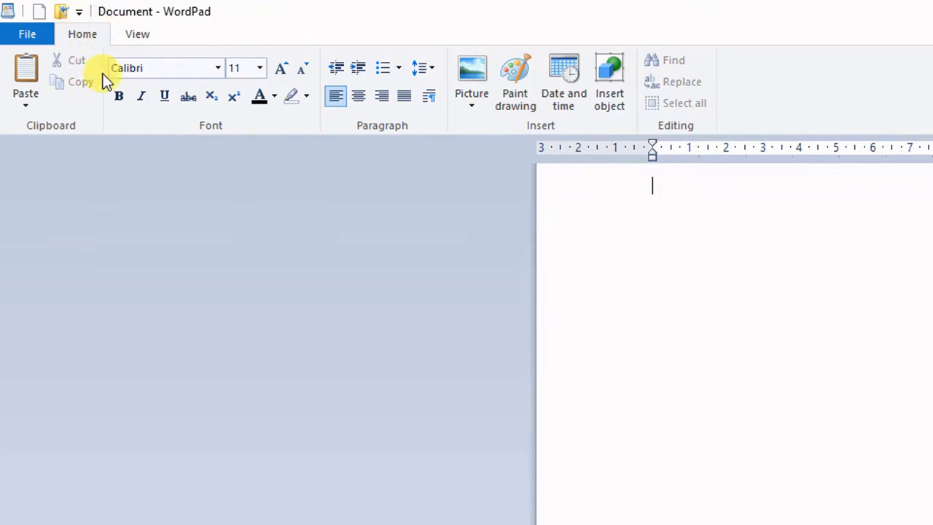
{"action": "left_click", "coordinate": [78, 13]}
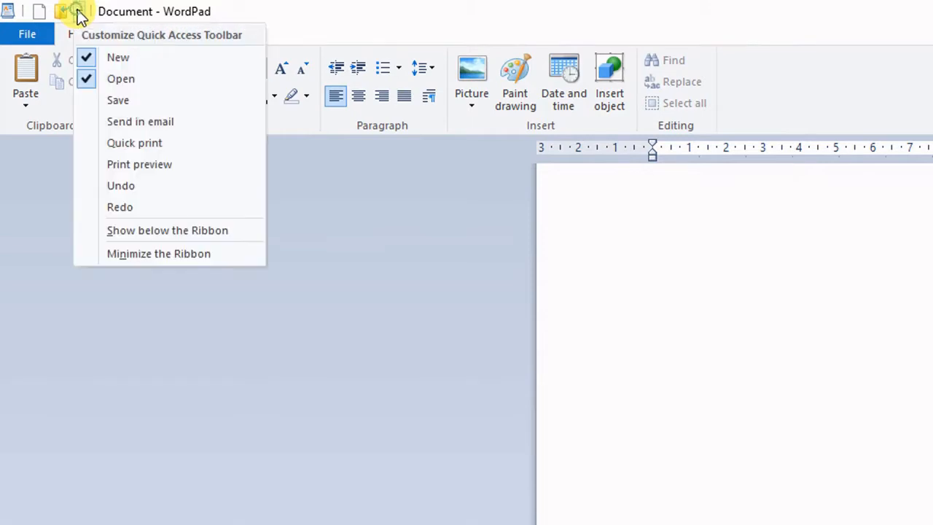
{"action": "left_click", "coordinate": [157, 235]}
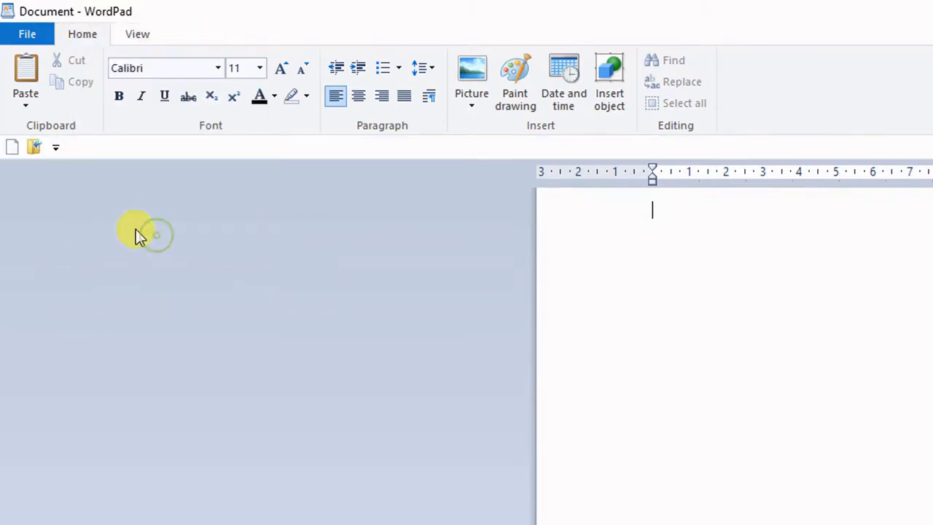
Minimize the ribbon, reveal the Home commands temporarily twice, and turn ribbon minimizing off again
{"action": "left_click", "coordinate": [57, 148]}
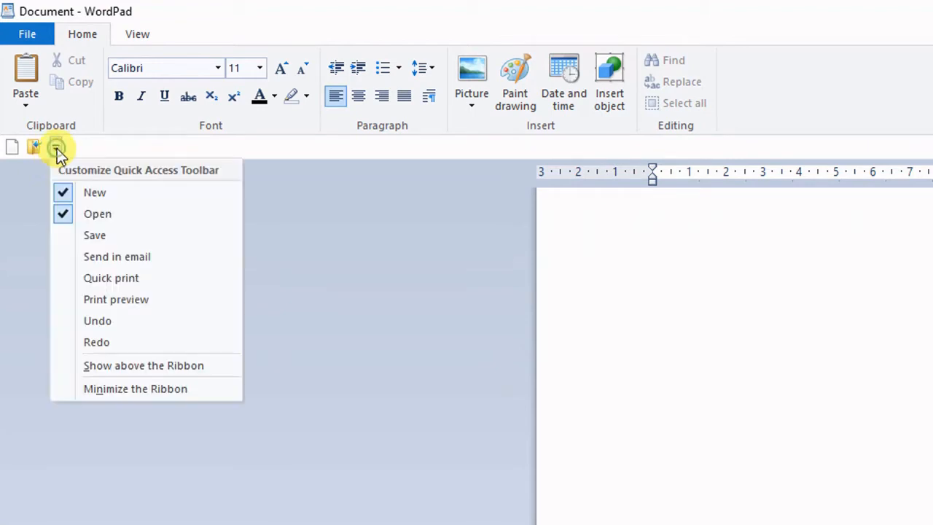
{"action": "left_click", "coordinate": [146, 388]}
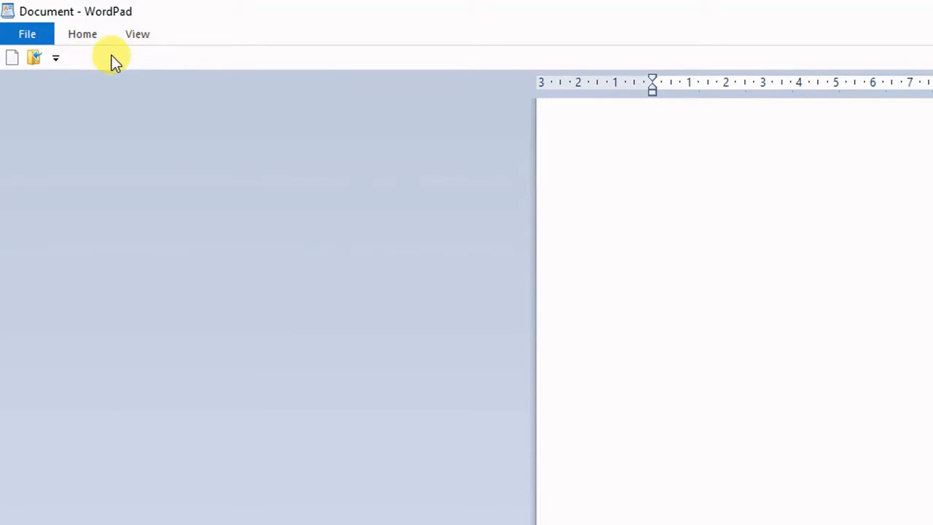
{"action": "left_click", "coordinate": [89, 36]}
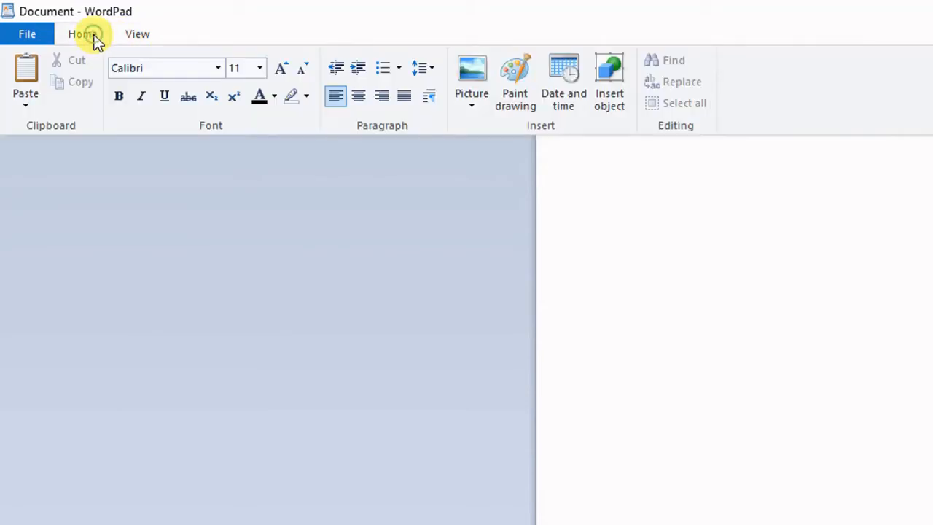
{"action": "left_click", "coordinate": [140, 205]}
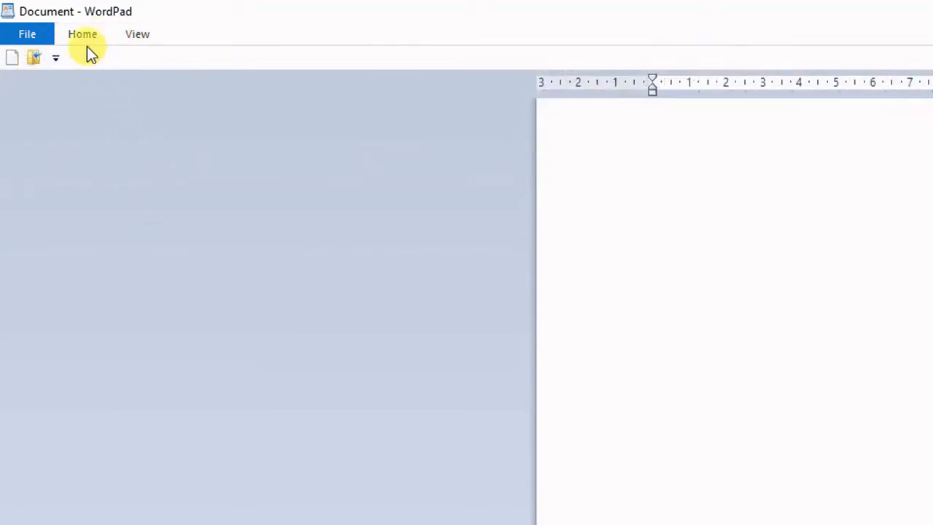
{"action": "left_click", "coordinate": [86, 40]}
{"action": "left_click", "coordinate": [144, 221]}
{"action": "left_click", "coordinate": [58, 52]}
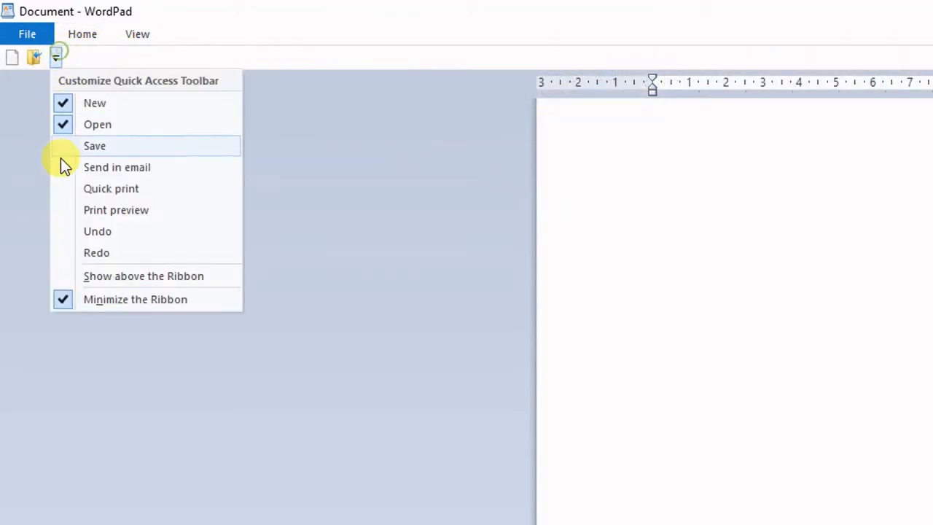
{"action": "left_click", "coordinate": [115, 298]}
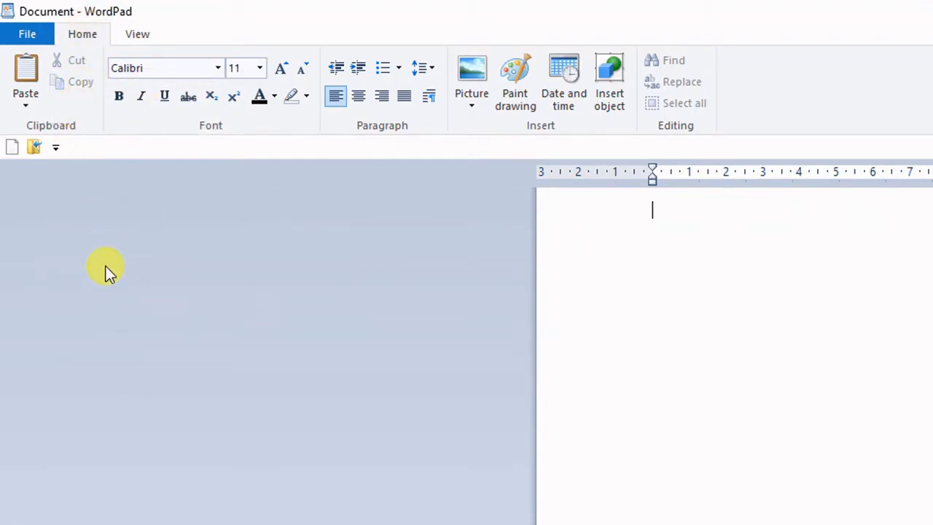
Collapse and expand the ribbon twice
{"action": "key", "text": "ctrl+F1"}
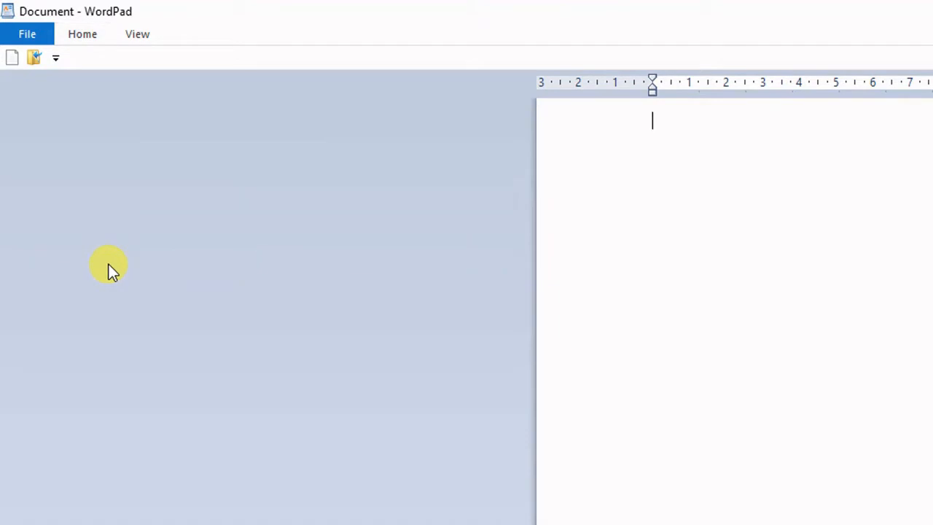
{"action": "key", "text": "ctrl+F1"}
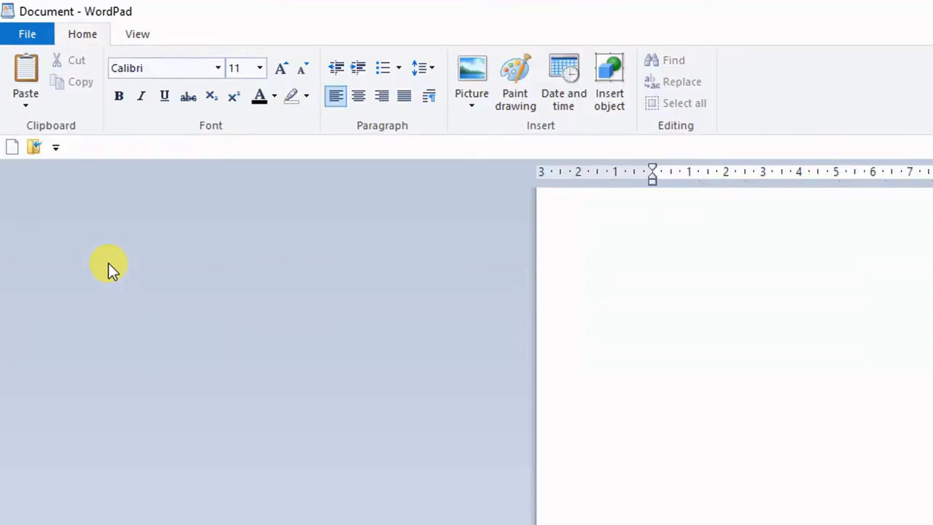
{"action": "key", "text": "ctrl+F1"}
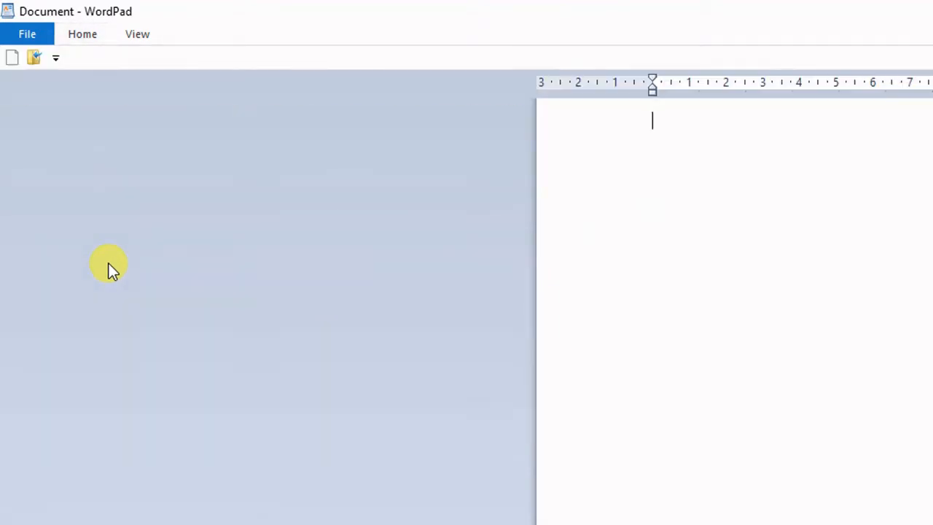
{"action": "key", "text": "ctrl+F1"}
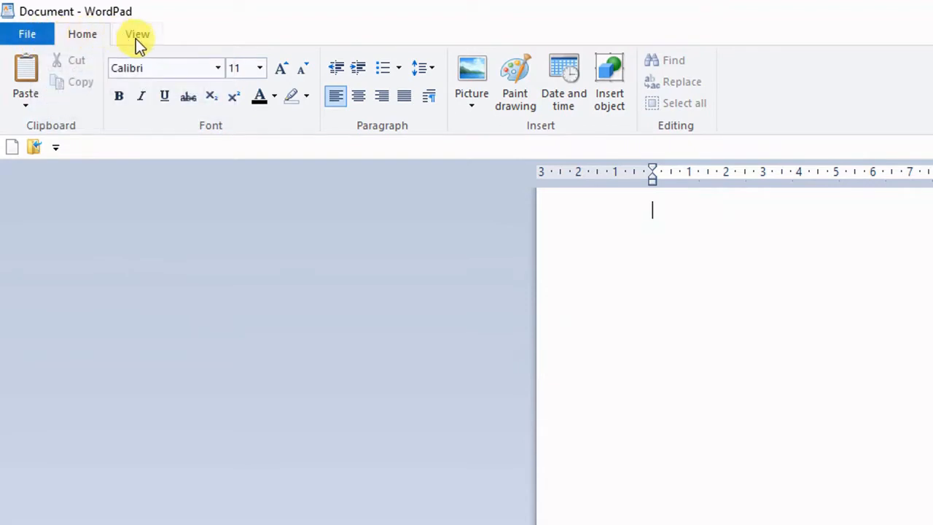
Create a new blank document
{"action": "key", "text": "F10"}
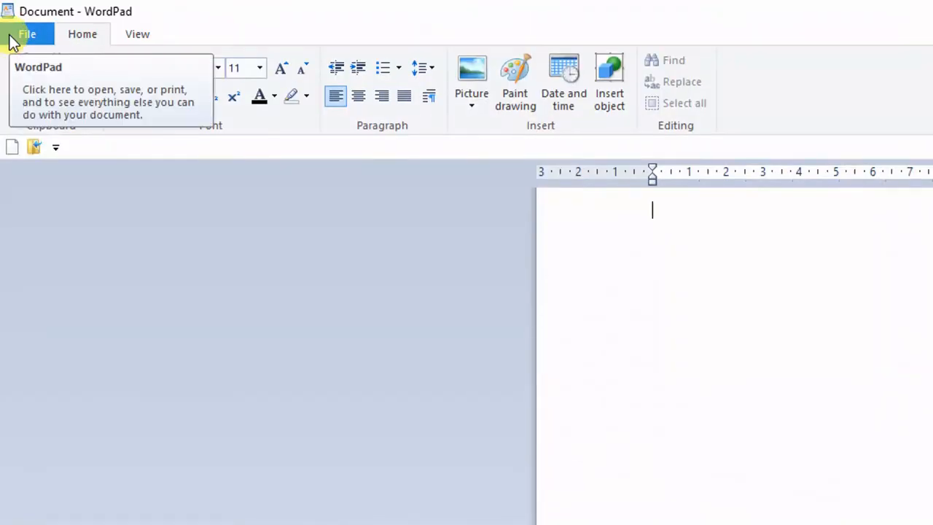
{"action": "left_click", "coordinate": [10, 35]}
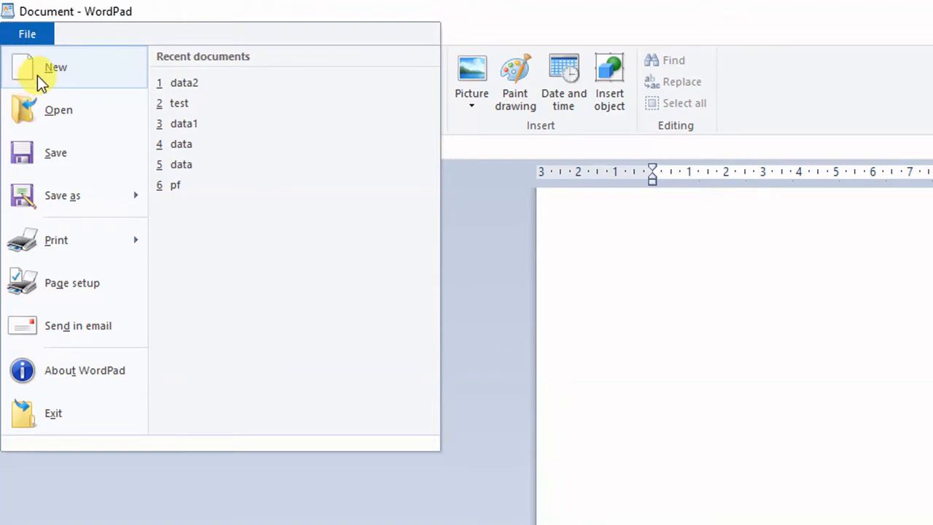
{"action": "left_click", "coordinate": [37, 75]}
{"action": "key", "text": "F9"}
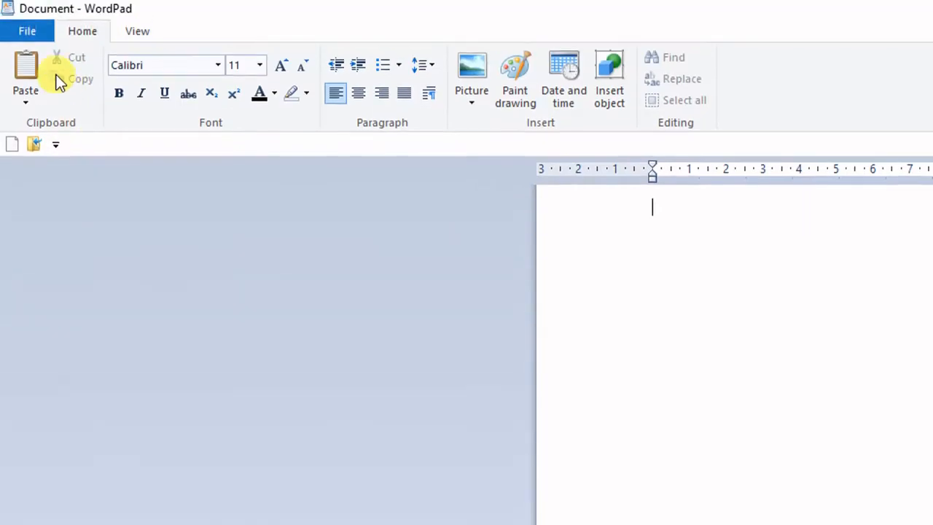
Open the rich text file data2 from the Documents folder
{"action": "left_click", "coordinate": [11, 18]}
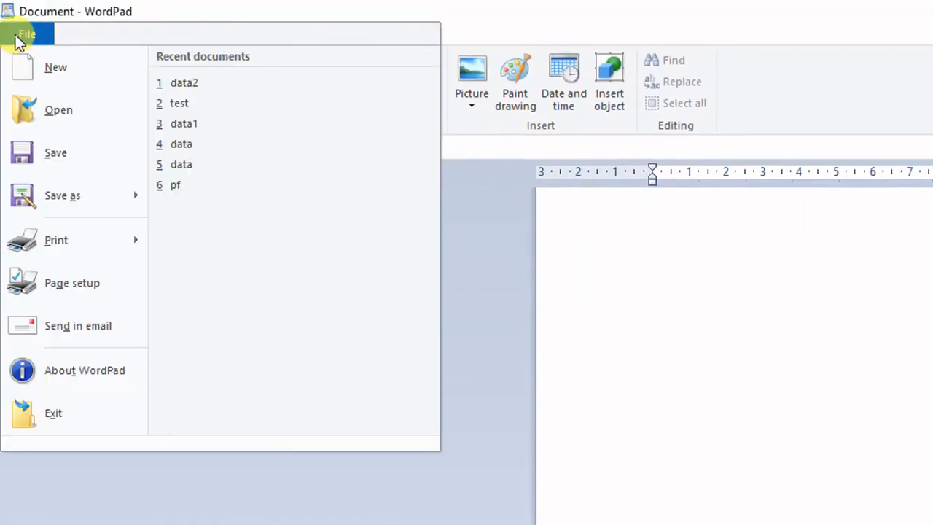
{"action": "left_click", "coordinate": [42, 113]}
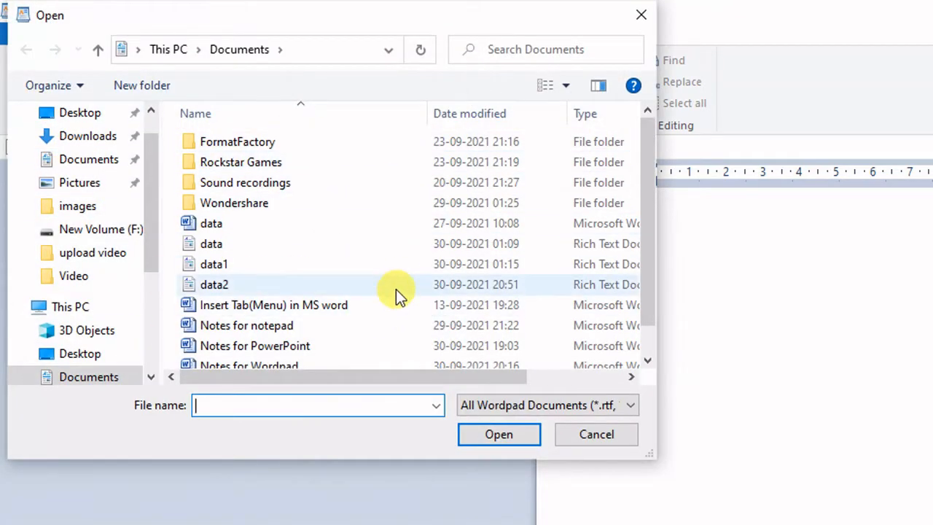
{"action": "left_click", "coordinate": [262, 286]}
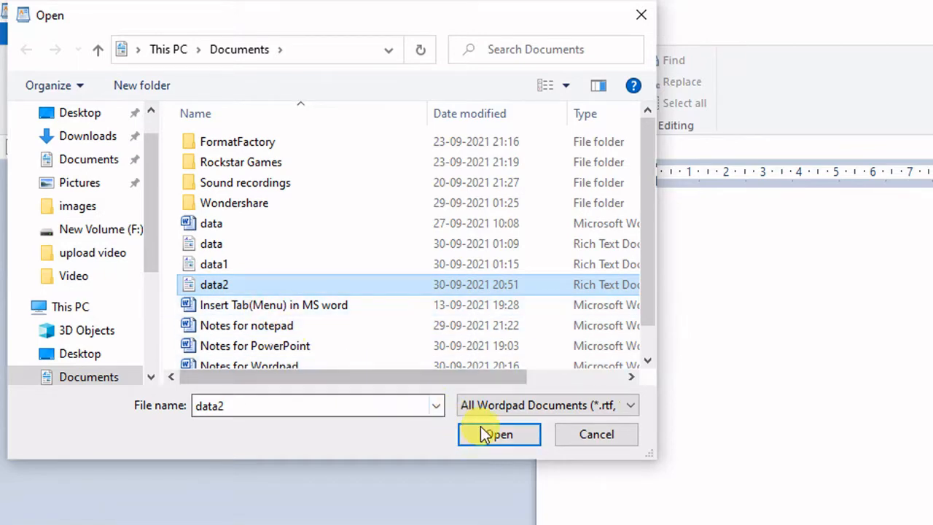
{"action": "left_click", "coordinate": [512, 437]}
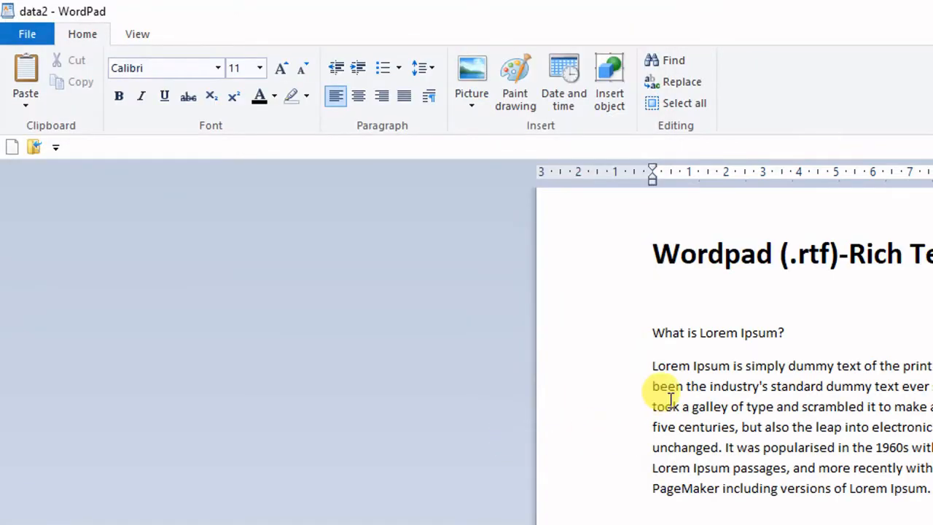
{"action": "key", "text": "F9"}
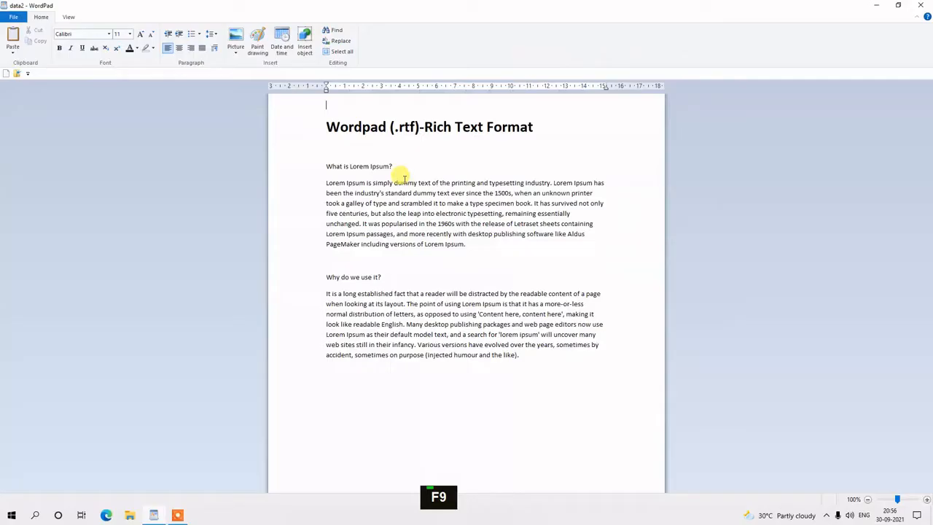
Save the open data2 document under its existing name
{"action": "key", "text": "F9"}
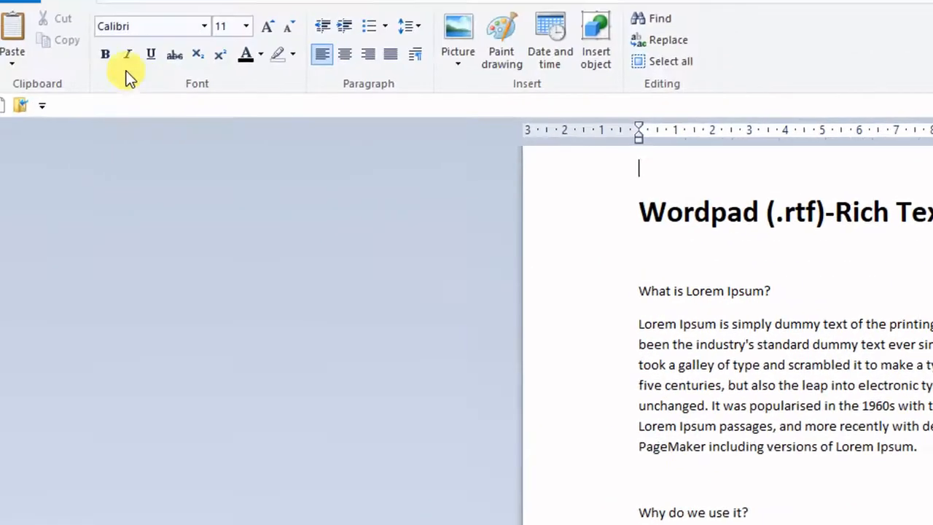
{"action": "left_click", "coordinate": [22, 35]}
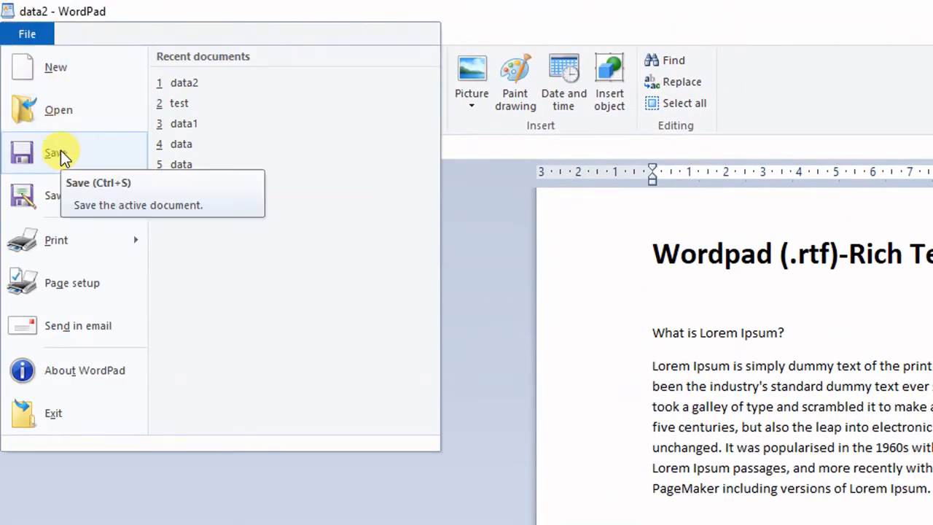
{"action": "left_click", "coordinate": [61, 155]}
{"action": "key", "text": "F9"}
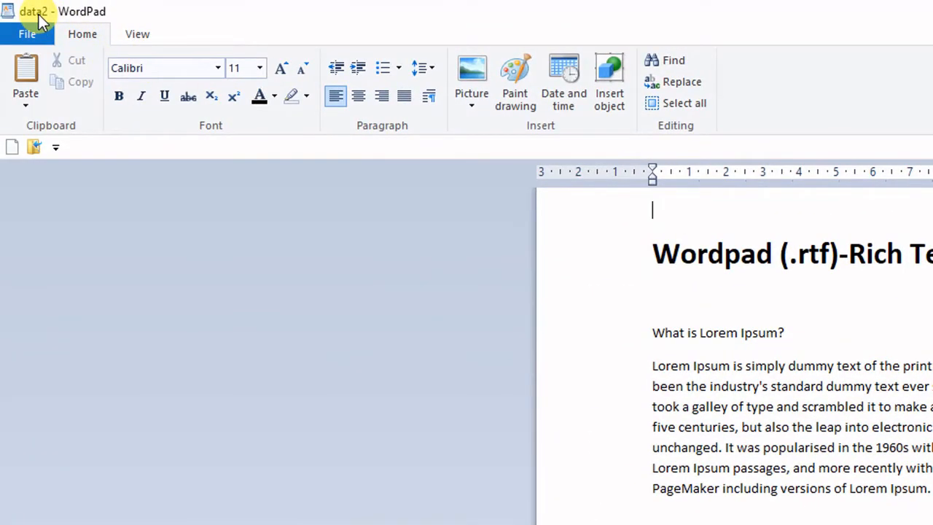
{"action": "key", "text": "F9"}
{"action": "key", "text": "F9"}
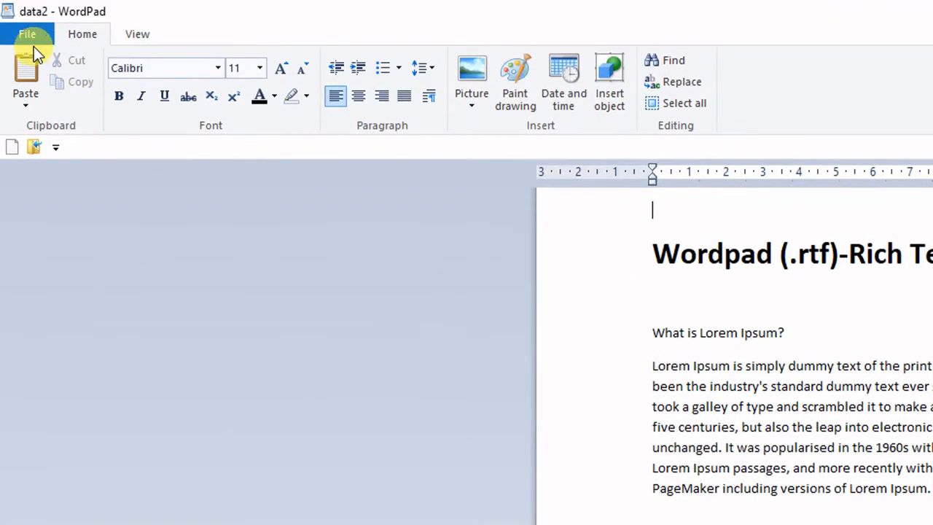
Save a copy of the document as data3 in Rich Text Format in the Documents folder
{"action": "left_click", "coordinate": [29, 35]}
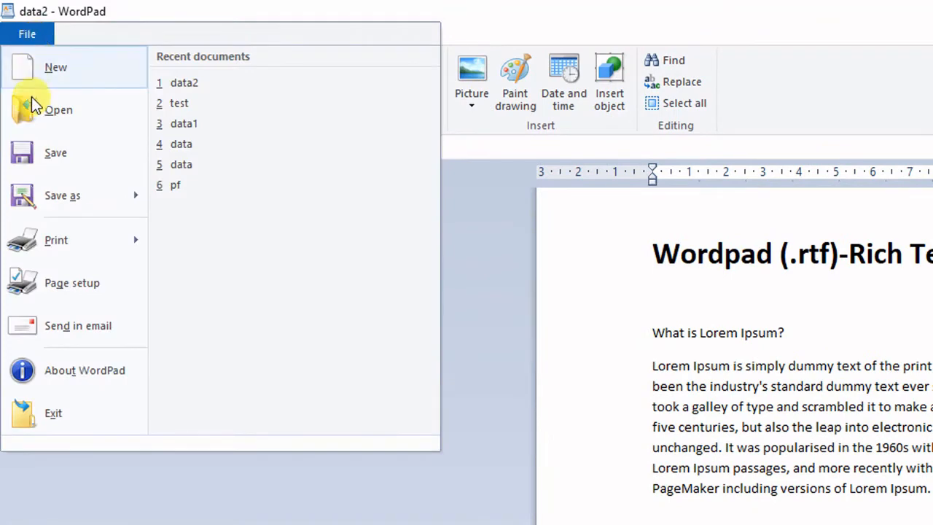
{"action": "mouse_move", "coordinate": [44, 195]}
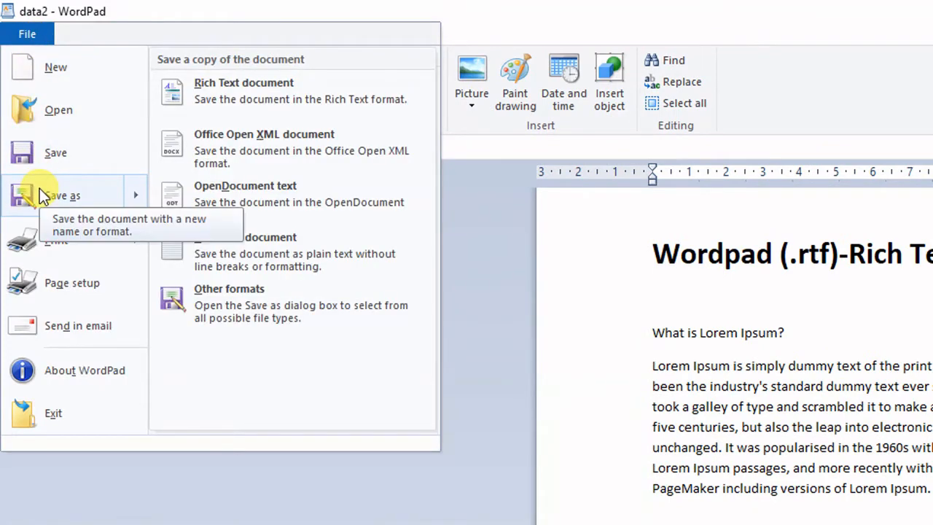
{"action": "left_click", "coordinate": [41, 196]}
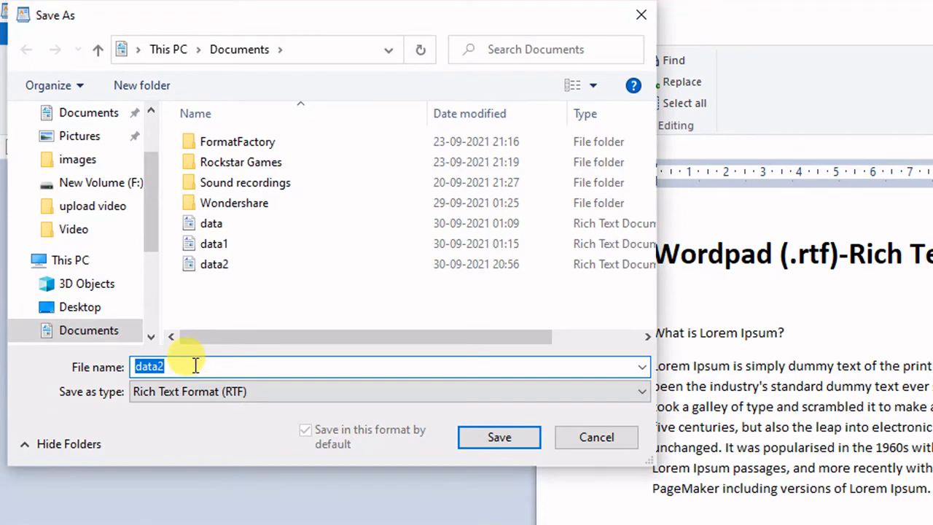
{"action": "left_click", "coordinate": [196, 366]}
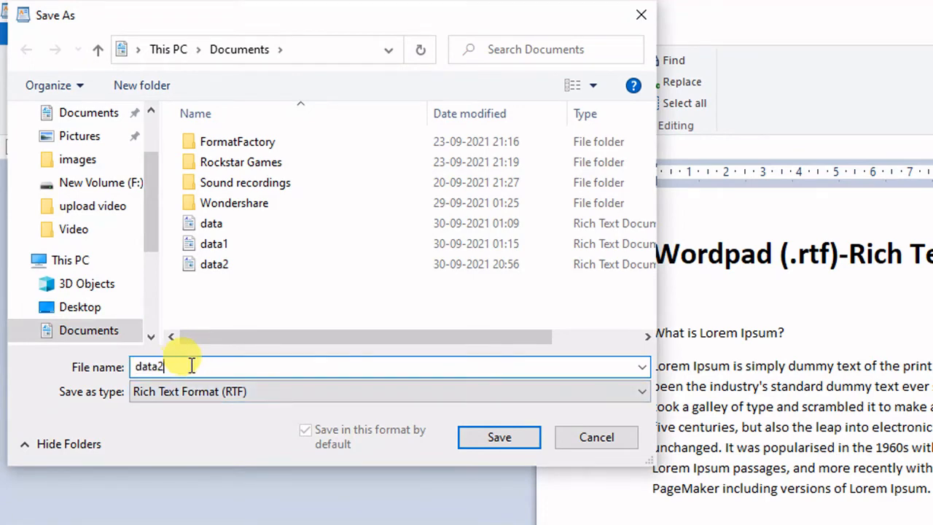
{"action": "double_click", "coordinate": [189, 365]}
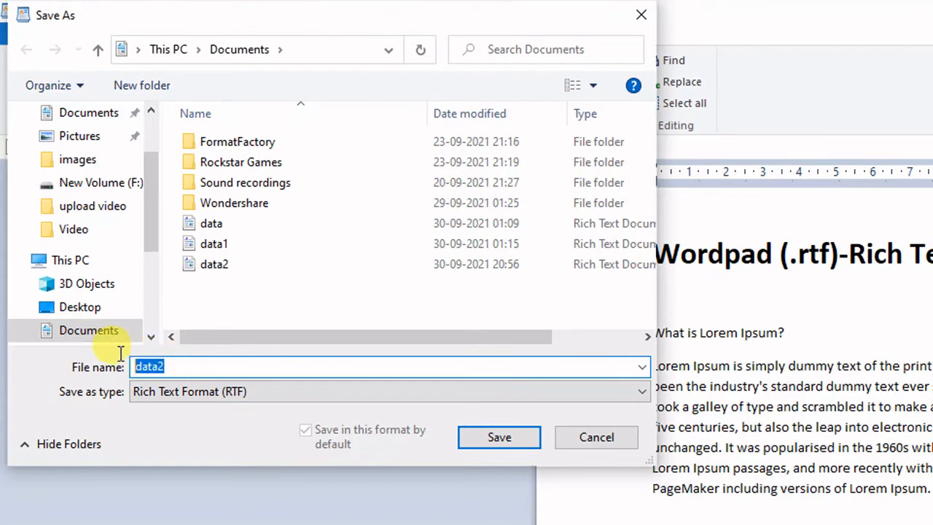
{"action": "left_click", "coordinate": [204, 368]}
{"action": "key", "text": "BackSpace"}
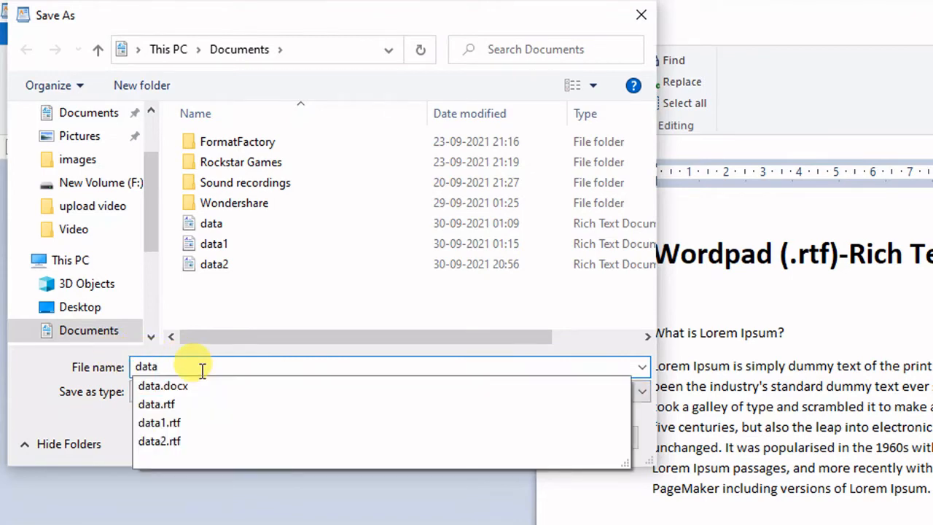
{"action": "type", "text": "3"}
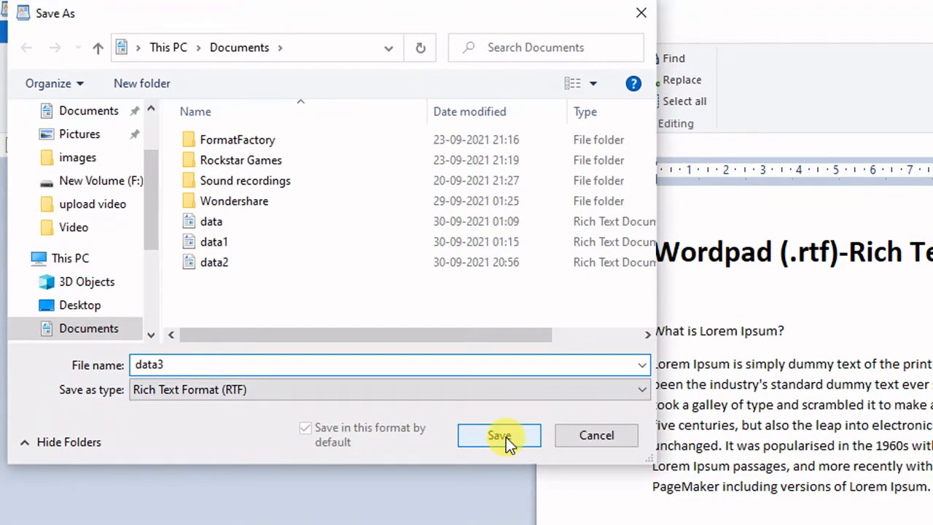
{"action": "left_click", "coordinate": [506, 437]}
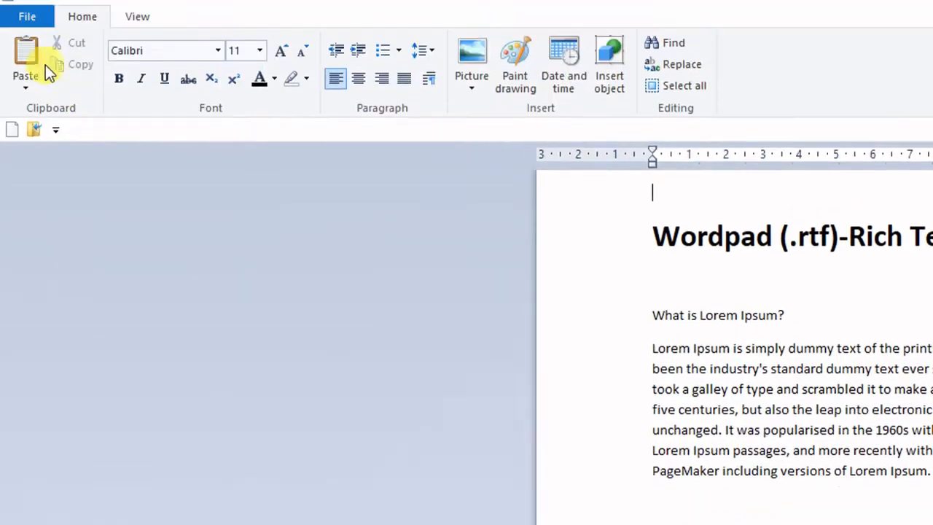
Examine the document's page in print preview and return to the editing view
{"action": "left_click", "coordinate": [27, 16]}
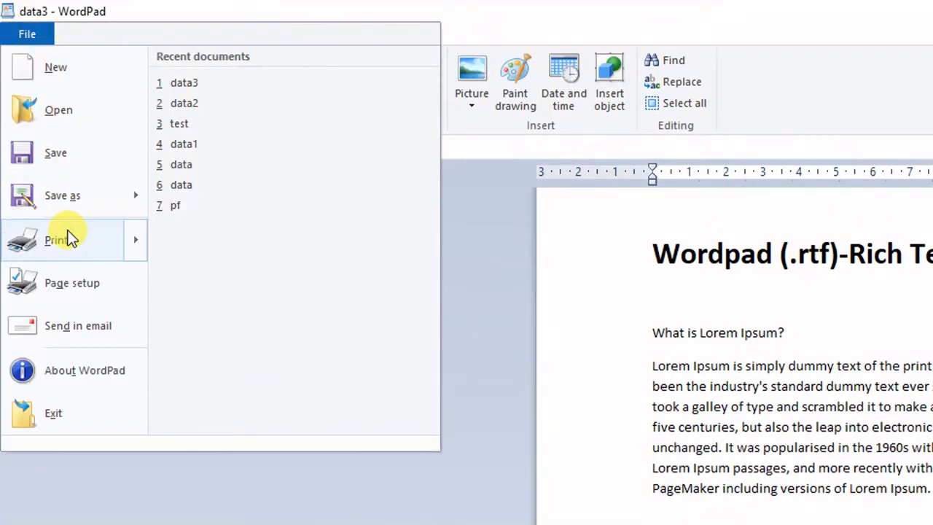
{"action": "mouse_move", "coordinate": [67, 235]}
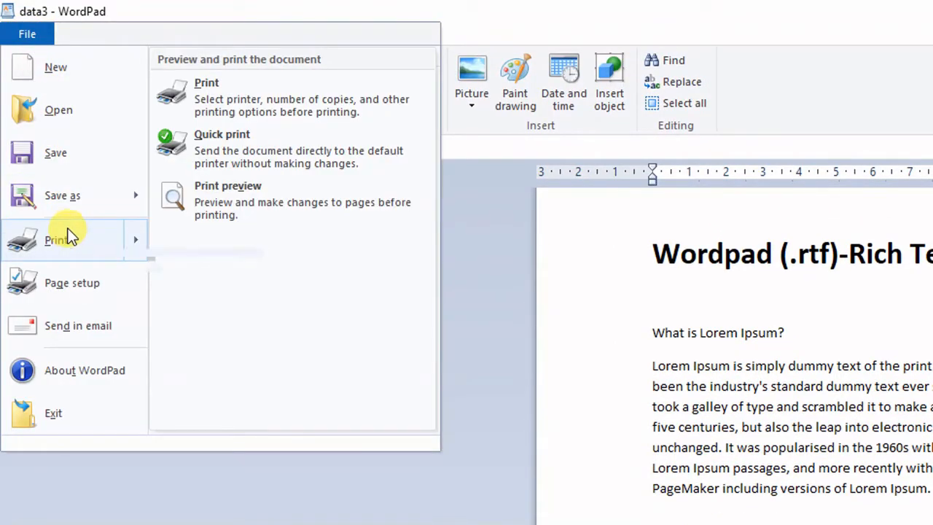
{"action": "left_click", "coordinate": [212, 207]}
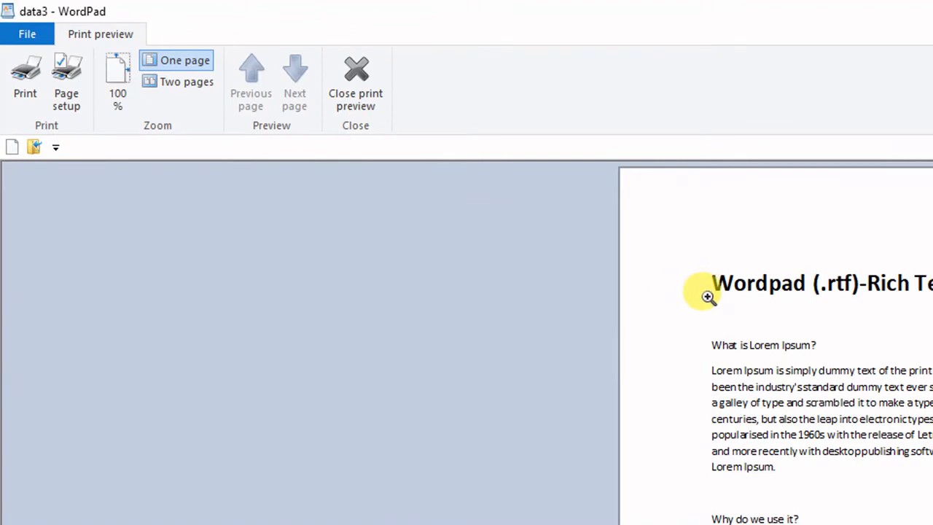
{"action": "key", "text": "Escape"}
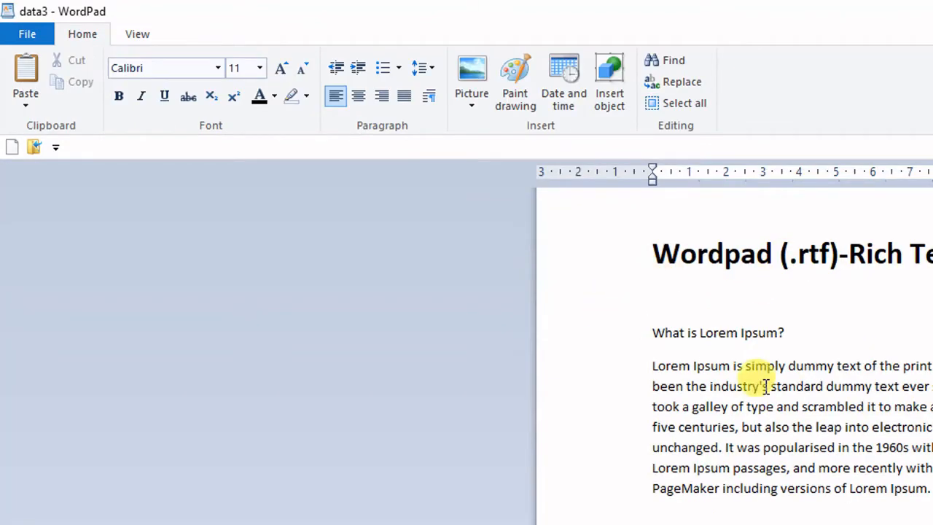
{"action": "key", "text": "F9"}
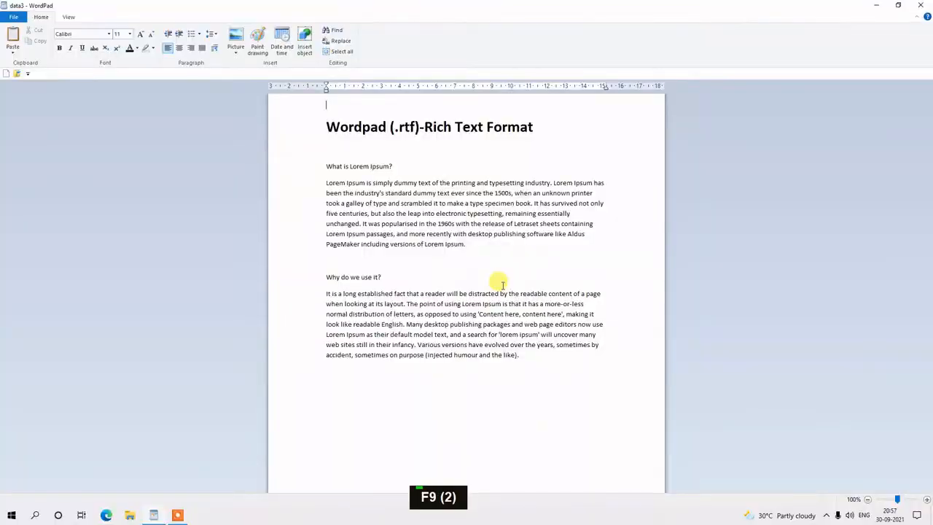
{"action": "key", "text": "F9"}
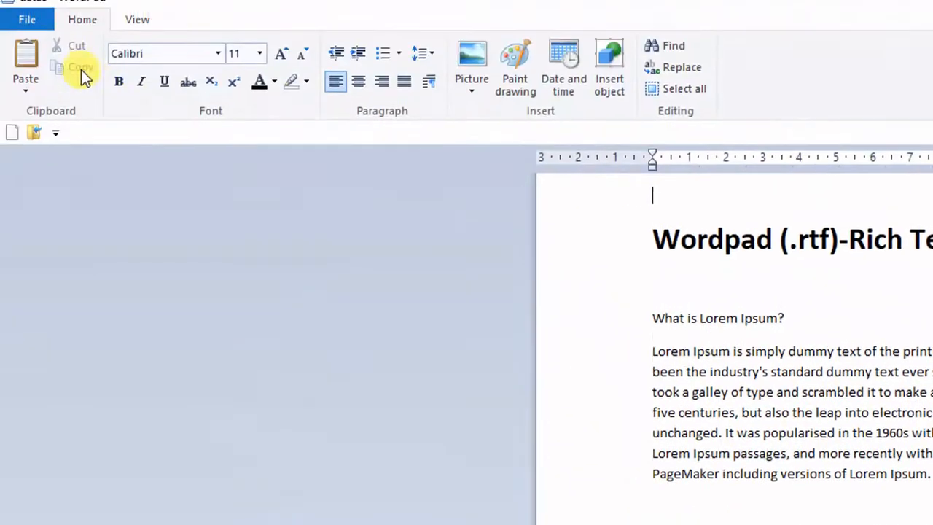
Set the paper size to A4 in the page setup, trying landscape orientation before returning to portrait
{"action": "left_click", "coordinate": [22, 34]}
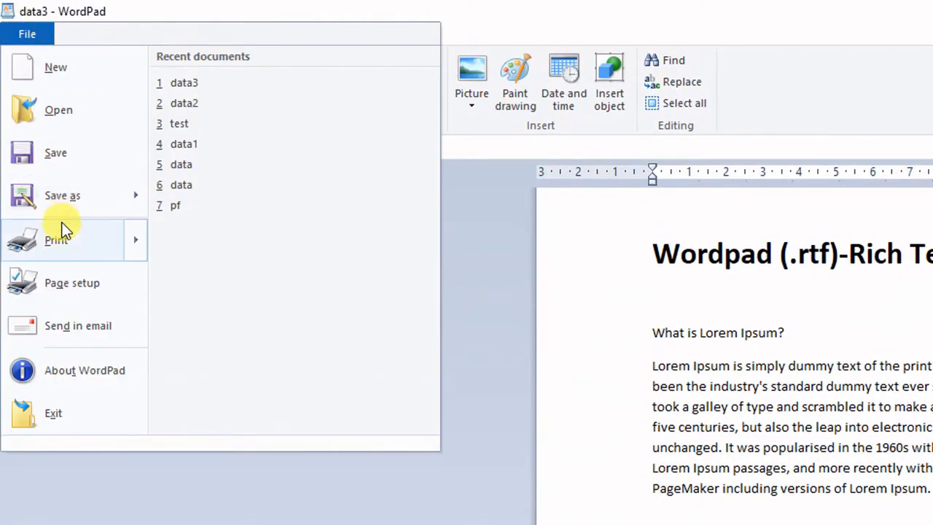
{"action": "left_click", "coordinate": [78, 291]}
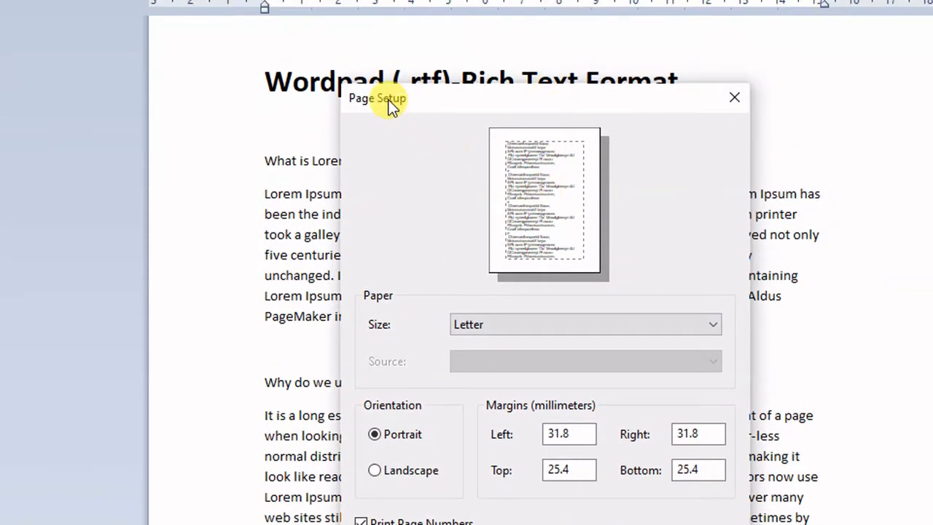
{"action": "left_click", "coordinate": [518, 326]}
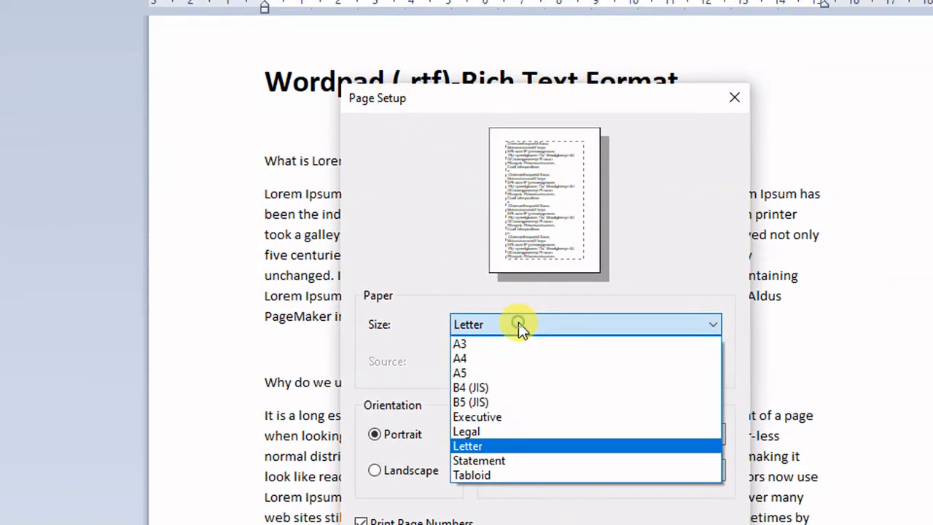
{"action": "left_click", "coordinate": [513, 360]}
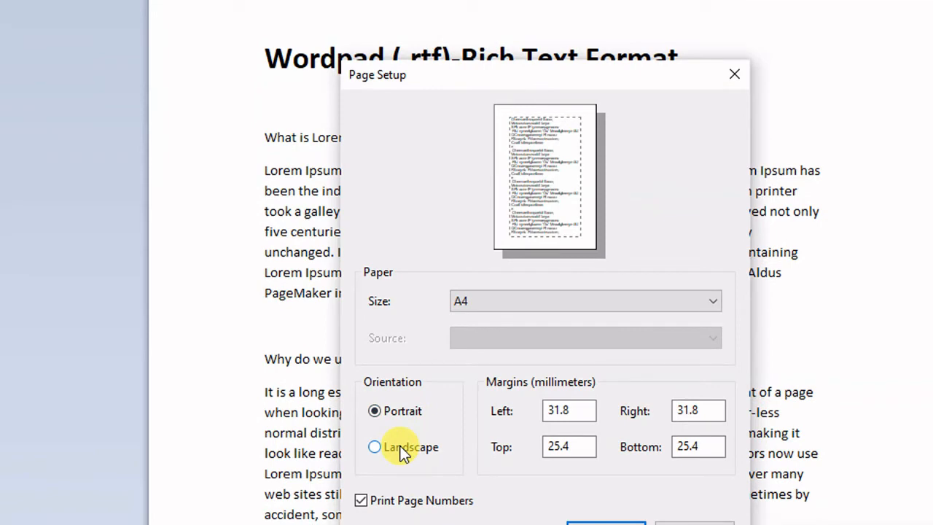
{"action": "left_click", "coordinate": [401, 446]}
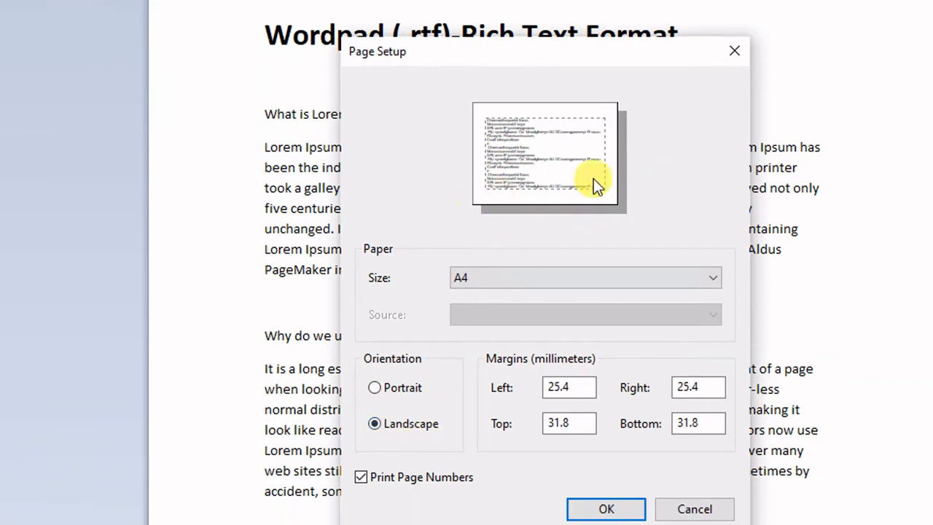
{"action": "left_click", "coordinate": [403, 388]}
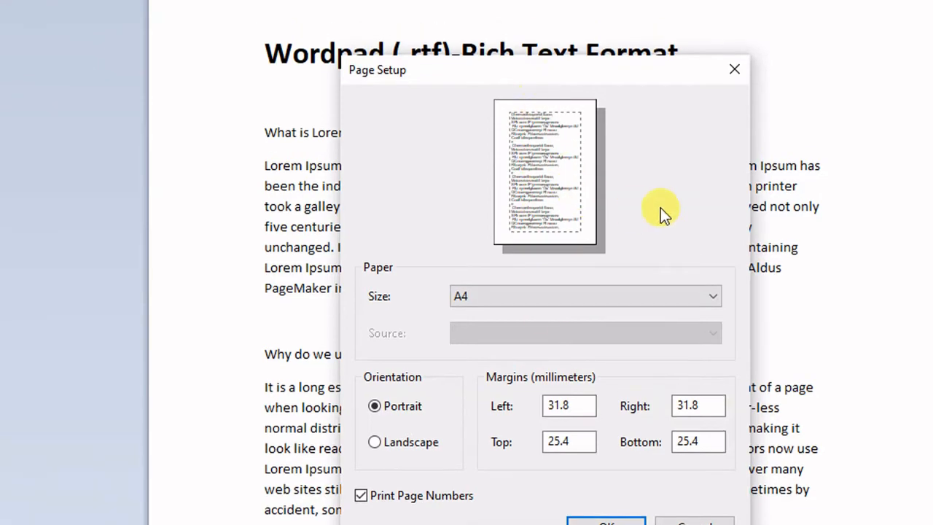
Set the left, right, top and bottom page margins to 0 mm
{"action": "double_click", "coordinate": [577, 403]}
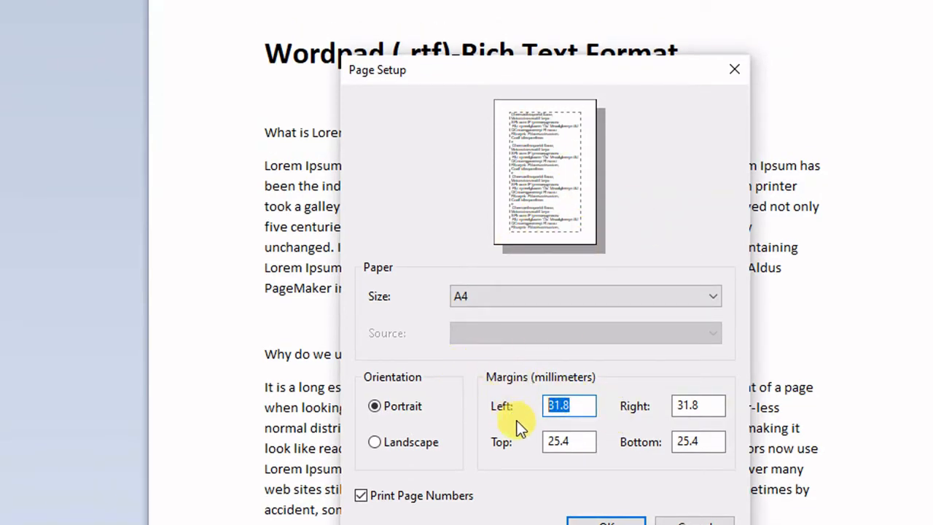
{"action": "type", "text": "0"}
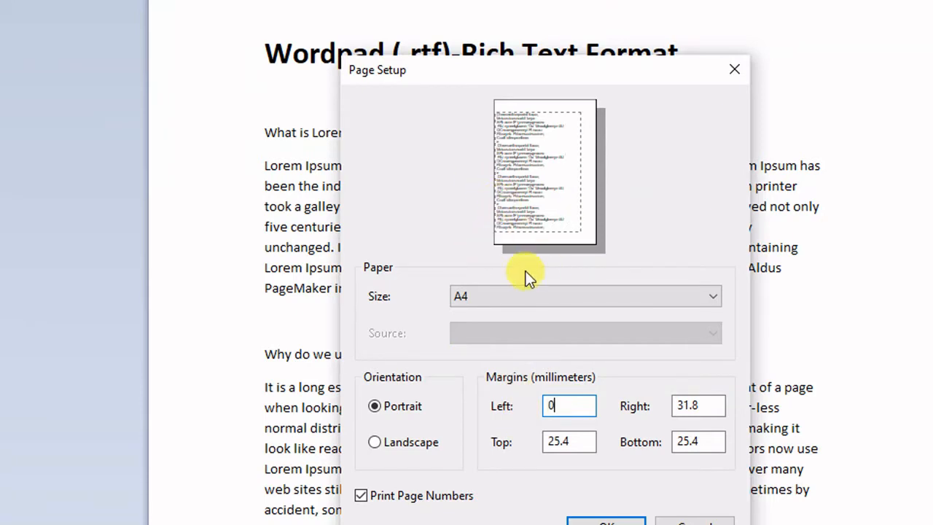
{"action": "double_click", "coordinate": [704, 406]}
{"action": "type", "text": "0"}
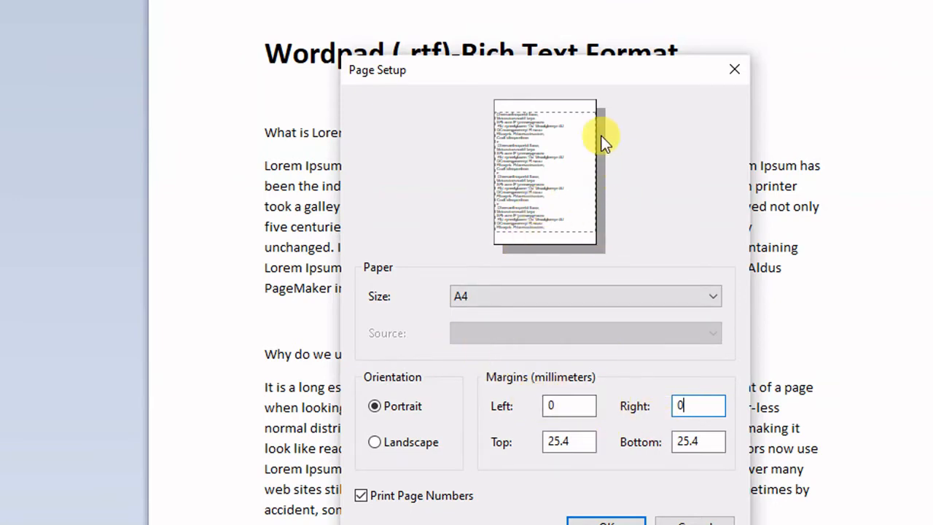
{"action": "double_click", "coordinate": [567, 441]}
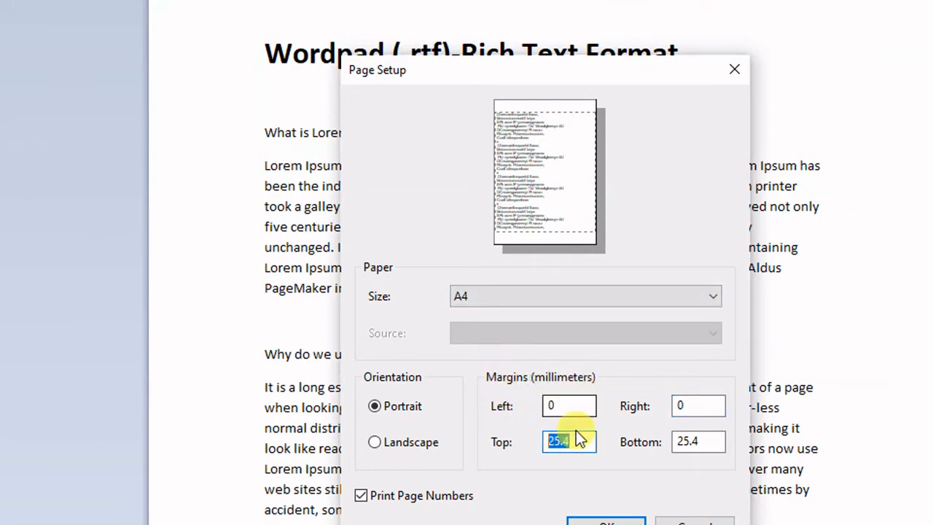
{"action": "type", "text": "0"}
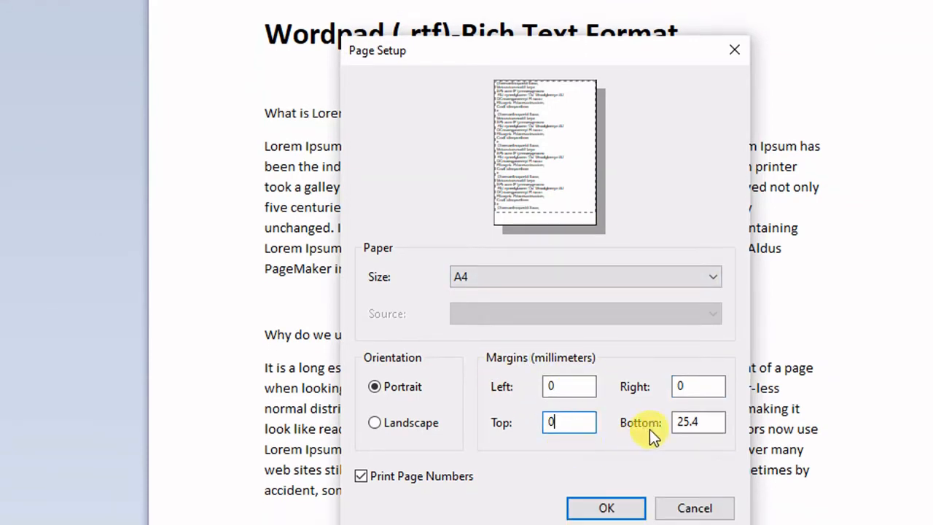
{"action": "left_click", "coordinate": [700, 420]}
{"action": "type", "text": "0"}
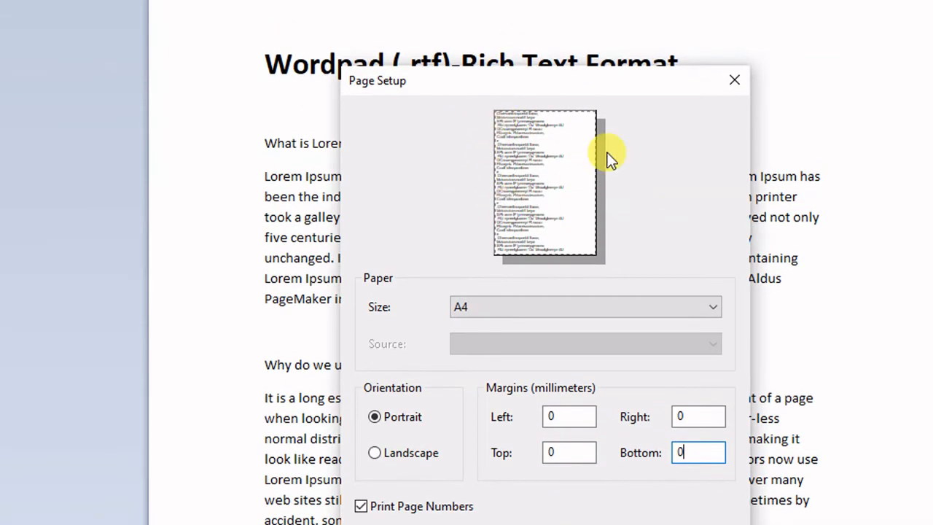
Set the page margins to 10 mm left and 20 mm right, top and bottom, and apply the page setup
{"action": "double_click", "coordinate": [557, 417]}
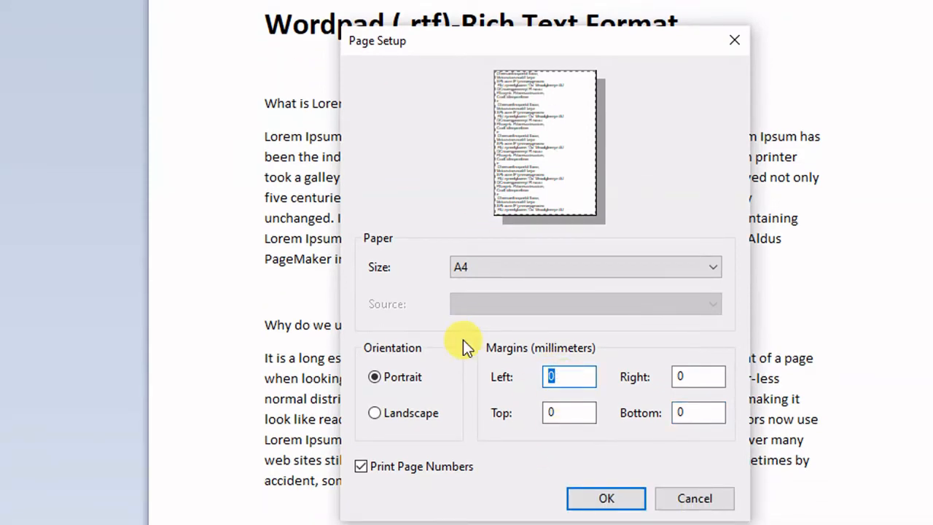
{"action": "type", "text": "10"}
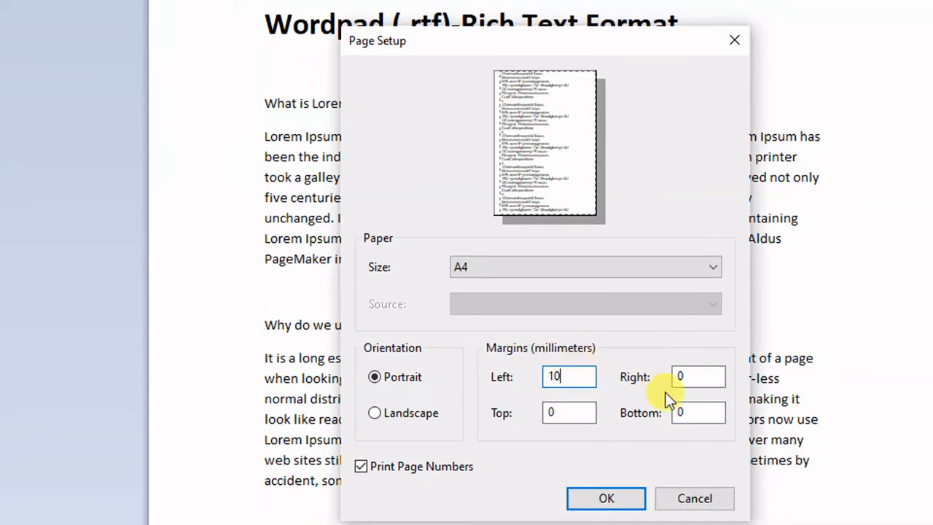
{"action": "double_click", "coordinate": [692, 377]}
{"action": "type", "text": "20"}
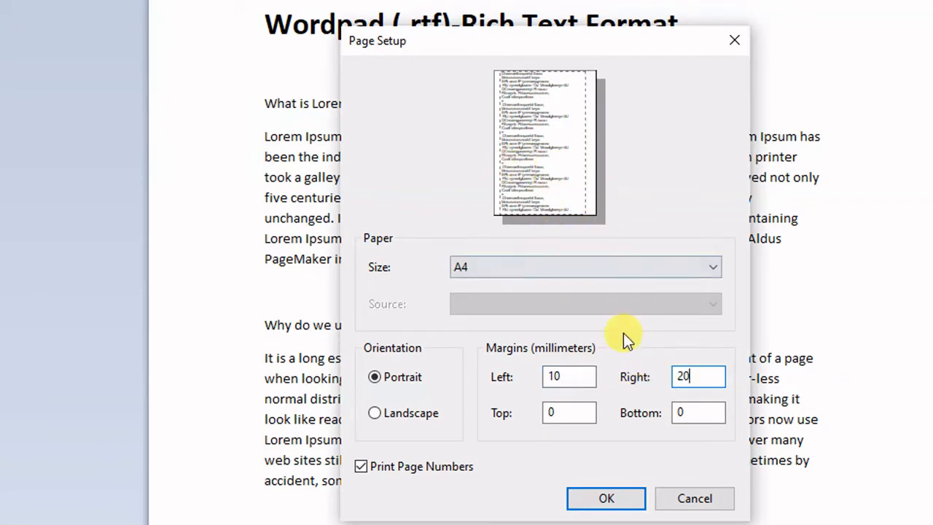
{"action": "double_click", "coordinate": [566, 411]}
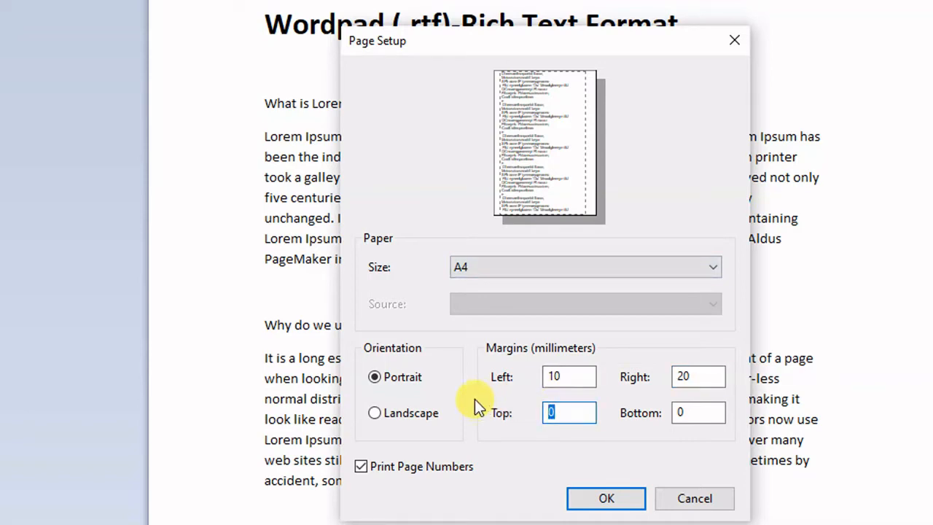
{"action": "type", "text": "20"}
{"action": "double_click", "coordinate": [691, 415]}
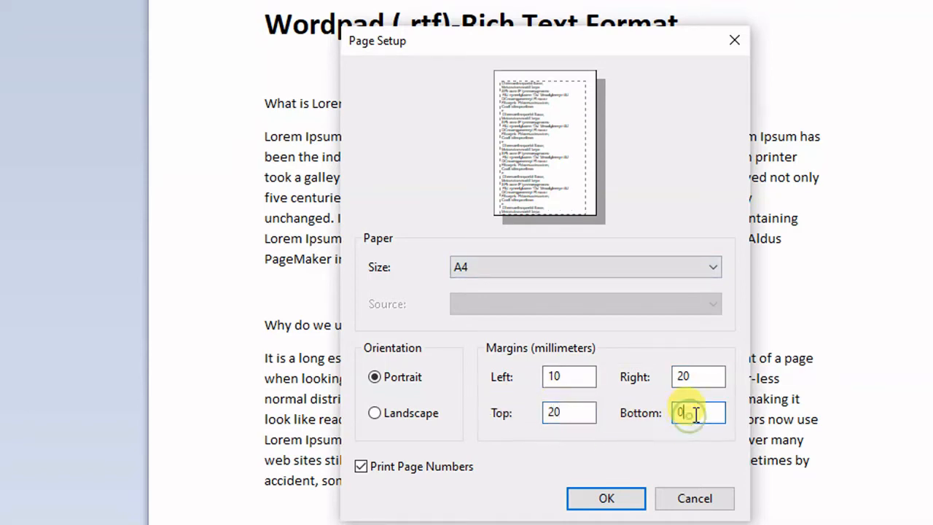
{"action": "type", "text": "20"}
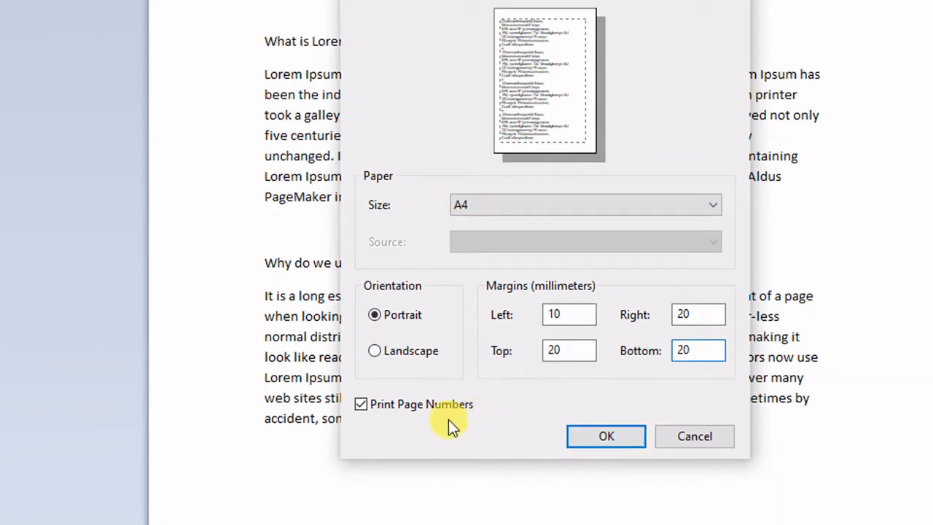
{"action": "left_click", "coordinate": [592, 436]}
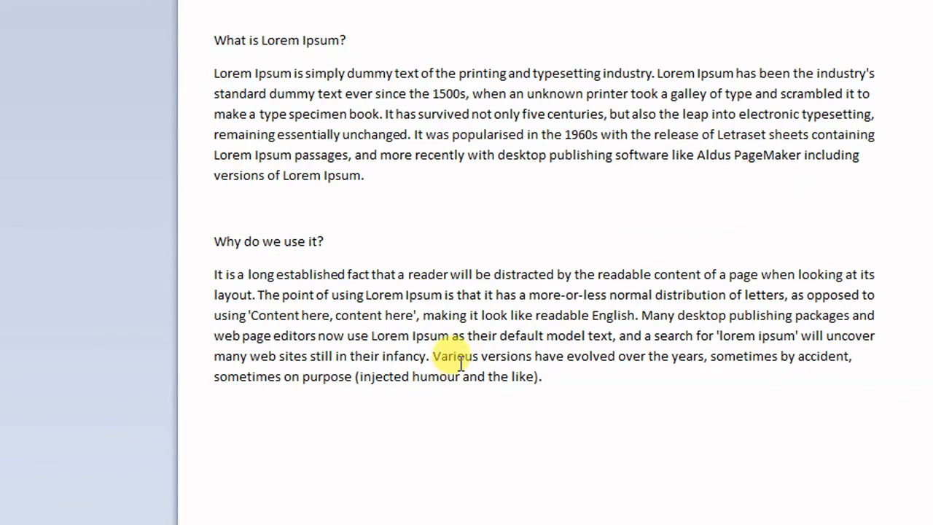
Try to send the document in an email and dismiss the Outlook message
{"action": "key", "text": "F9"}
{"action": "key", "text": "F9"}
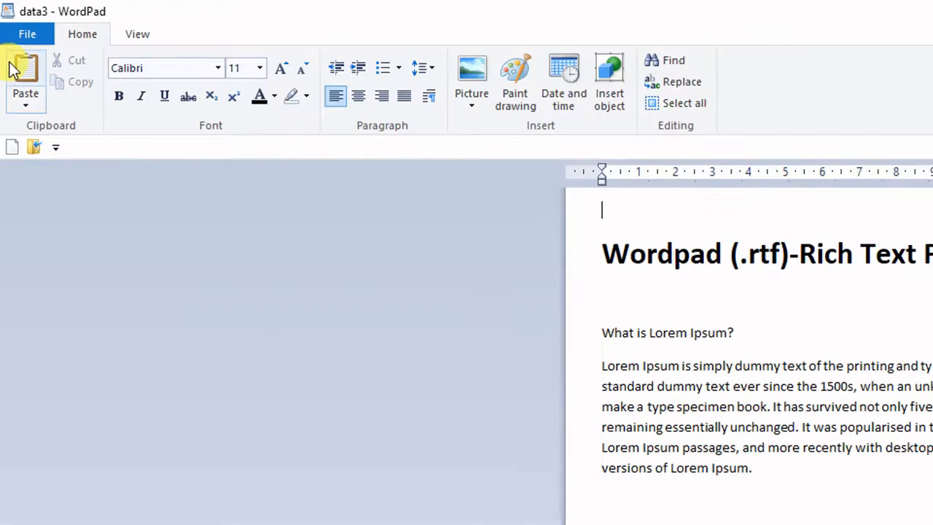
{"action": "left_click", "coordinate": [30, 32]}
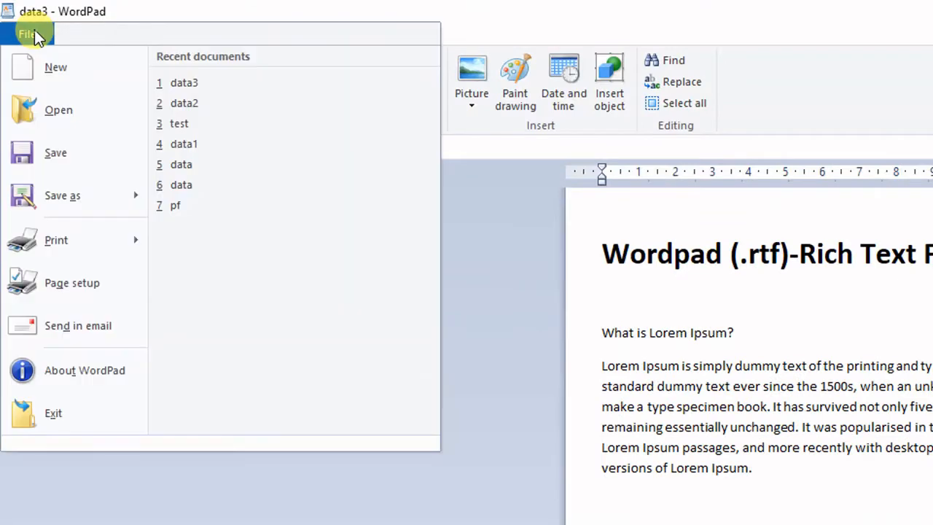
{"action": "left_click", "coordinate": [89, 327]}
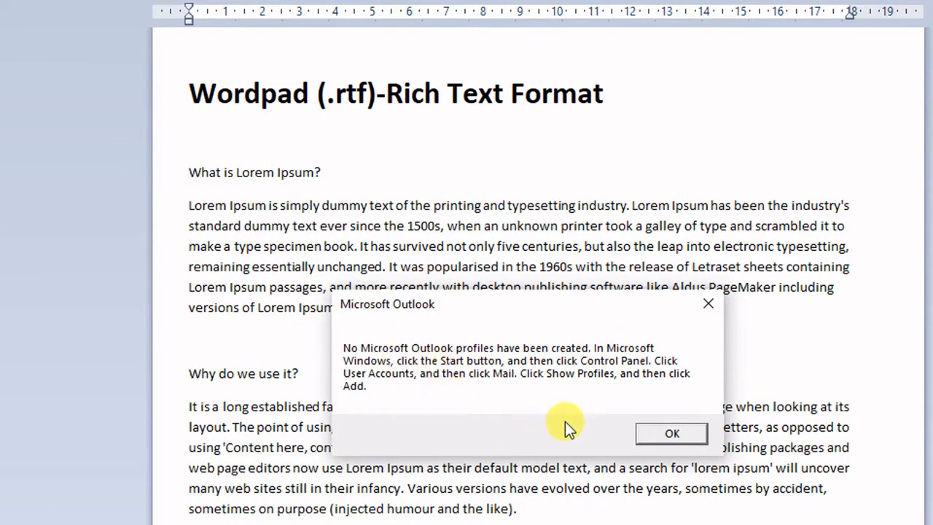
{"action": "left_click", "coordinate": [671, 434]}
View the About WordPad version and licence information and close it
{"action": "key", "text": "F9"}
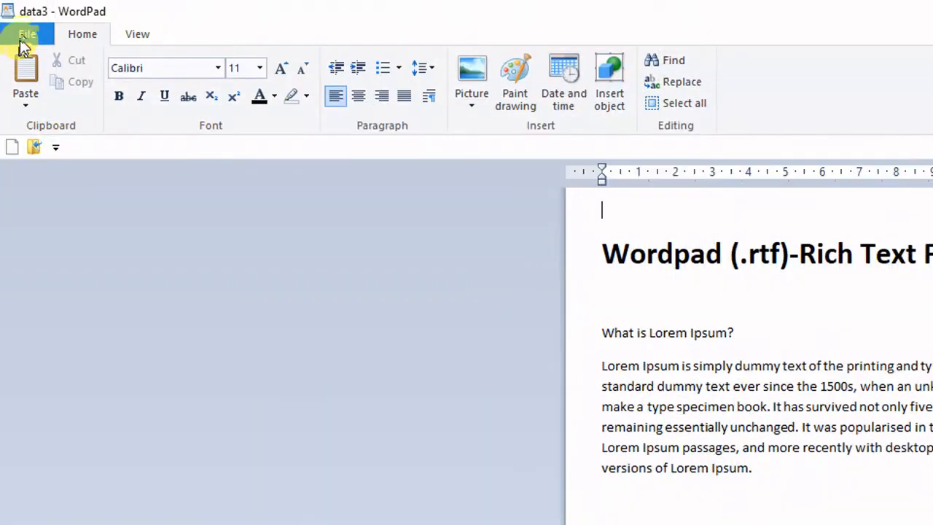
{"action": "left_click", "coordinate": [24, 38]}
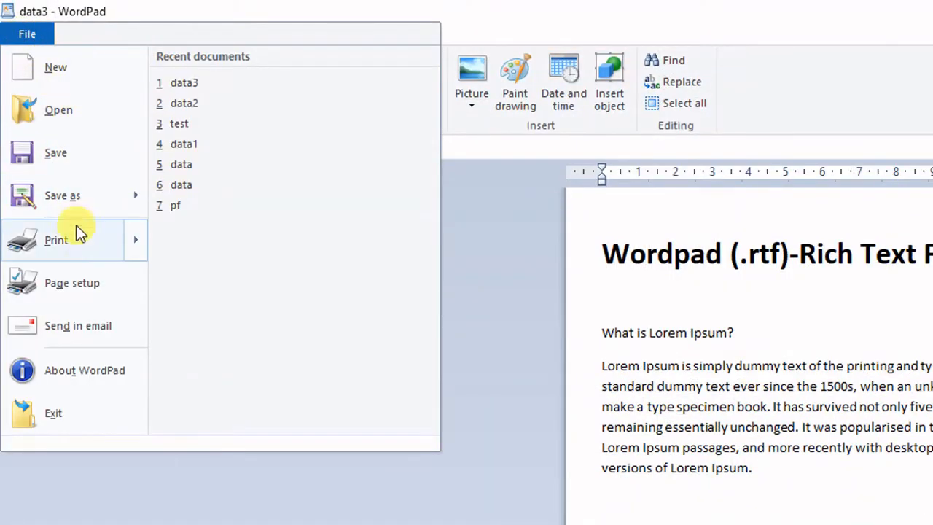
{"action": "left_click", "coordinate": [73, 372]}
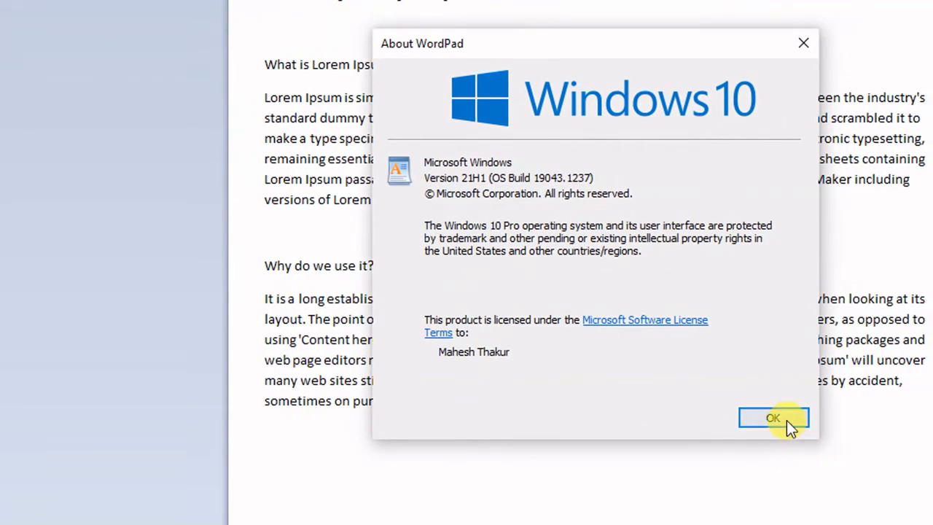
{"action": "left_click", "coordinate": [783, 422]}
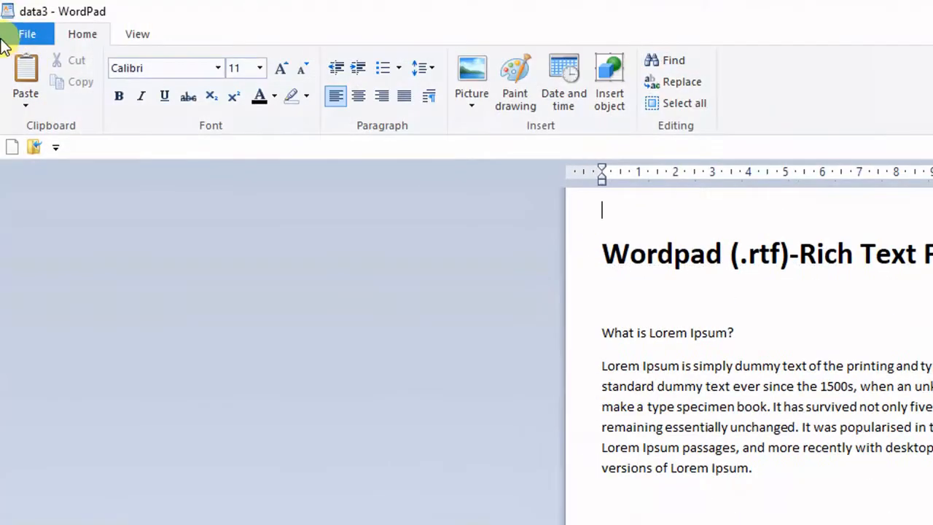
Try selecting the "Why do we use it?" heading text and clear the selection
{"action": "left_click", "coordinate": [27, 33]}
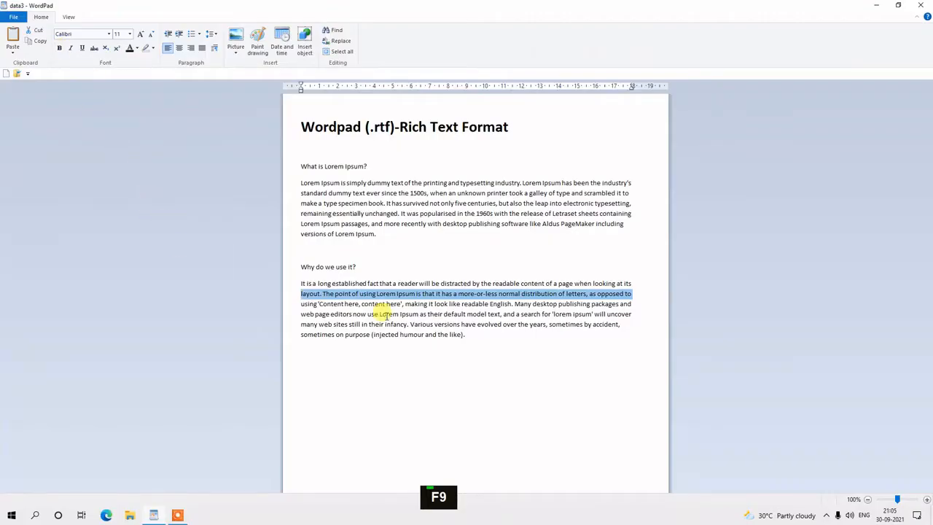
{"action": "left_click", "coordinate": [475, 284]}
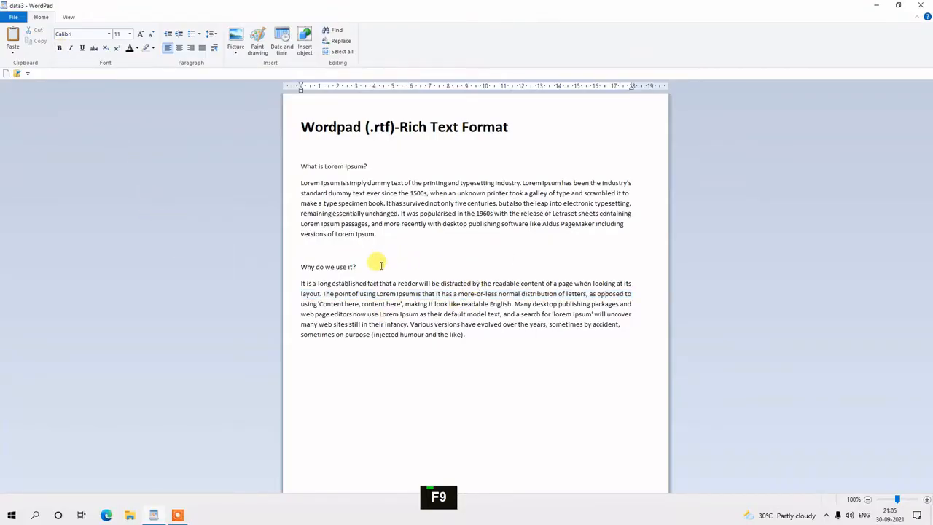
{"action": "left_click_drag", "start_coordinate": [359, 259], "coordinate": [290, 261]}
{"action": "left_click", "coordinate": [431, 275]}
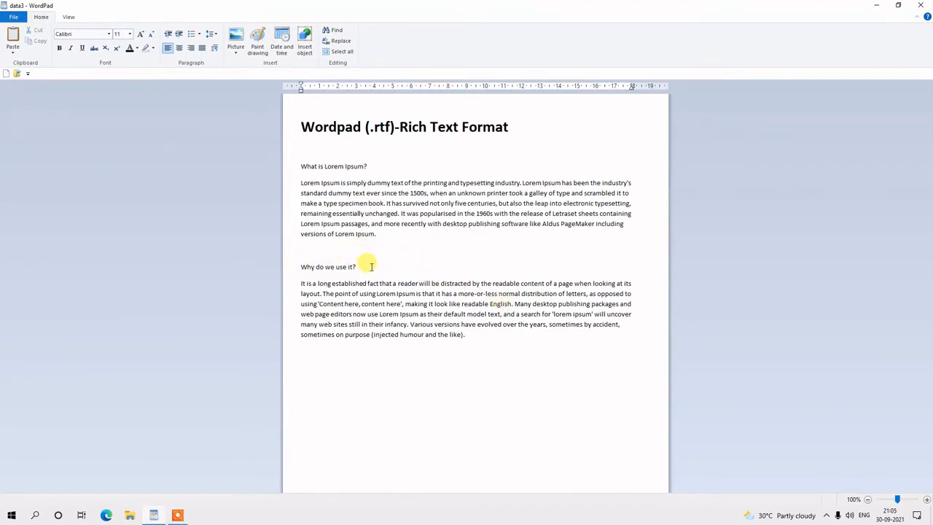
{"action": "left_click_drag", "start_coordinate": [368, 266], "coordinate": [304, 258]}
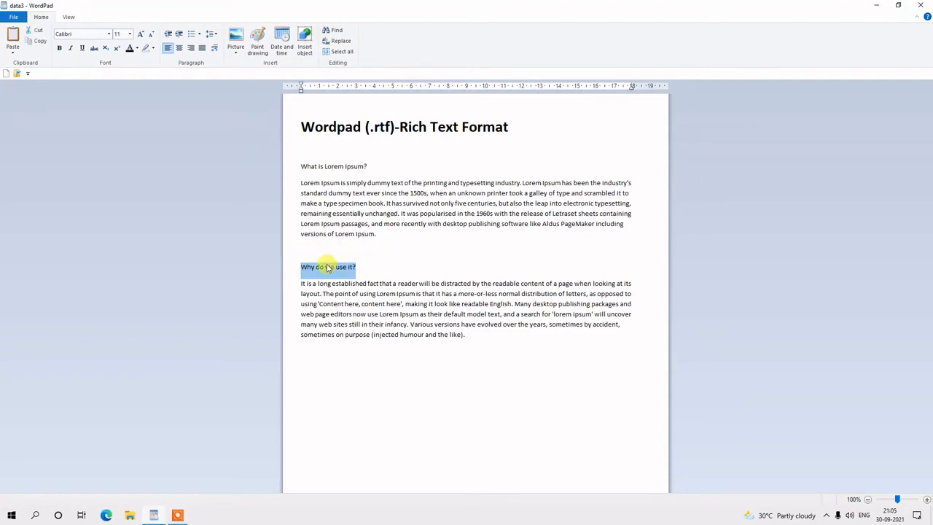
{"action": "left_click", "coordinate": [467, 263]}
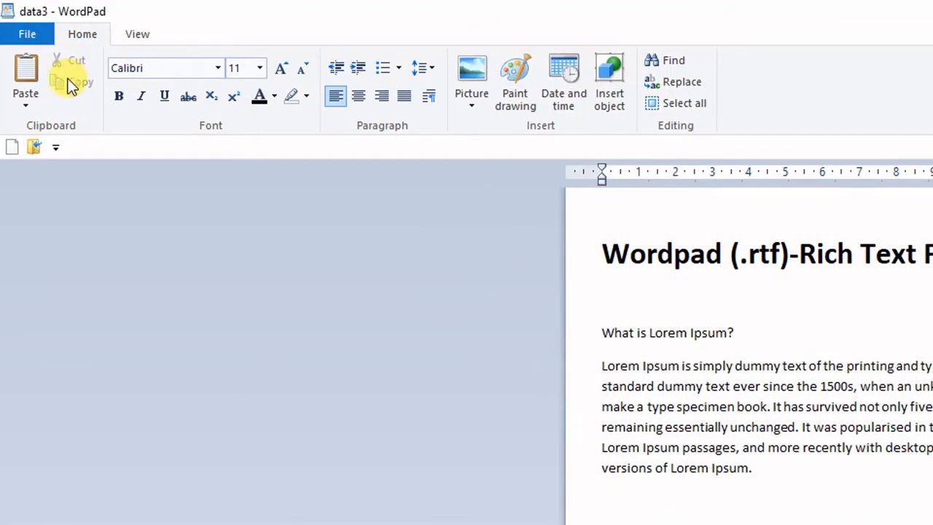
{"action": "key", "text": "F9"}
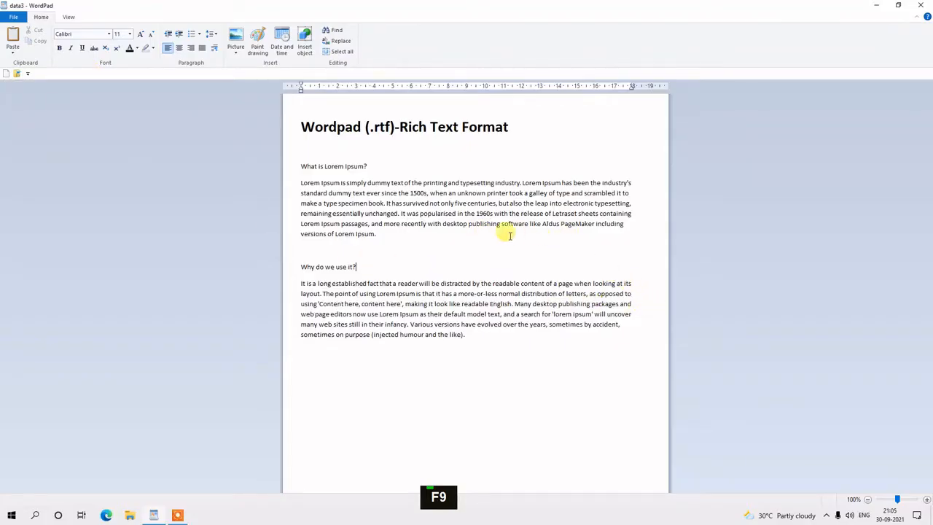
Move the paragraph under "What is Lorem Ipsum?" to a new line after the document's last paragraph by cutting and pasting it
{"action": "left_click_drag", "start_coordinate": [406, 236], "coordinate": [258, 185]}
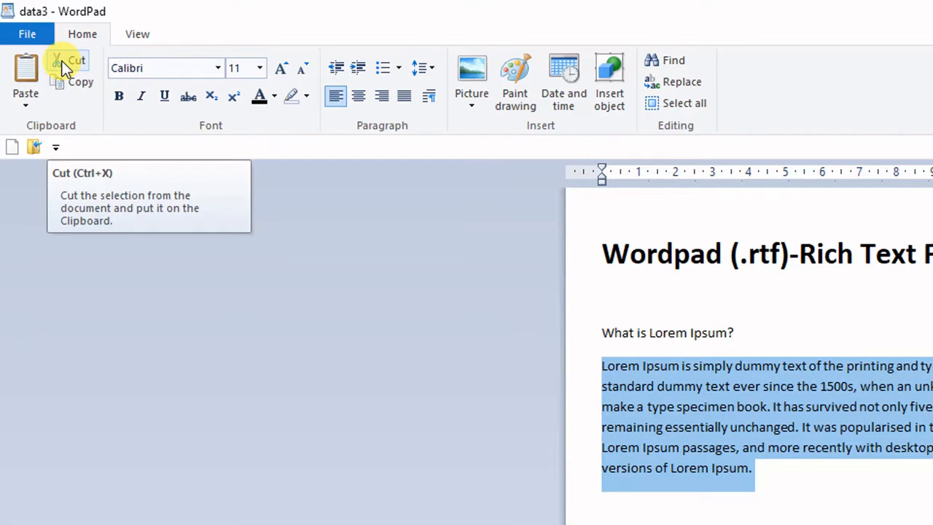
{"action": "left_click", "coordinate": [64, 66]}
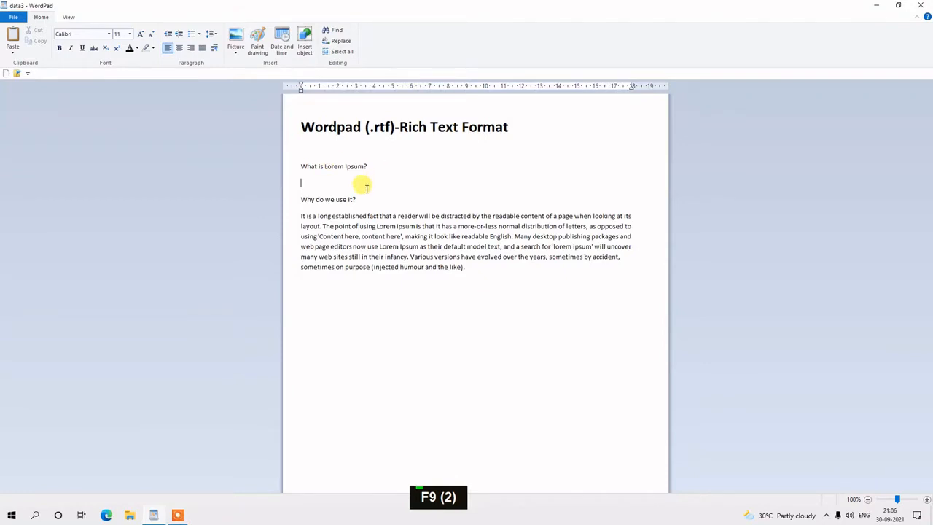
{"action": "left_click", "coordinate": [478, 269]}
{"action": "key", "text": "Return"}
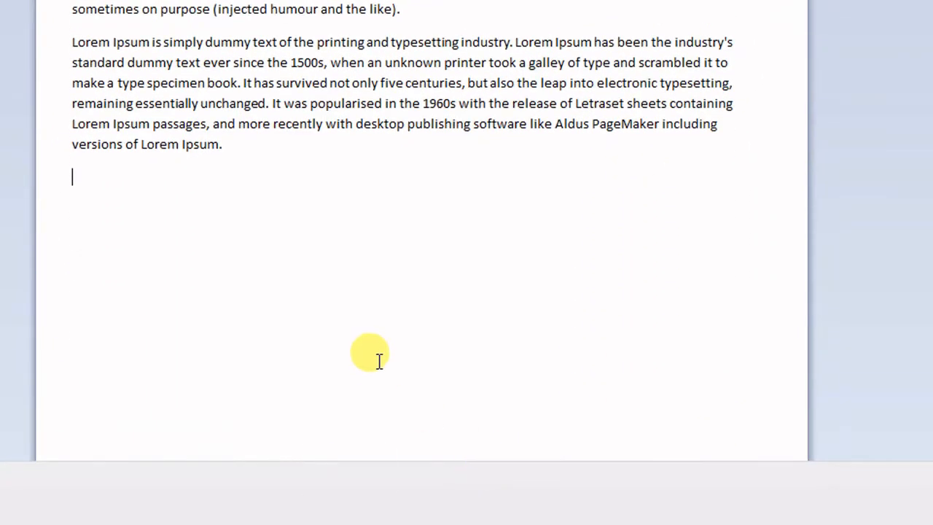
Paste several more copies of the cut Lorem Ipsum paragraph one after another at the end of the document
{"action": "key", "text": "ctrl+v"}
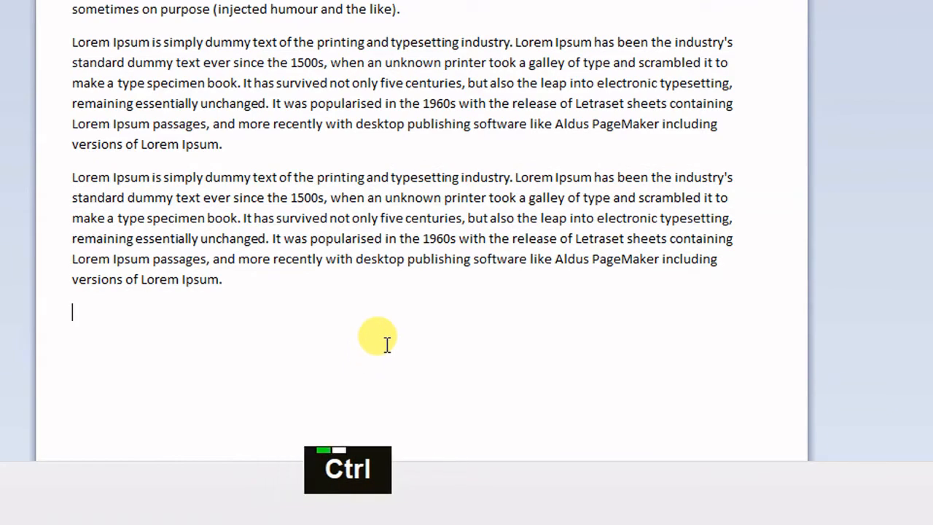
{"action": "key", "text": "ctrl+v"}
{"action": "key", "text": "ctrl+v"}
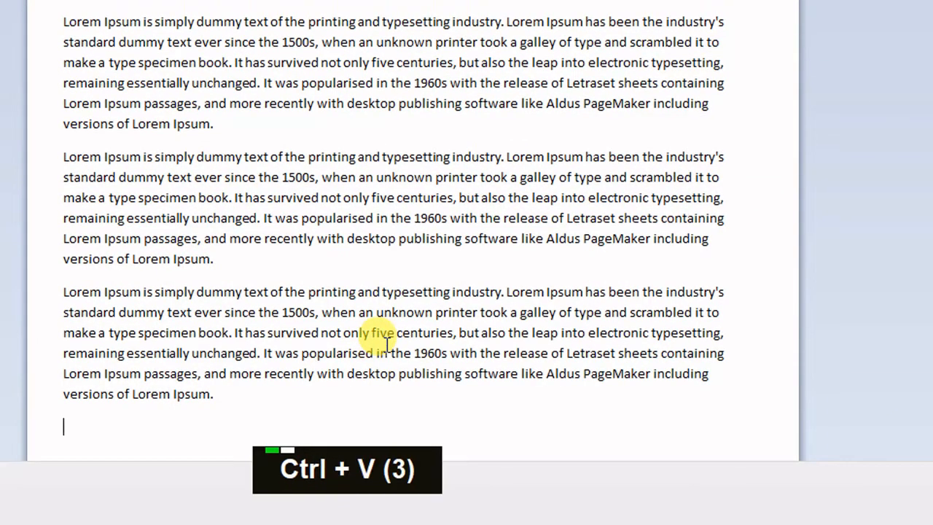
{"action": "key", "text": "ctrl+v"}
{"action": "key", "text": "ctrl+v"}
{"action": "key", "text": "ctrl+v"}
{"action": "key", "text": "ctrl+v"}
{"action": "key", "text": "ctrl+v"}
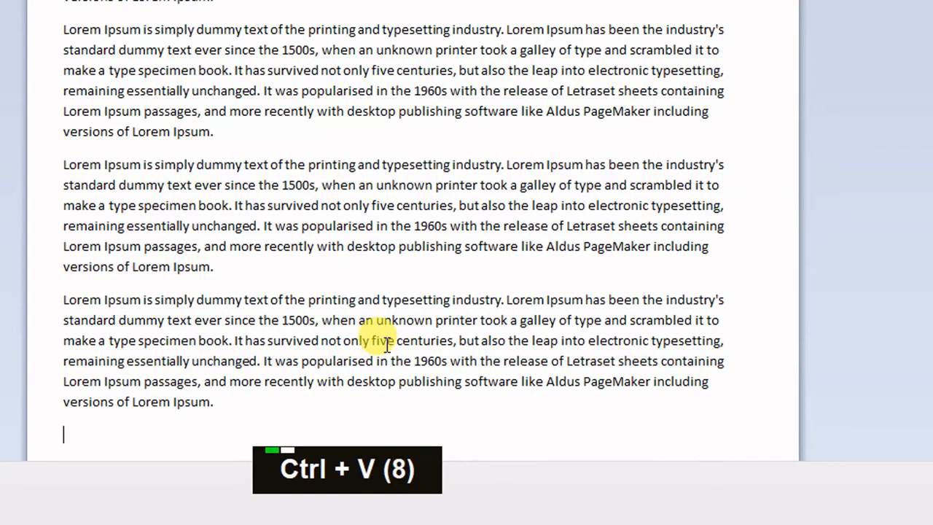
{"action": "key", "text": "ctrl+v"}
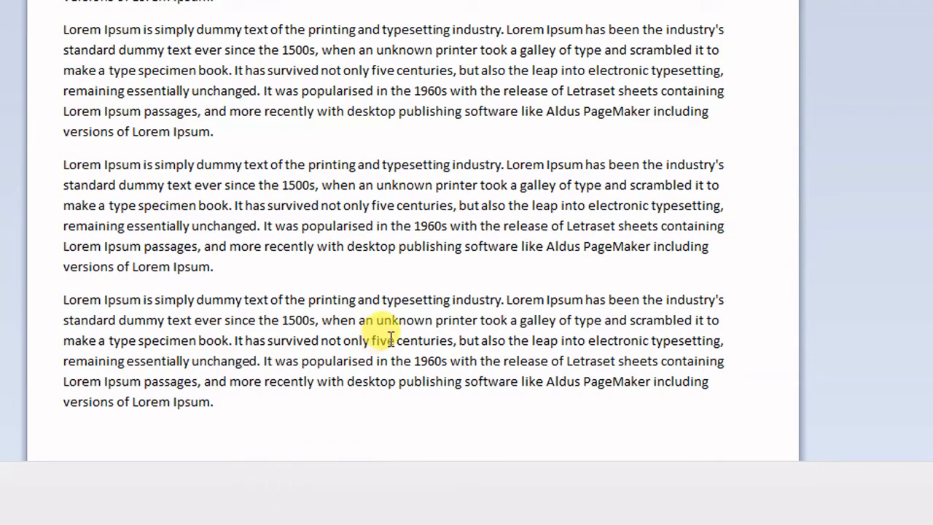
Copy the paragraph under "Why do we use it?" and paste it into the empty line under "What is Lorem Ipsum?"
{"action": "key", "text": "F9"}
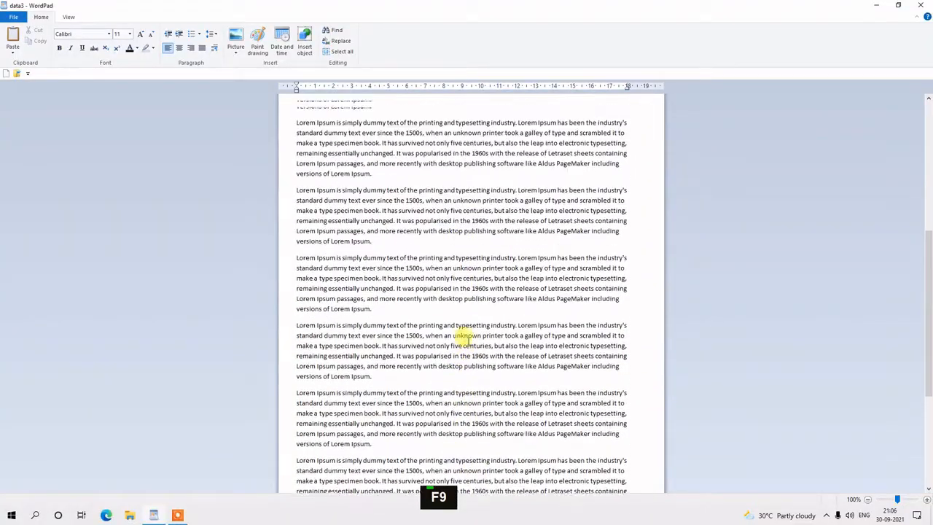
{"action": "scroll", "coordinate": [464, 336], "scroll_direction": "up", "scroll_amount": 10}
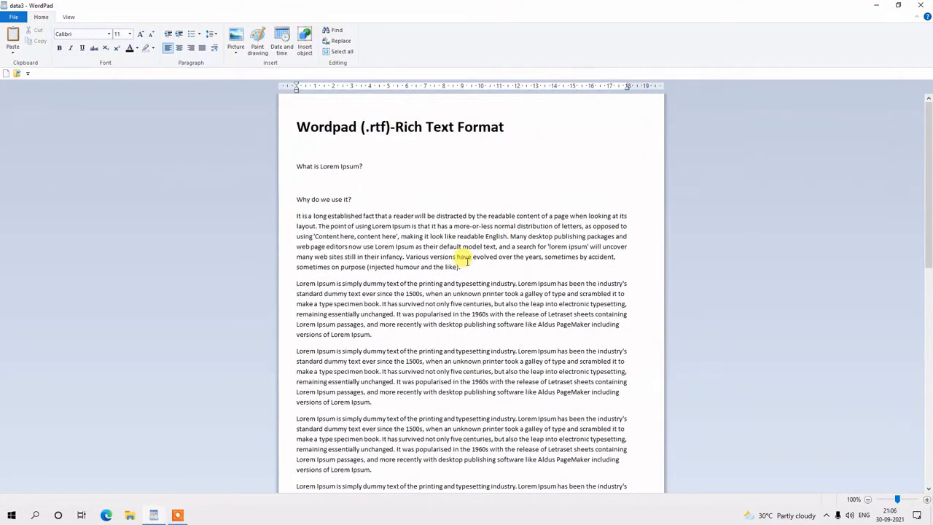
{"action": "left_click_drag", "start_coordinate": [472, 268], "coordinate": [277, 218]}
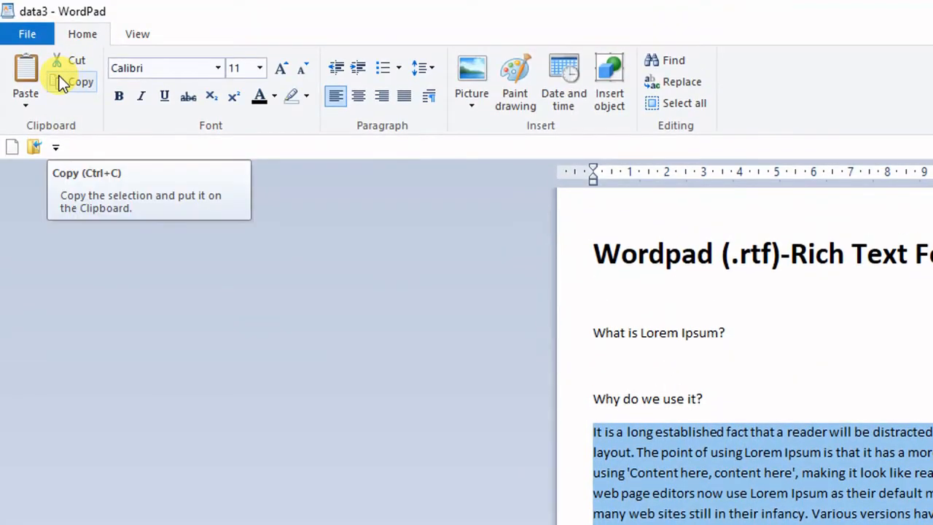
{"action": "left_click", "coordinate": [62, 82]}
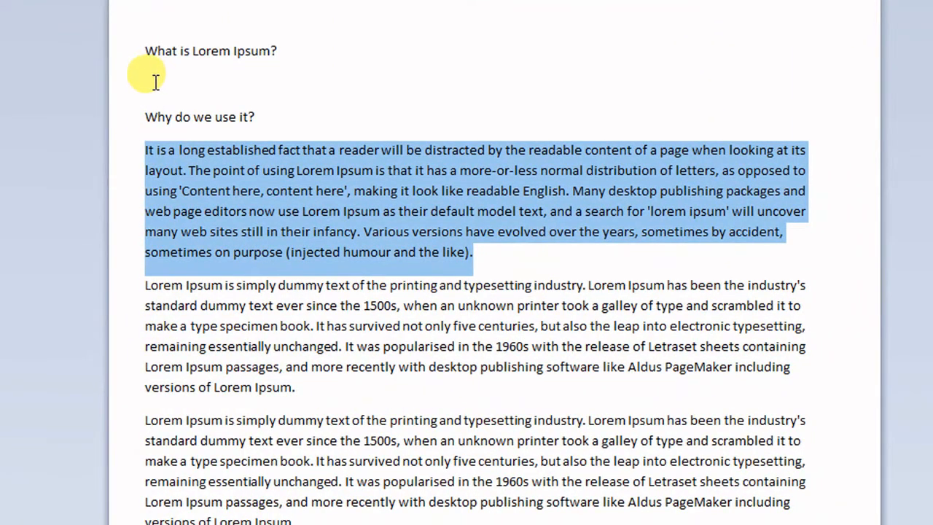
{"action": "left_click", "coordinate": [147, 80]}
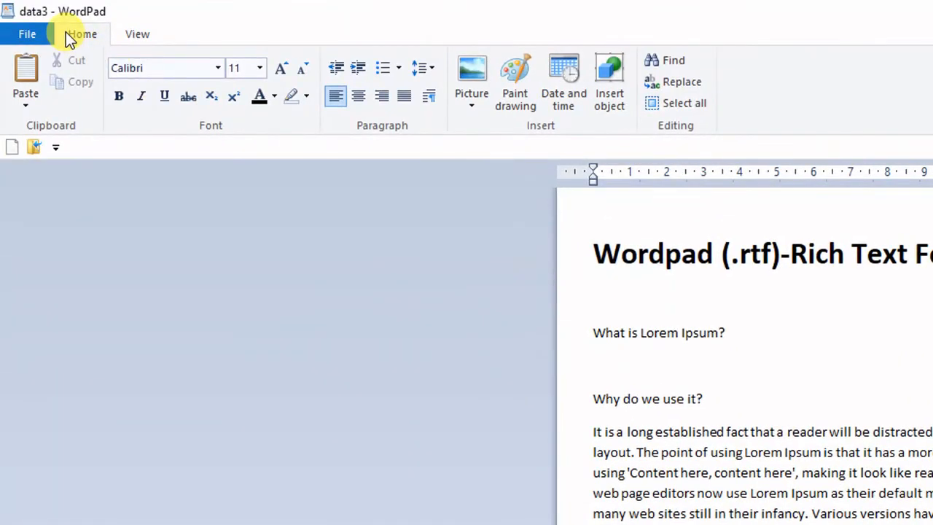
{"action": "left_click", "coordinate": [25, 70]}
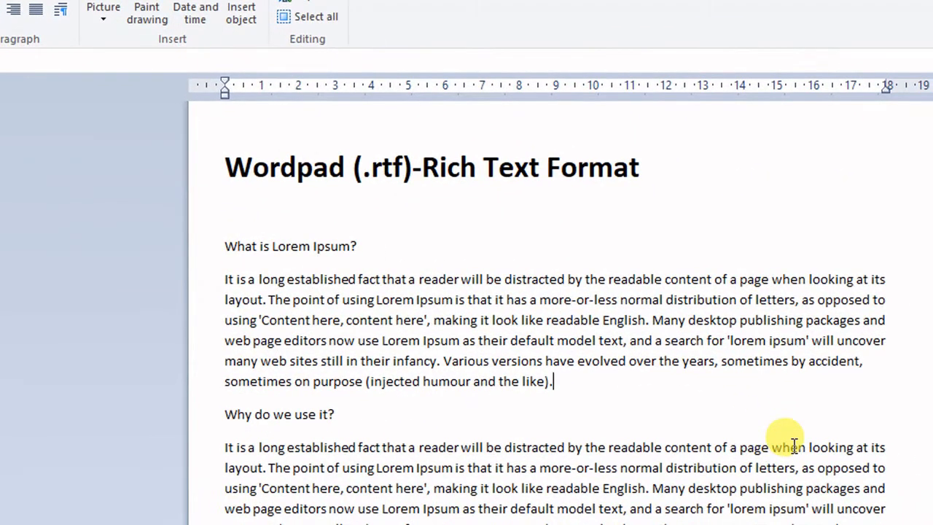
Add two line breaks after the pasted paragraph and paste another copy of it there
{"action": "key", "text": "Return"}
{"action": "key", "text": "Return"}
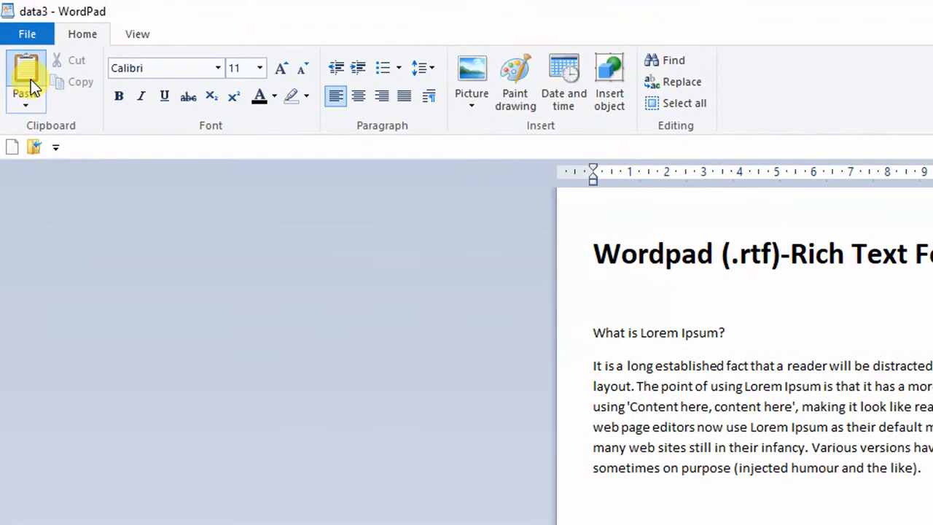
{"action": "left_click", "coordinate": [31, 79]}
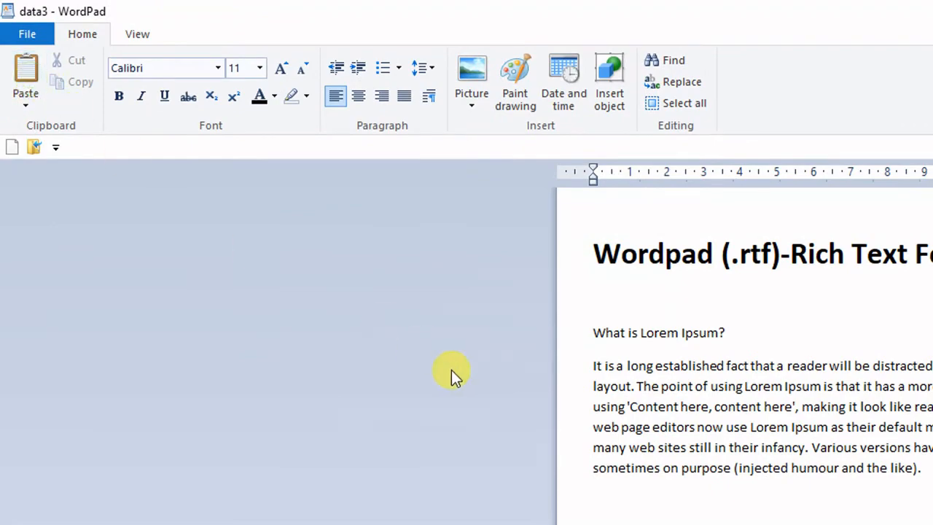
Add a new line above "Why do we use it?" and paste three more copies of the copied paragraph there
{"action": "key", "text": "Return"}
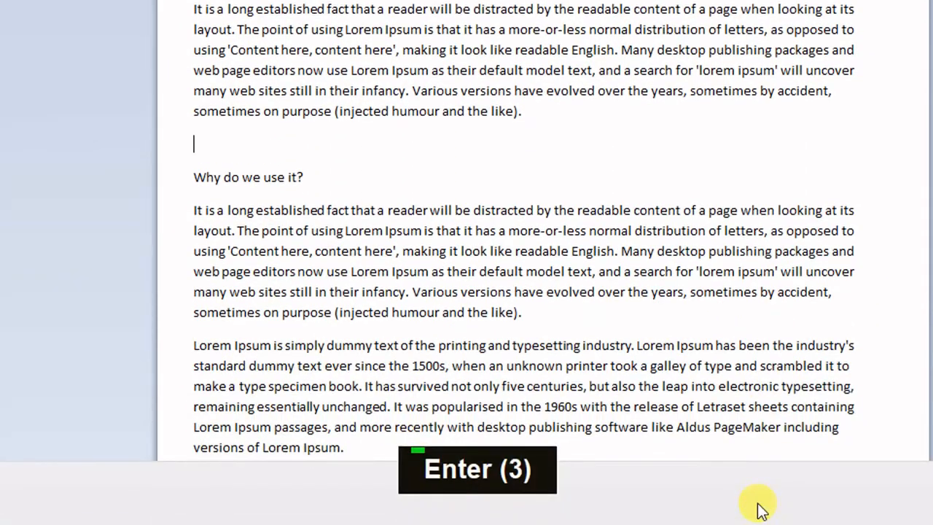
{"action": "key", "text": "ctrl+v"}
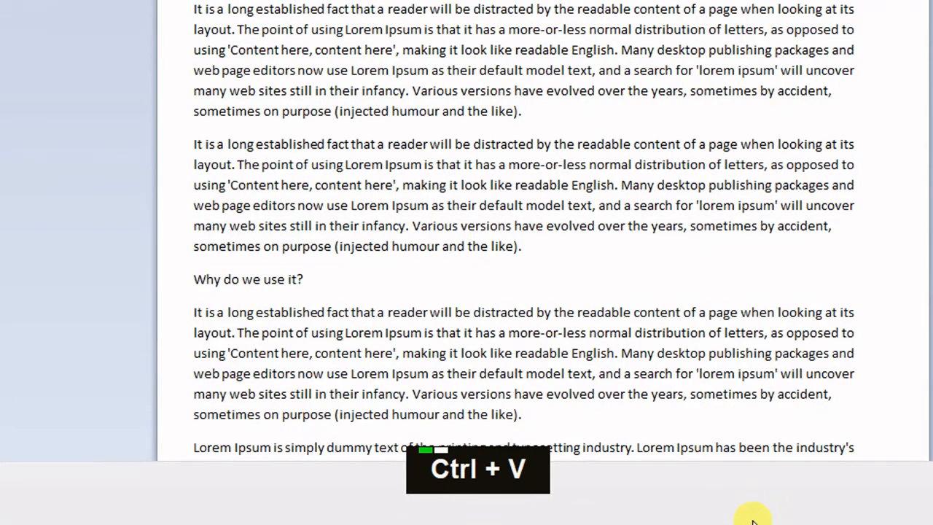
{"action": "key", "text": "ctrl+v"}
{"action": "key", "text": "ctrl+v"}
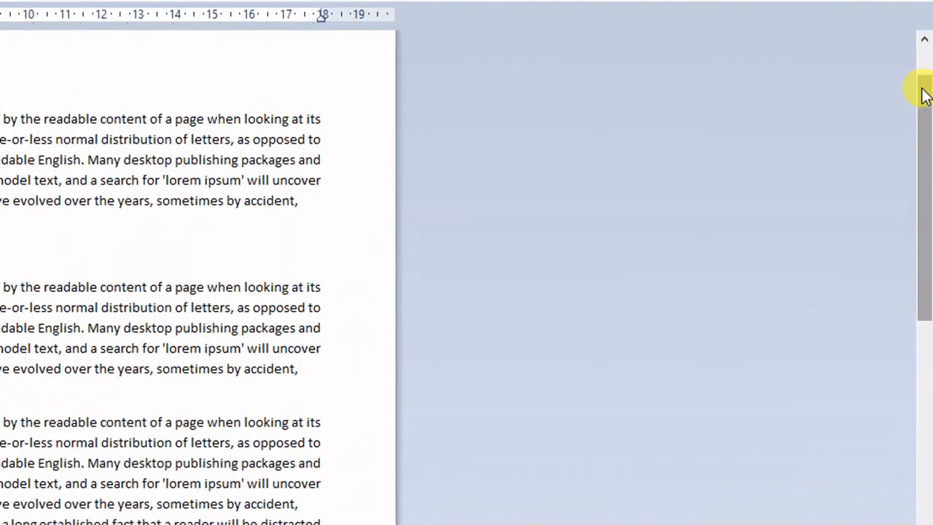
Change the font of the "What is Lorem Ipsum?" heading to Bernard MT Condensed
{"action": "left_click_drag", "start_coordinate": [926, 174], "coordinate": [926, 432]}
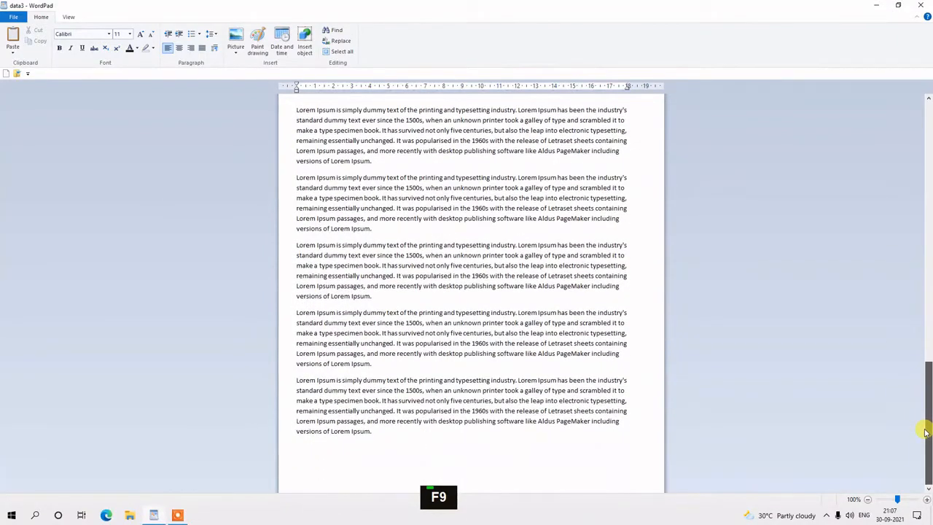
{"action": "left_click_drag", "start_coordinate": [926, 432], "coordinate": [927, 168]}
{"action": "key", "text": "F9"}
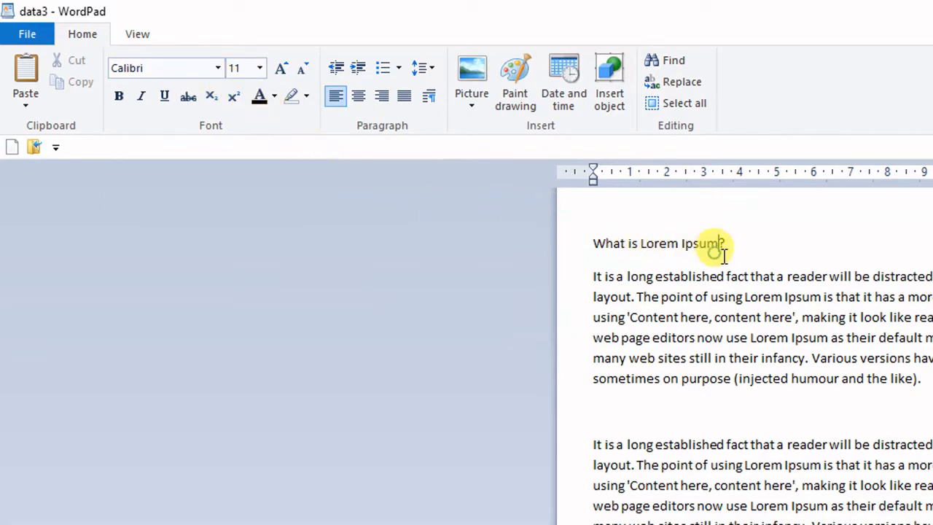
{"action": "left_click_drag", "start_coordinate": [728, 243], "coordinate": [601, 234]}
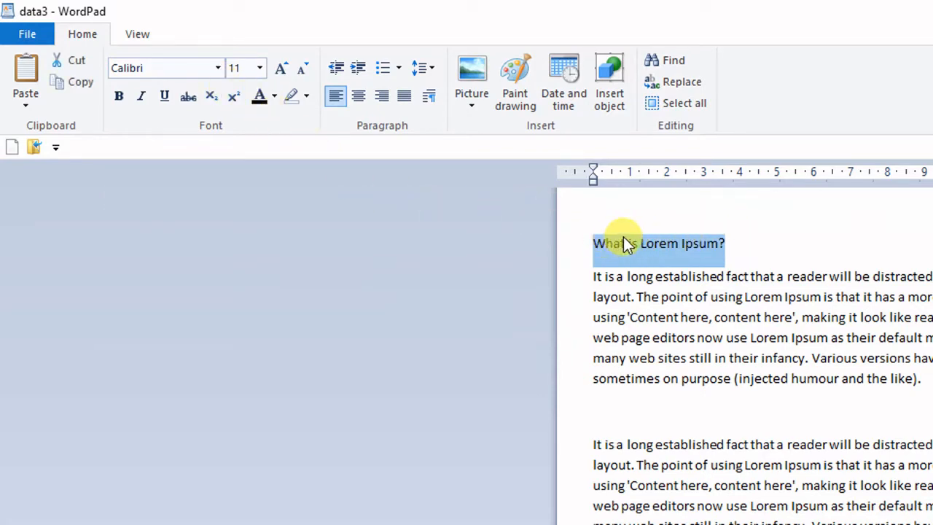
{"action": "left_click", "coordinate": [217, 71]}
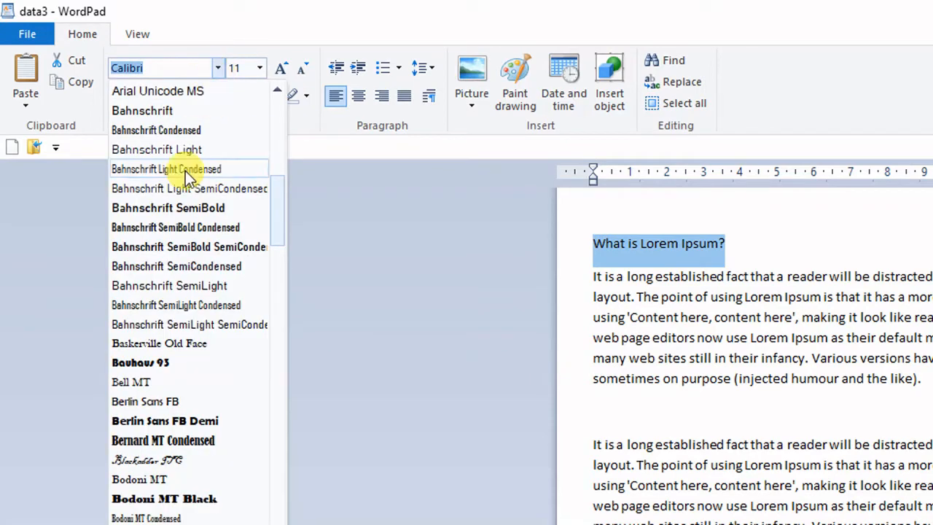
{"action": "left_click", "coordinate": [168, 441]}
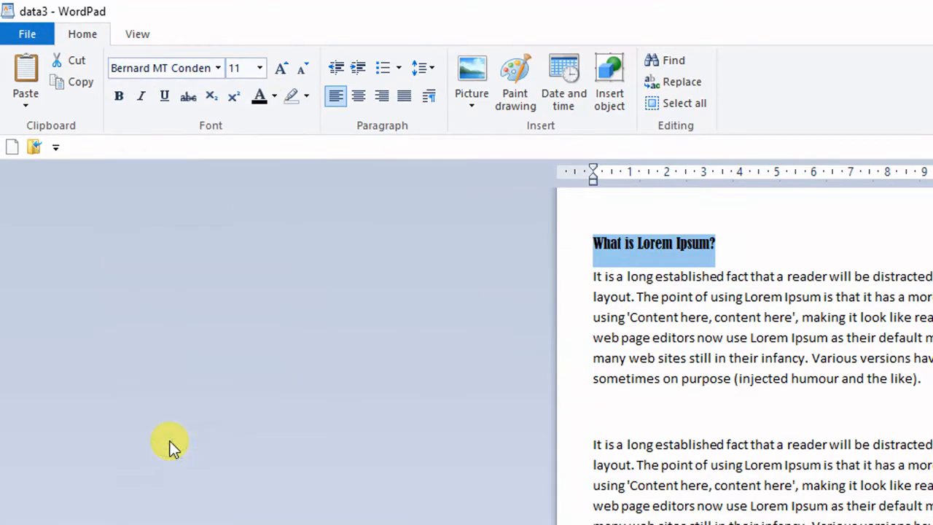
{"action": "left_click", "coordinate": [762, 293]}
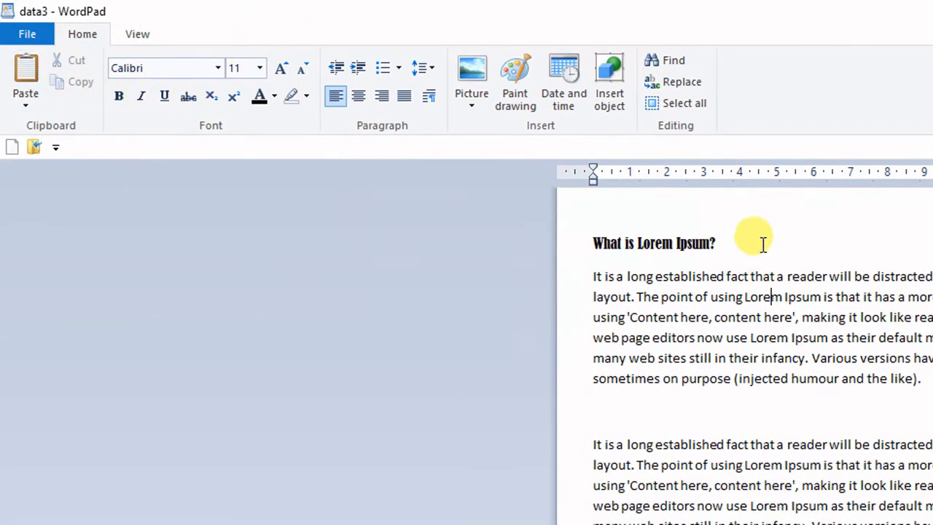
Set the font size of the "What is Lorem Ipsum?" heading to 20
{"action": "left_click_drag", "start_coordinate": [732, 248], "coordinate": [584, 255]}
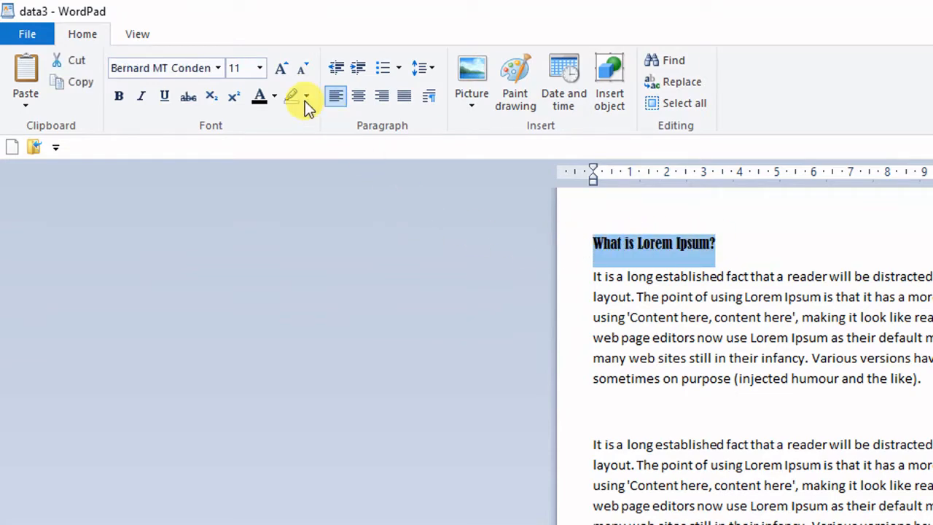
{"action": "left_click", "coordinate": [264, 73]}
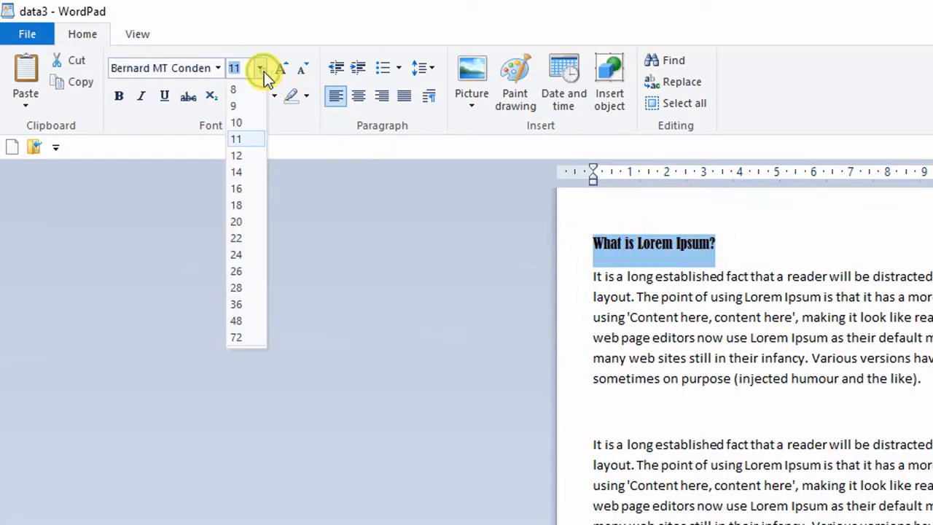
{"action": "left_click", "coordinate": [235, 224]}
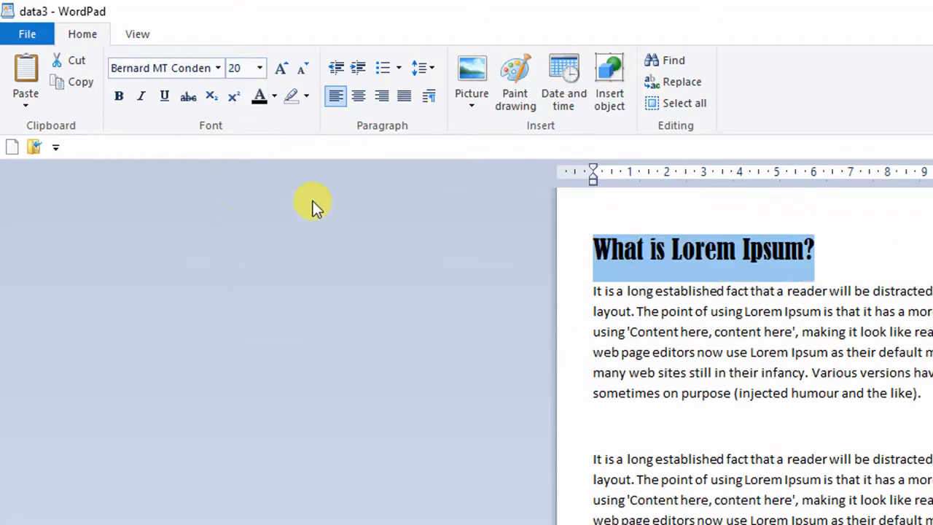
{"action": "left_click", "coordinate": [823, 311]}
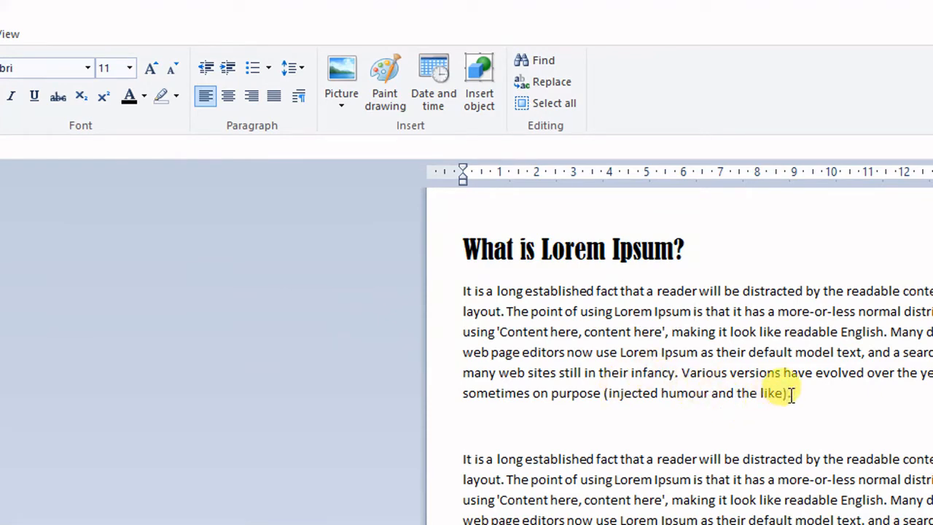
Grow the font of the paragraph under "What is Lorem Ipsum?" to 14 and shrink it back by two sizes
{"action": "left_click_drag", "start_coordinate": [794, 393], "coordinate": [458, 289]}
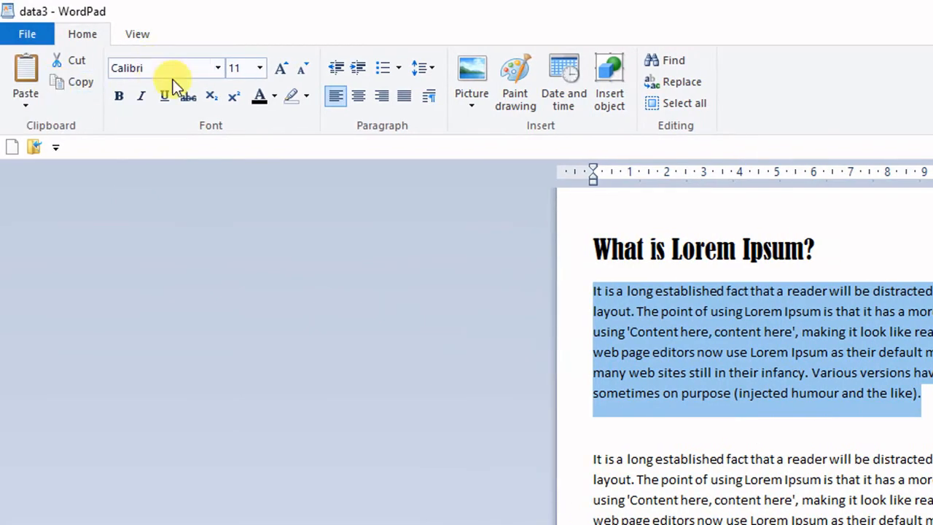
{"action": "left_click", "coordinate": [282, 70]}
{"action": "left_click", "coordinate": [282, 70]}
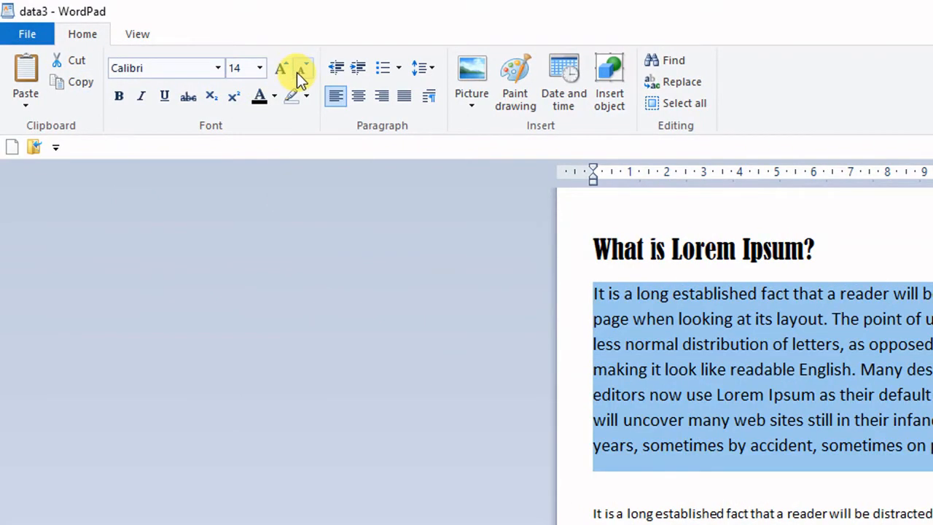
{"action": "left_click", "coordinate": [299, 73]}
{"action": "left_click", "coordinate": [299, 73]}
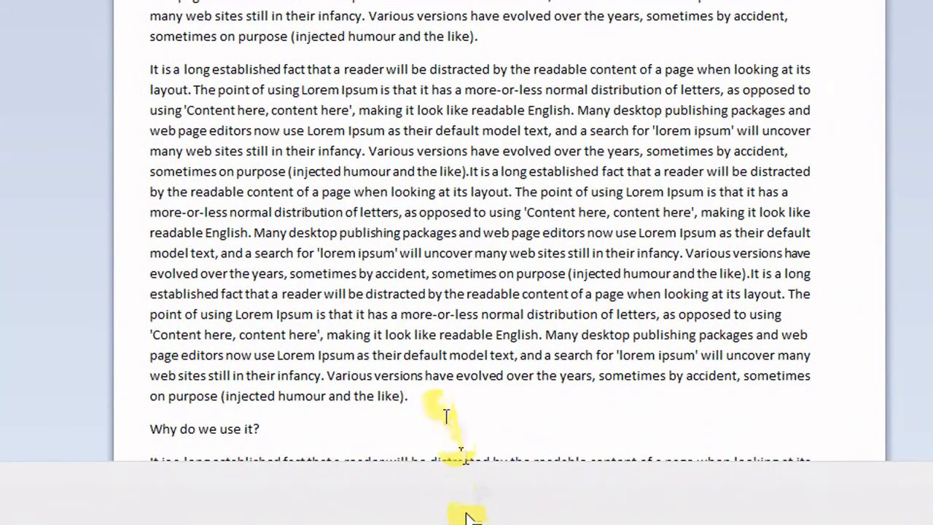
Select the paragraph under "Why do we use it?" and grow its font by three size steps
{"action": "left_click", "coordinate": [438, 417]}
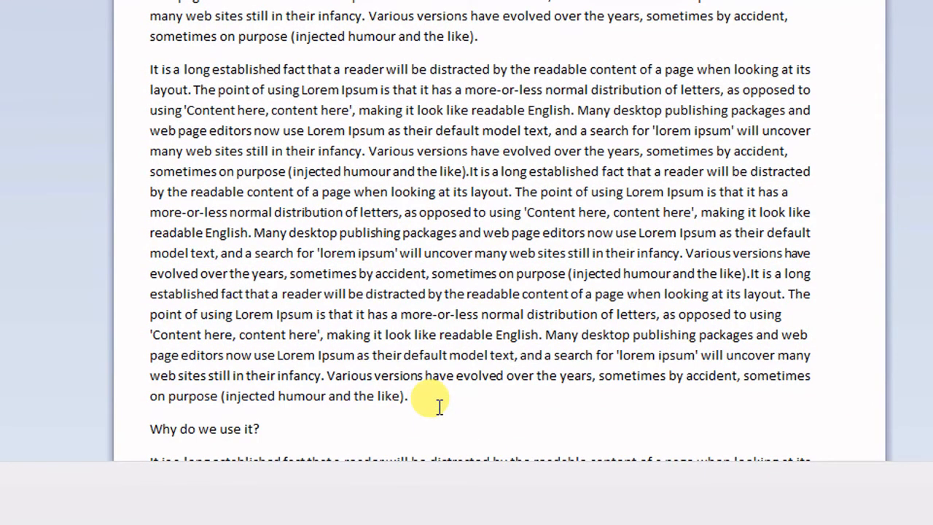
{"action": "scroll", "coordinate": [433, 398], "scroll_direction": "down", "scroll_amount": 5}
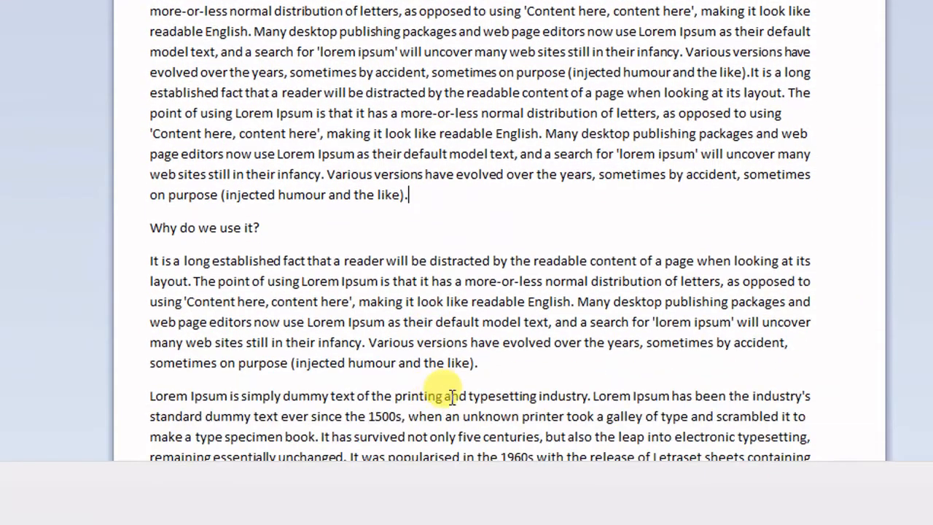
{"action": "left_click", "coordinate": [487, 365]}
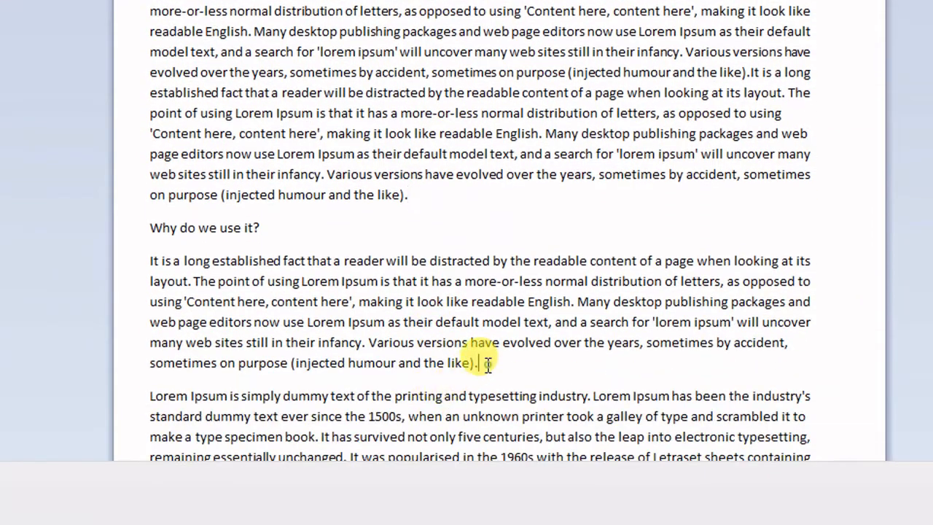
{"action": "left_click_drag", "start_coordinate": [487, 365], "coordinate": [142, 256]}
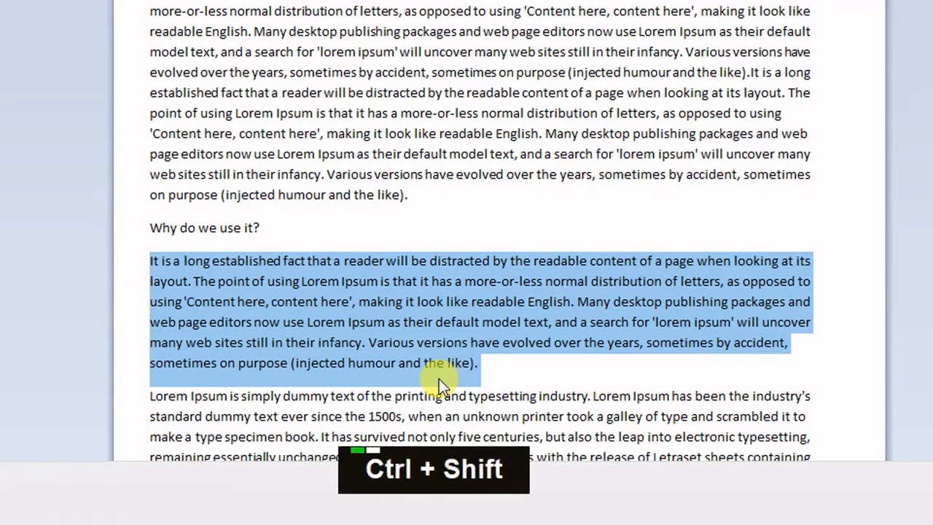
{"action": "key", "text": "ctrl+shift+period"}
{"action": "key", "text": "ctrl+shift+period"}
{"action": "key", "text": "ctrl+shift+period"}
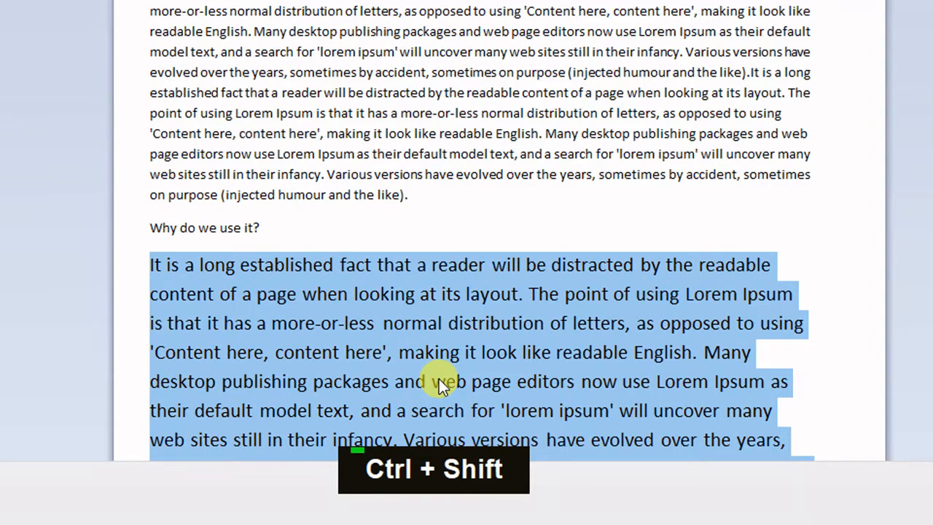
{"action": "scroll", "coordinate": [518, 281], "scroll_direction": "down", "scroll_amount": 1}
{"action": "scroll", "coordinate": [518, 281], "scroll_direction": "down", "scroll_amount": 2}
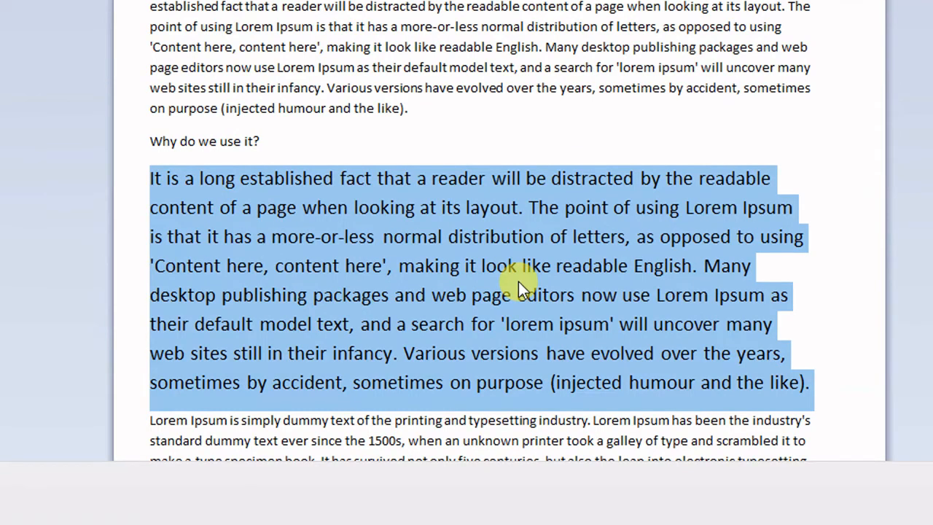
Shrink the font of the selected paragraph under "Why do we use it?" by nine size steps
{"action": "key", "text": "ctrl"}
{"action": "key", "text": "ctrl"}
{"action": "key", "text": "ctrl"}
{"action": "key", "text": "ctrl+shift"}
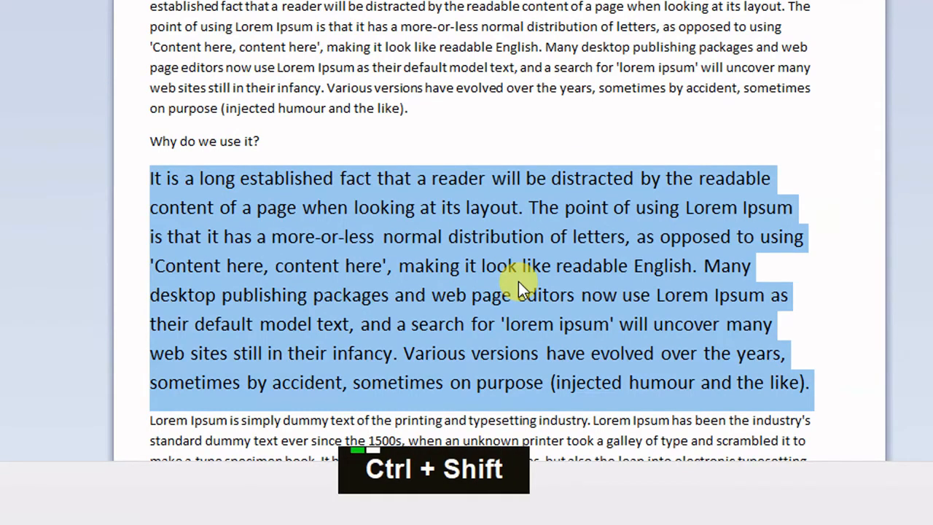
{"action": "key", "text": "ctrl+shift+comma"}
{"action": "key", "text": "ctrl+shift+comma"}
{"action": "key", "text": "ctrl+shift+comma"}
{"action": "key", "text": "ctrl+shift+comma"}
{"action": "key", "text": "ctrl+shift+comma"}
{"action": "key", "text": "ctrl+shift+comma"}
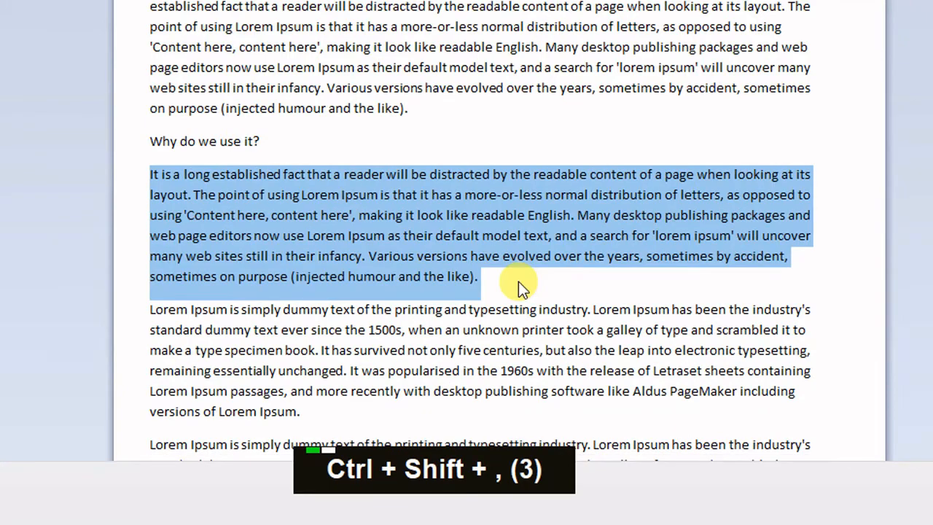
{"action": "key", "text": "ctrl+shift+comma"}
{"action": "key", "text": "ctrl+shift+comma"}
{"action": "key", "text": "ctrl+shift+comma"}
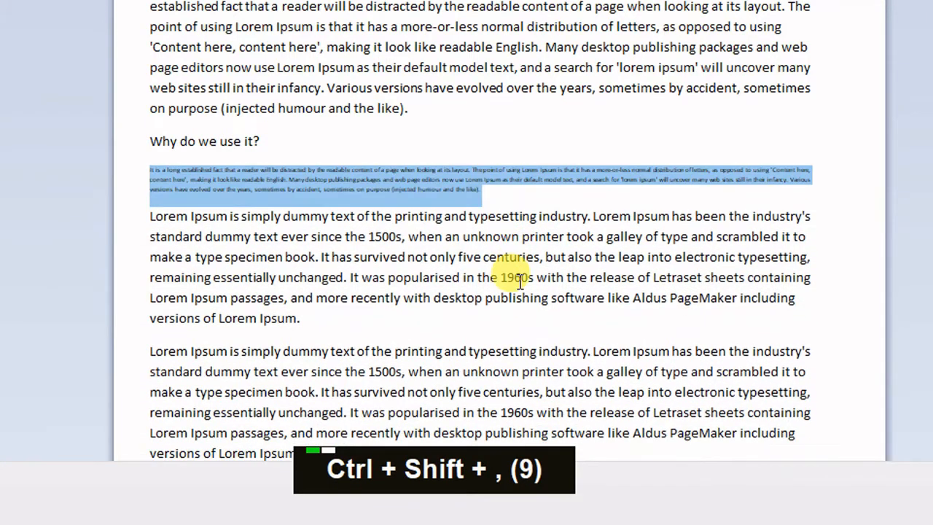
Grow the font of the shrunken paragraph under "Why do we use it?" back by six size steps
{"action": "key", "text": "ctrl+shift+period"}
{"action": "key", "text": "ctrl+shift+period"}
{"action": "key", "text": "ctrl+shift+period"}
{"action": "key", "text": "ctrl+shift+period"}
{"action": "key", "text": "ctrl+shift+period"}
{"action": "key", "text": "ctrl+shift+period"}
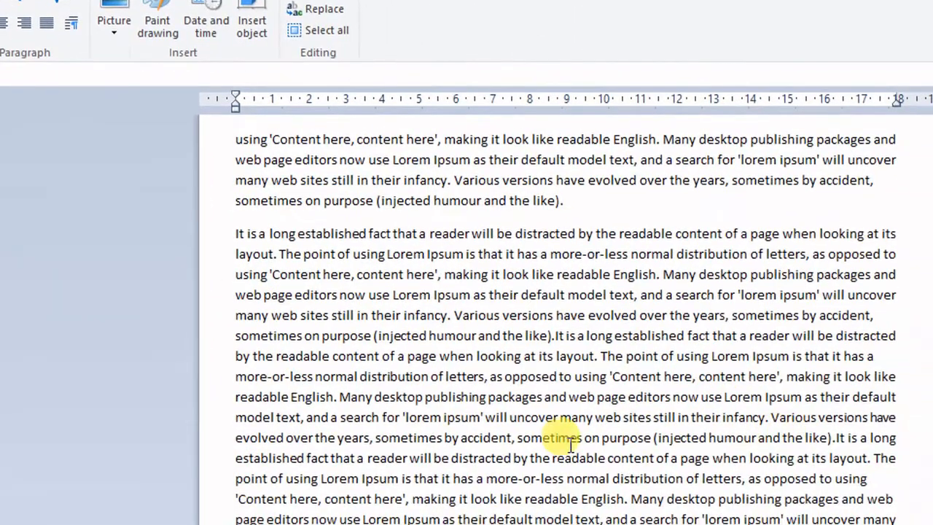
Make the words "Lorem Ipsum" bold in the second line of the paragraph under "What is Lorem Ipsum?"
{"action": "scroll", "coordinate": [571, 445], "scroll_direction": "up", "scroll_amount": 10}
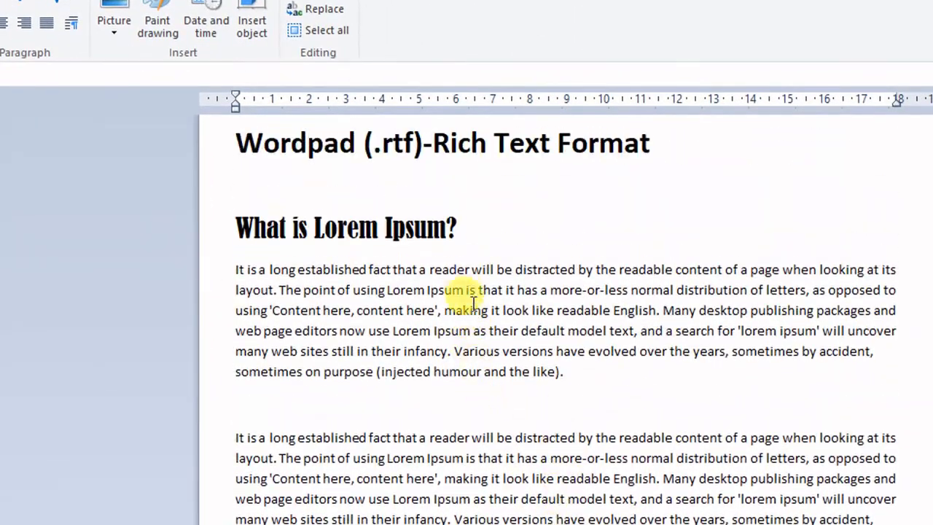
{"action": "left_click_drag", "start_coordinate": [464, 290], "coordinate": [387, 290]}
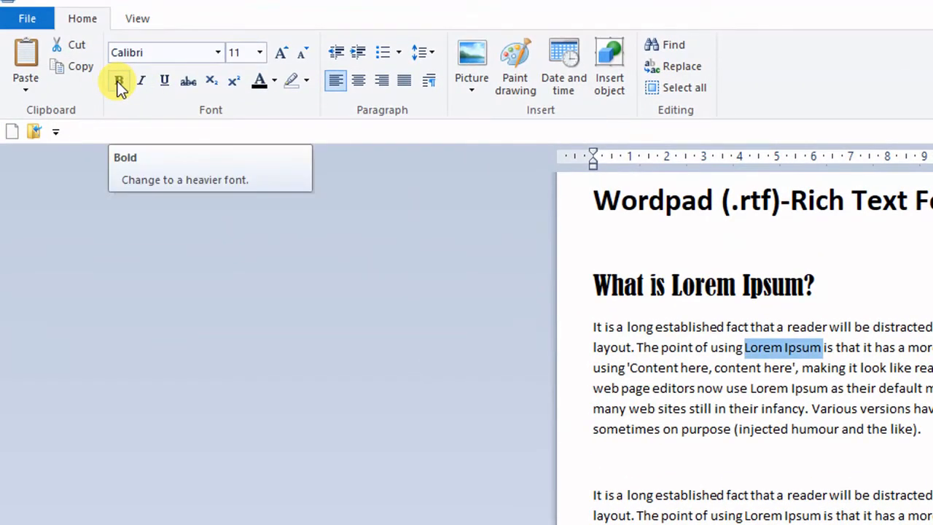
{"action": "left_click", "coordinate": [120, 84]}
{"action": "left_click", "coordinate": [556, 327]}
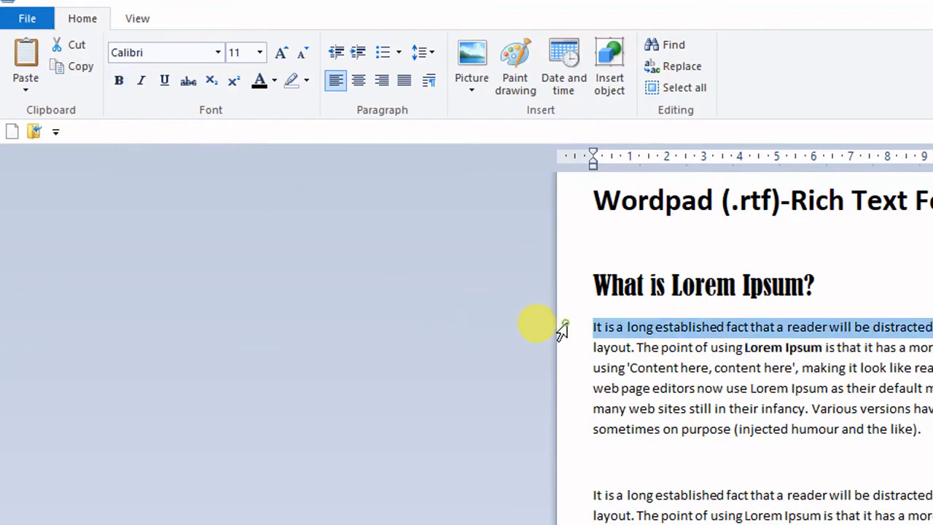
{"action": "left_click", "coordinate": [778, 364]}
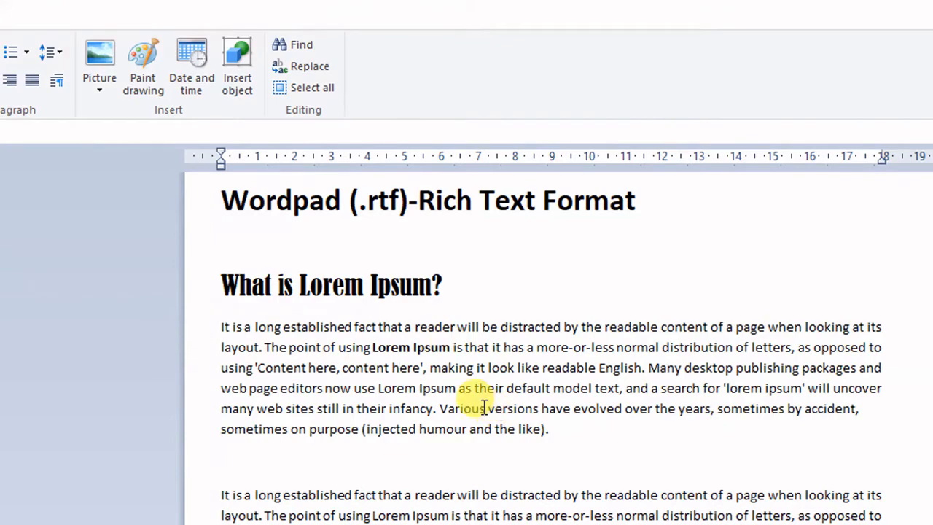
Make the word "evolved" bold near the end of the long paragraph above "Why do we use it?"
{"action": "left_click_drag", "start_coordinate": [485, 409], "coordinate": [443, 409]}
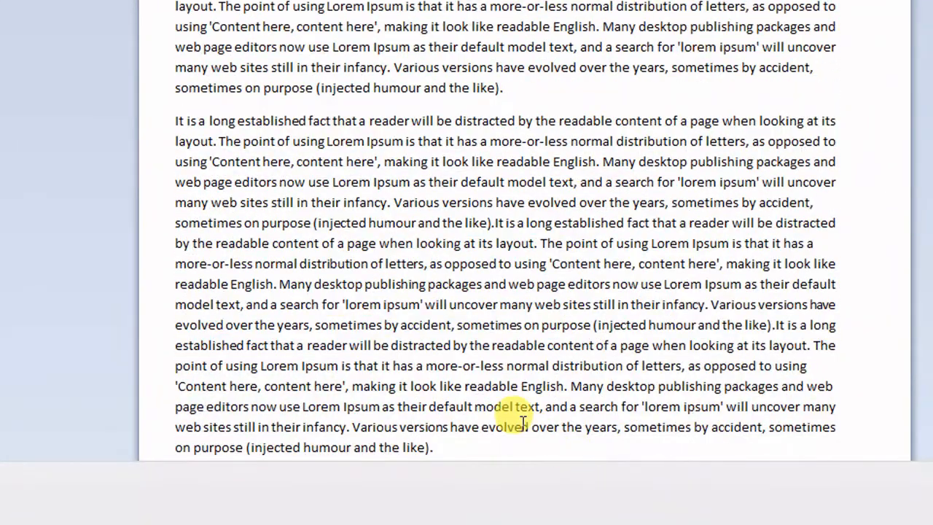
{"action": "left_click_drag", "start_coordinate": [532, 429], "coordinate": [483, 428]}
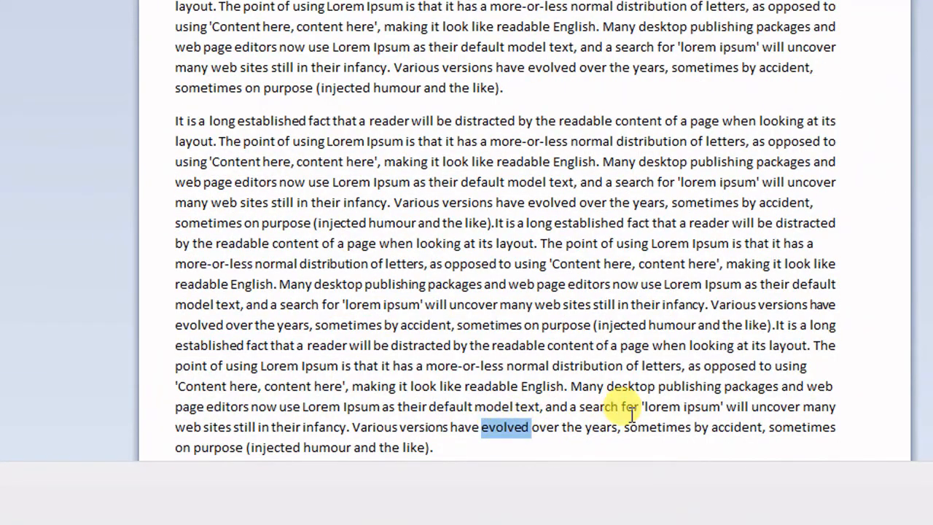
{"action": "key", "text": "ctrl+b"}
{"action": "left_click", "coordinate": [619, 334]}
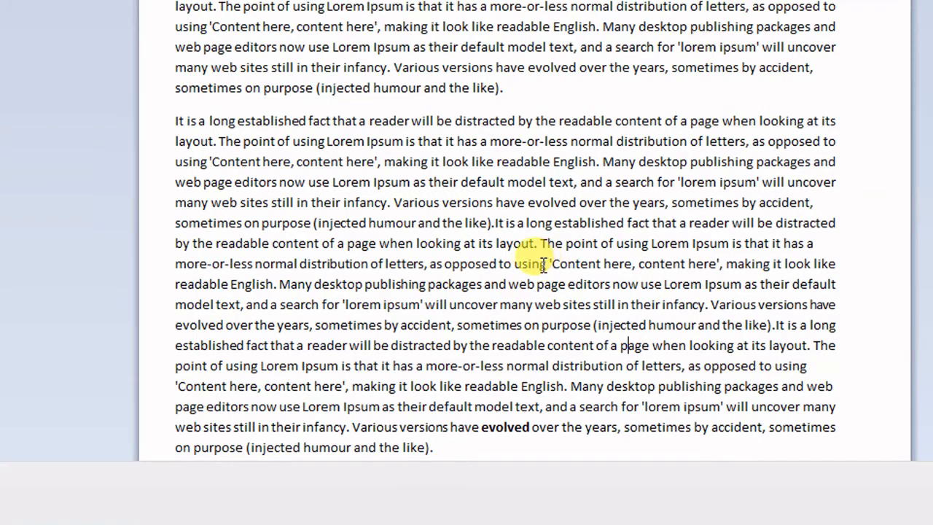
Make the phrase "readable content of a page when looking at its layout" bold in the middle of the long paragraph
{"action": "left_click_drag", "start_coordinate": [544, 269], "coordinate": [513, 273]}
{"action": "left_click", "coordinate": [509, 271]}
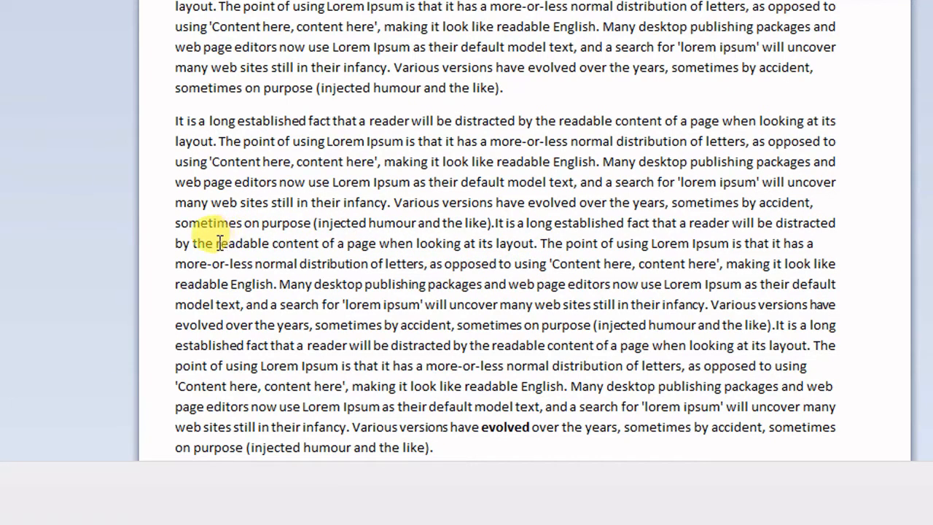
{"action": "left_click_drag", "start_coordinate": [219, 242], "coordinate": [512, 243]}
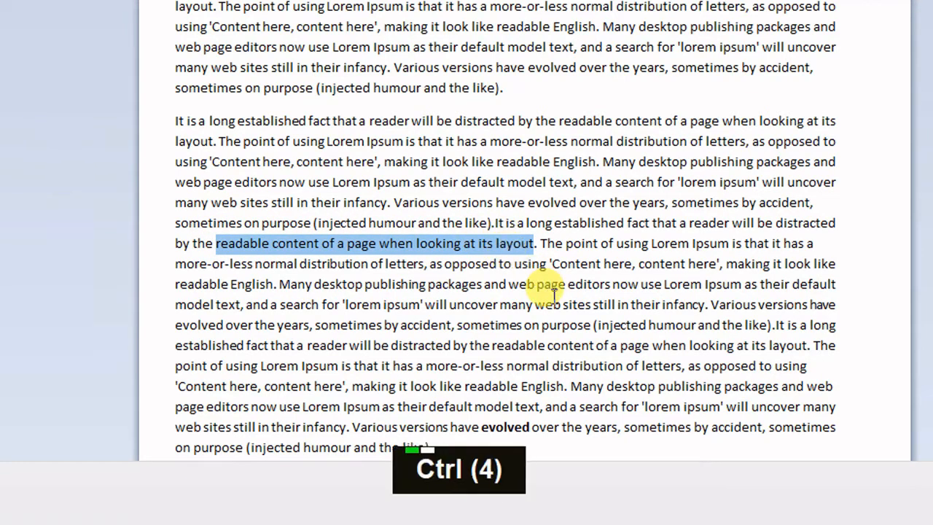
{"action": "key", "text": "ctrl+b"}
{"action": "left_click", "coordinate": [428, 285]}
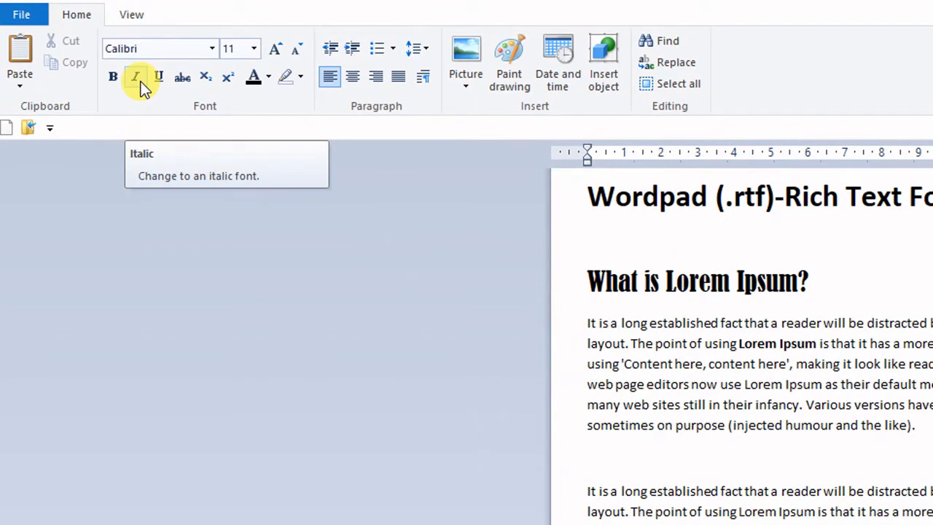
Italicize the heading "What is Lorem Ipsum?"
{"action": "left_click", "coordinate": [142, 84]}
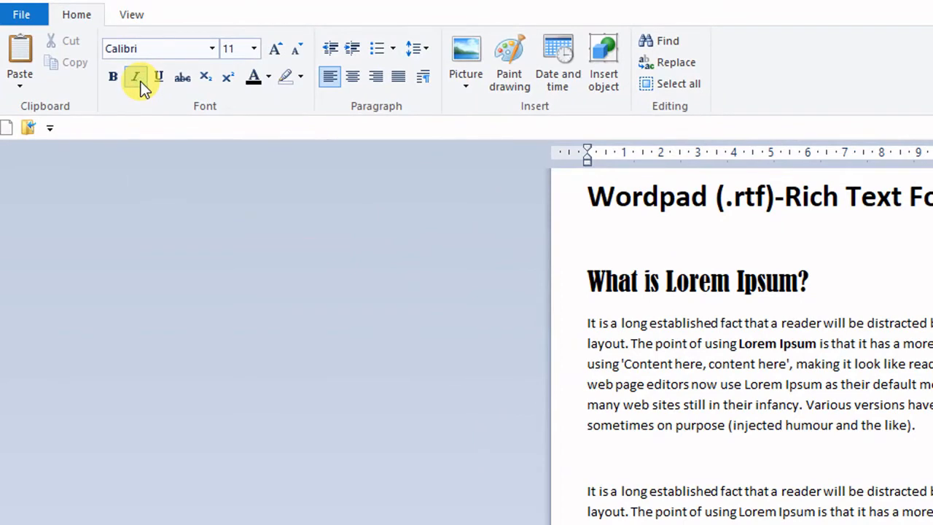
{"action": "left_click_drag", "start_coordinate": [820, 282], "coordinate": [589, 279]}
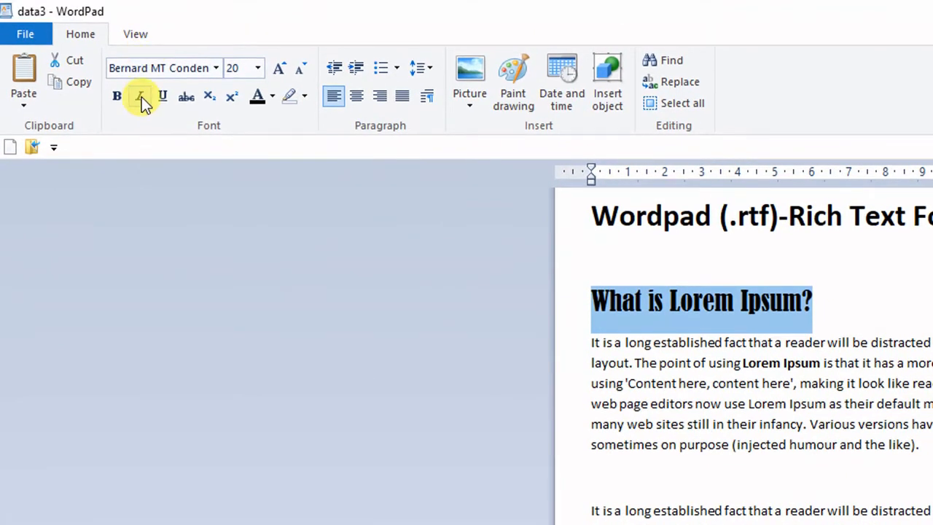
{"action": "left_click", "coordinate": [141, 96]}
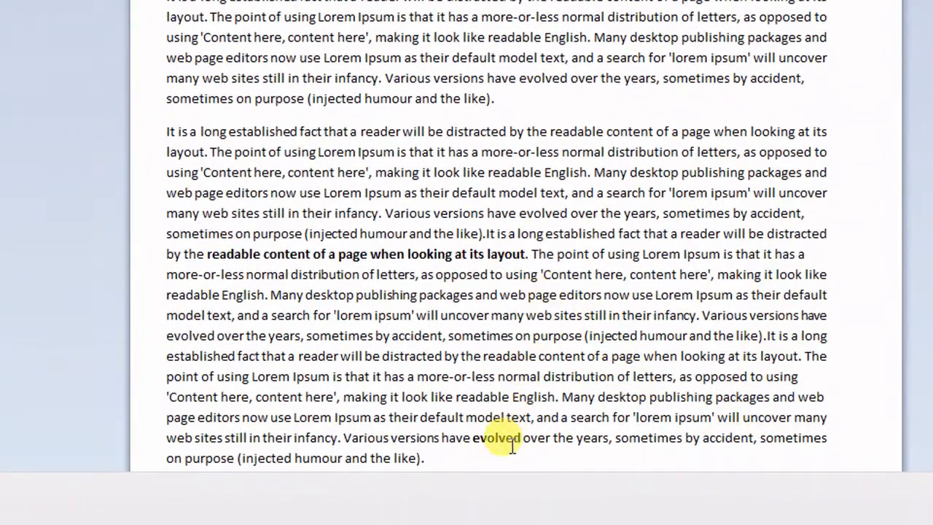
Italicize the text from "using 'Content here" to "publishing packages and web" near the end of the long paragraph
{"action": "left_click_drag", "start_coordinate": [481, 467], "coordinate": [174, 406]}
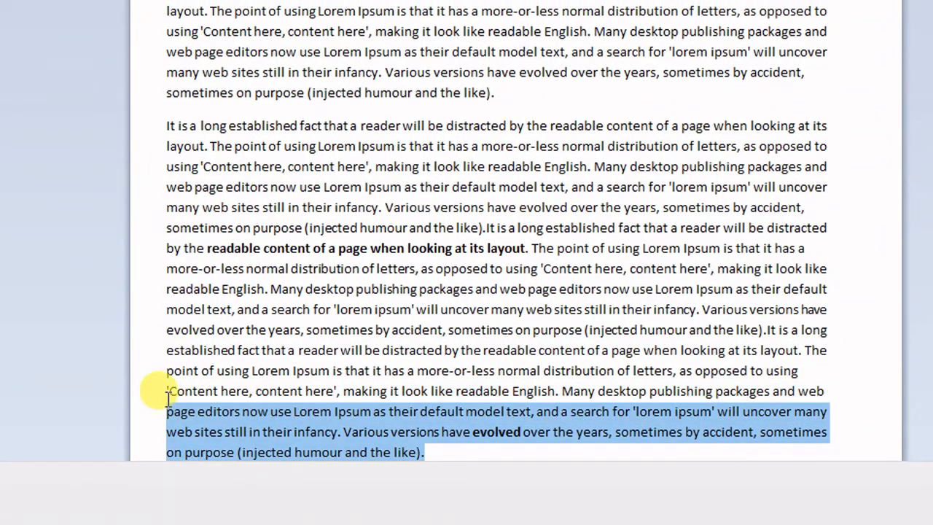
{"action": "left_click", "coordinate": [212, 381]}
{"action": "left_click_drag", "start_coordinate": [793, 390], "coordinate": [123, 392]}
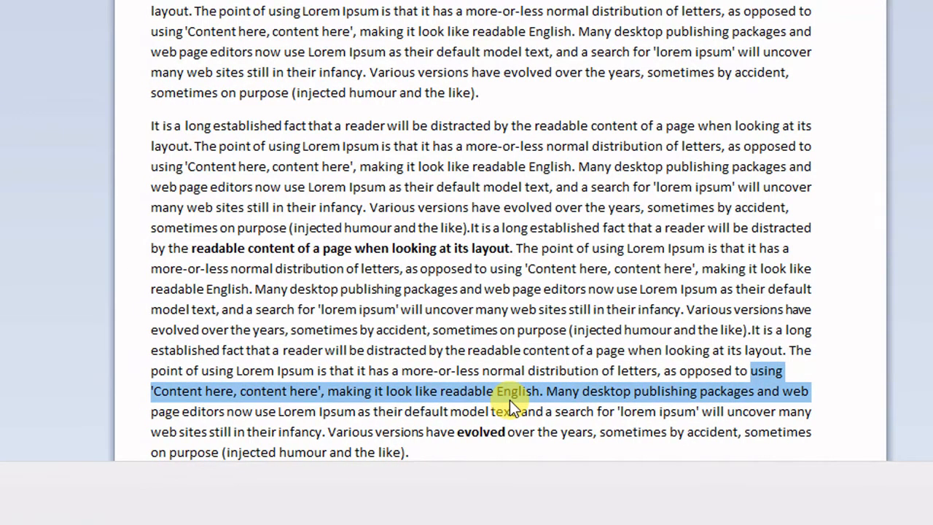
{"action": "key", "text": "ctrl+i"}
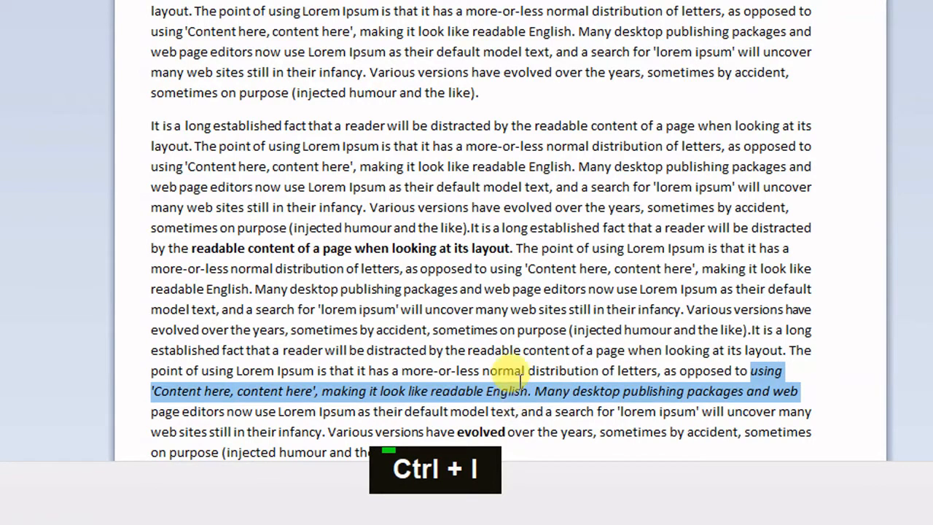
{"action": "left_click", "coordinate": [514, 330]}
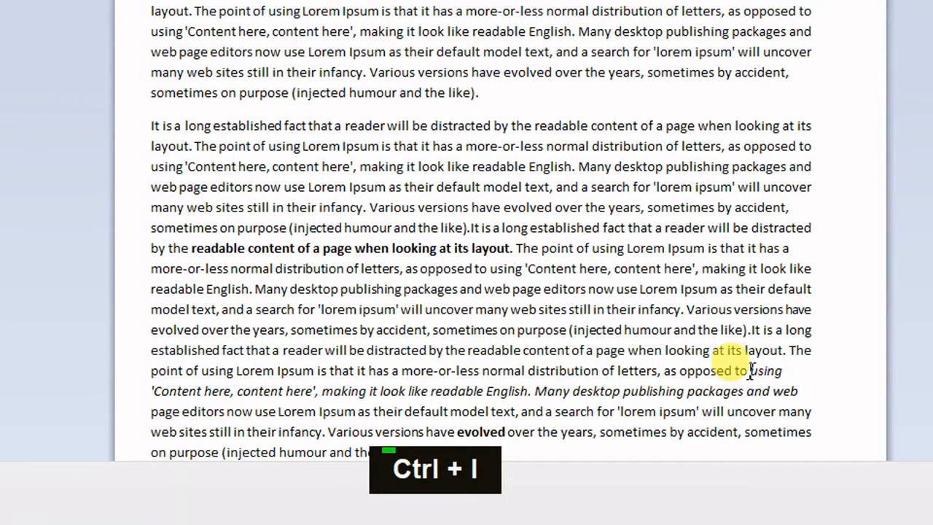
{"action": "left_click_drag", "start_coordinate": [751, 370], "coordinate": [787, 391]}
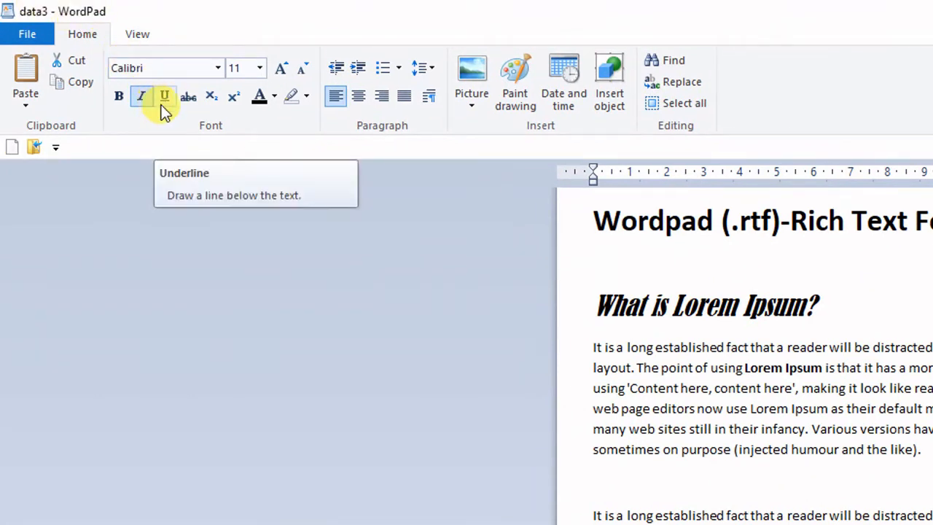
Underline the heading "What is Lorem Ipsum?"
{"action": "left_click", "coordinate": [678, 348]}
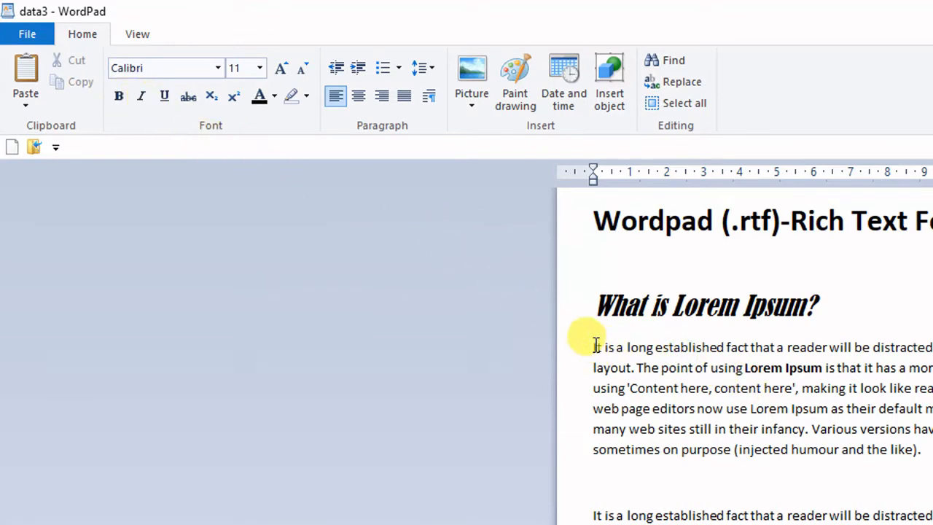
{"action": "left_click_drag", "start_coordinate": [719, 309], "coordinate": [802, 305]}
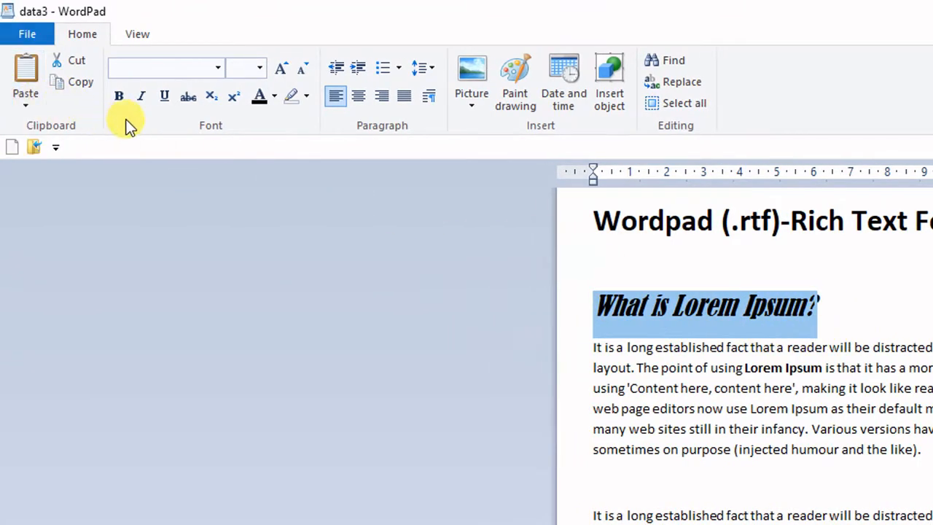
{"action": "left_click", "coordinate": [166, 99]}
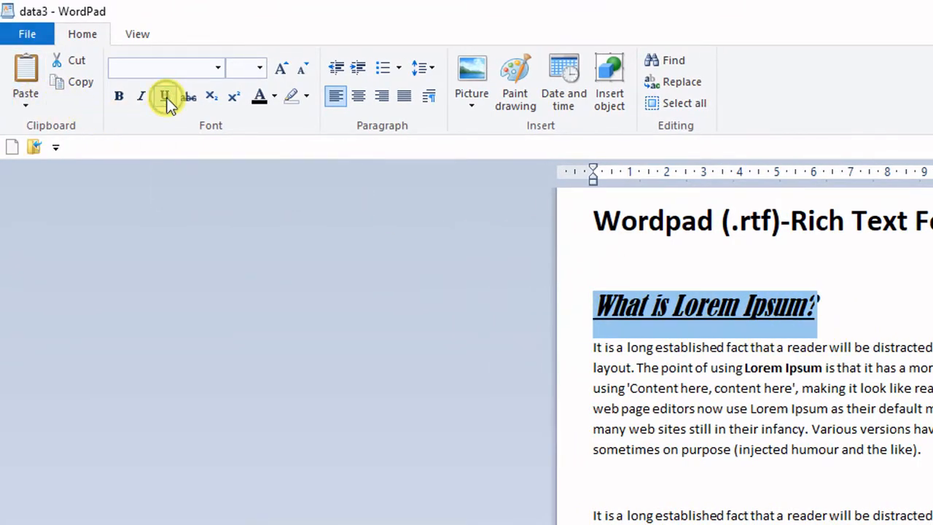
{"action": "left_click", "coordinate": [602, 339]}
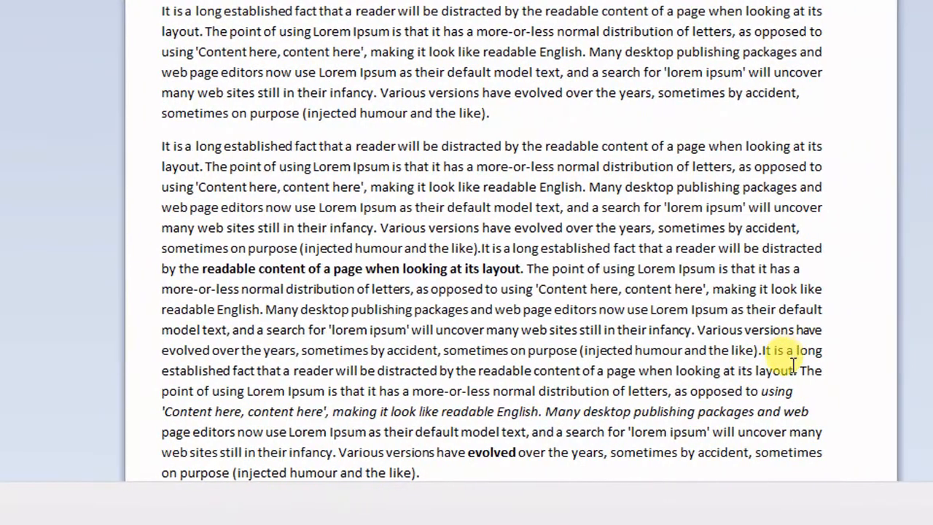
Underline the line "established fact that a reader will be distracted by the readable content of a page when looking at its layout" above the italic text
{"action": "left_click_drag", "start_coordinate": [837, 371], "coordinate": [772, 364]}
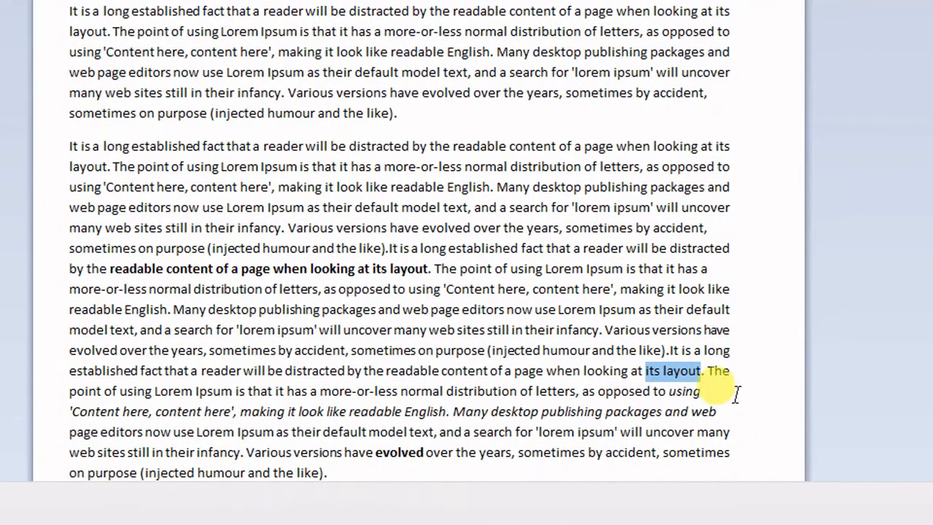
{"action": "left_click_drag", "start_coordinate": [702, 370], "coordinate": [63, 372]}
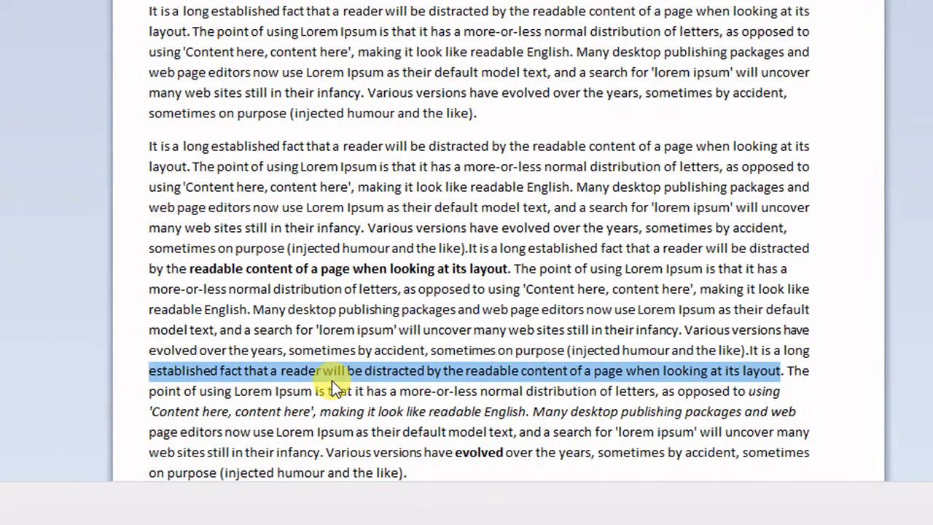
{"action": "key", "text": "ctrl+u"}
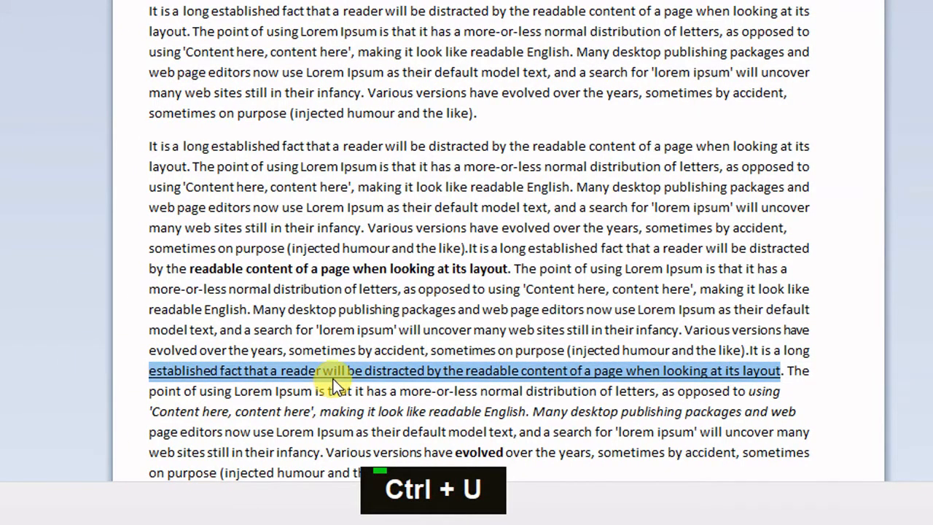
{"action": "left_click", "coordinate": [519, 390]}
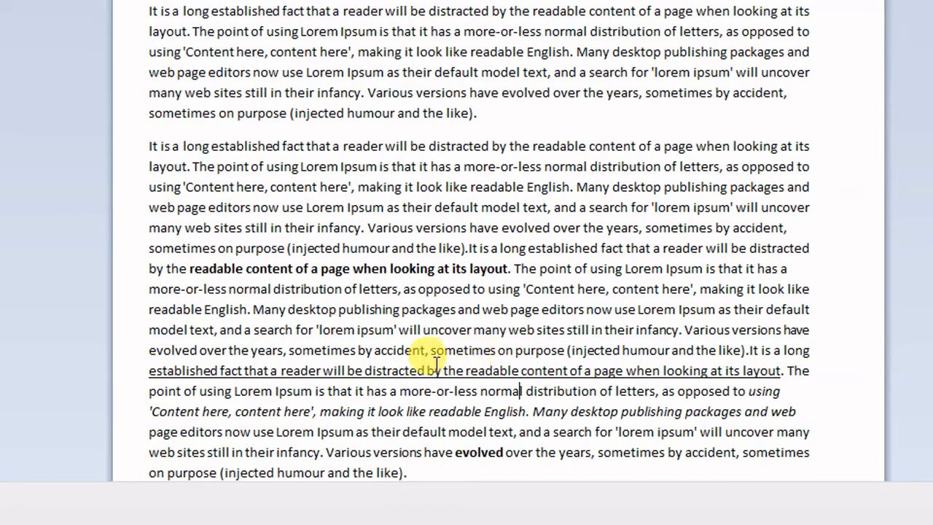
{"action": "scroll", "coordinate": [235, 65], "scroll_direction": "up", "scroll_amount": 4}
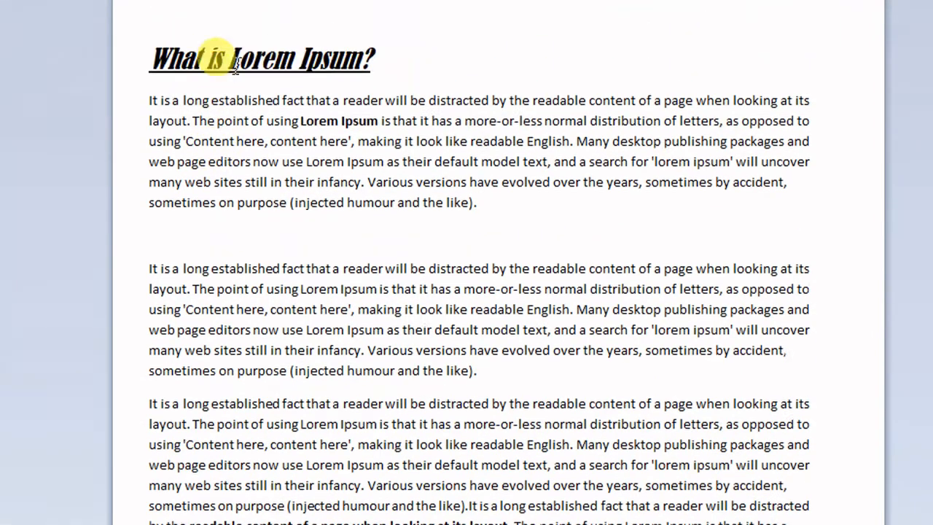
{"action": "scroll", "coordinate": [235, 64], "scroll_direction": "up", "scroll_amount": 1}
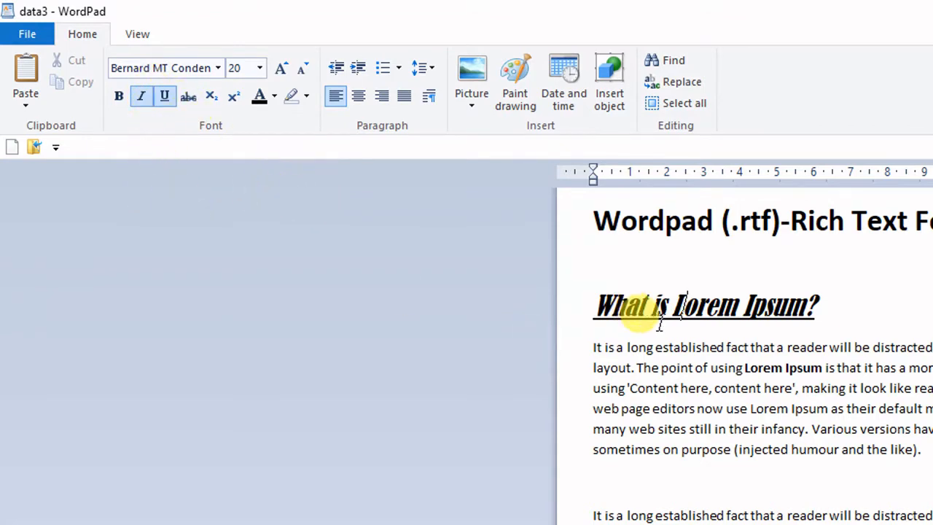
{"action": "left_click", "coordinate": [685, 369]}
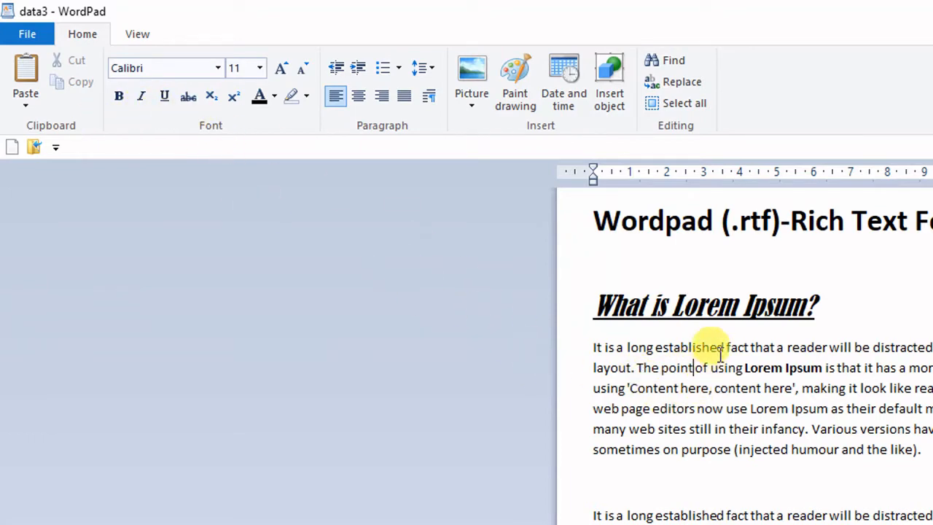
{"action": "left_click", "coordinate": [693, 304]}
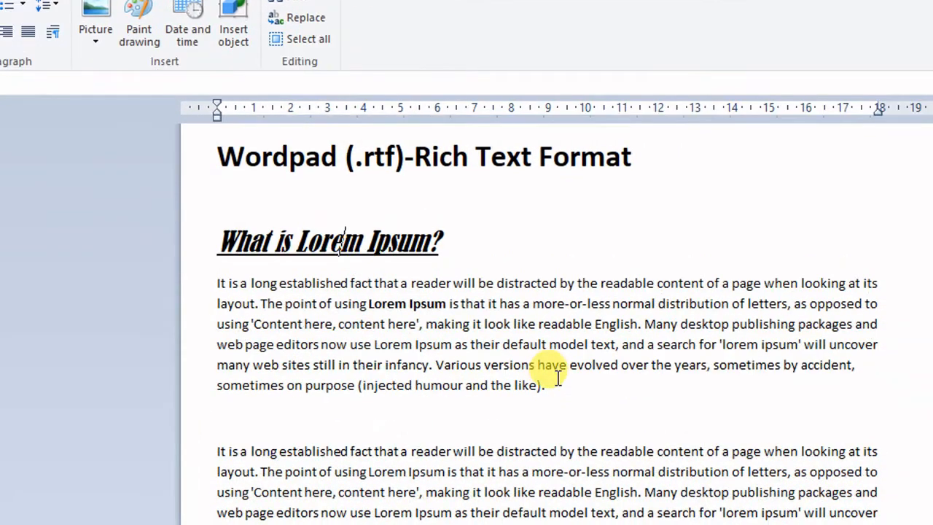
Grow the font of the first paragraph under "What is Lorem Ipsum?" by four size steps to 18
{"action": "left_click_drag", "start_coordinate": [900, 427], "coordinate": [564, 363]}
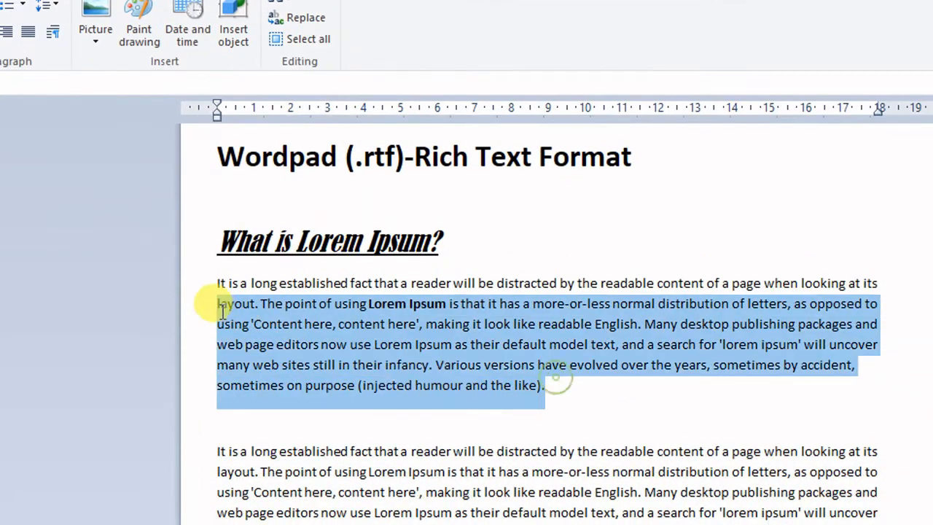
{"action": "left_click_drag", "start_coordinate": [222, 310], "coordinate": [194, 281]}
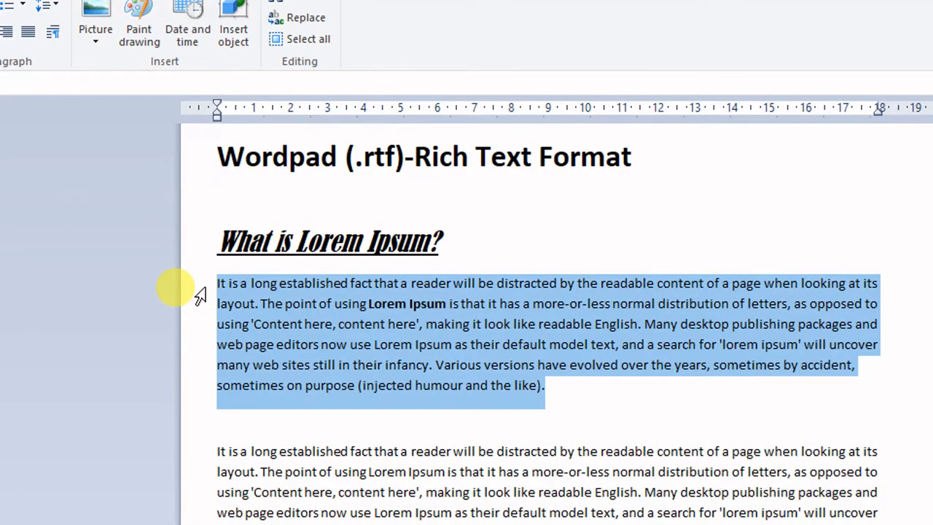
{"action": "key", "text": "ctrl+shift+period"}
{"action": "key", "text": "ctrl+shift+period"}
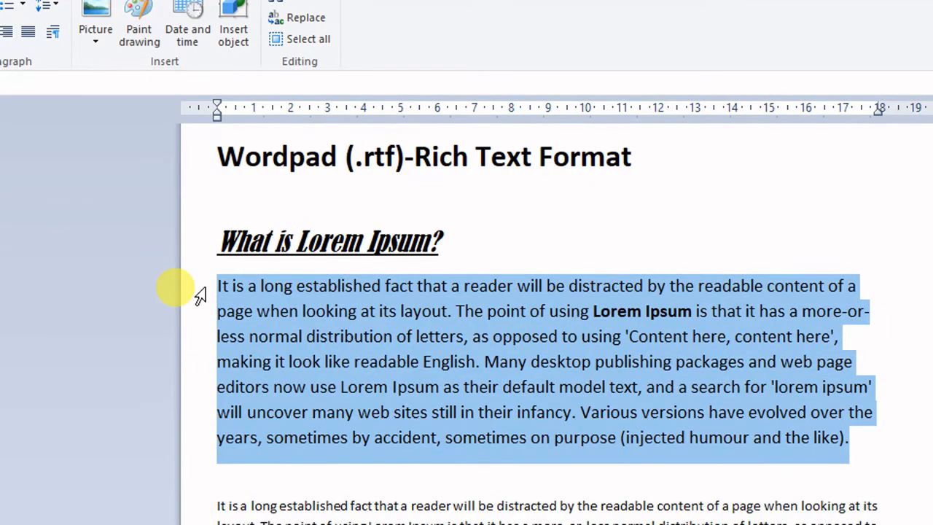
{"action": "key", "text": "ctrl+shift+period"}
{"action": "key", "text": "ctrl+shift+period"}
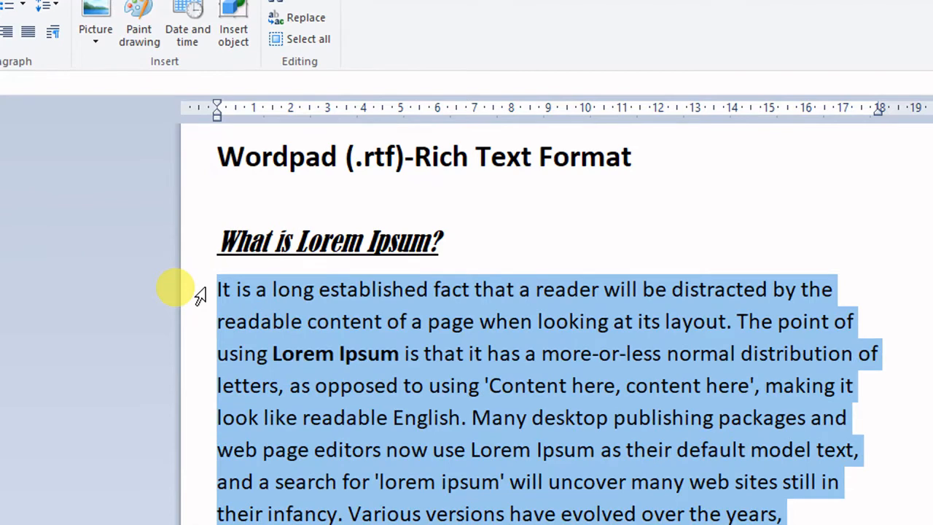
{"action": "left_click", "coordinate": [379, 354]}
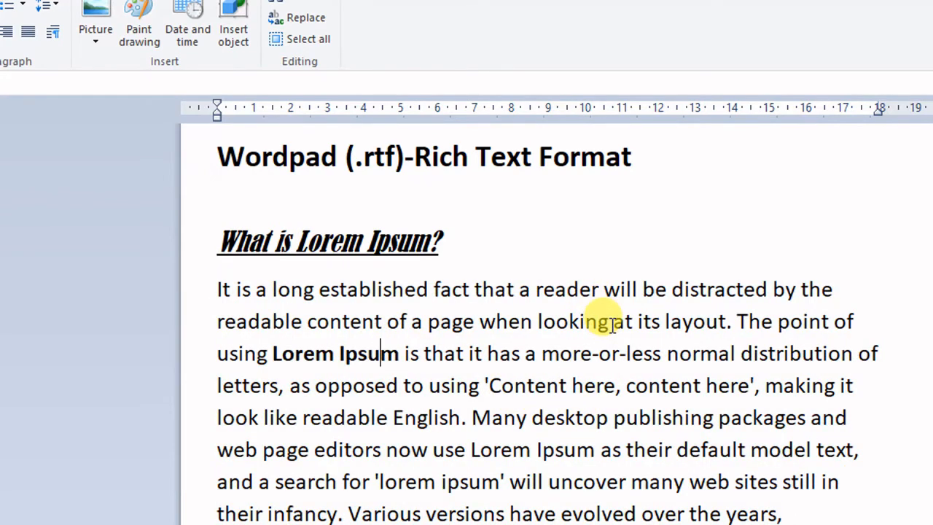
Strike through the word "looking" in the second line of the enlarged paragraph under "What is Lorem Ipsum?"
{"action": "left_click_drag", "start_coordinate": [609, 321], "coordinate": [539, 321]}
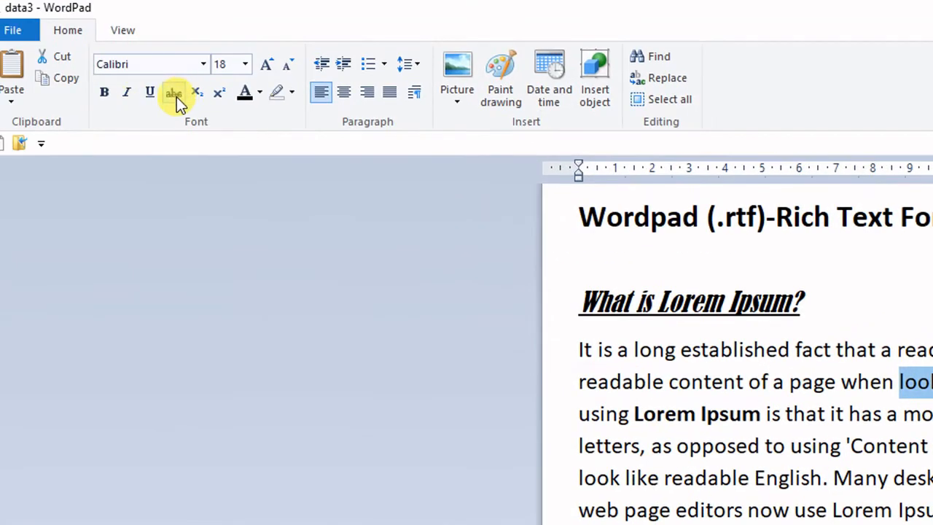
{"action": "left_click", "coordinate": [177, 97]}
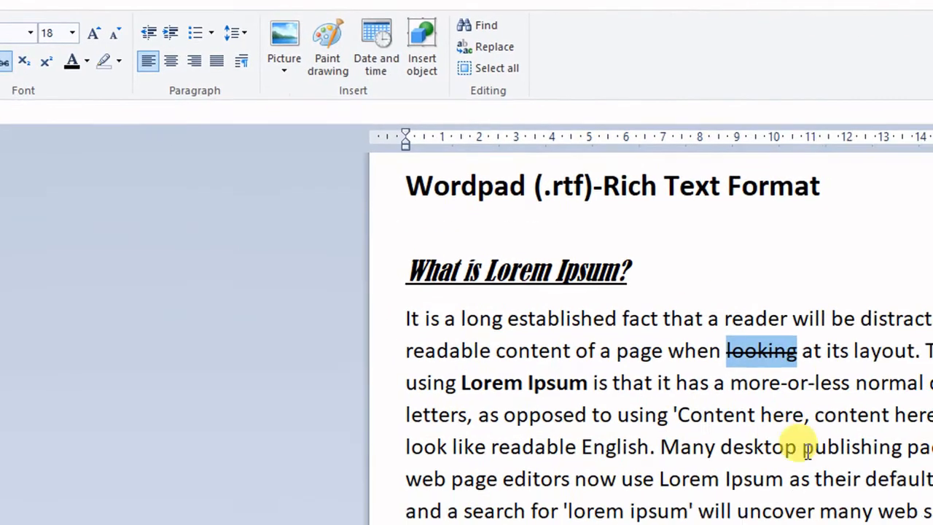
{"action": "left_click", "coordinate": [800, 351]}
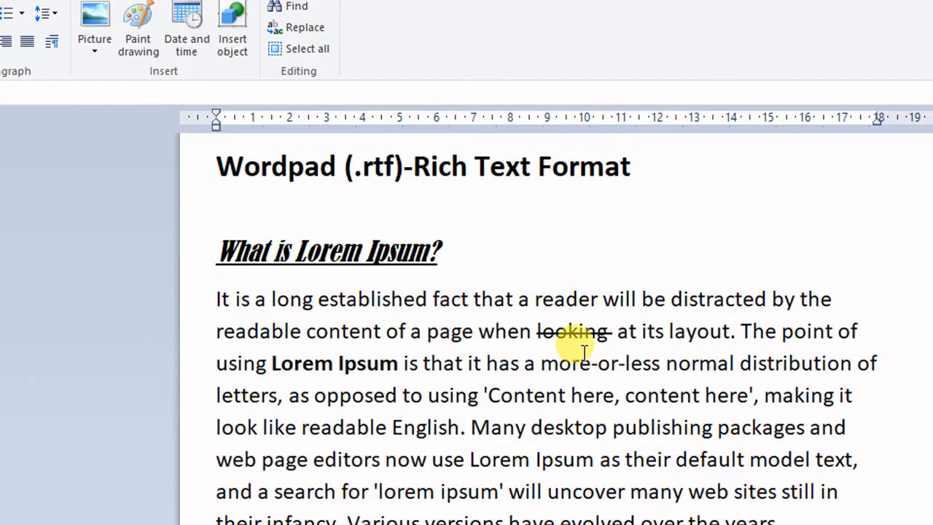
{"action": "key", "text": "BackSpace"}
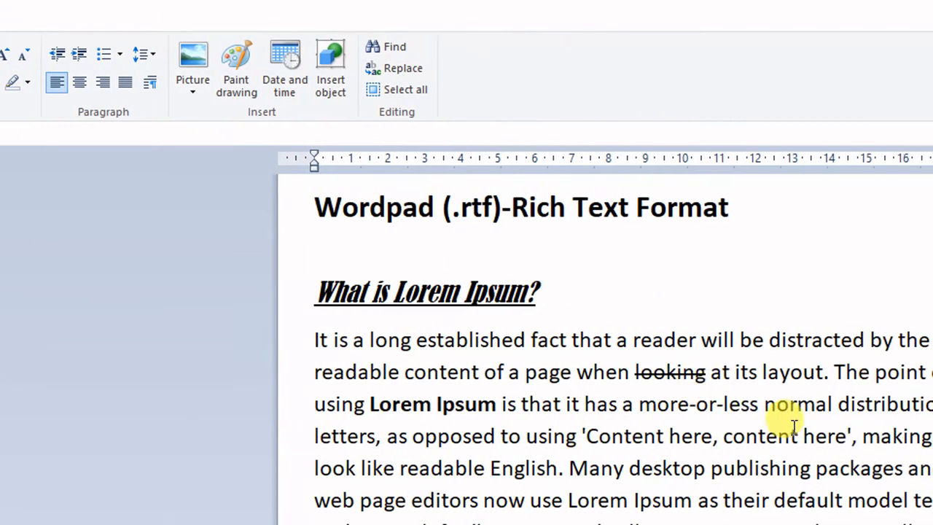
Insert the replacement word "(seeing)" in parentheses directly after the struck-through "looking"
{"action": "type", "text": "()"}
{"action": "key", "text": "Left"}
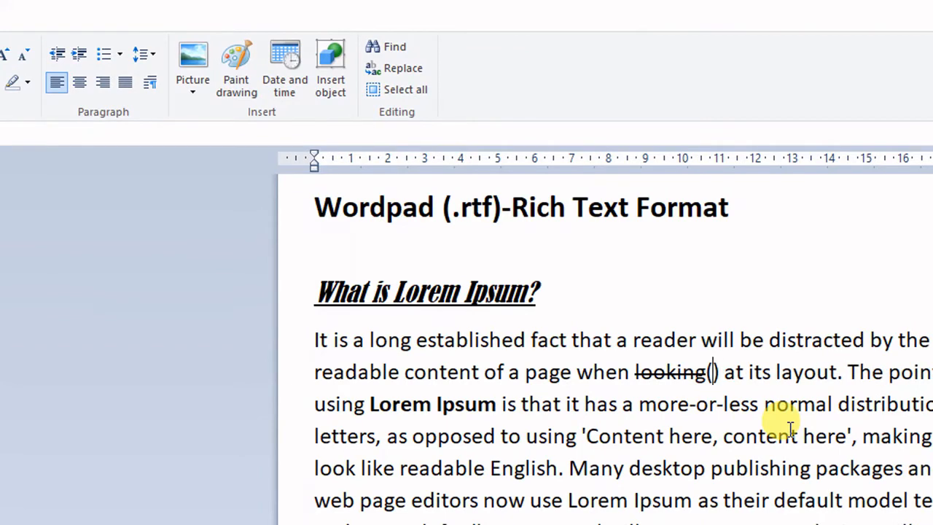
{"action": "type", "text": "seein"}
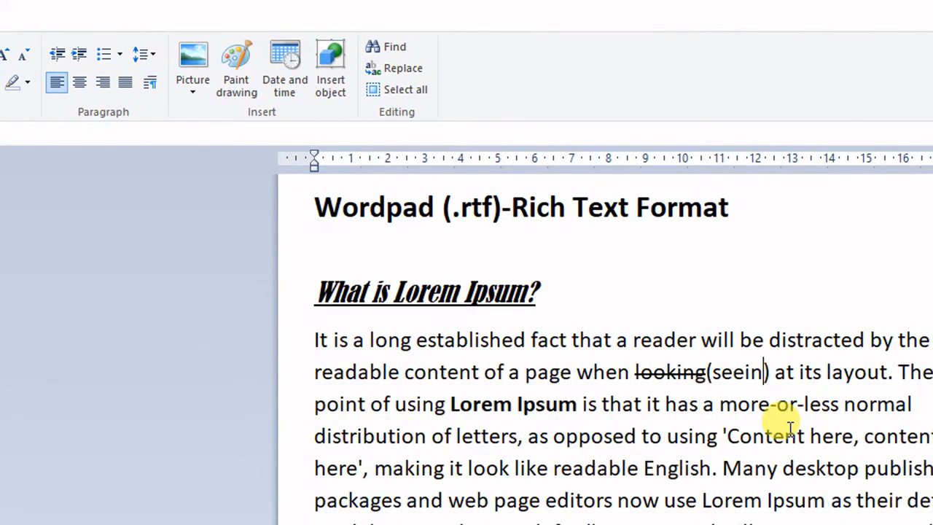
{"action": "type", "text": "g"}
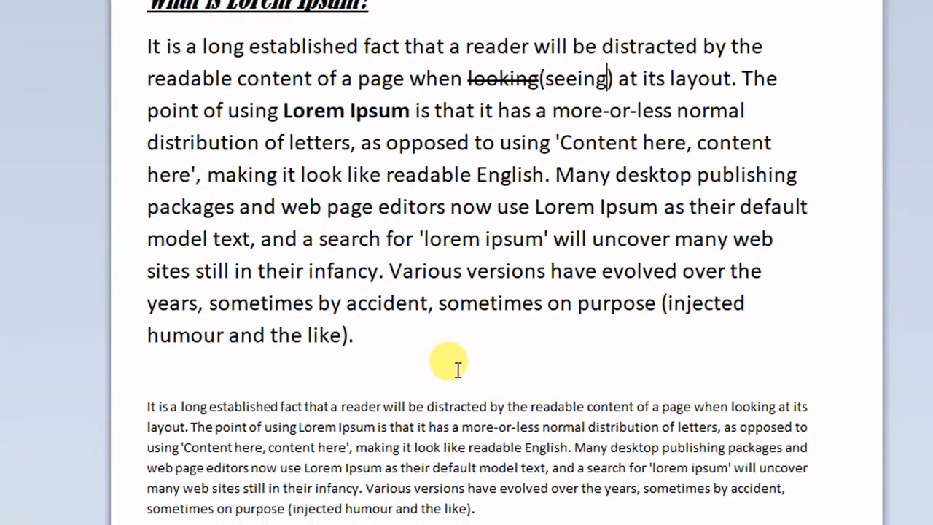
Add a new line reading "12th" in the space below the enlarged first paragraph
{"action": "left_click", "coordinate": [437, 379]}
{"action": "key", "text": "Return"}
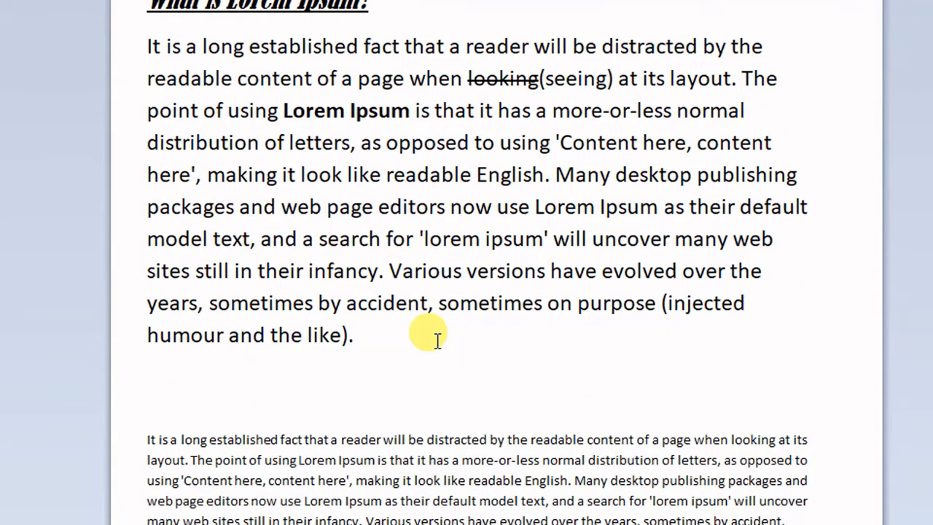
{"action": "key", "text": "Return"}
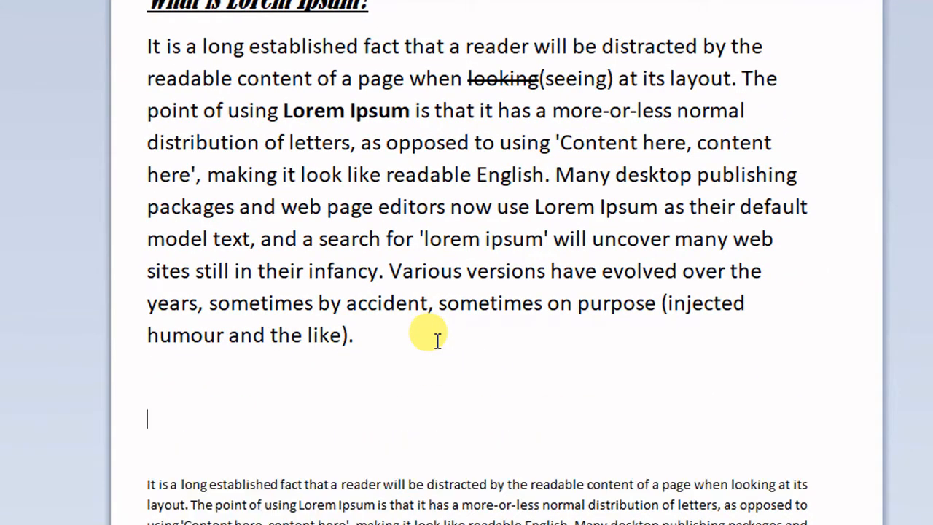
{"action": "type", "text": "12th"}
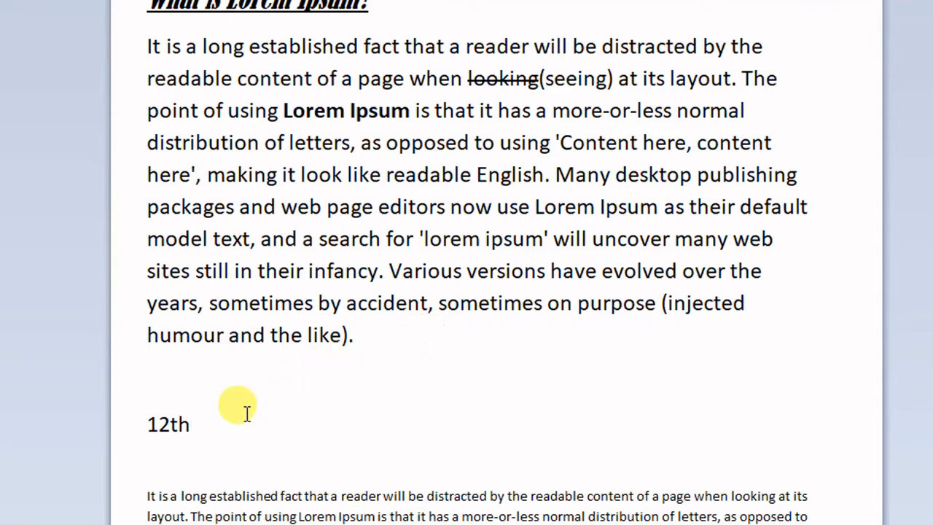
Format the "th" of "12th" as superscript
{"action": "double_click", "coordinate": [175, 425]}
{"action": "left_click", "coordinate": [194, 423]}
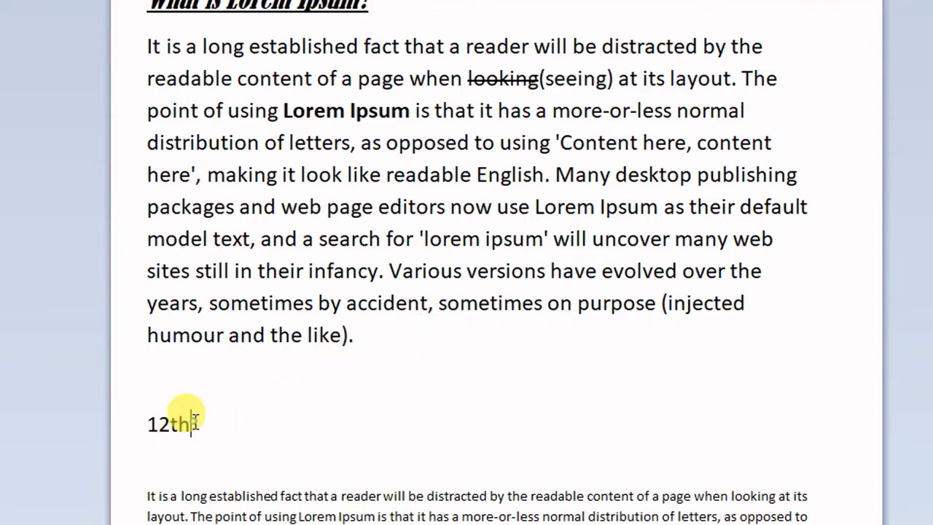
{"action": "double_click", "coordinate": [177, 424]}
{"action": "left_click", "coordinate": [173, 418]}
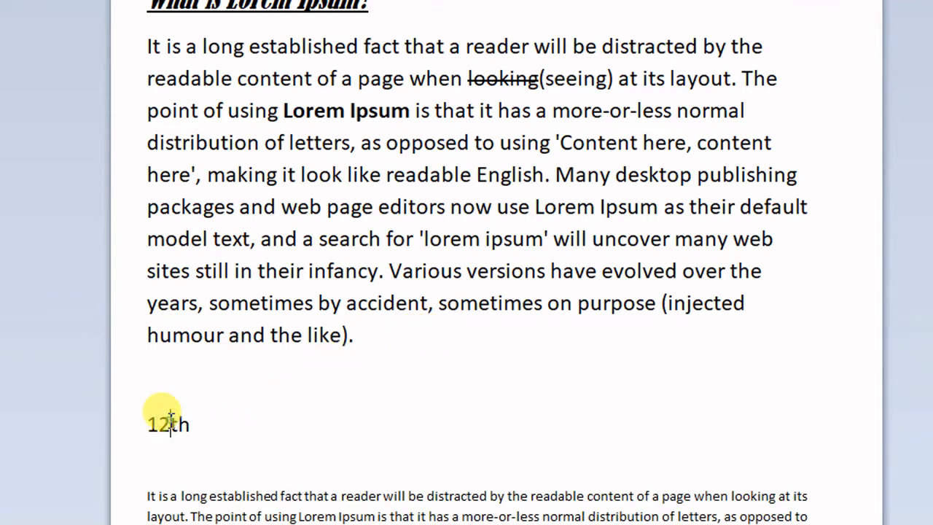
{"action": "double_click", "coordinate": [178, 417]}
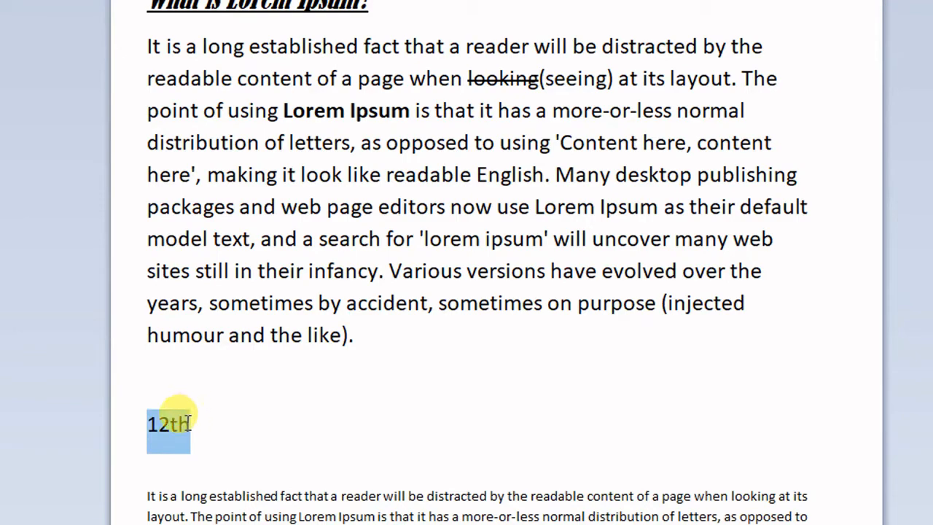
{"action": "left_click_drag", "start_coordinate": [170, 424], "coordinate": [191, 426]}
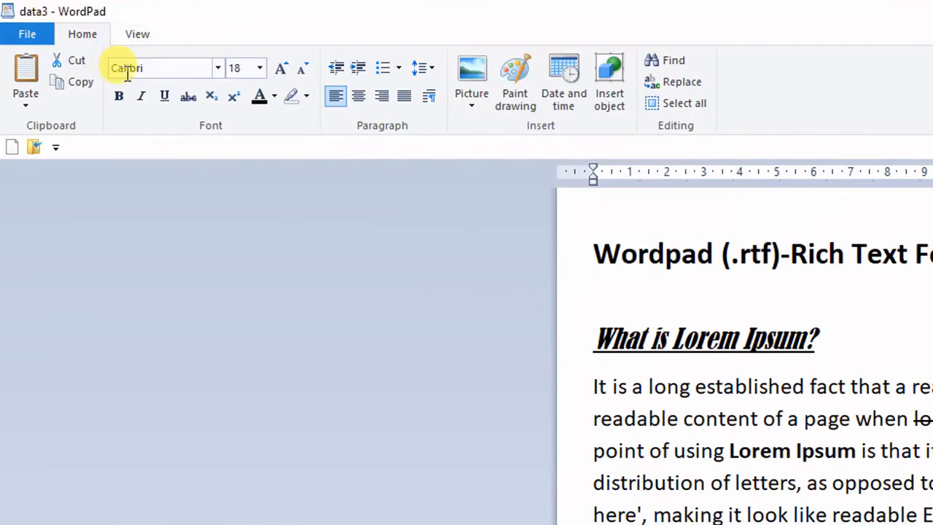
{"action": "left_click", "coordinate": [233, 97]}
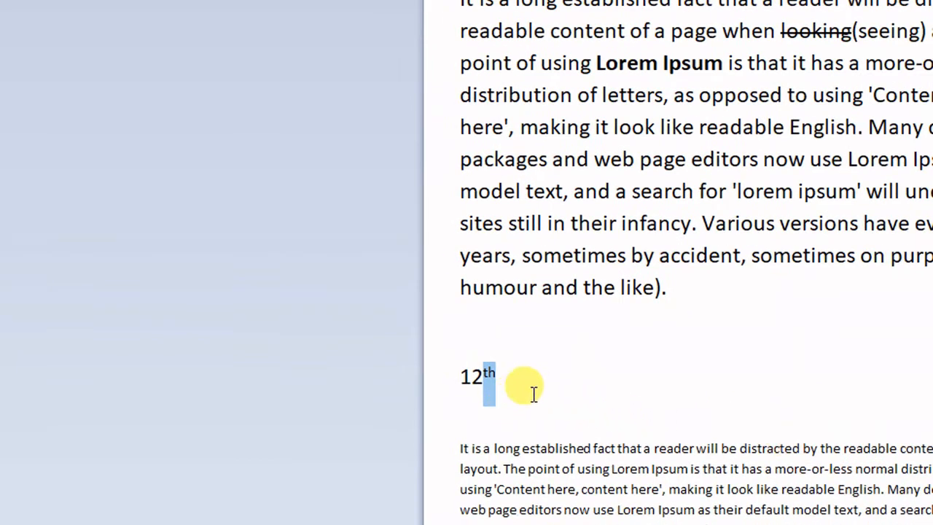
{"action": "left_click_drag", "start_coordinate": [522, 379], "coordinate": [479, 377]}
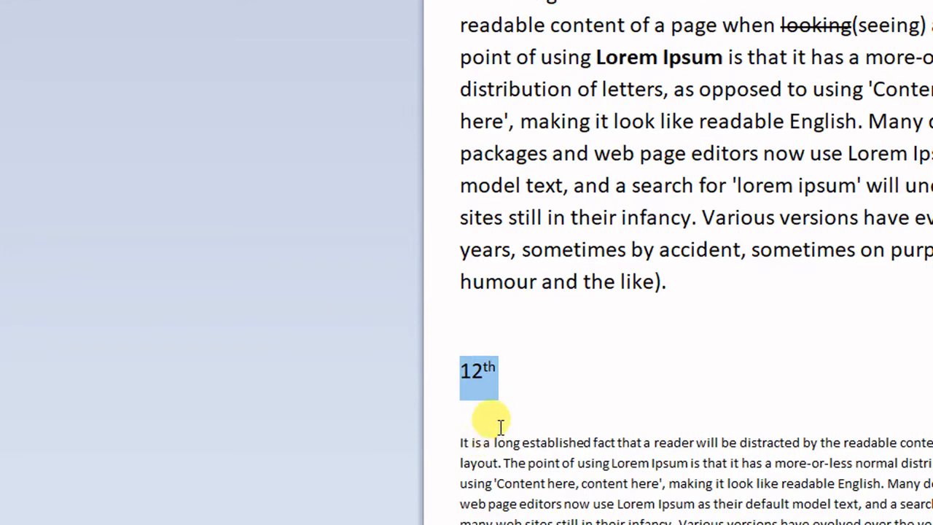
{"action": "left_click", "coordinate": [512, 375]}
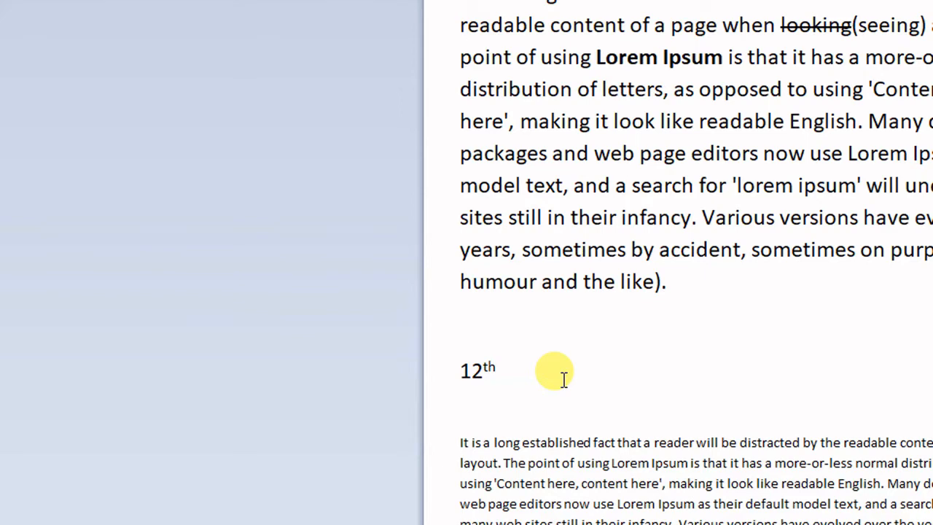
{"action": "key", "text": "Return"}
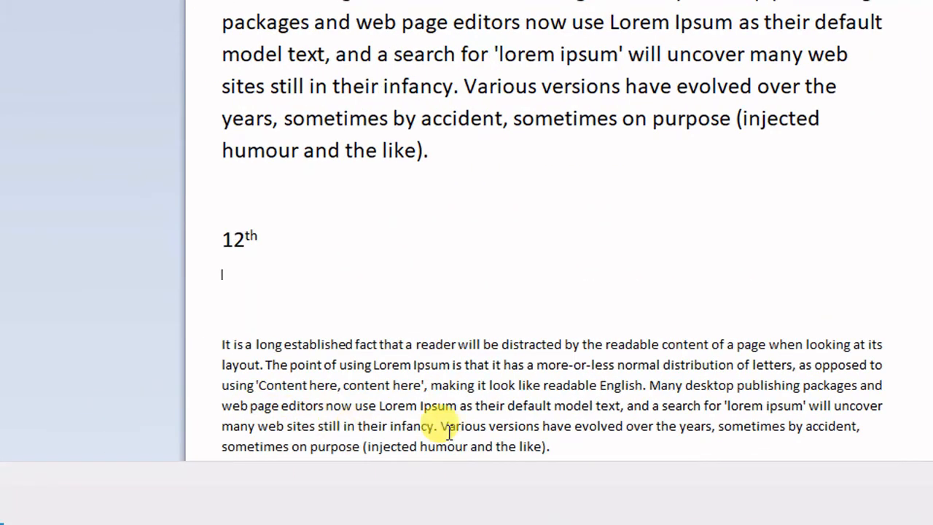
{"action": "type", "text": "a"}
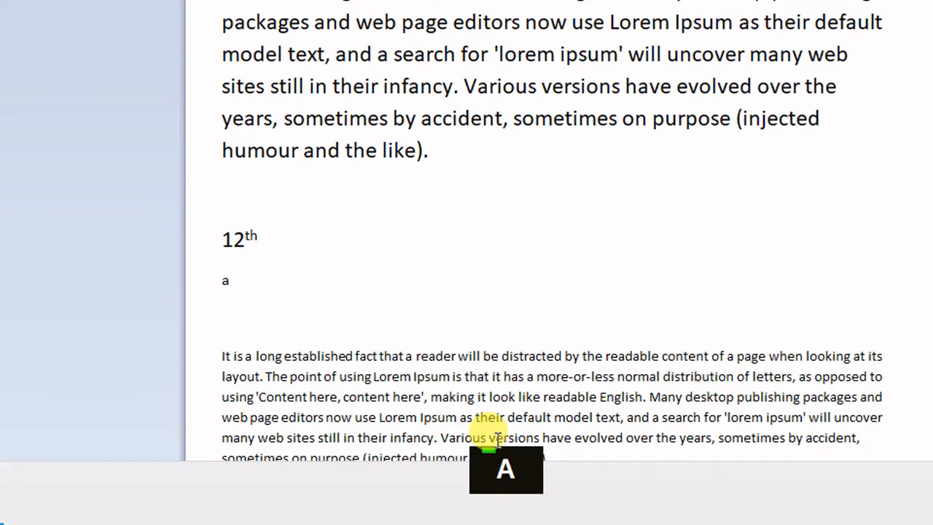
{"action": "key", "text": "BackSpace"}
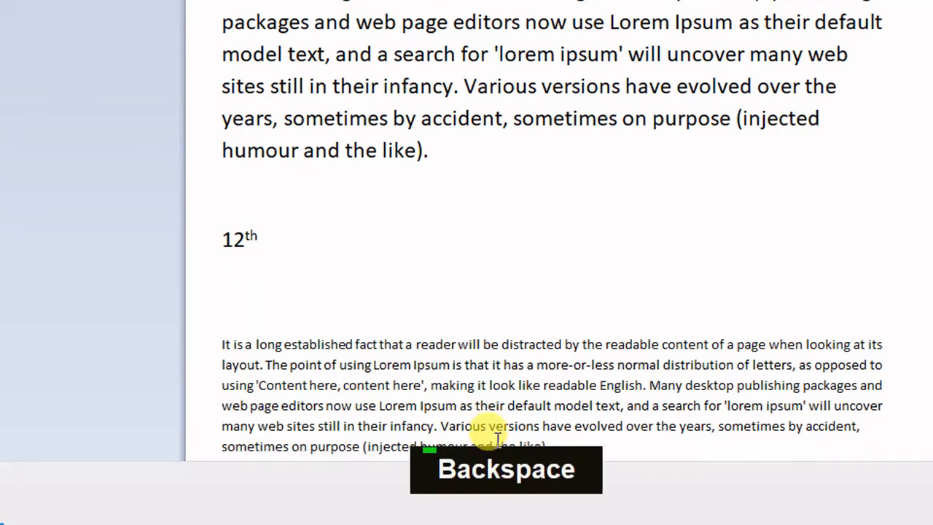
{"action": "key", "text": "BackSpace"}
{"action": "key", "text": "ctrl+shift+equal"}
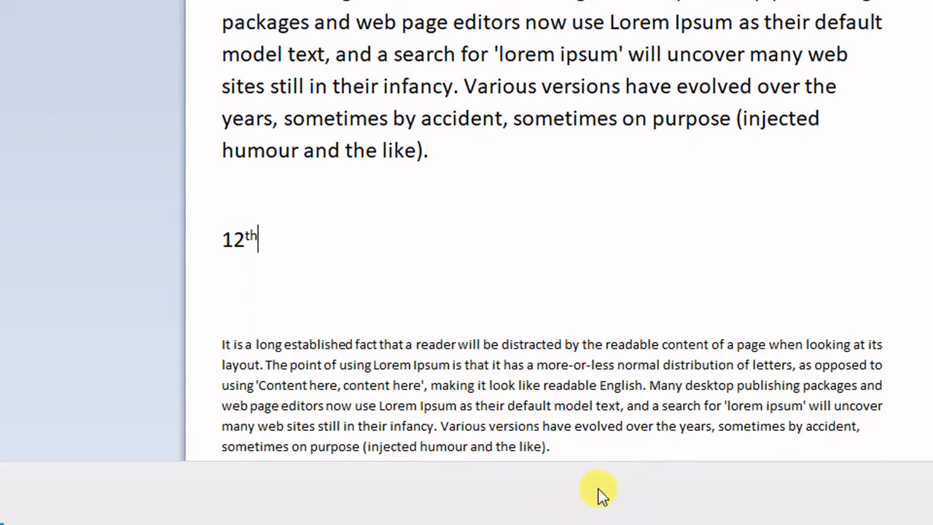
Enter the expression "A2 + B2 -2AB" on the empty line below "12th"
{"action": "left_click", "coordinate": [257, 292]}
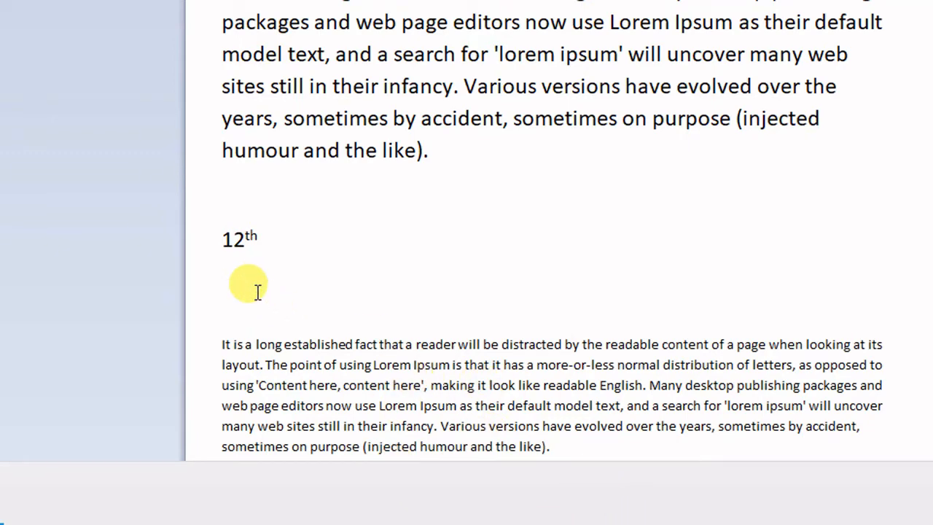
{"action": "type", "text": "A"}
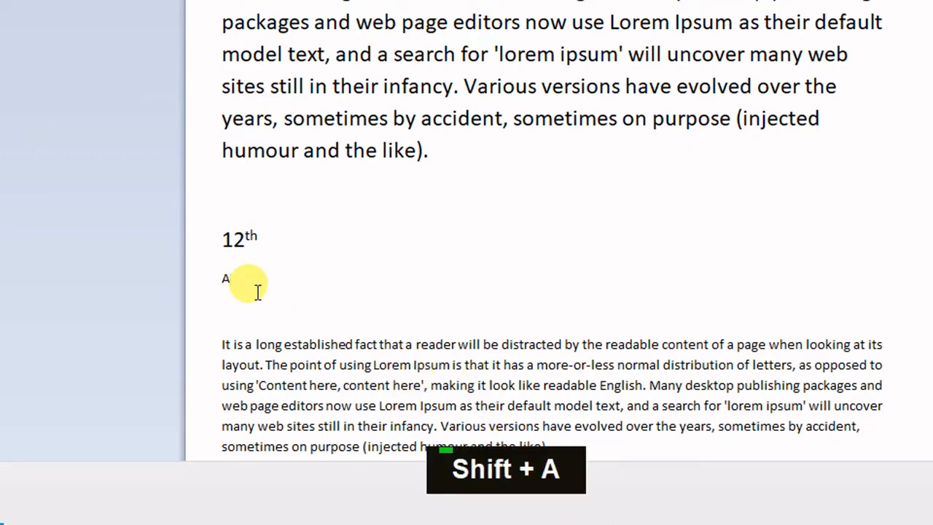
{"action": "type", "text": "2 + "}
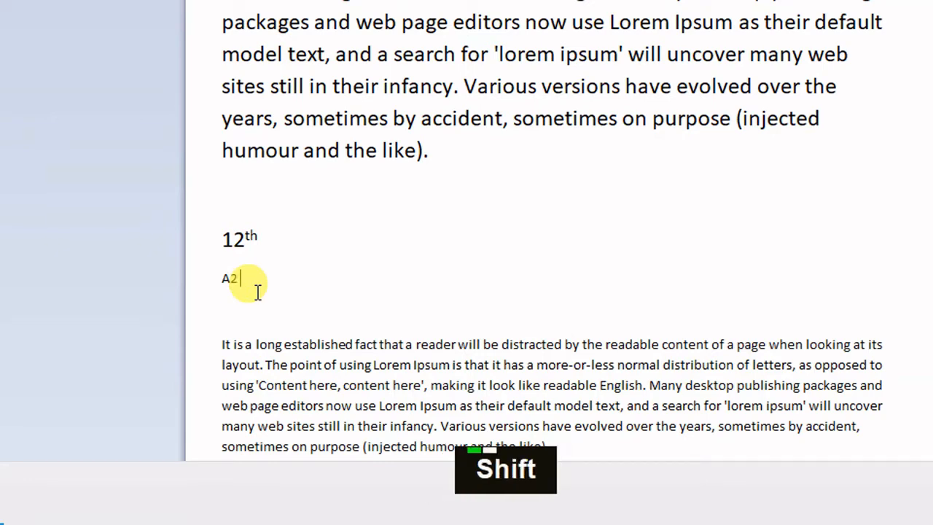
{"action": "type", "text": "B"}
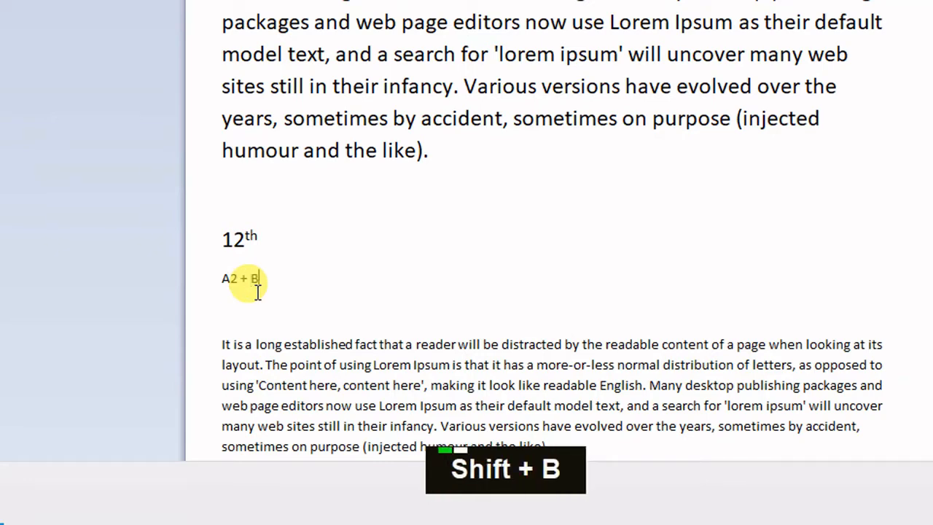
{"action": "type", "text": "2"}
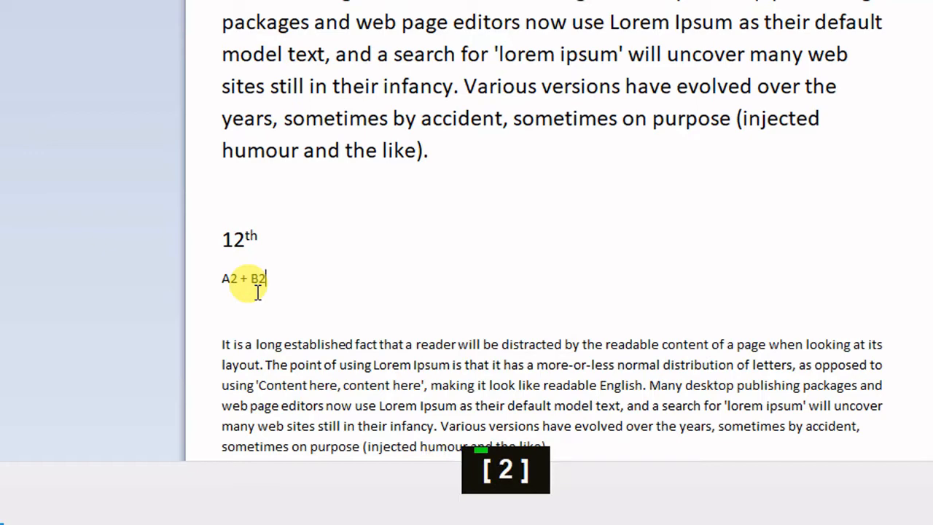
{"action": "type", "text": " -"}
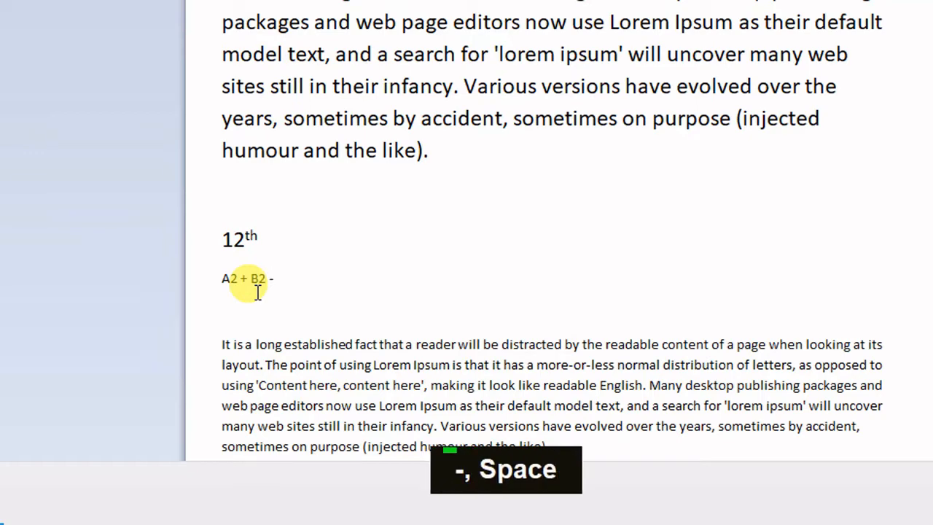
{"action": "type", "text": "2AB"}
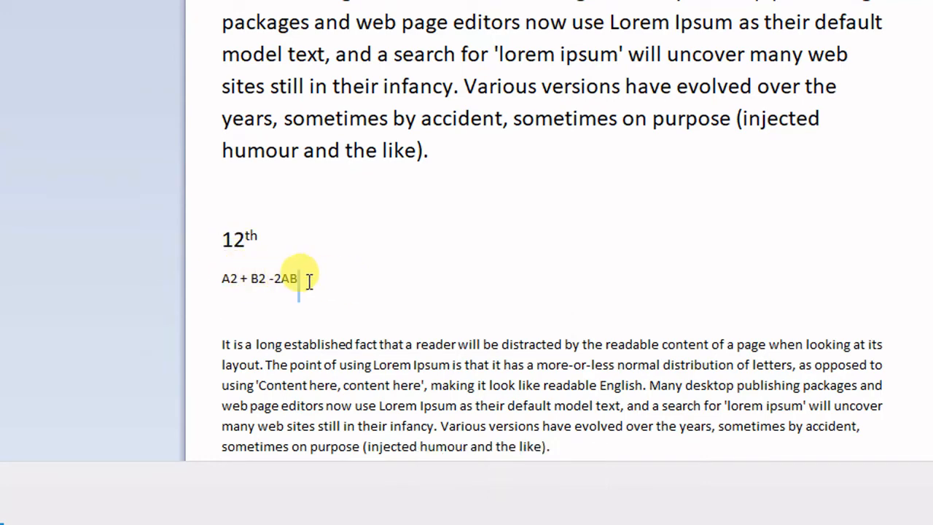
Grow the font of the expression "A2 + B2 -2AB" by six size steps
{"action": "left_click_drag", "start_coordinate": [306, 277], "coordinate": [219, 274]}
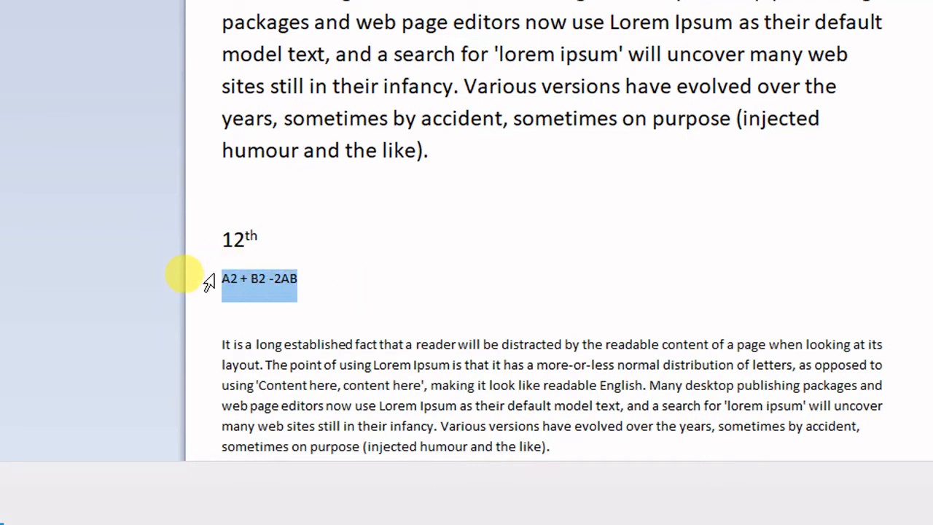
{"action": "key", "text": "ctrl+shift+period"}
{"action": "key", "text": "ctrl+shift+period"}
{"action": "key", "text": "ctrl+shift+period"}
{"action": "key", "text": "ctrl+shift+period"}
{"action": "key", "text": "ctrl+shift+period"}
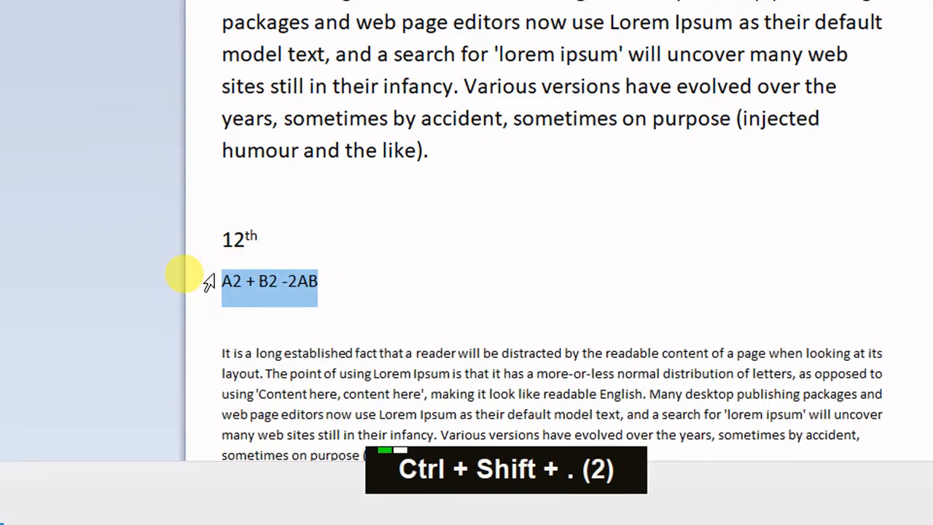
{"action": "key", "text": "ctrl+shift+period"}
Format the 2 after A and the 2 after B in the expression as superscript
{"action": "left_click", "coordinate": [251, 287]}
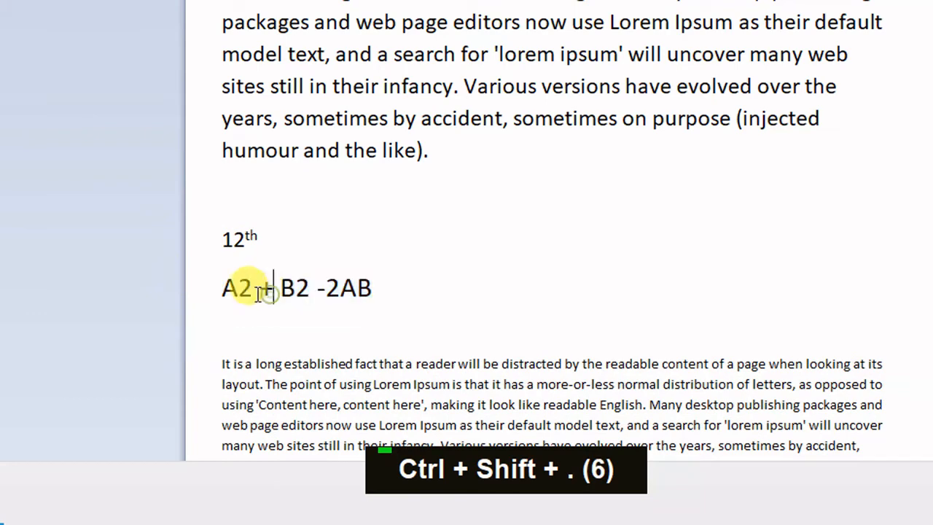
{"action": "left_click_drag", "start_coordinate": [253, 287], "coordinate": [243, 292]}
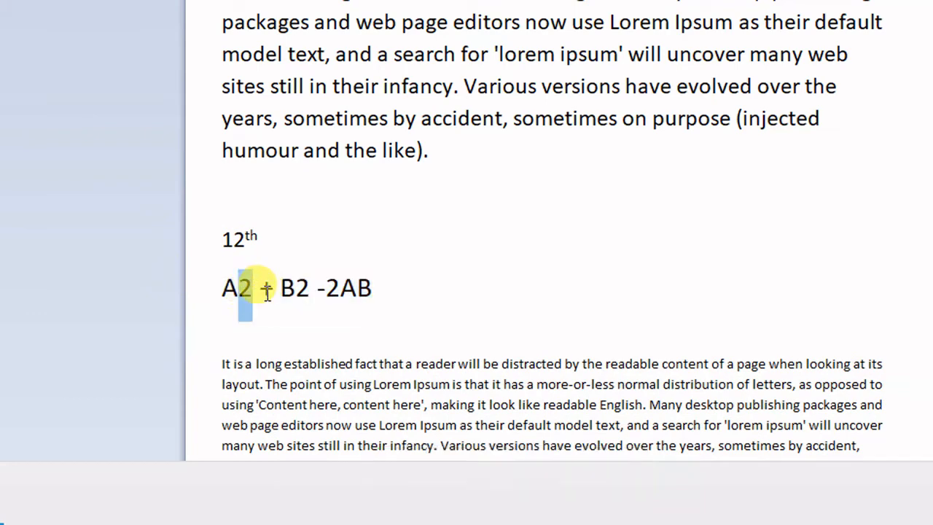
{"action": "key", "text": "ctrl+shift+equal"}
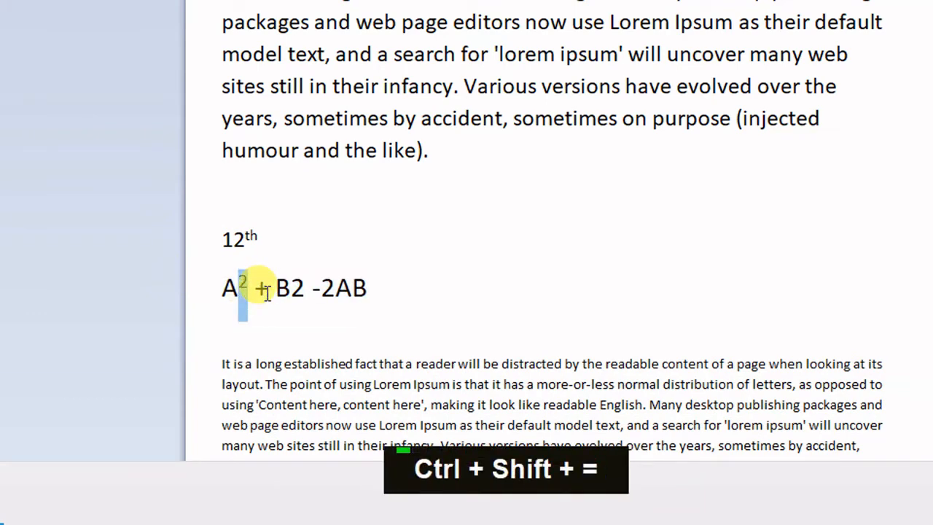
{"action": "left_click", "coordinate": [303, 287]}
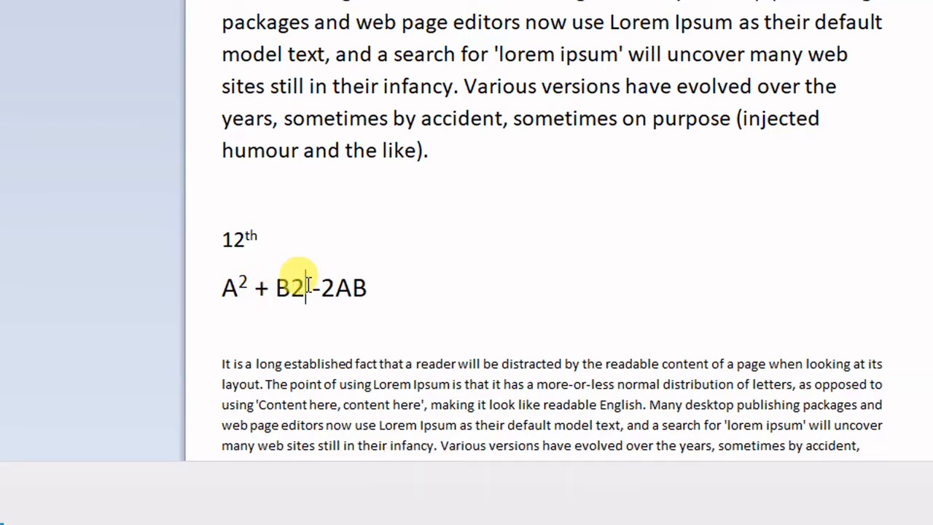
{"action": "key", "text": "shift+Left"}
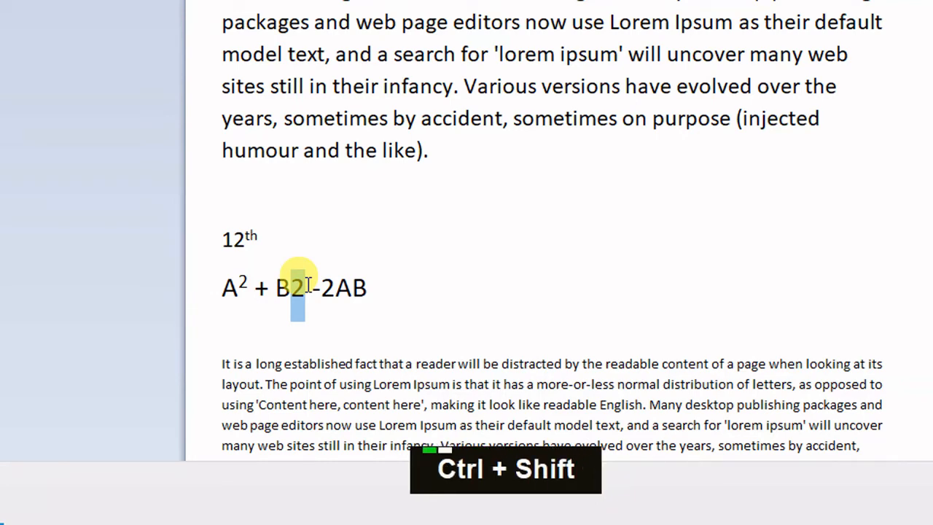
{"action": "key", "text": "ctrl+shift+equal"}
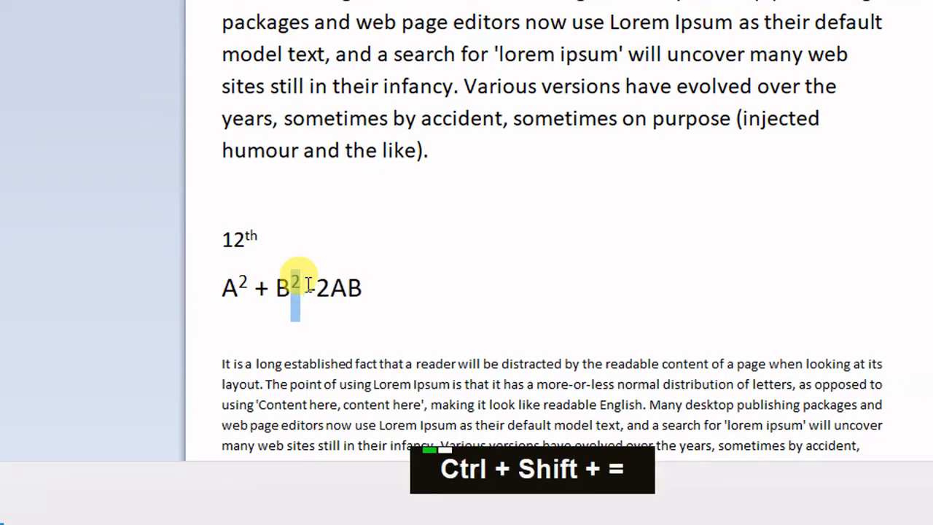
Add two empty lines after the expression ending in "-2AB"
{"action": "left_click", "coordinate": [364, 288]}
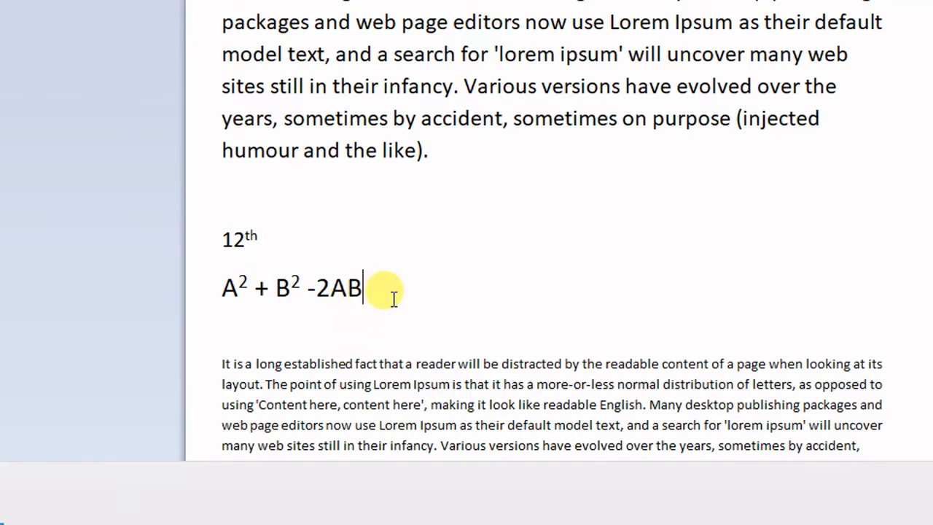
{"action": "key", "text": "Return"}
{"action": "key", "text": "Return"}
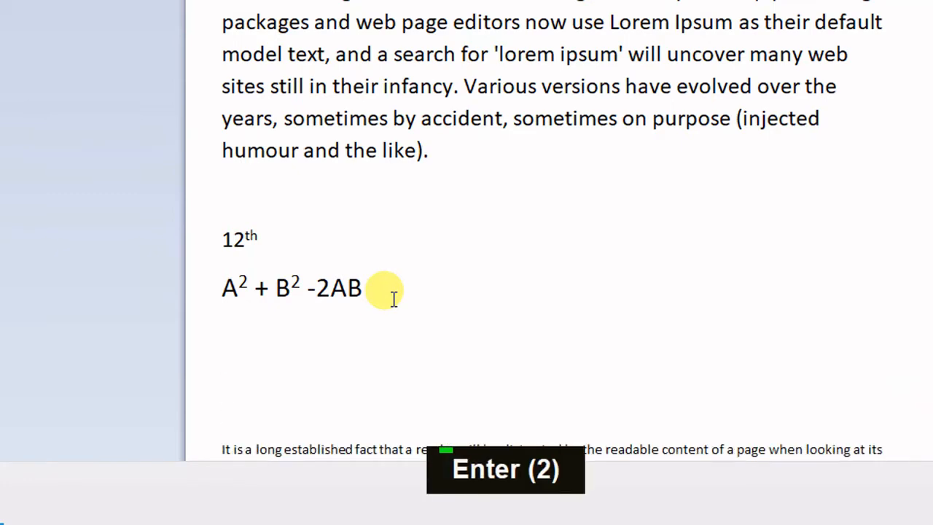
{"action": "scroll", "coordinate": [392, 297], "scroll_direction": "down", "scroll_amount": 3}
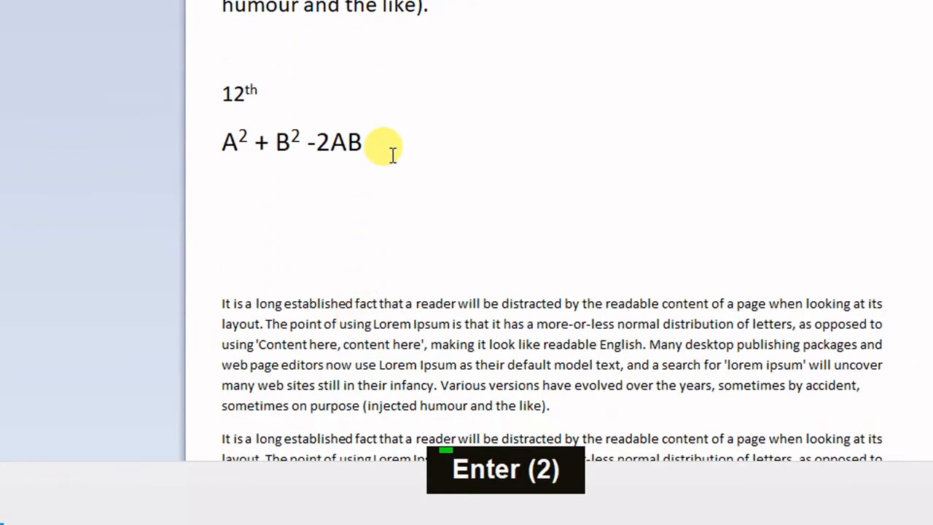
Enter the label "super script eg:" on the empty line above "12th" and select the label text
{"action": "left_click_drag", "start_coordinate": [390, 153], "coordinate": [210, 95]}
{"action": "left_click", "coordinate": [284, 55]}
{"action": "scroll", "coordinate": [284, 73], "scroll_direction": "up", "scroll_amount": 2}
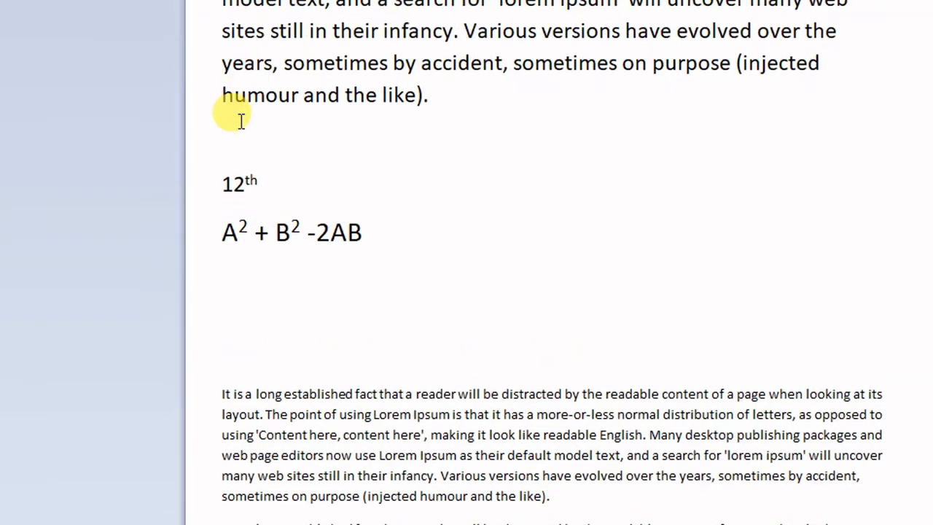
{"action": "type", "text": "super script e"}
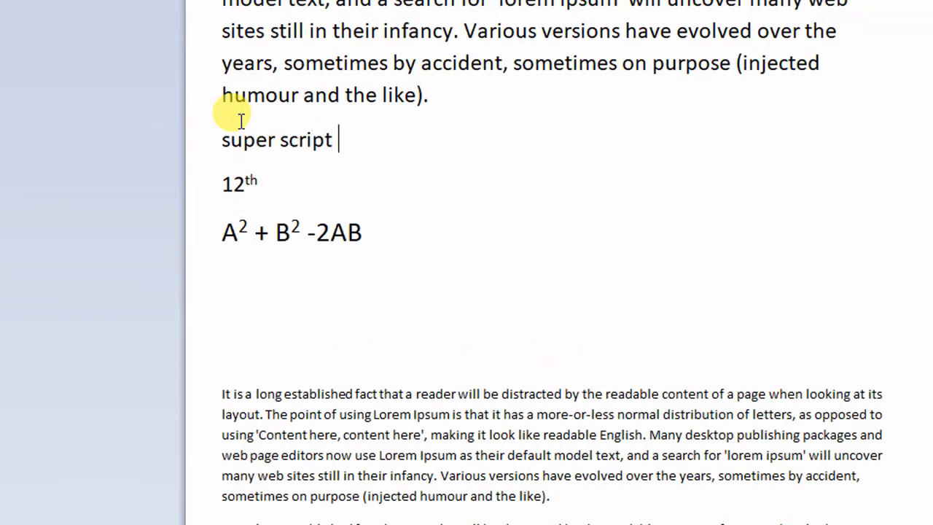
{"action": "type", "text": "g:"}
{"action": "left_click_drag", "start_coordinate": [368, 140], "coordinate": [233, 131]}
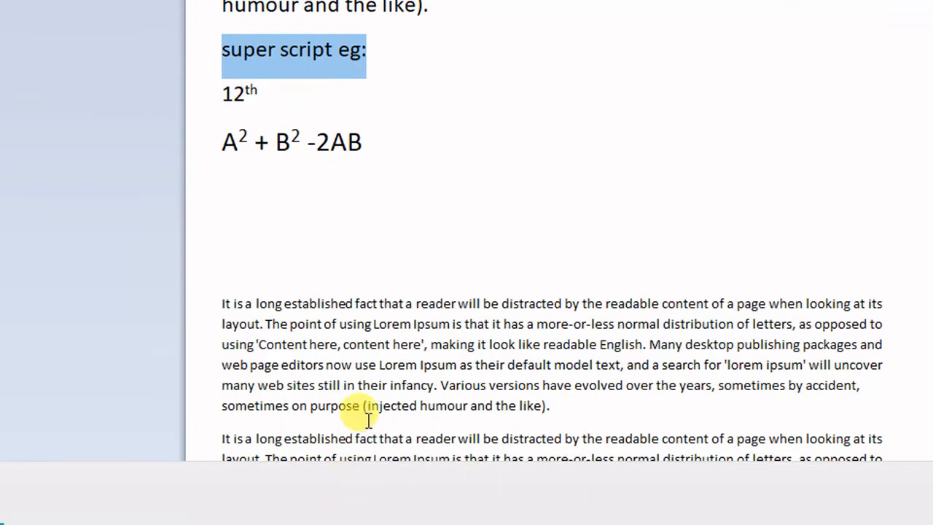
Underline the label "super script eg:" and place the cursor on the empty line below the expression ending in "-2AB"
{"action": "key", "text": "ctrl+u"}
{"action": "left_click", "coordinate": [323, 209]}
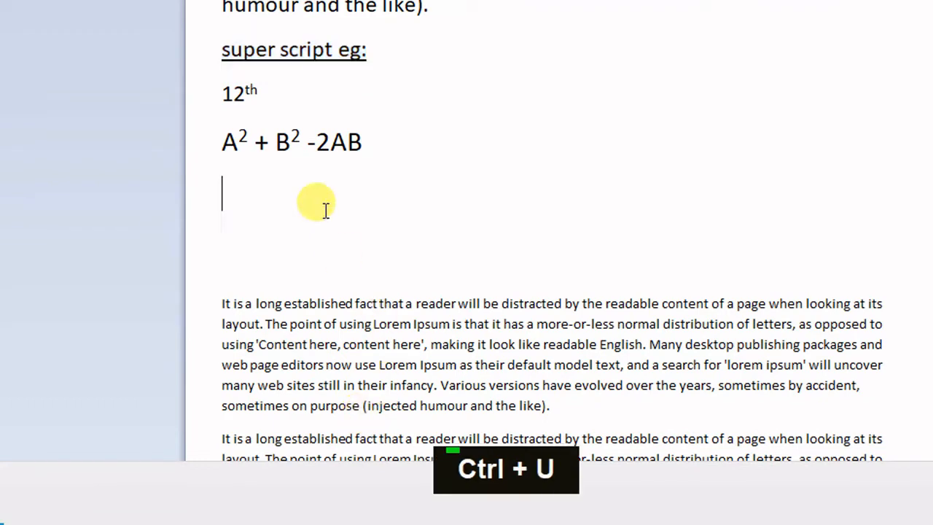
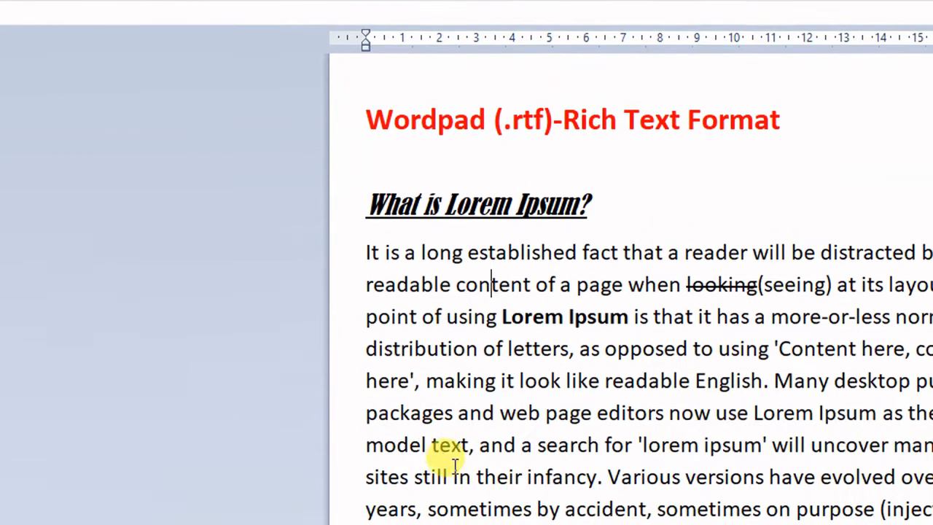
Change the font colour of all text in the document to blue and clear the selection
{"action": "key", "text": "F9"}
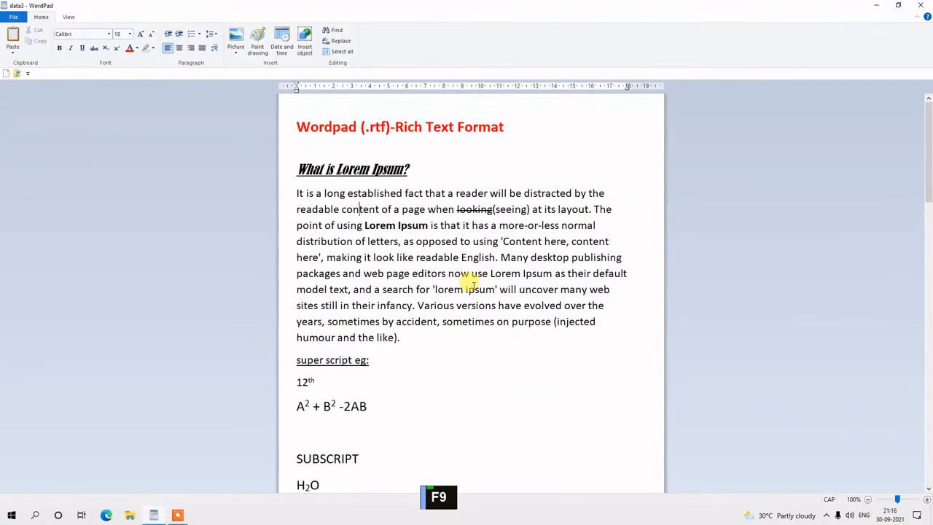
{"action": "key", "text": "ctrl+a"}
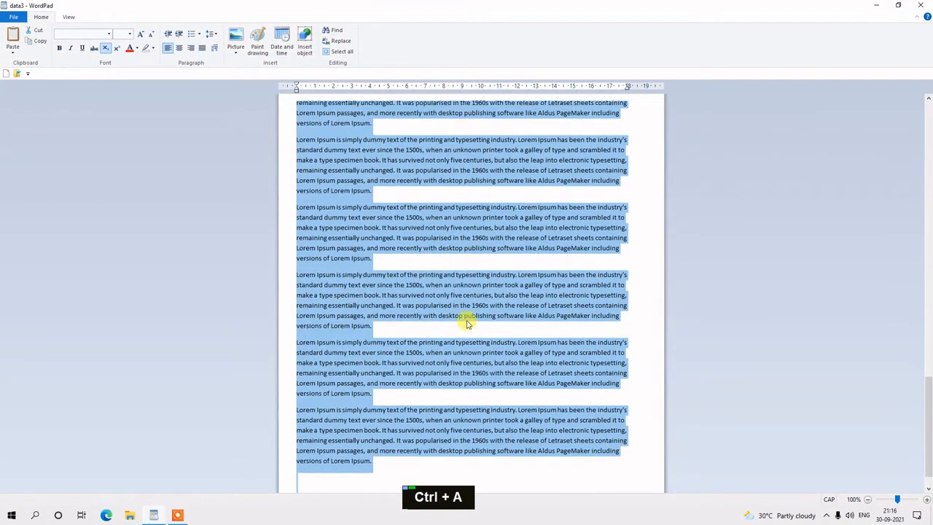
{"action": "scroll", "coordinate": [467, 324], "scroll_direction": "up", "scroll_amount": 5}
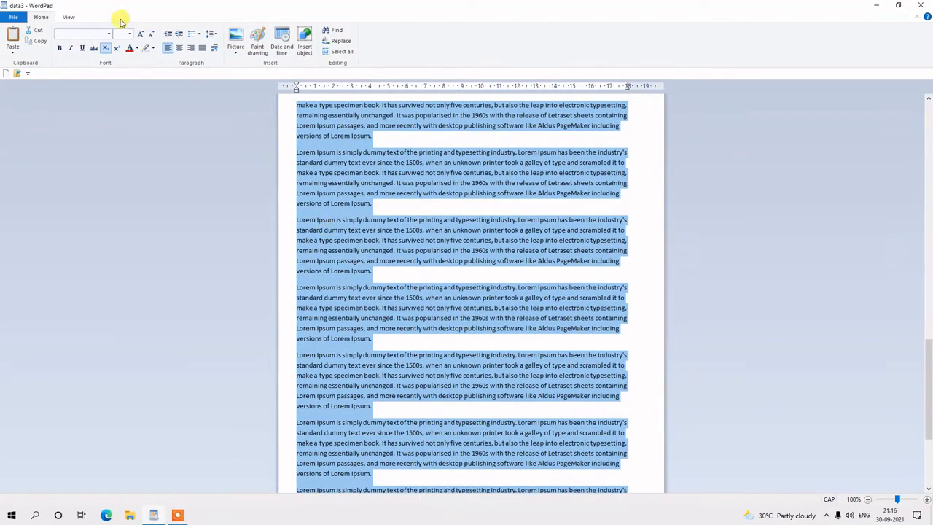
{"action": "left_click", "coordinate": [137, 48]}
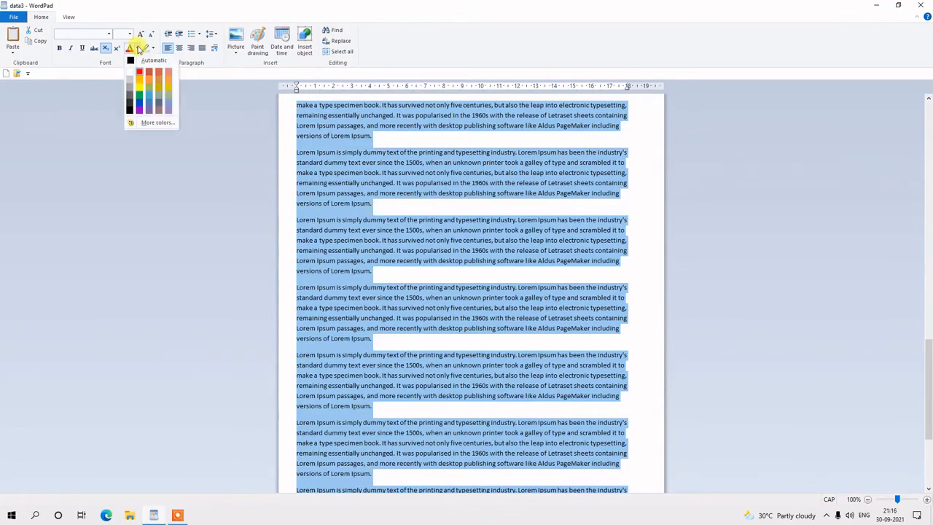
{"action": "left_click", "coordinate": [142, 108]}
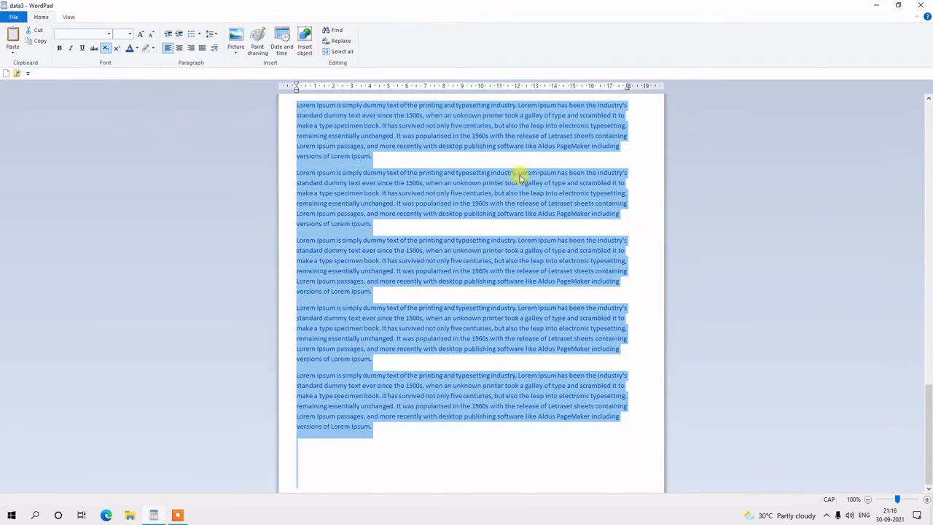
{"action": "left_click", "coordinate": [447, 129]}
{"action": "scroll", "coordinate": [417, 187], "scroll_direction": "up", "scroll_amount": 5}
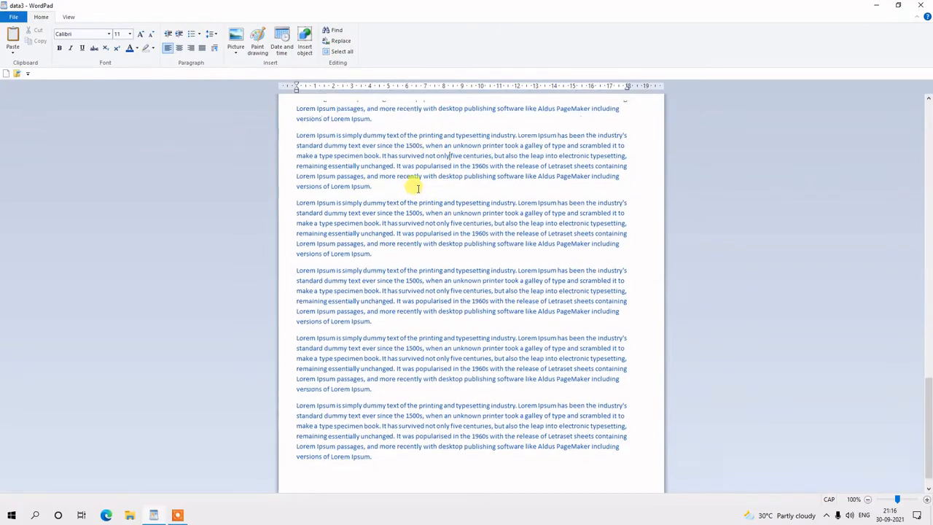
{"action": "scroll", "coordinate": [417, 186], "scroll_direction": "up", "scroll_amount": 10}
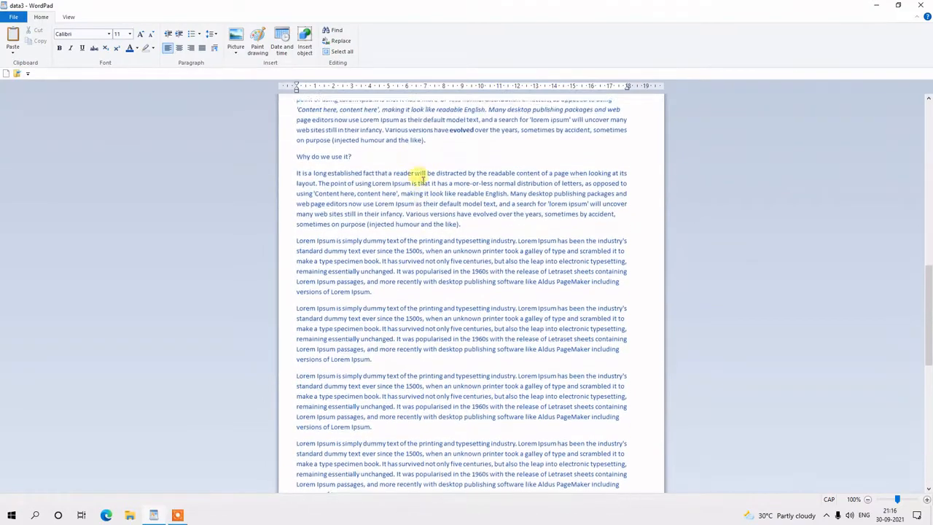
Highlight the word "Wordpad" in the document title in yellow
{"action": "scroll", "coordinate": [384, 195], "scroll_direction": "up", "scroll_amount": 10}
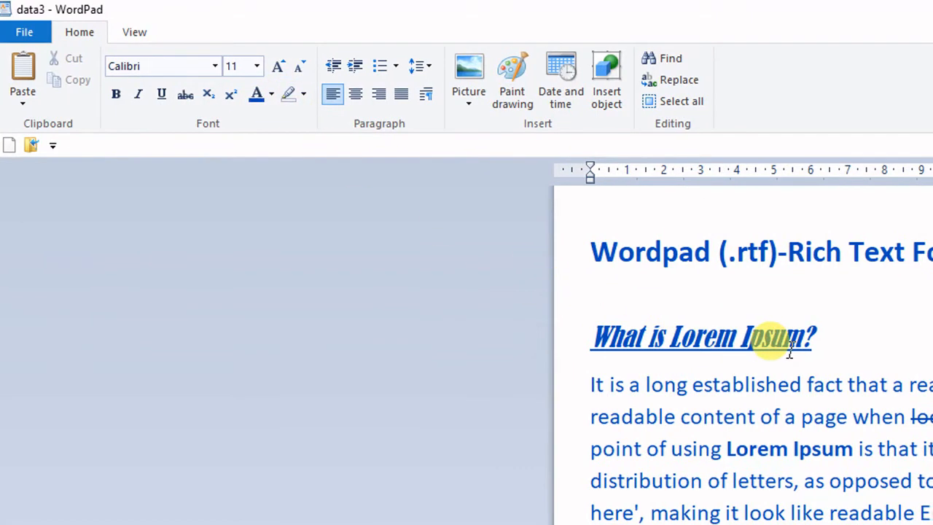
{"action": "left_click_drag", "start_coordinate": [711, 246], "coordinate": [578, 257]}
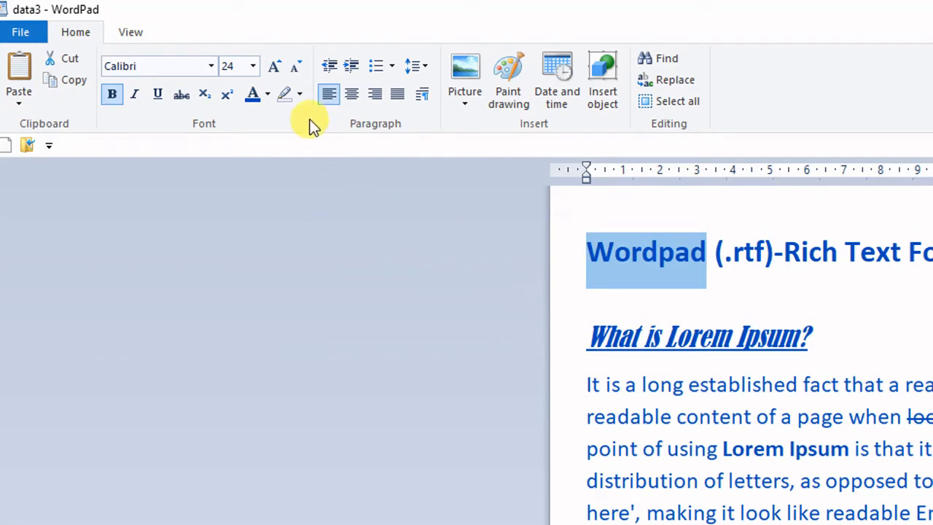
{"action": "left_click", "coordinate": [299, 93]}
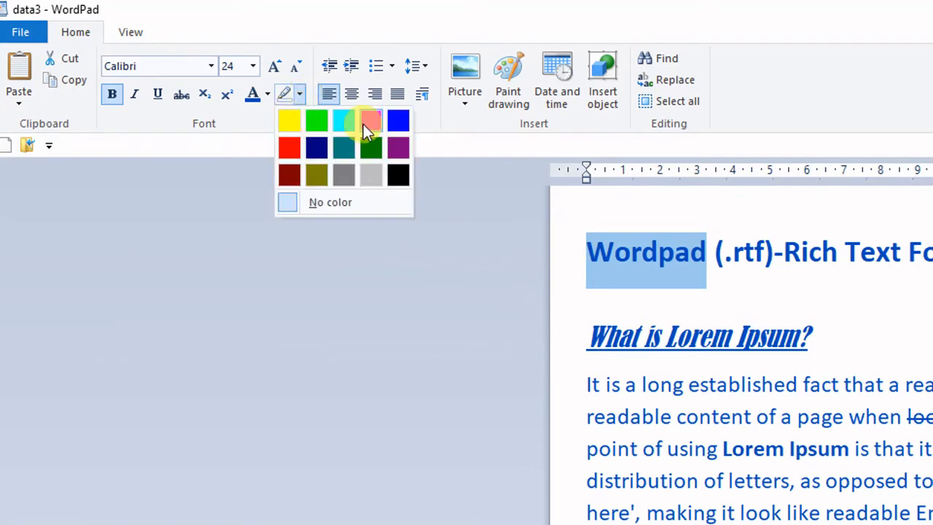
{"action": "left_click", "coordinate": [289, 124]}
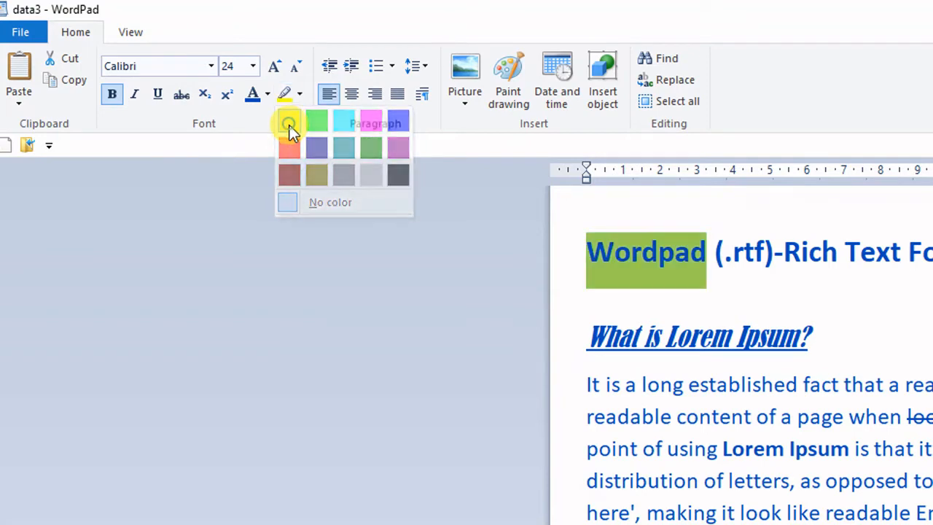
{"action": "left_click", "coordinate": [613, 339]}
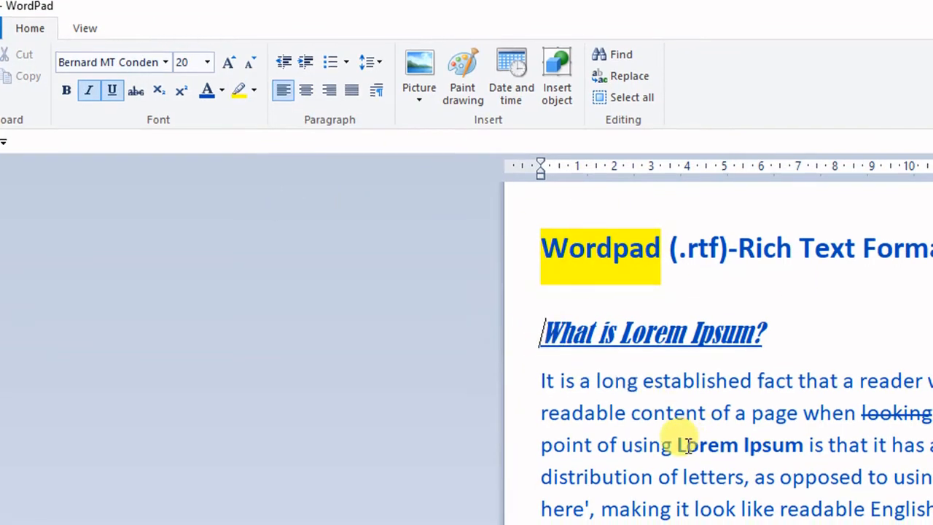
Highlight the bold words "Lorem Ipsum" in the first paragraph in light cyan
{"action": "left_click_drag", "start_coordinate": [674, 448], "coordinate": [649, 410]}
{"action": "left_click", "coordinate": [784, 445]}
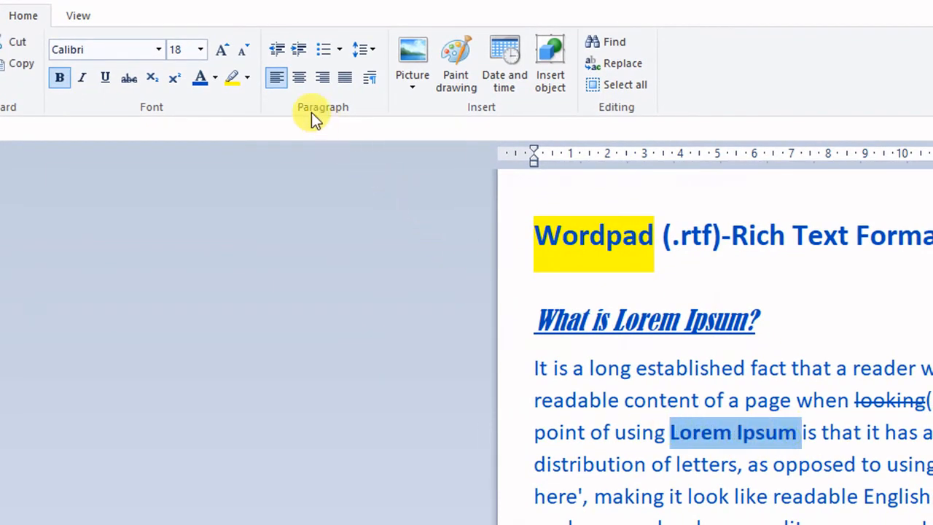
{"action": "left_click", "coordinate": [250, 80]}
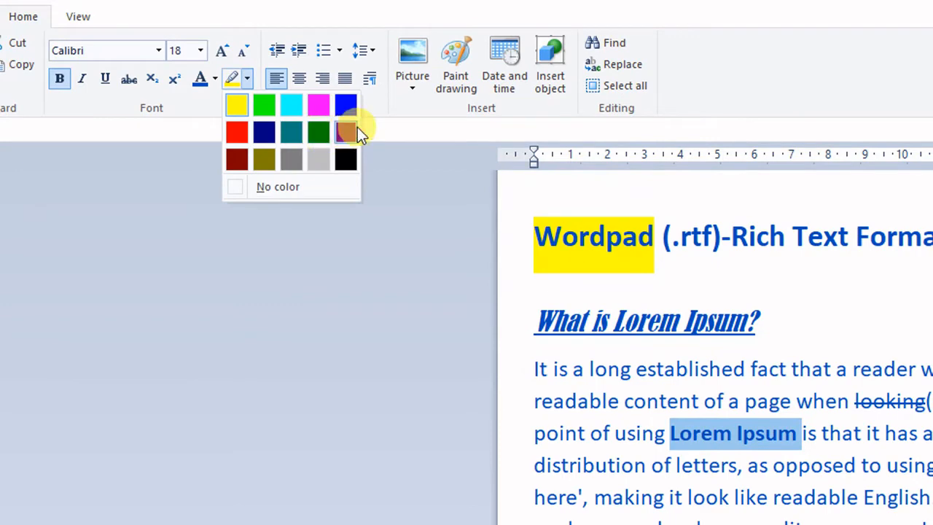
{"action": "left_click", "coordinate": [290, 106]}
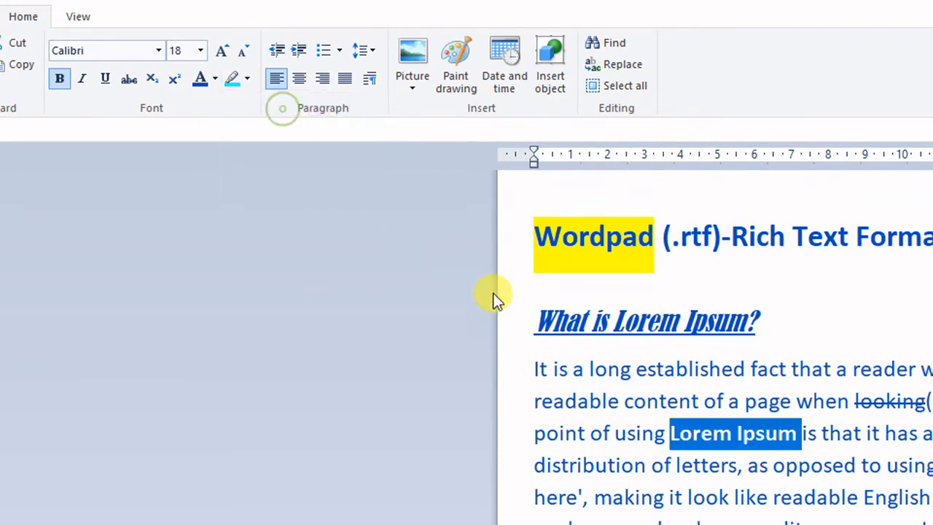
{"action": "left_click", "coordinate": [720, 370]}
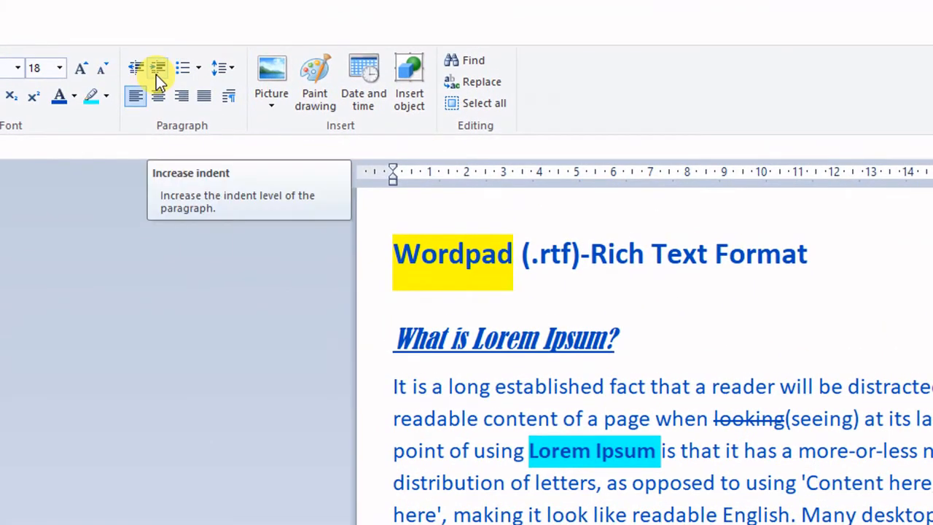
Increase the indent of the paragraph under "What is Lorem Ipsum?" by several levels
{"action": "left_click", "coordinate": [156, 74]}
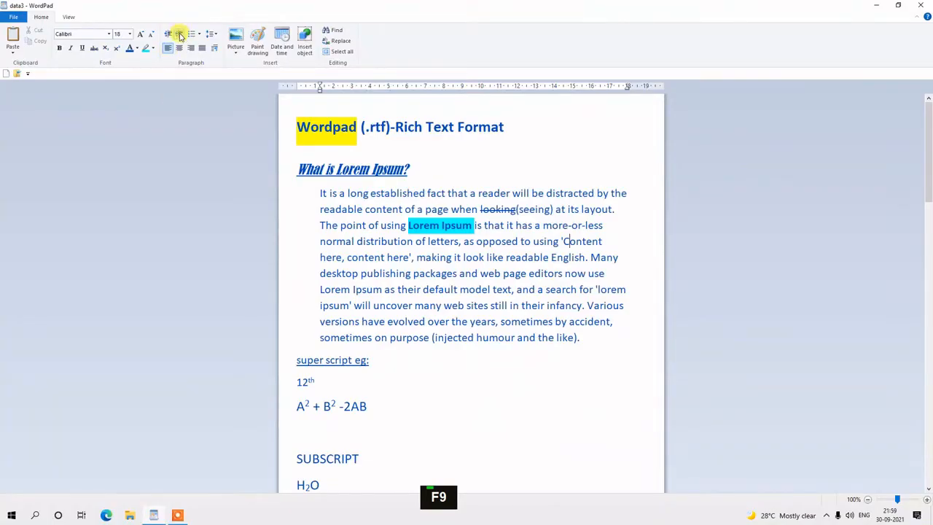
{"action": "left_click", "coordinate": [180, 35]}
{"action": "left_click", "coordinate": [180, 35]}
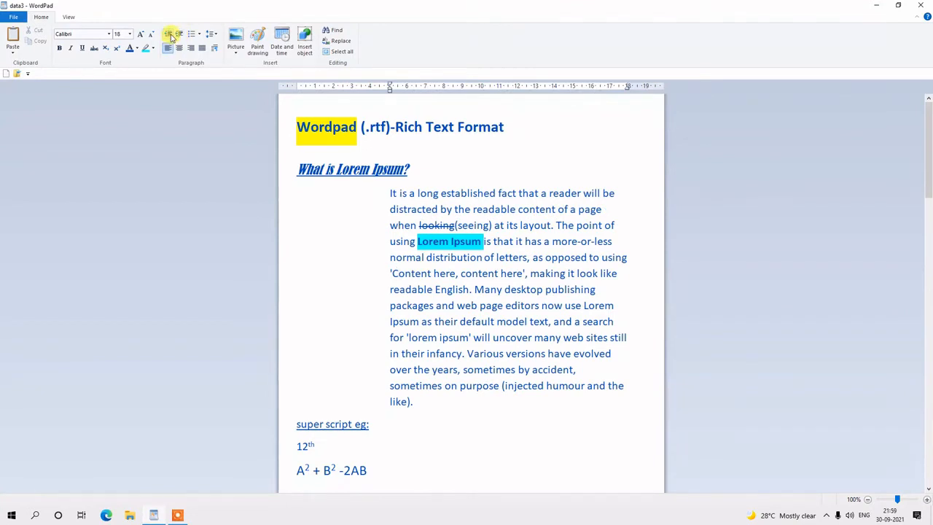
Decrease the paragraph's indent level by level back to the left margin
{"action": "left_click", "coordinate": [169, 35]}
{"action": "left_click", "coordinate": [169, 35]}
{"action": "left_click", "coordinate": [169, 35]}
{"action": "left_click", "coordinate": [169, 35]}
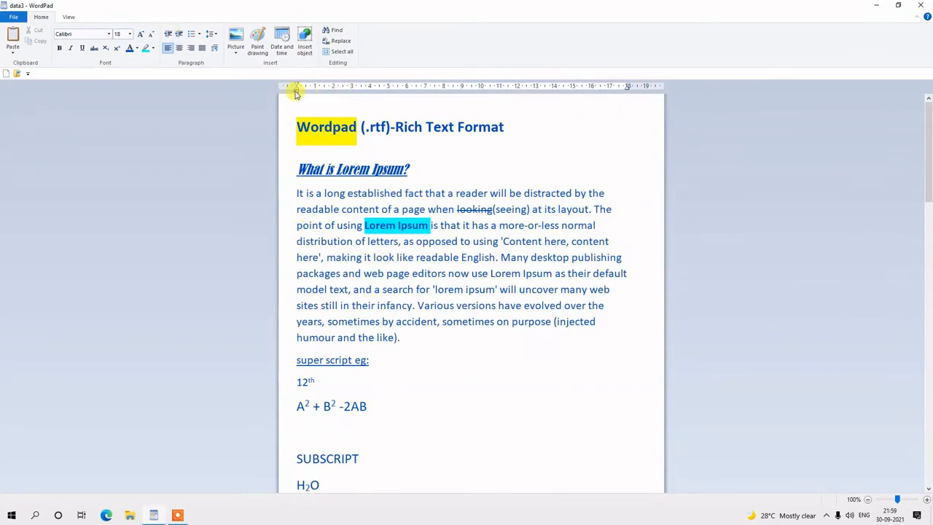
Set the left indent of the "What is Lorem Ipsum?" heading and its paragraph to about 2 cm on the ruler
{"action": "left_click_drag", "start_coordinate": [299, 91], "coordinate": [334, 97]}
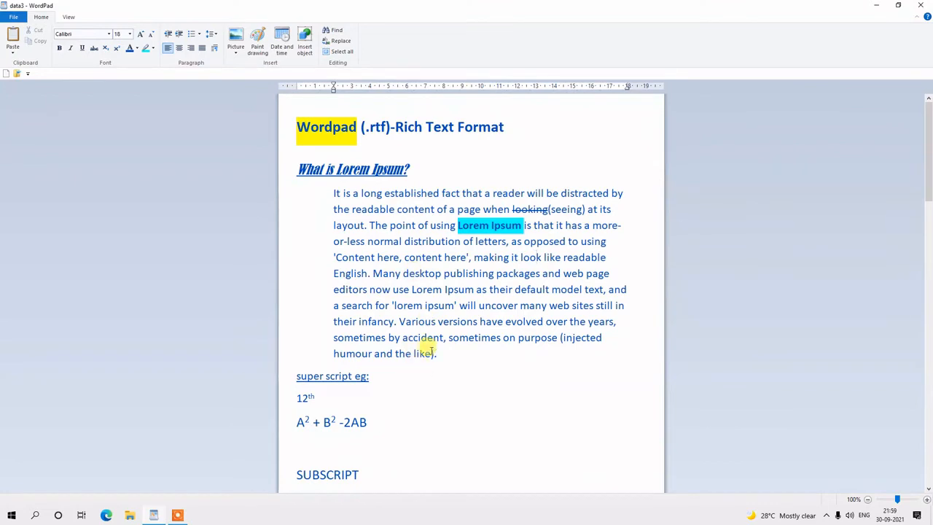
{"action": "left_click_drag", "start_coordinate": [440, 357], "coordinate": [273, 172]}
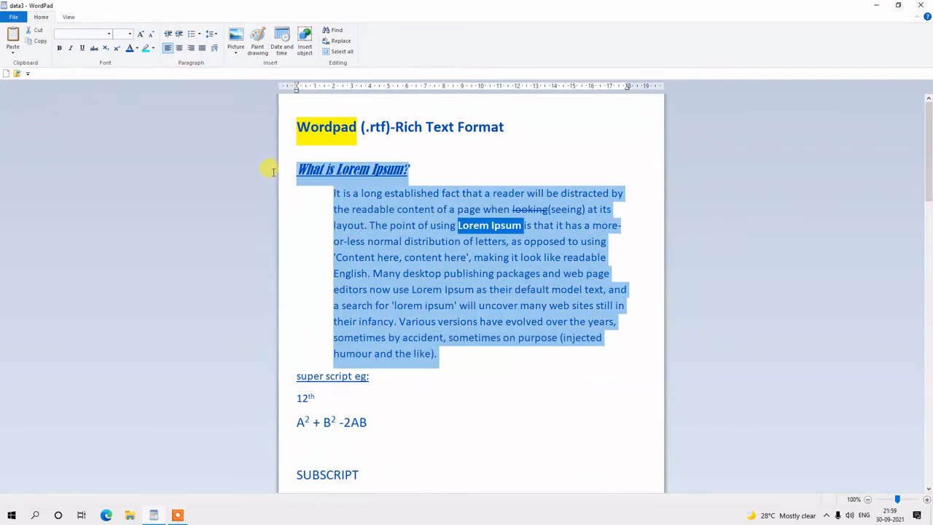
{"action": "left_click", "coordinate": [298, 92]}
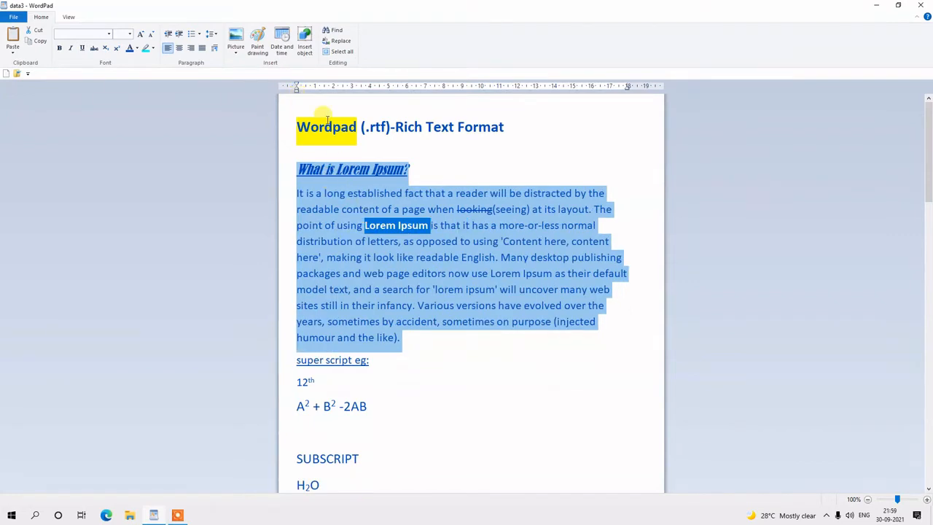
{"action": "left_click_drag", "start_coordinate": [298, 92], "coordinate": [333, 91]}
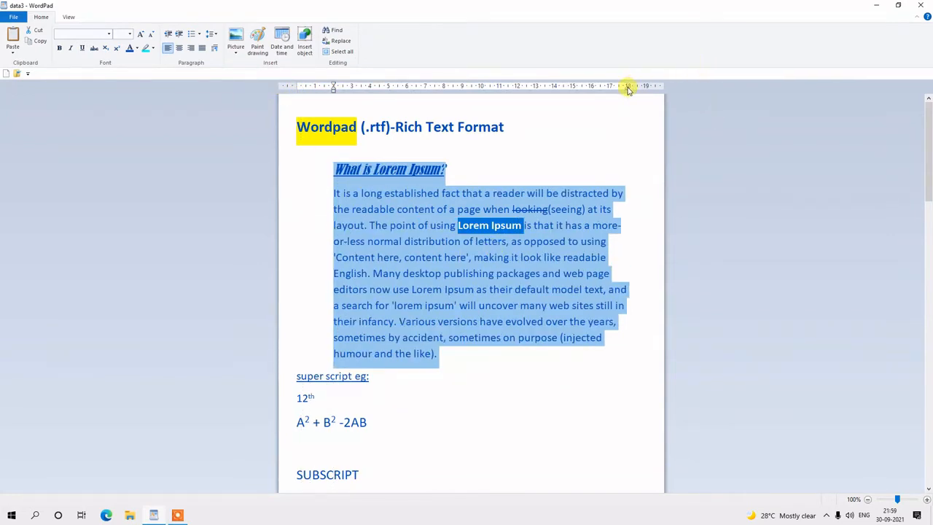
Move the right indent of the selected heading and paragraph slightly inward and return their left indent to 0
{"action": "mouse_move", "coordinate": [628, 87]}
{"action": "left_mouse_down"}
{"action": "mouse_move", "coordinate": [554, 89]}
{"action": "mouse_move", "coordinate": [631, 91]}
{"action": "mouse_move", "coordinate": [624, 89]}
{"action": "left_mouse_up"}
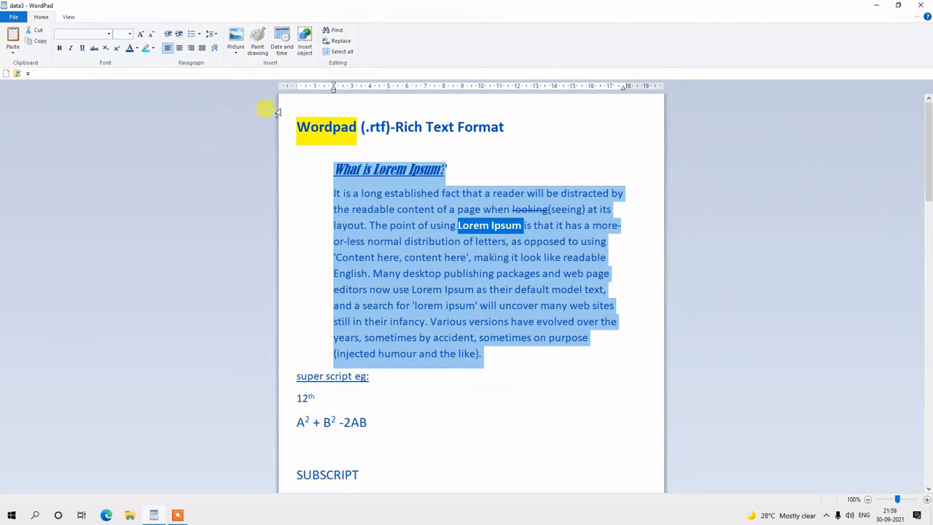
{"action": "left_click_drag", "start_coordinate": [334, 93], "coordinate": [297, 91]}
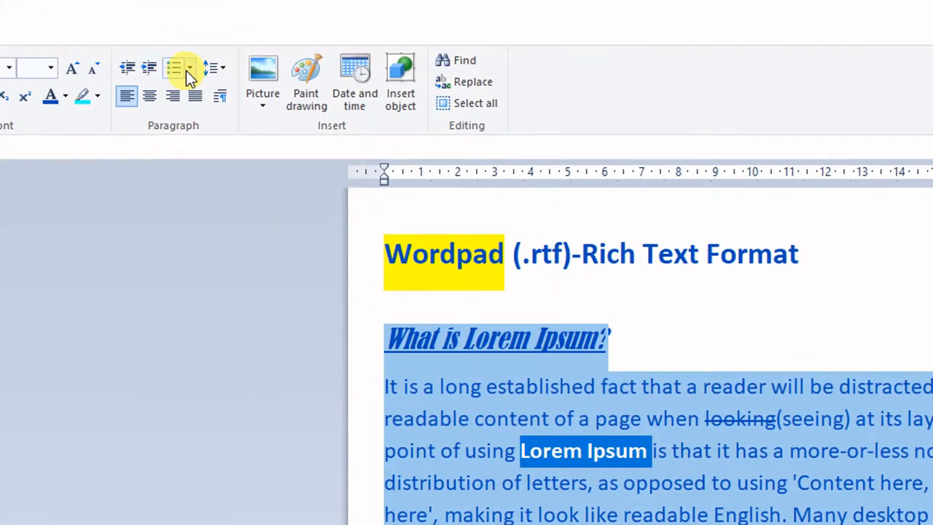
Start a bulleted list on a new line after the paragraph ending "humour and the like)."
{"action": "left_click", "coordinate": [188, 68]}
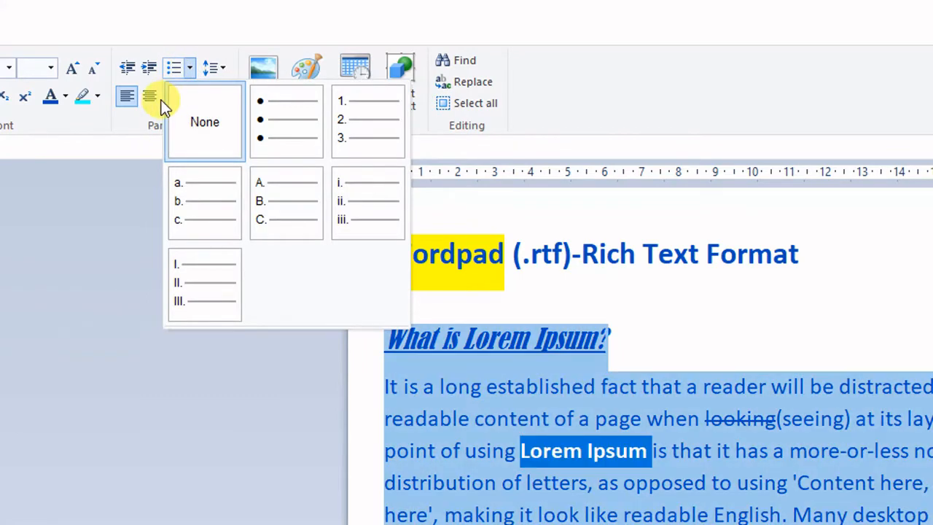
{"action": "left_click", "coordinate": [592, 313]}
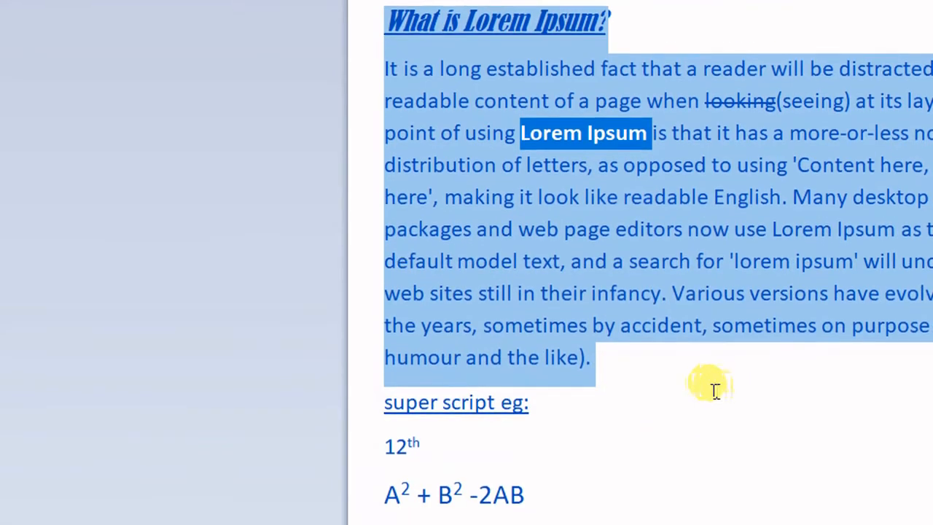
{"action": "left_click", "coordinate": [693, 385]}
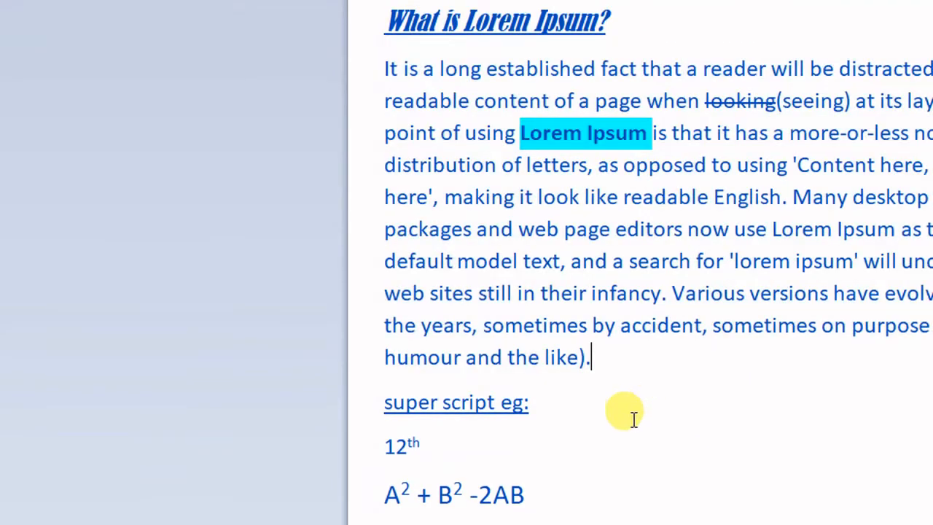
{"action": "key", "text": "Return"}
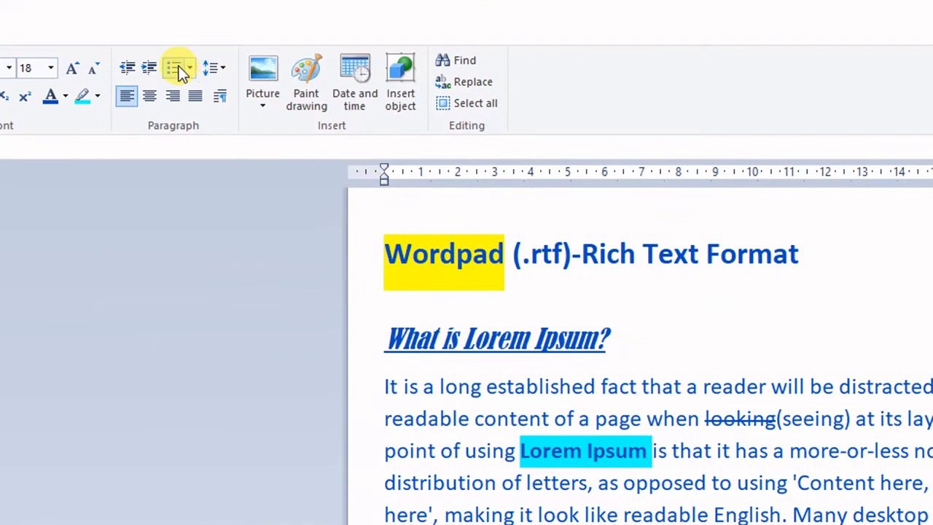
{"action": "left_click", "coordinate": [179, 67]}
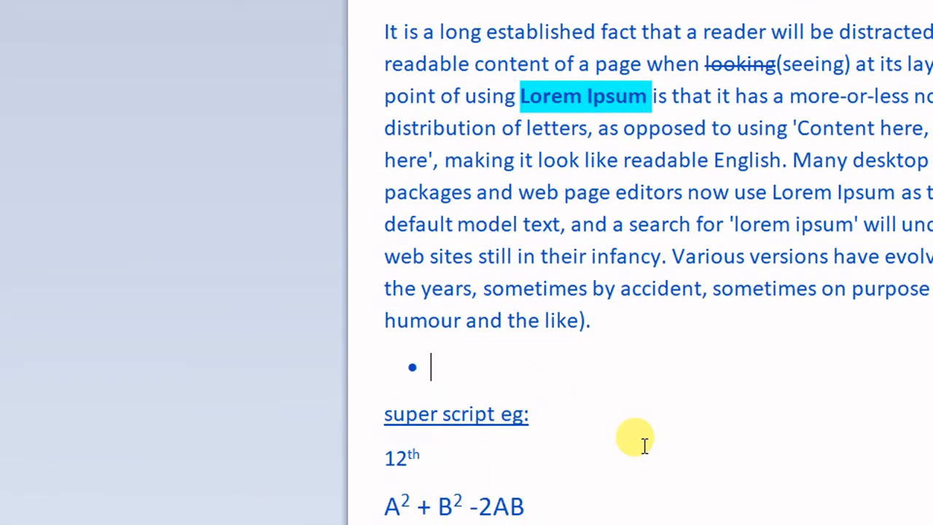
{"action": "key", "text": "F9"}
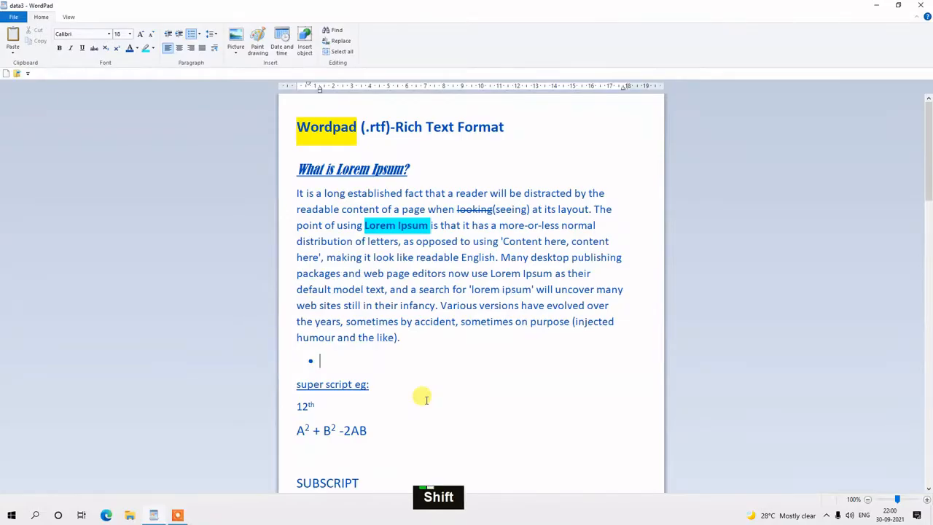
Enter the list items wordpad, notepad, HTML, CSS and JS, each as its own bullet
{"action": "type", "text": "wor"}
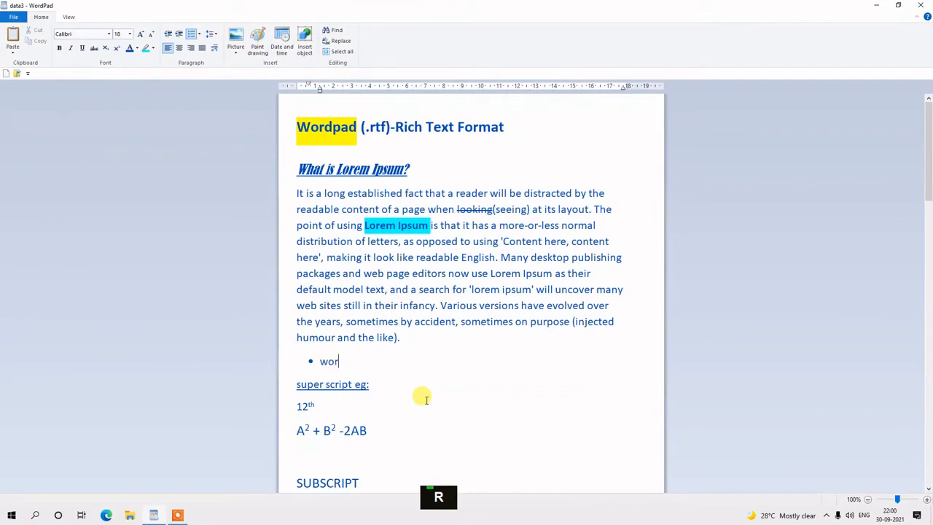
{"action": "type", "text": "dpad"}
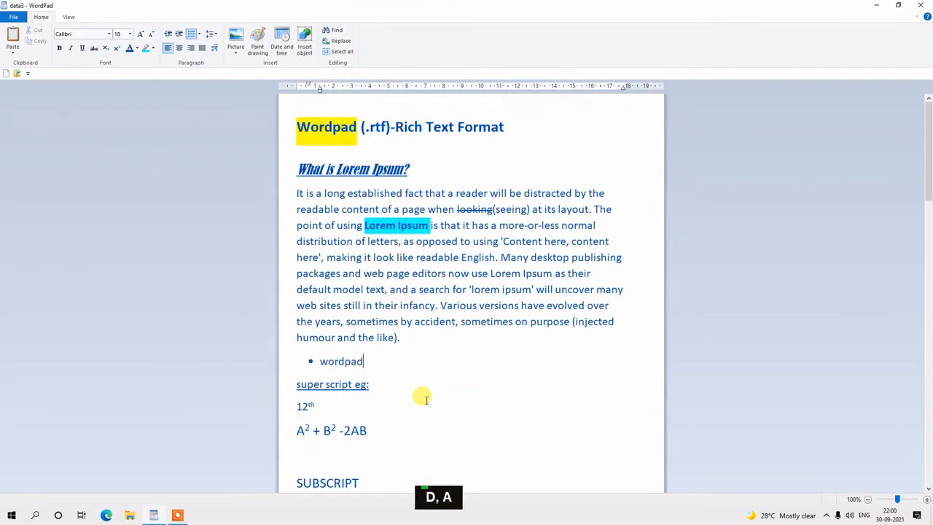
{"action": "key", "text": "Return"}
{"action": "type", "text": "no"}
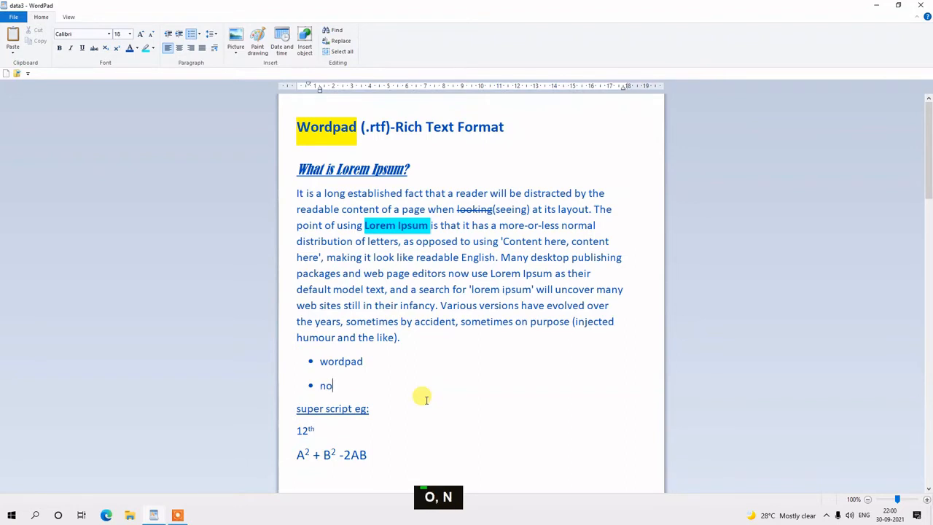
{"action": "type", "text": "tepad"}
{"action": "key", "text": "Return"}
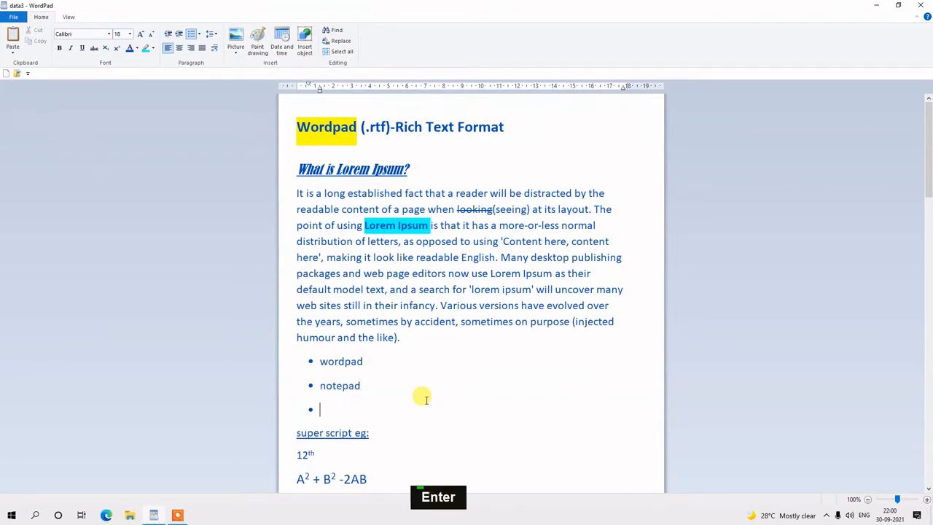
{"action": "type", "text": "HTML"}
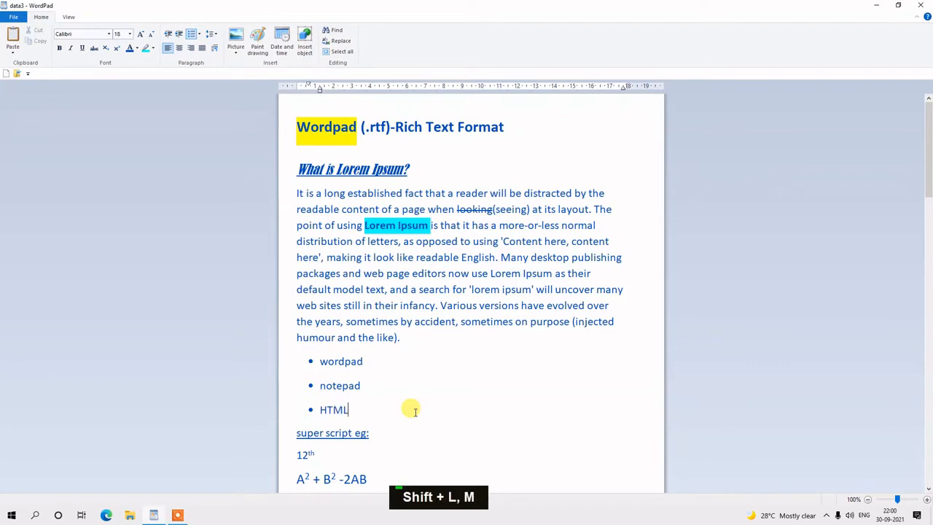
{"action": "key", "text": "Return"}
{"action": "type", "text": "CSS"}
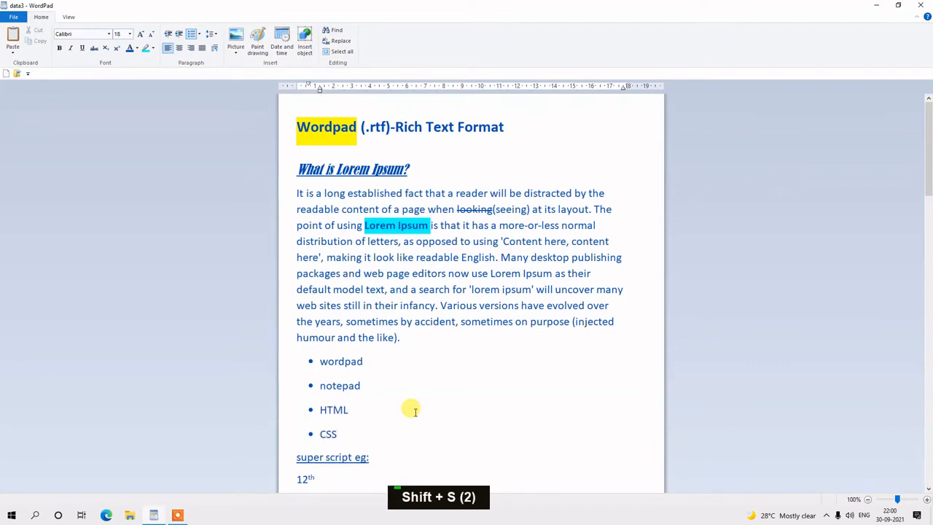
{"action": "key", "text": "Return"}
{"action": "type", "text": "JS"}
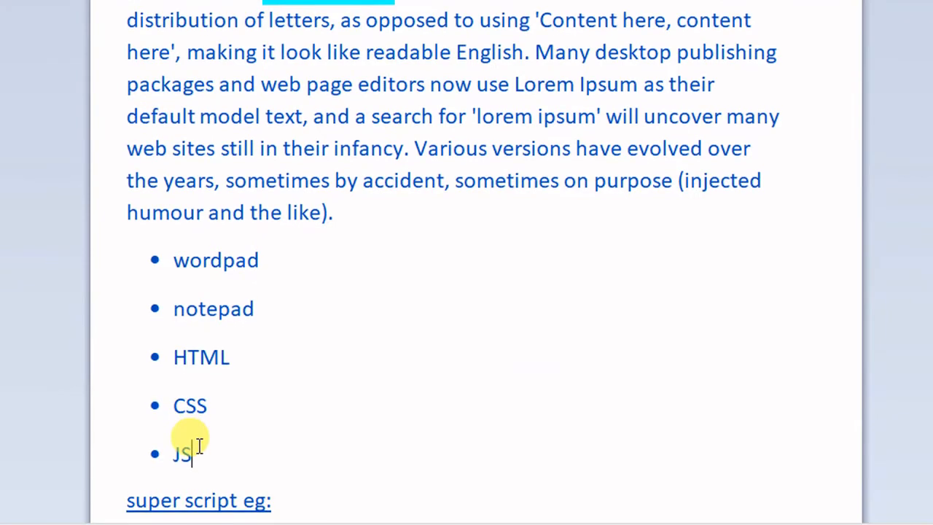
Change the five-item bulleted list to the uppercase A. B. C. list style
{"action": "left_click_drag", "start_coordinate": [199, 473], "coordinate": [162, 253]}
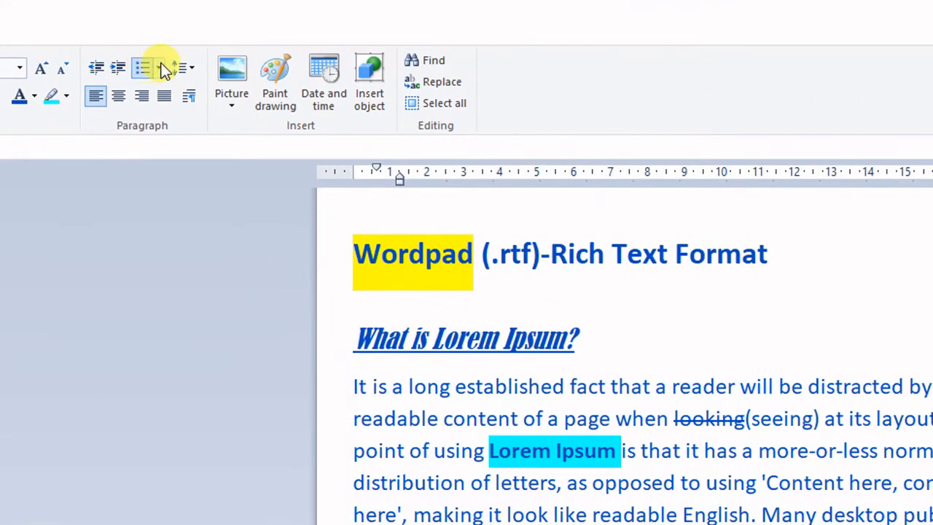
{"action": "left_click", "coordinate": [162, 68]}
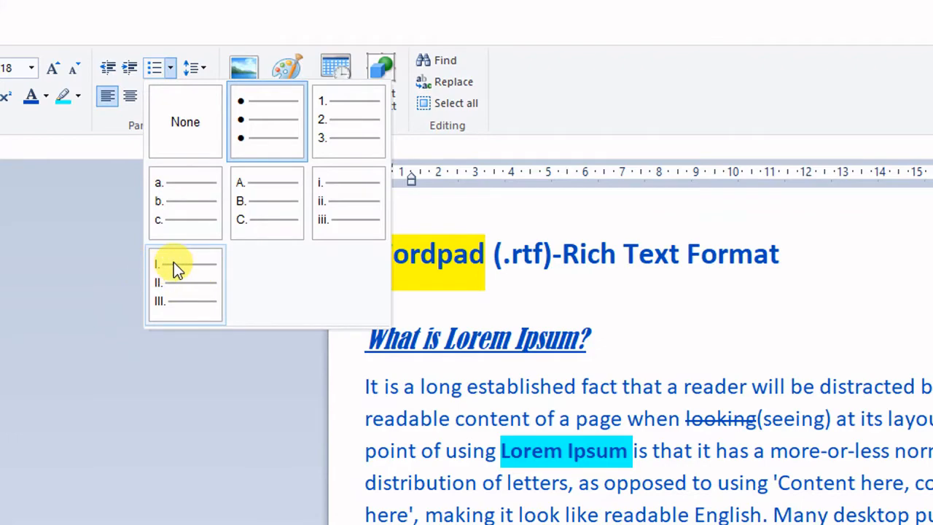
{"action": "left_click", "coordinate": [241, 221]}
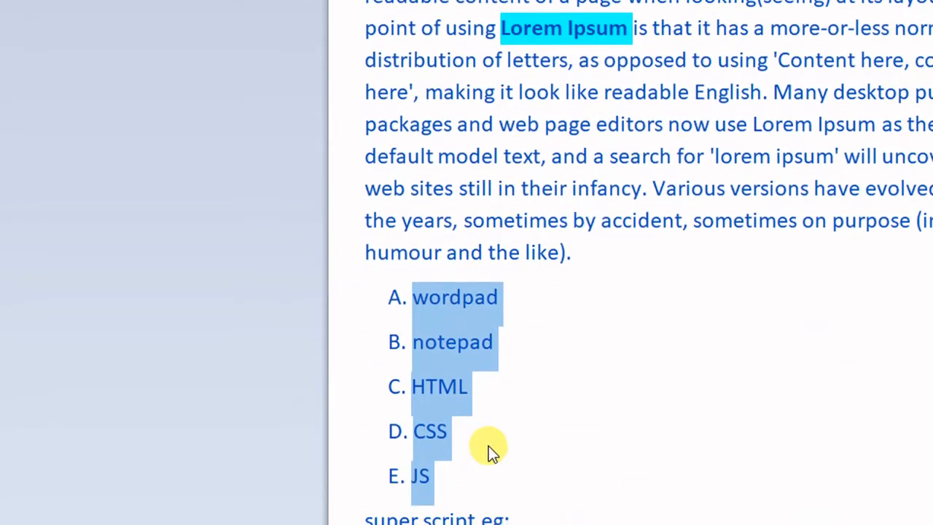
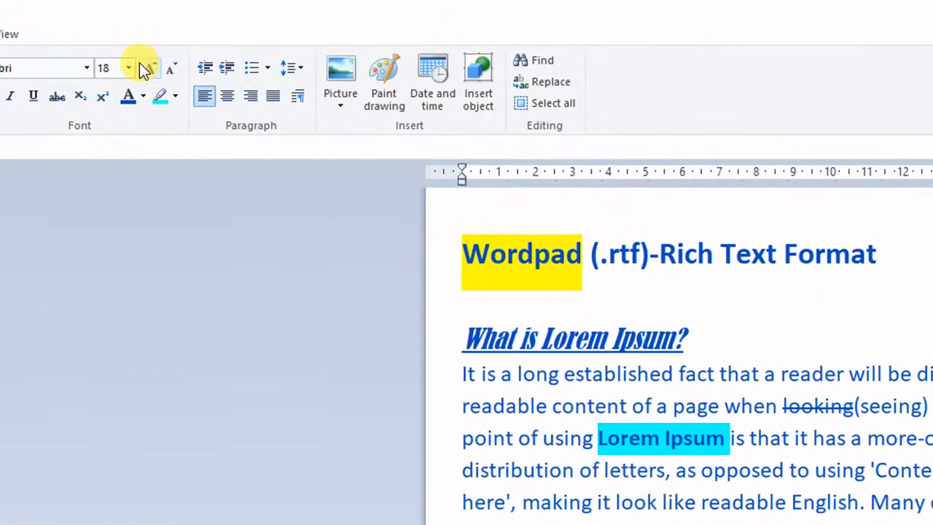
Right-align the paragraph below the "What is Lorem Ipsum?" heading, centre it, and end with it justified
{"action": "left_click", "coordinate": [252, 99]}
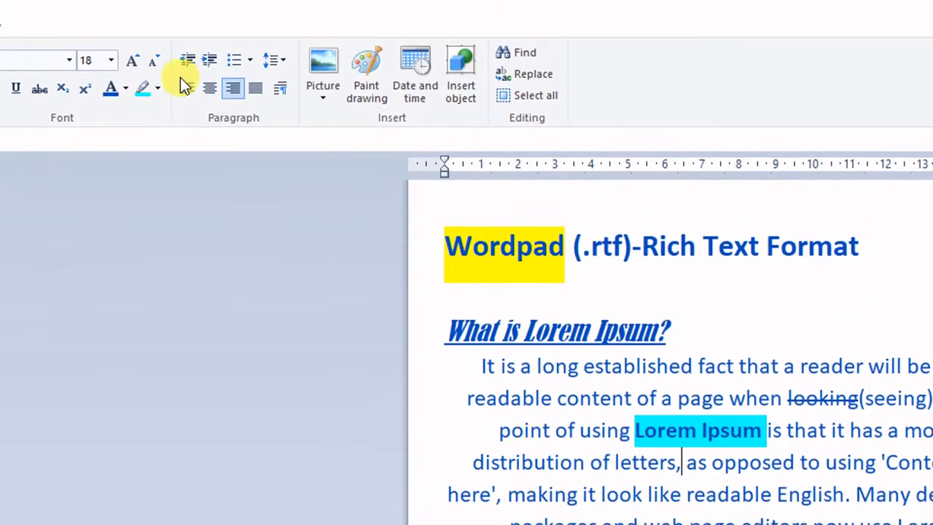
{"action": "left_click", "coordinate": [211, 94]}
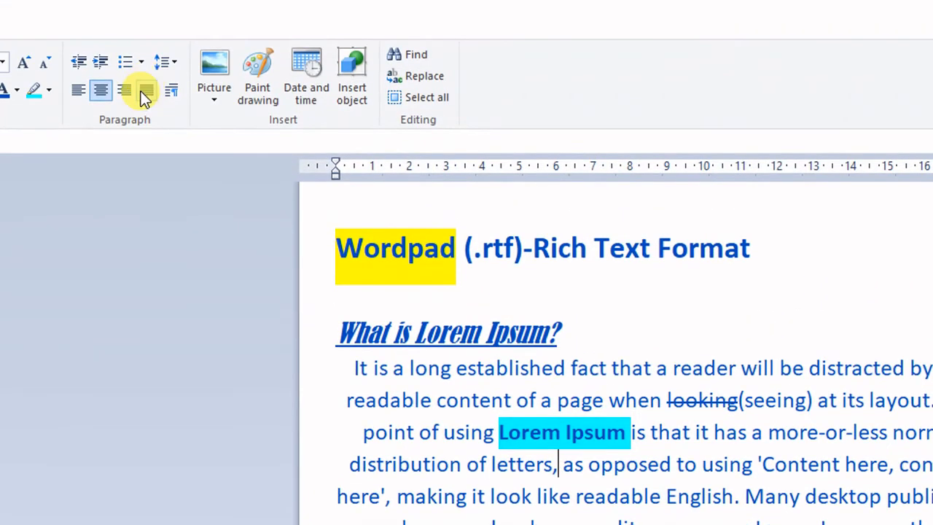
{"action": "left_click", "coordinate": [145, 92]}
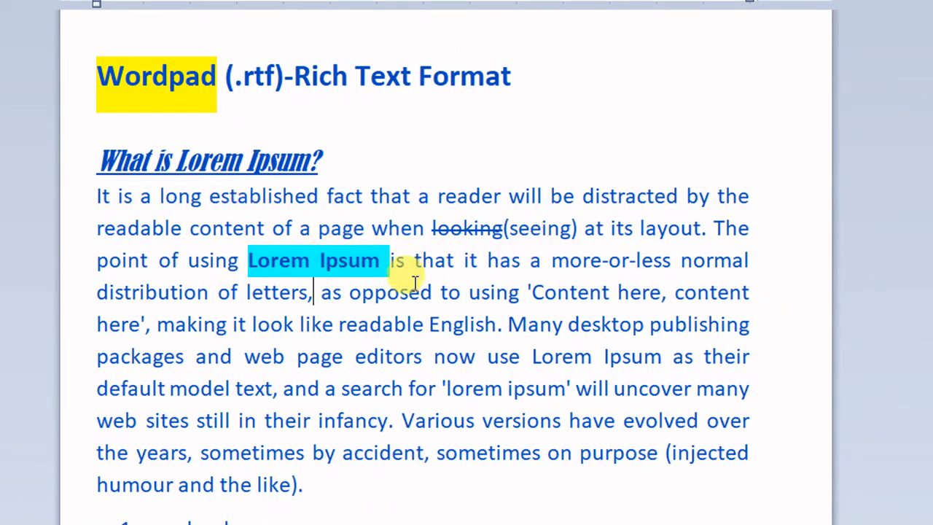
Cycle the Lorem Ipsum paragraph through left, right and centred alignment, finishing with justified alignment
{"action": "key", "text": "ctrl+l"}
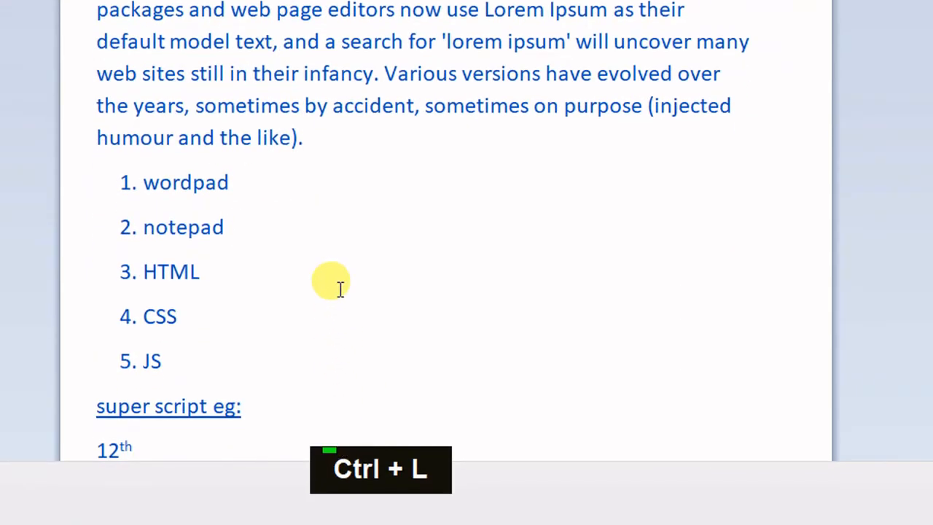
{"action": "key", "text": "ctrl+r"}
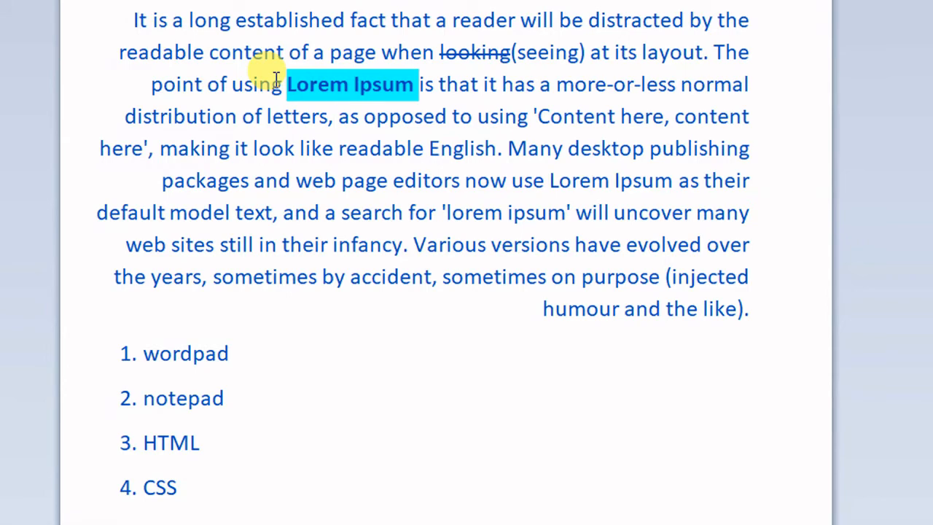
{"action": "key", "text": "ctrl+e"}
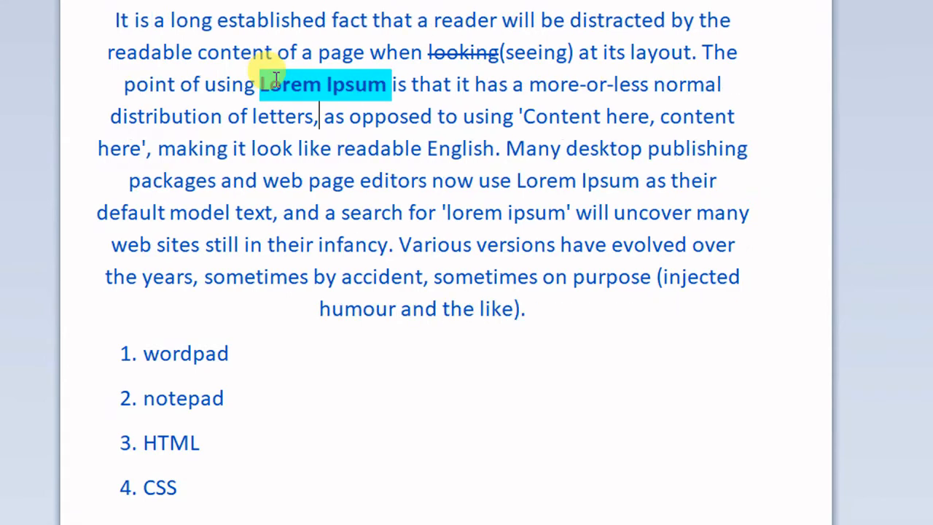
{"action": "key", "text": "ctrl+j"}
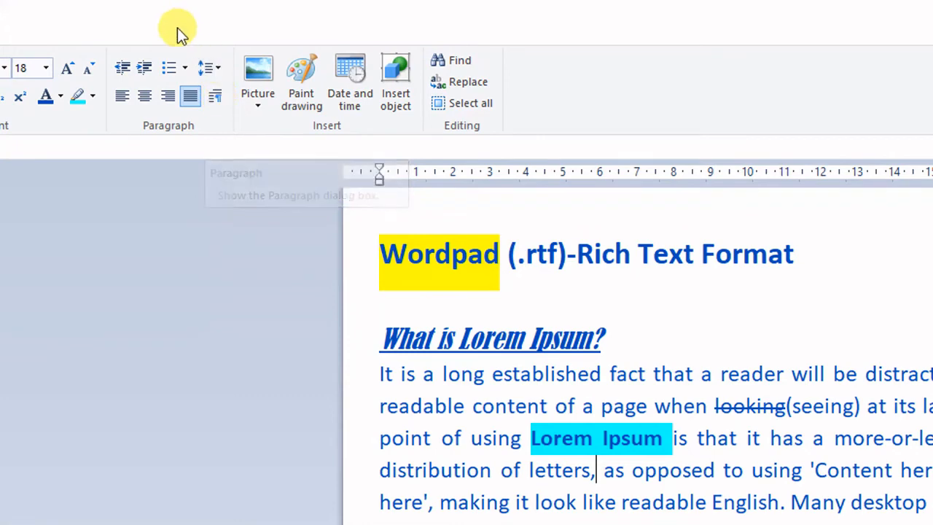
Give the justified Lorem Ipsum paragraph a first-line indent of 1 cm
{"action": "left_click", "coordinate": [228, 98]}
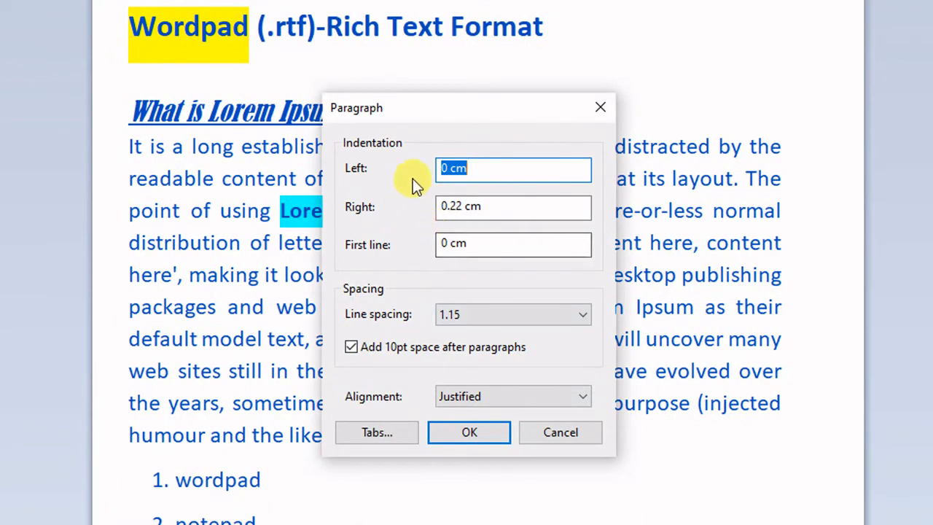
{"action": "left_click", "coordinate": [446, 245]}
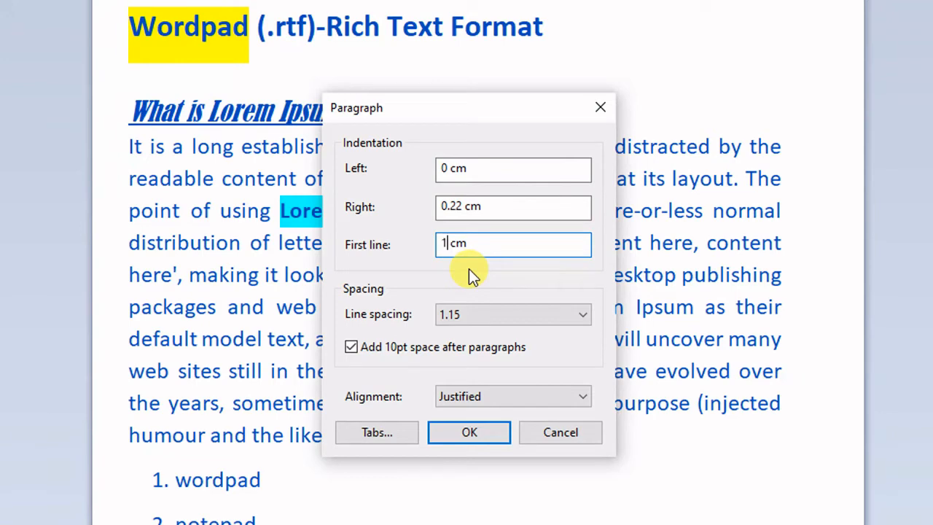
{"action": "type", "text": "1"}
{"action": "left_click", "coordinate": [460, 433]}
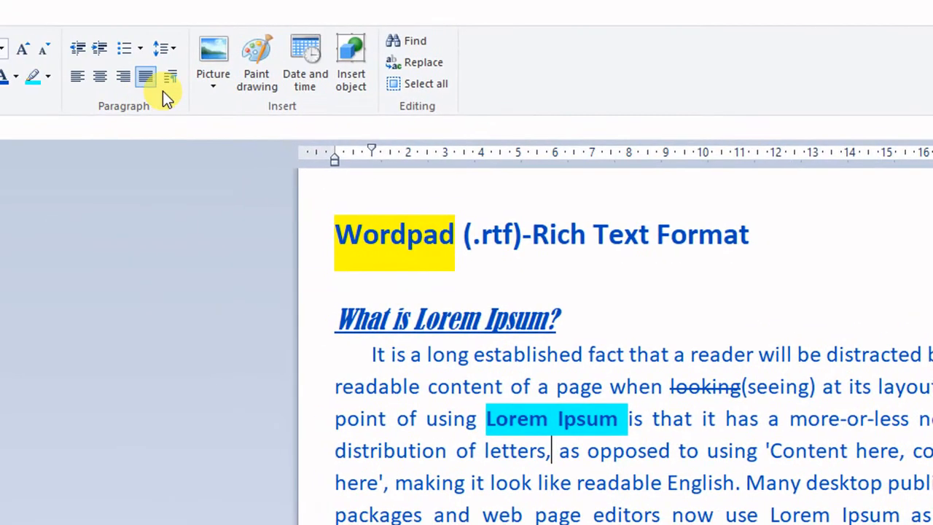
Examine the line spacing and alignment options in the indented paragraph's settings and close the settings
{"action": "left_click", "coordinate": [171, 83]}
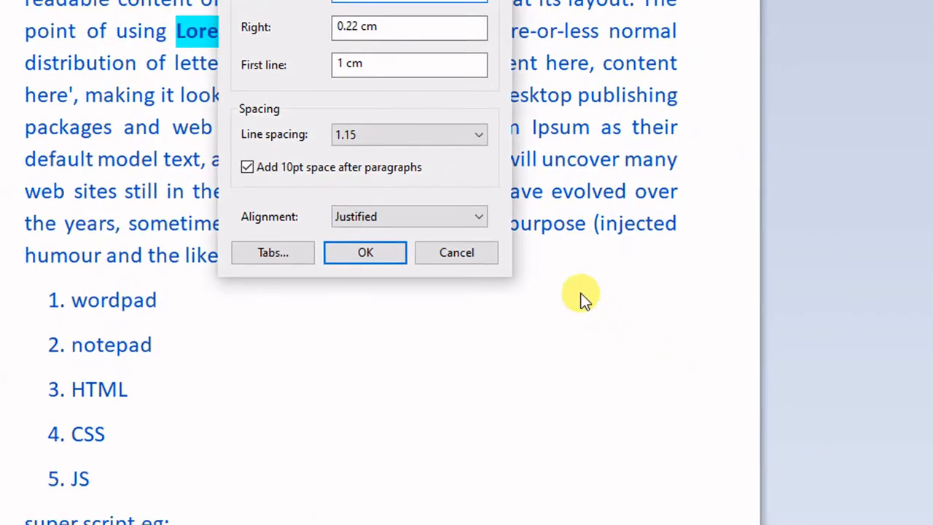
{"action": "left_click", "coordinate": [382, 169]}
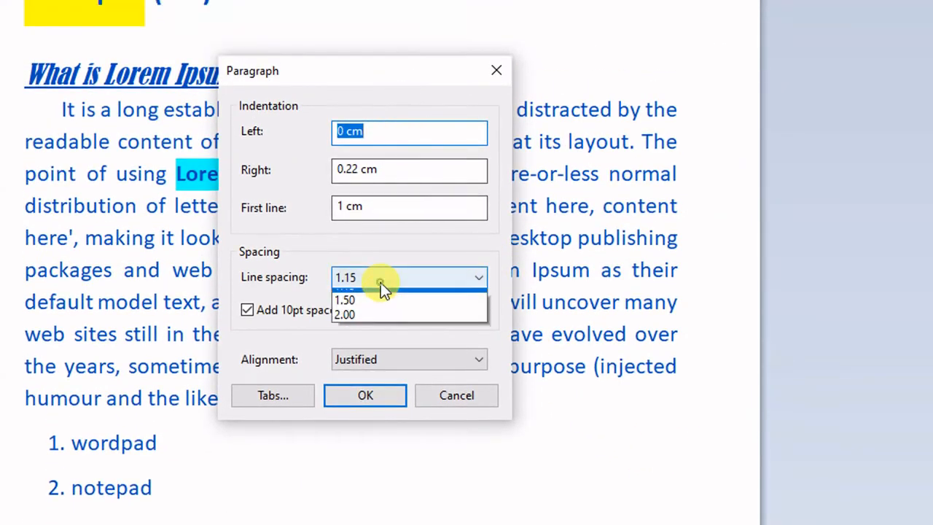
{"action": "left_click", "coordinate": [373, 311]}
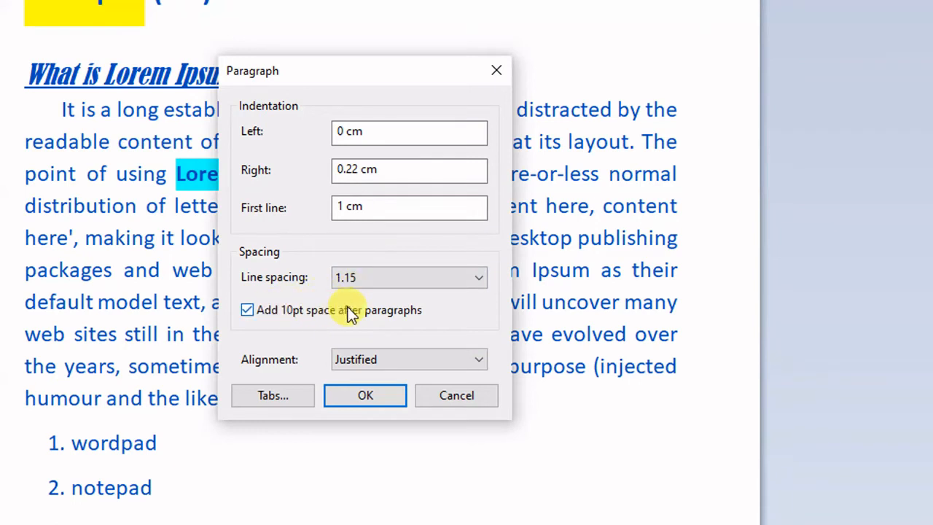
{"action": "left_click", "coordinate": [364, 360]}
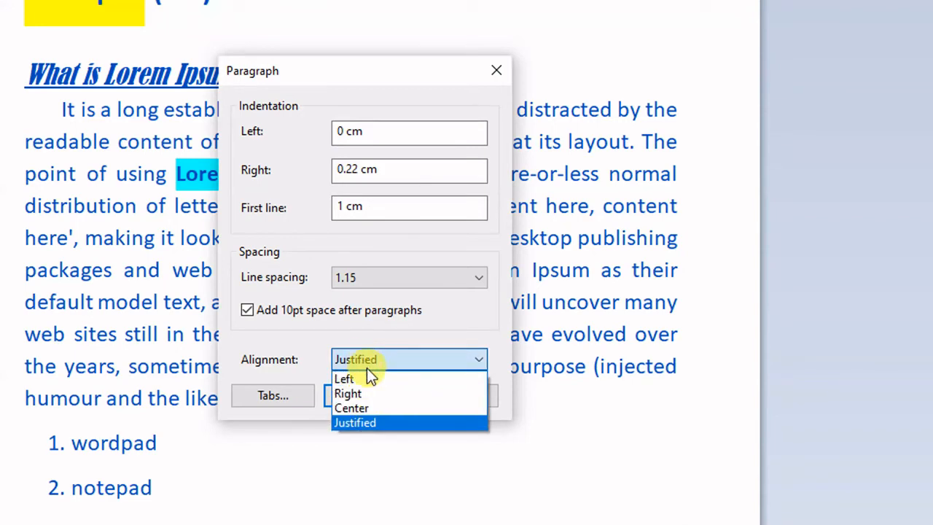
{"action": "left_click", "coordinate": [374, 337]}
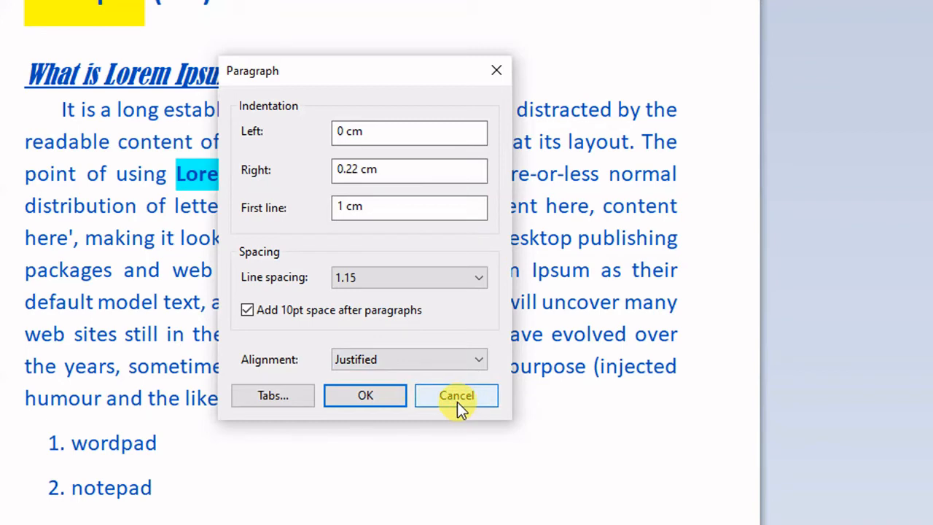
{"action": "left_click", "coordinate": [384, 399]}
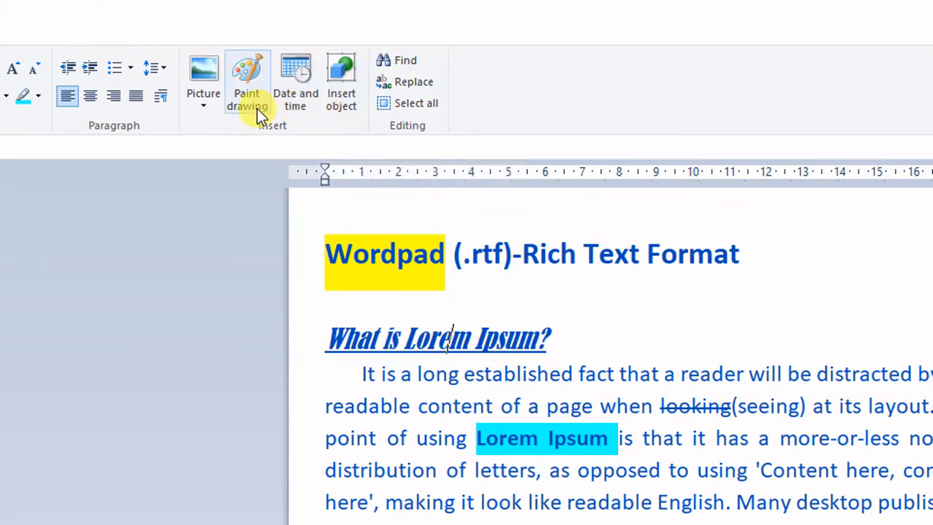
Insert the picture Anchorage,_Alaska,_USA from the Pictures folder after the "What is Lorem Ipsum?" heading and shrink it slightly from its corner
{"action": "left_click", "coordinate": [205, 107]}
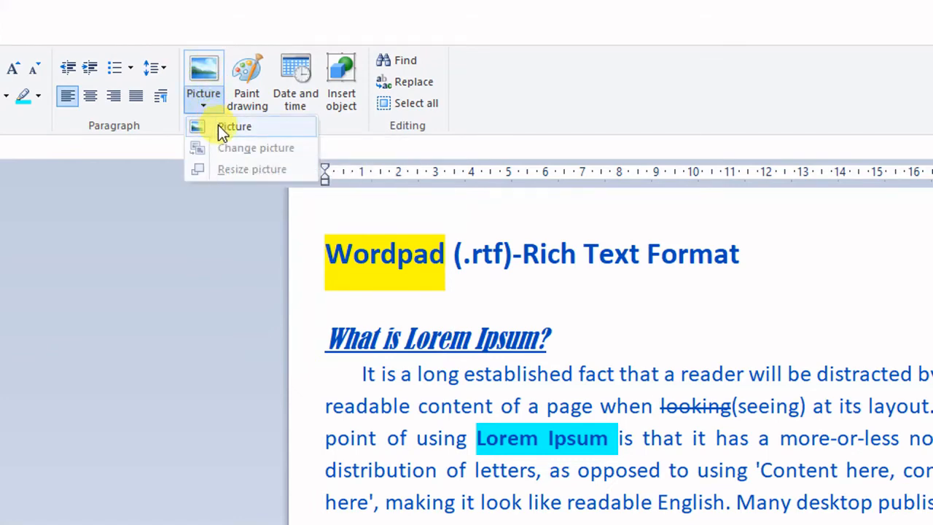
{"action": "left_click", "coordinate": [568, 333]}
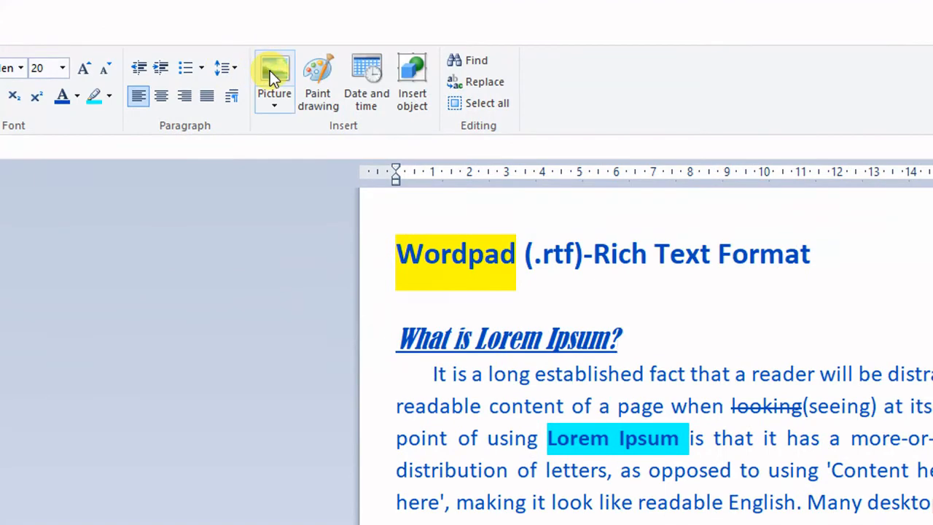
{"action": "left_click", "coordinate": [272, 71]}
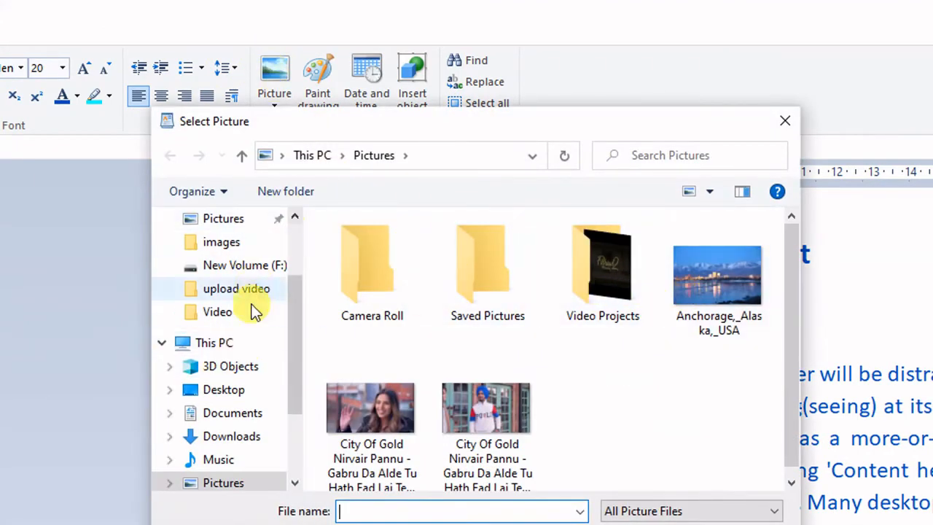
{"action": "left_click", "coordinate": [707, 302]}
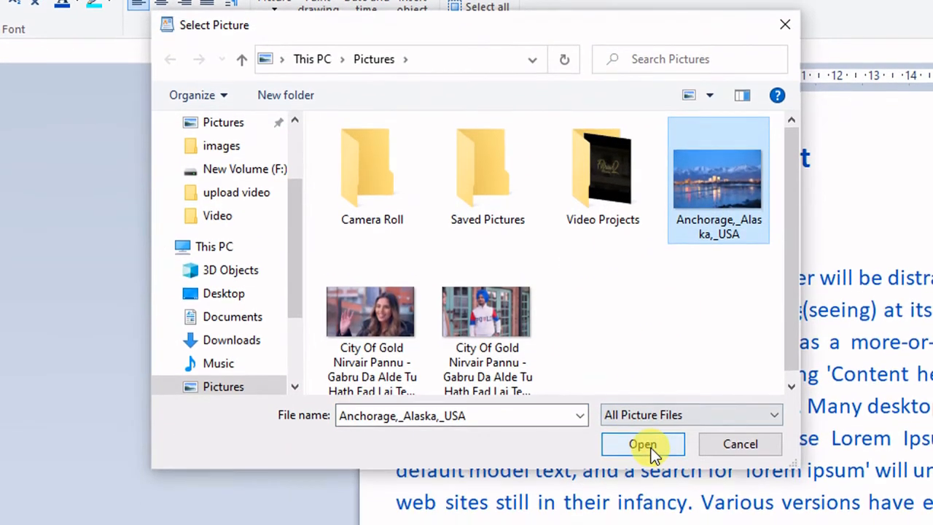
{"action": "left_click", "coordinate": [643, 444]}
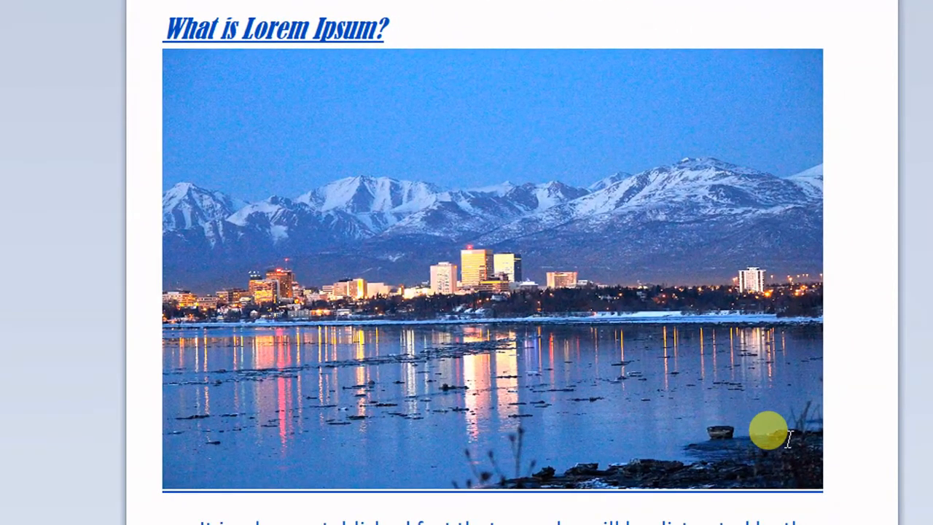
{"action": "left_click", "coordinate": [736, 408]}
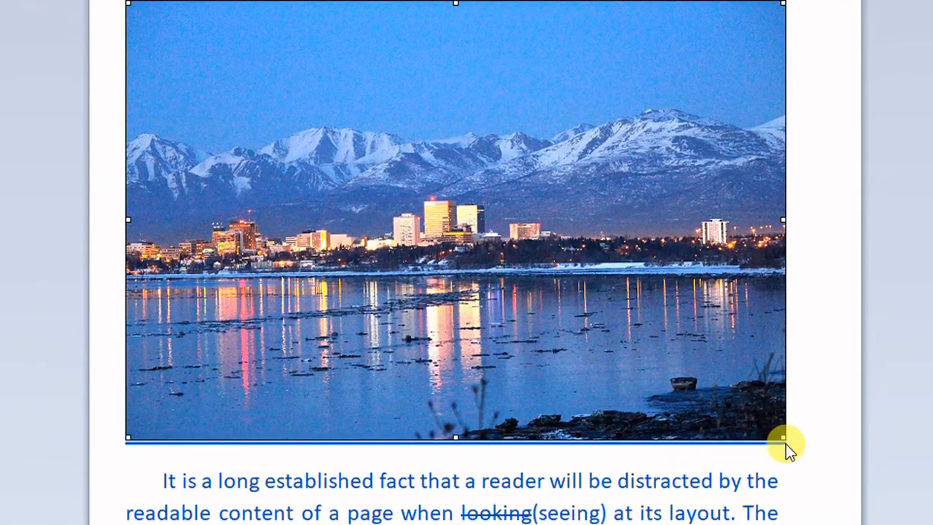
{"action": "left_click_drag", "start_coordinate": [782, 440], "coordinate": [713, 398]}
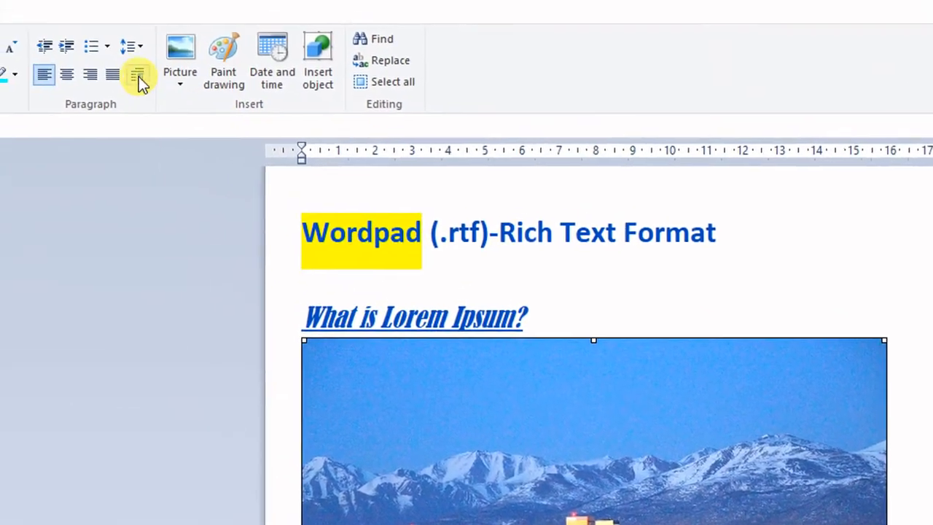
Replace the Anchorage picture with the second "City Of Gold" picture from the Pictures folder
{"action": "left_click", "coordinate": [188, 85]}
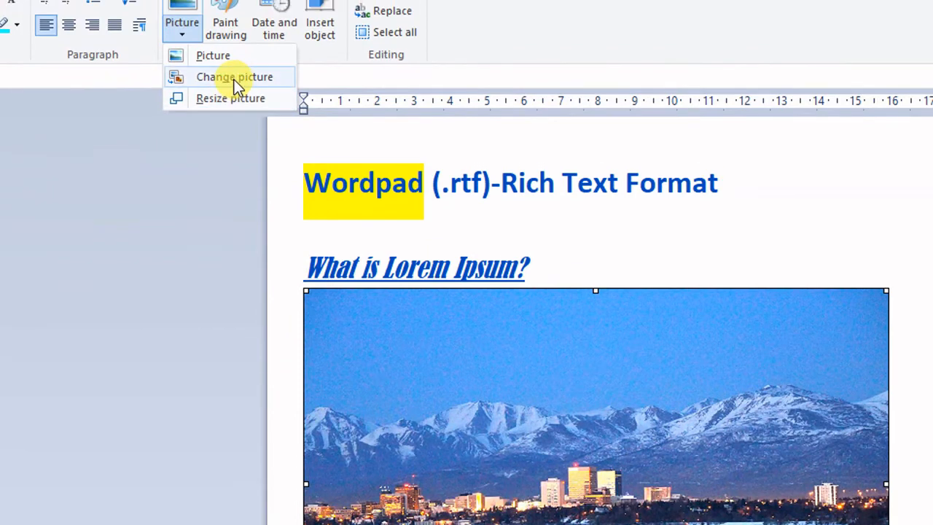
{"action": "left_click", "coordinate": [234, 80]}
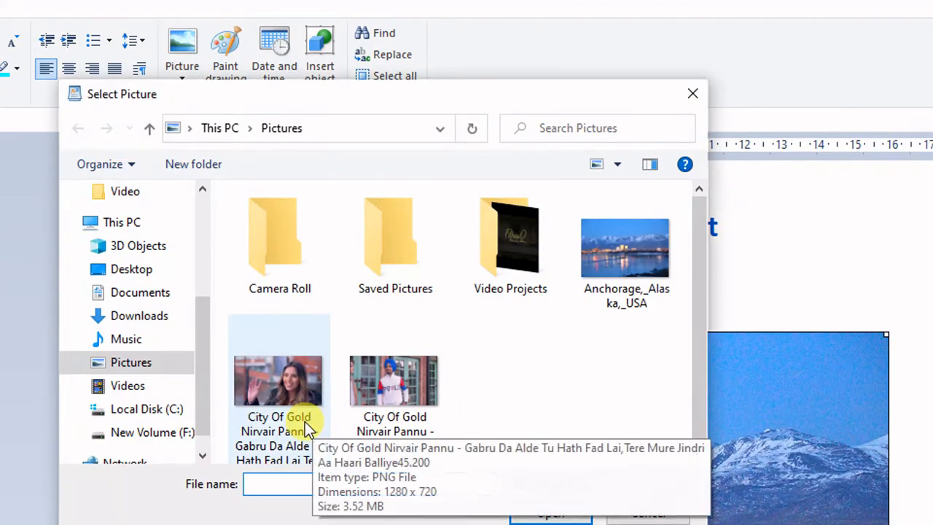
{"action": "double_click", "coordinate": [383, 428]}
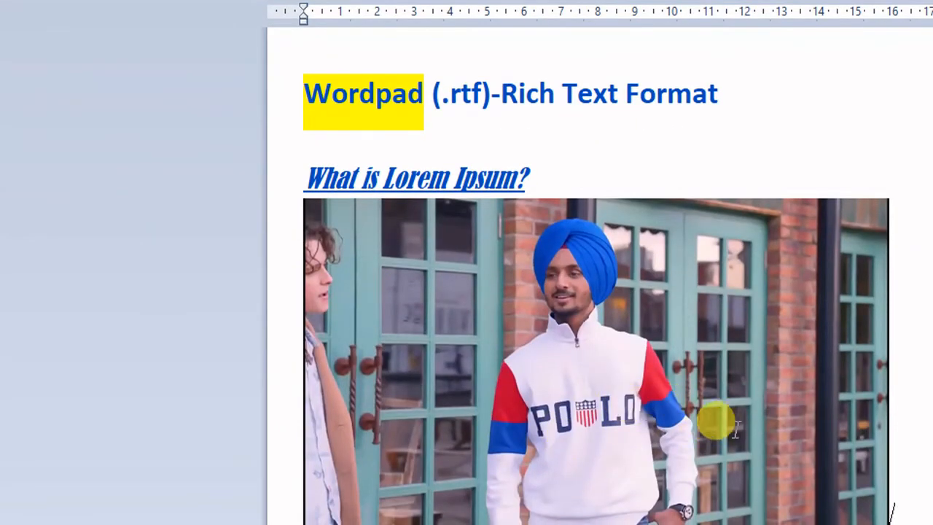
Open the replaced picture's resize settings and, with the aspect ratio locked, try 20% horizontal and 30% vertical
{"action": "left_click", "coordinate": [661, 410]}
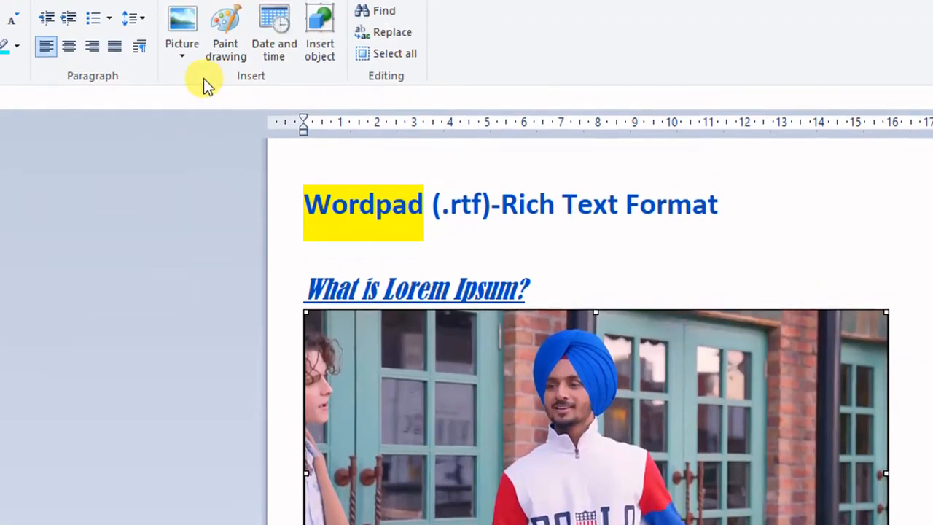
{"action": "left_click", "coordinate": [191, 80]}
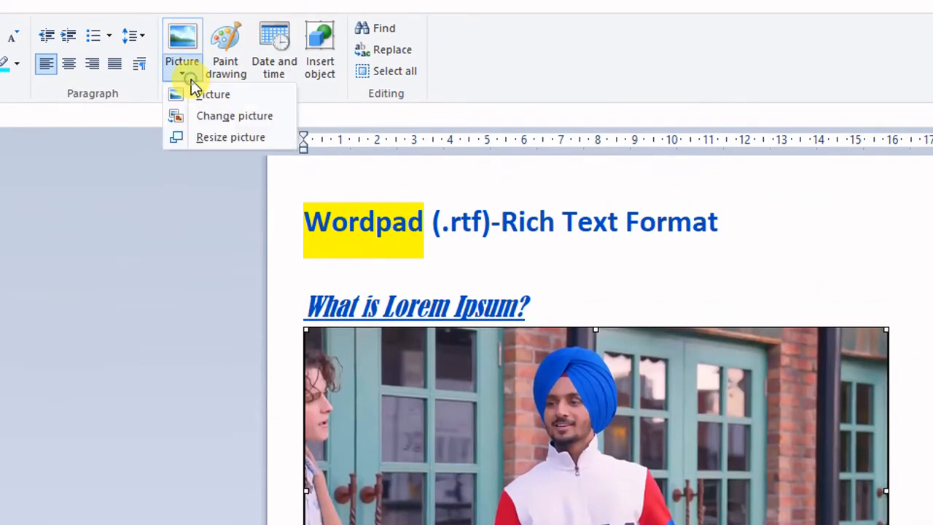
{"action": "left_click", "coordinate": [221, 137]}
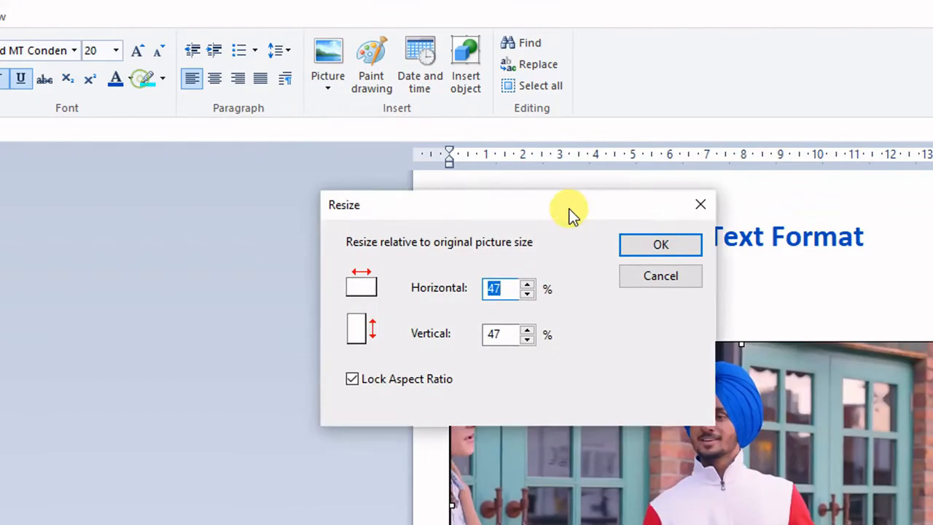
{"action": "left_click_drag", "start_coordinate": [572, 211], "coordinate": [660, 304]}
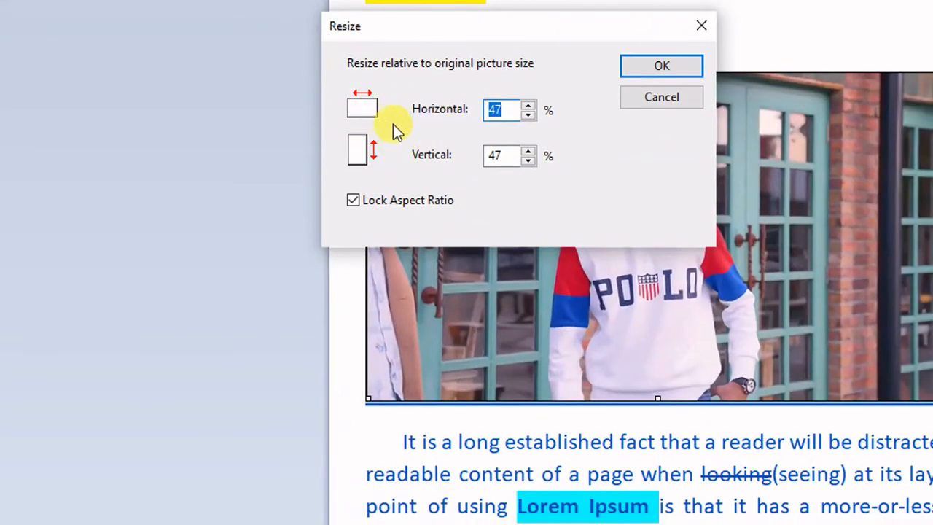
{"action": "left_click", "coordinate": [509, 109]}
{"action": "double_click", "coordinate": [509, 110]}
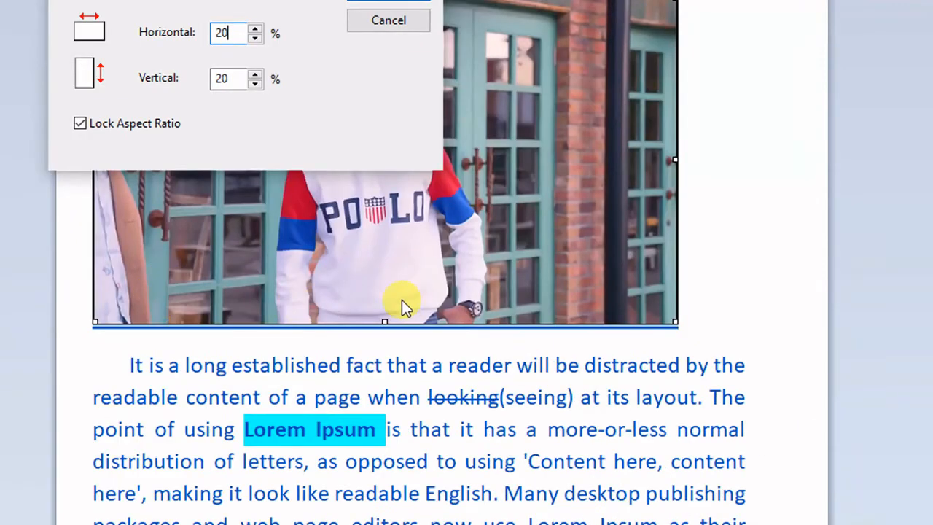
{"action": "double_click", "coordinate": [226, 78]}
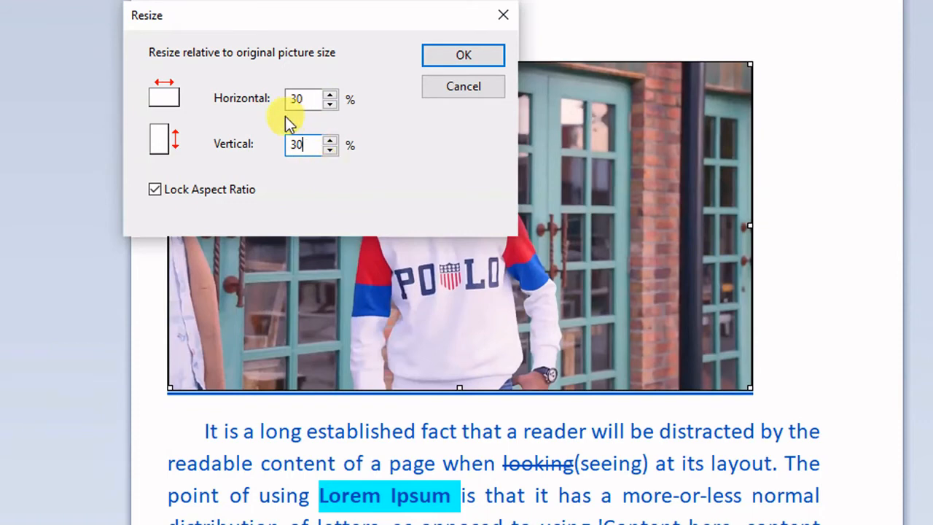
Unlock the picture's aspect ratio and resize it to 50% horizontal and 20% vertical
{"action": "left_click", "coordinate": [214, 191]}
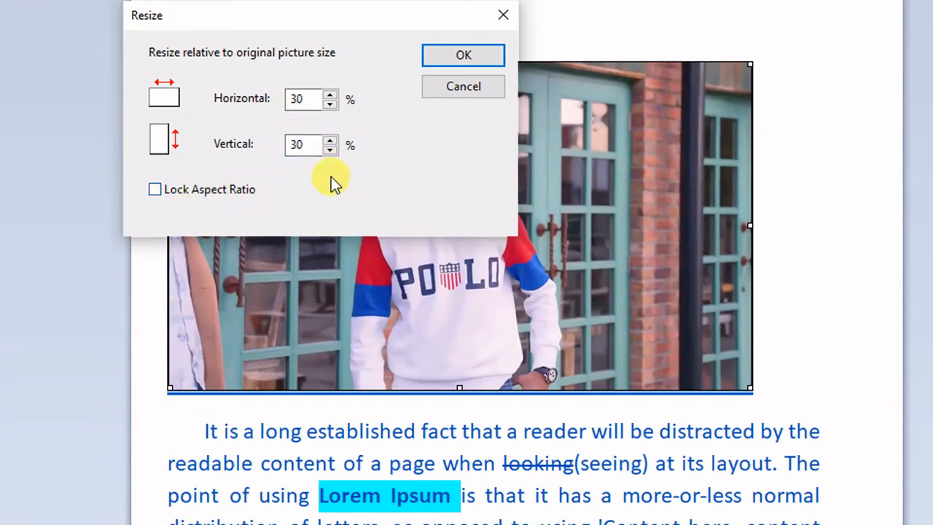
{"action": "double_click", "coordinate": [299, 99]}
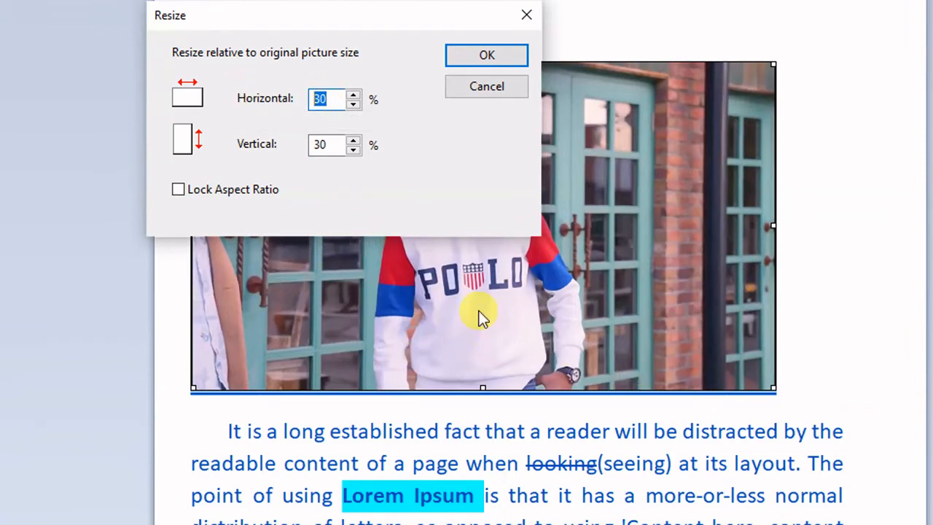
{"action": "type", "text": "50"}
{"action": "double_click", "coordinate": [340, 145]}
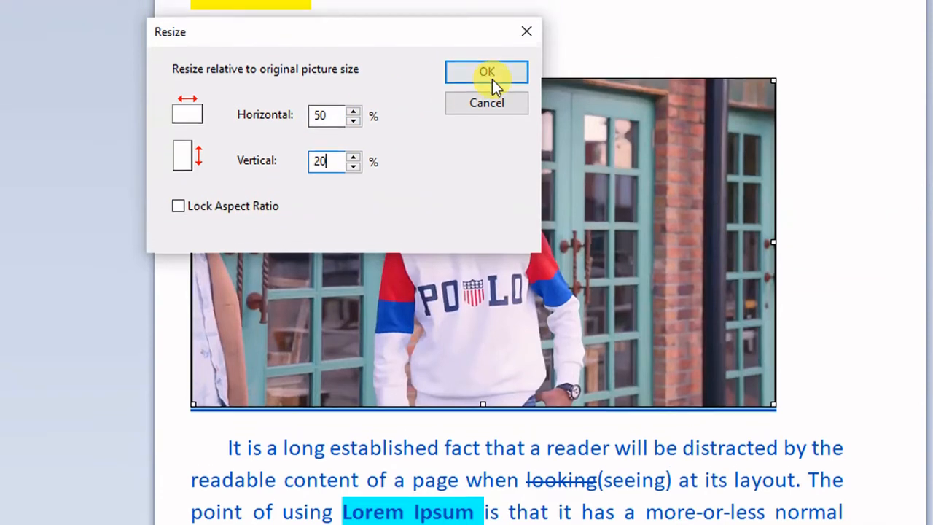
{"action": "left_click", "coordinate": [488, 57]}
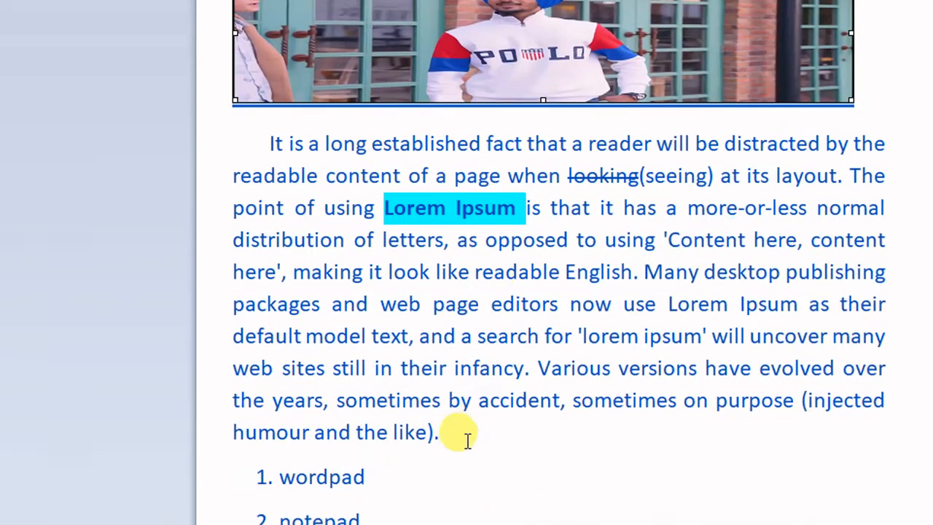
Add two blank lines after the paragraph ending "humour and the like)." and place the cursor on the first one
{"action": "left_click", "coordinate": [470, 431]}
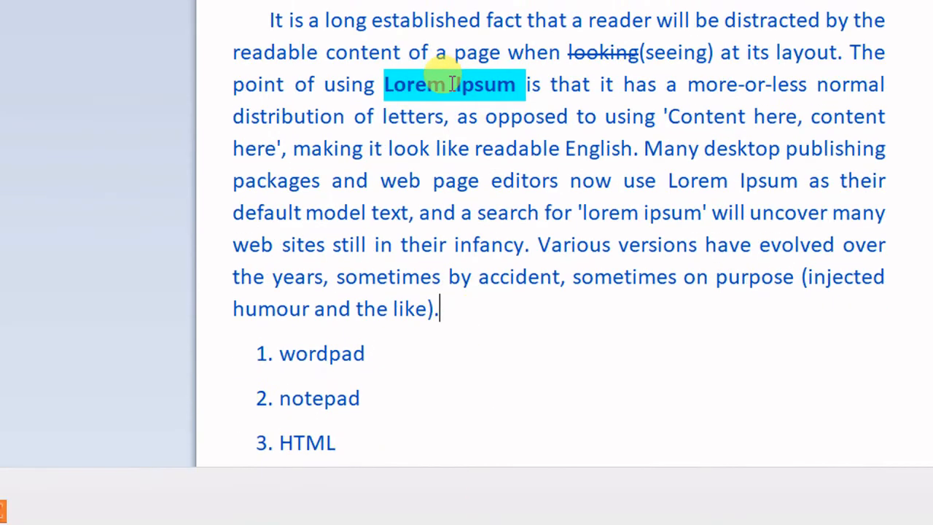
{"action": "key", "text": "F9"}
{"action": "key", "text": "F9"}
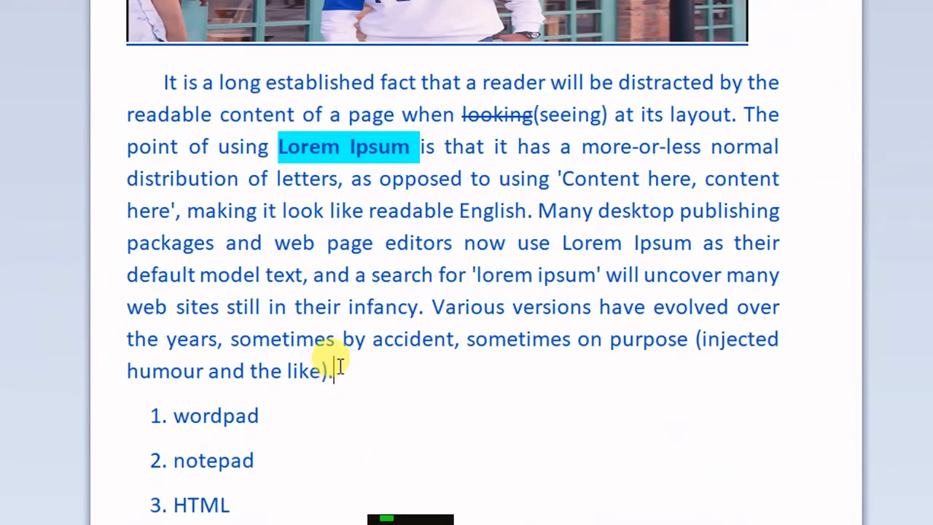
{"action": "key", "text": "Return"}
{"action": "key", "text": "Return"}
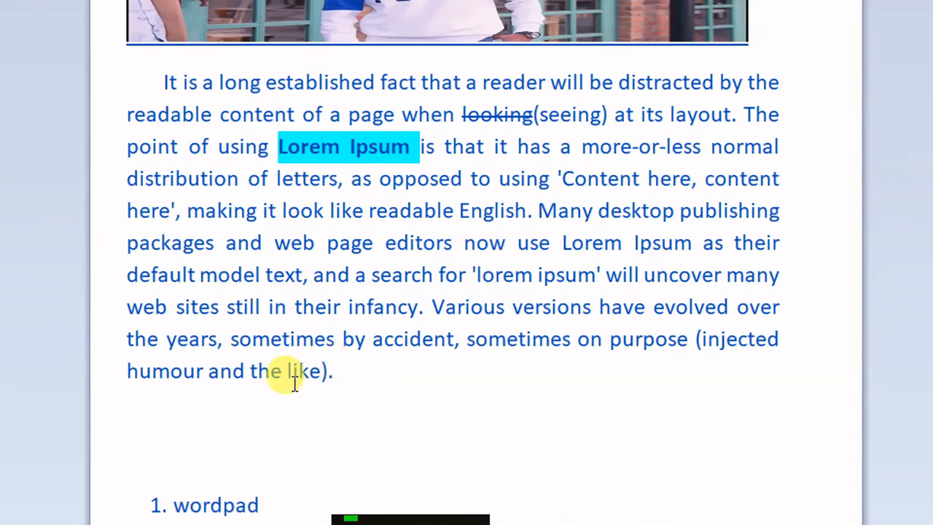
{"action": "key", "text": "Up"}
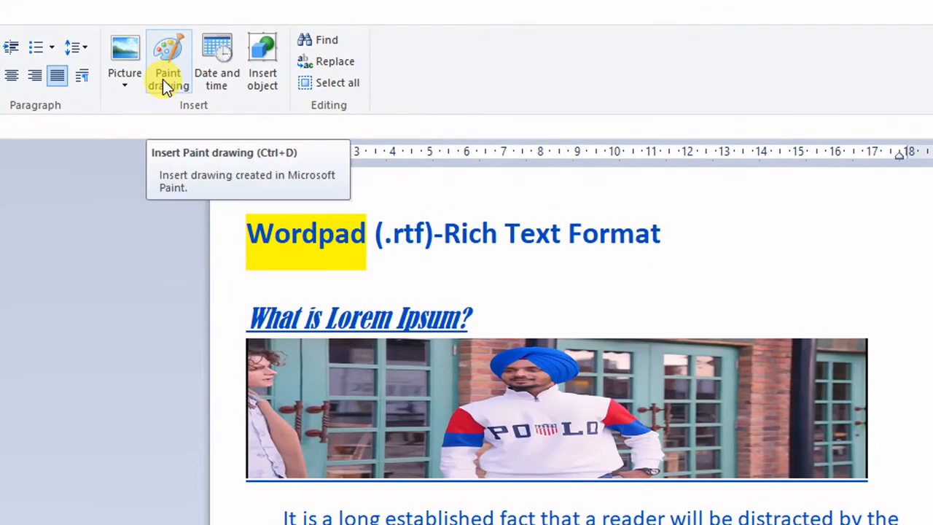
Insert a Paint drawing at the cursor and enlarge its blank canvas in both directions
{"action": "left_click", "coordinate": [163, 8]}
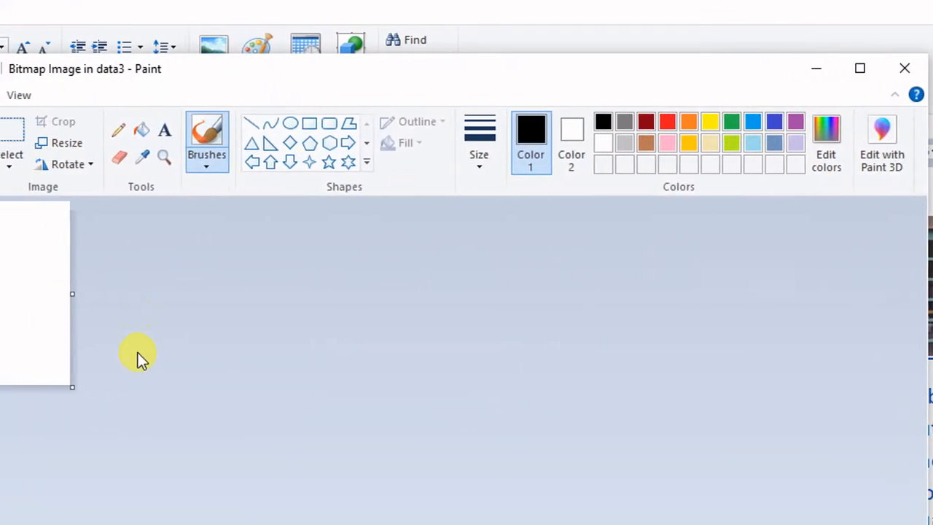
{"action": "left_click_drag", "start_coordinate": [138, 384], "coordinate": [446, 495]}
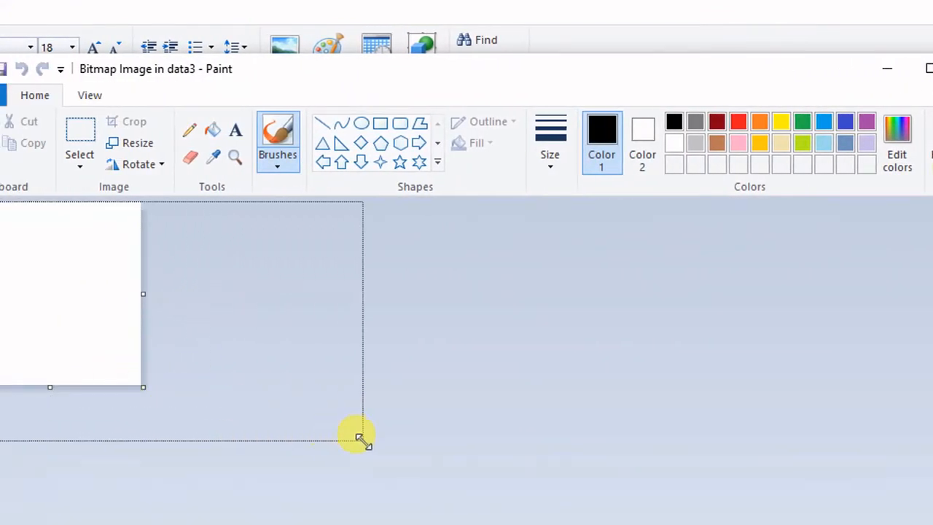
{"action": "left_click_drag", "start_coordinate": [454, 441], "coordinate": [473, 446]}
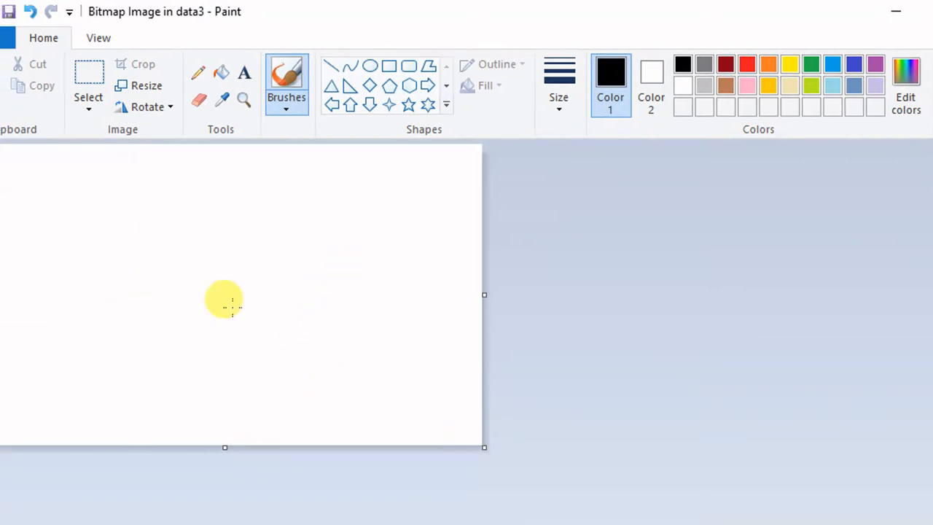
Draw a black-outlined oval near the middle of the canvas and fill it with red
{"action": "left_click", "coordinate": [370, 65]}
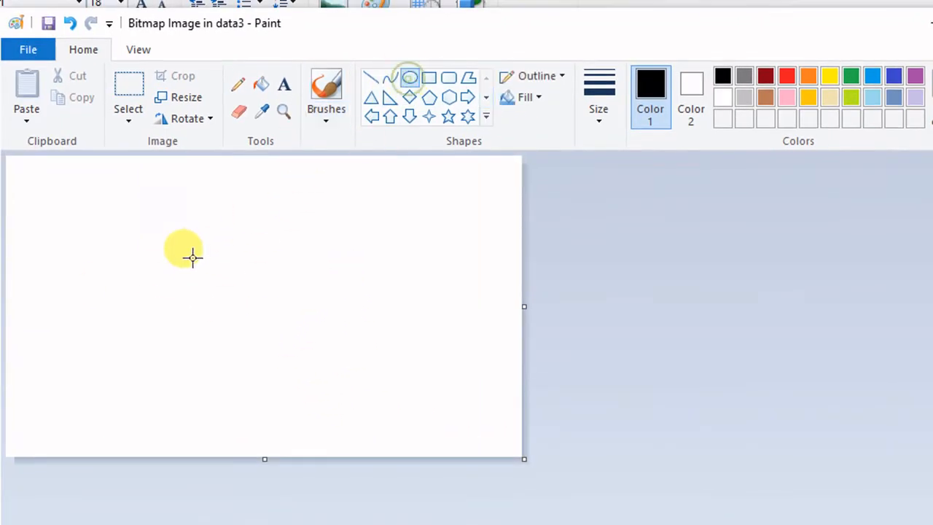
{"action": "mouse_move", "coordinate": [151, 235]}
{"action": "left_mouse_down"}
{"action": "mouse_move", "coordinate": [219, 304]}
{"action": "mouse_move", "coordinate": [329, 360]}
{"action": "mouse_move", "coordinate": [334, 387]}
{"action": "left_mouse_up"}
{"action": "left_click", "coordinate": [260, 84]}
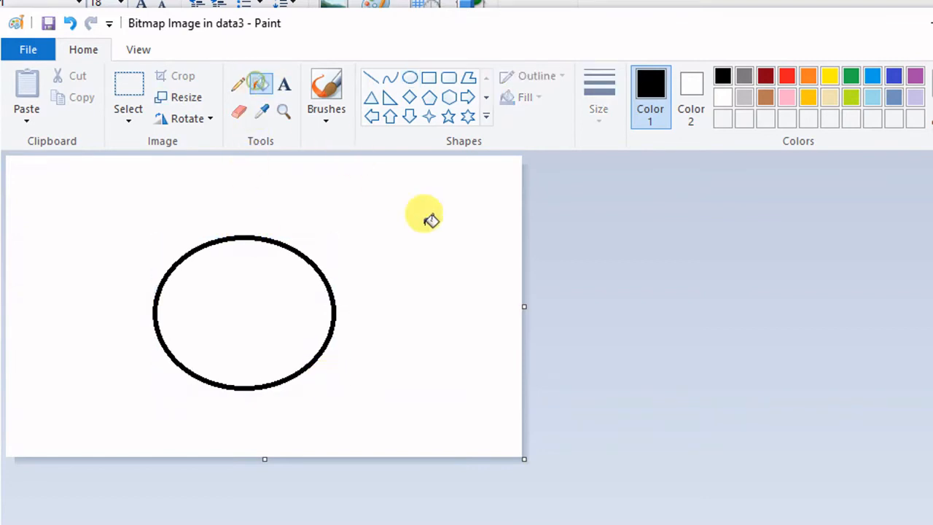
{"action": "left_click", "coordinate": [786, 76]}
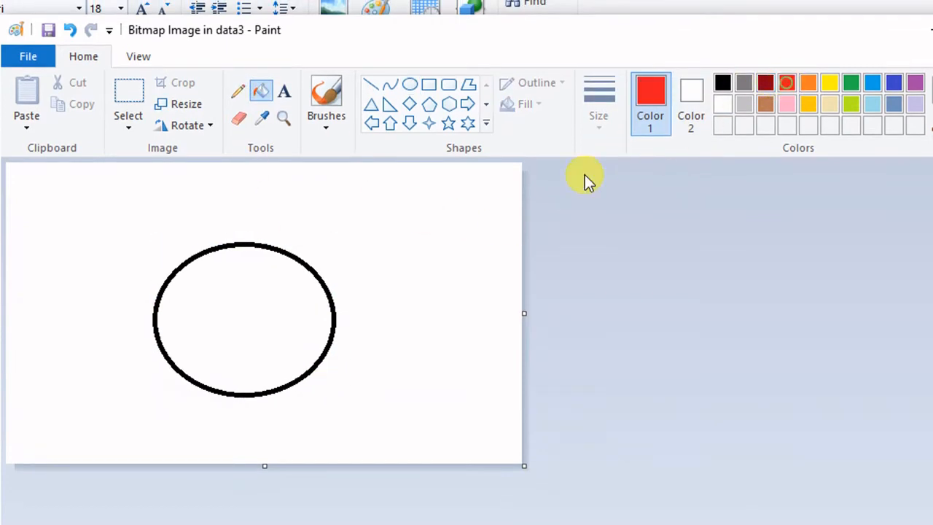
{"action": "left_click", "coordinate": [264, 287]}
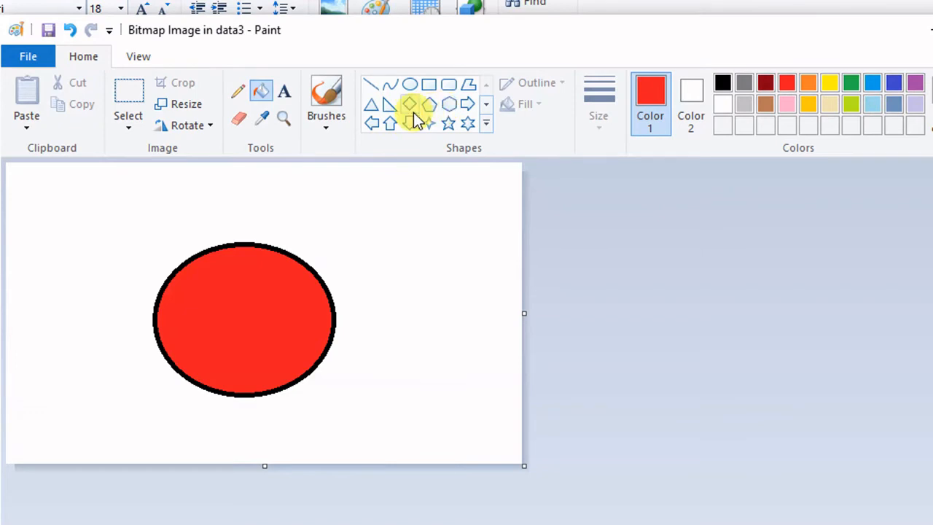
Draw a black-outlined five-point star inside the red oval and fill it with yellow
{"action": "scroll", "coordinate": [422, 107], "scroll_direction": "down", "scroll_amount": 1}
{"action": "scroll", "coordinate": [425, 142], "scroll_direction": "up", "scroll_amount": 1}
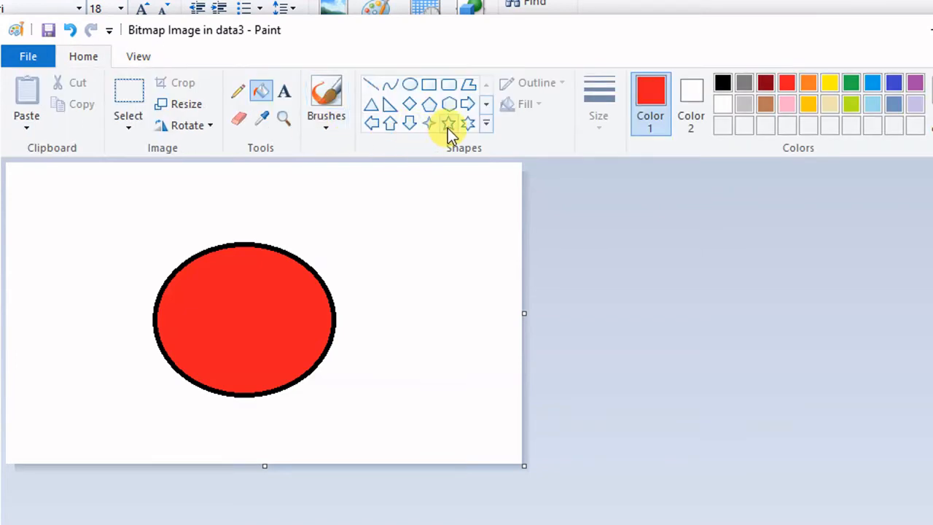
{"action": "left_click", "coordinate": [447, 126]}
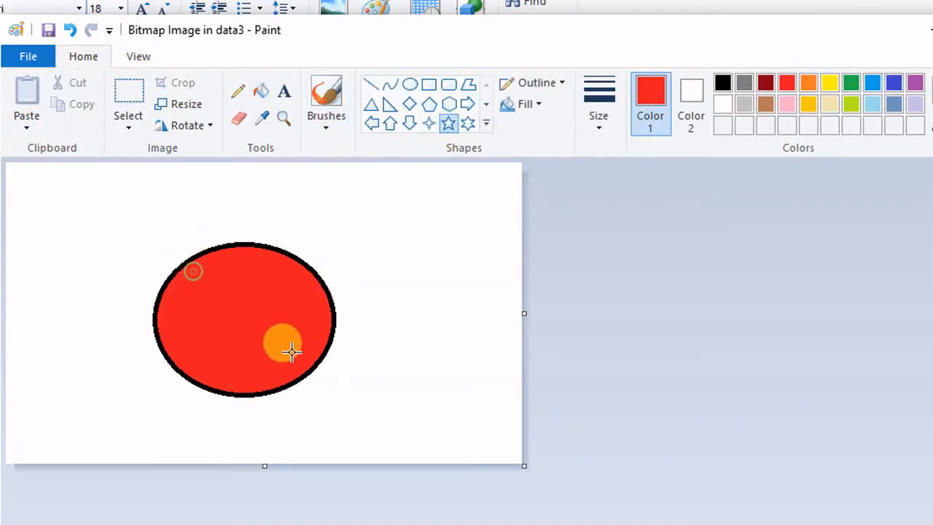
{"action": "left_click_drag", "start_coordinate": [292, 353], "coordinate": [293, 358]}
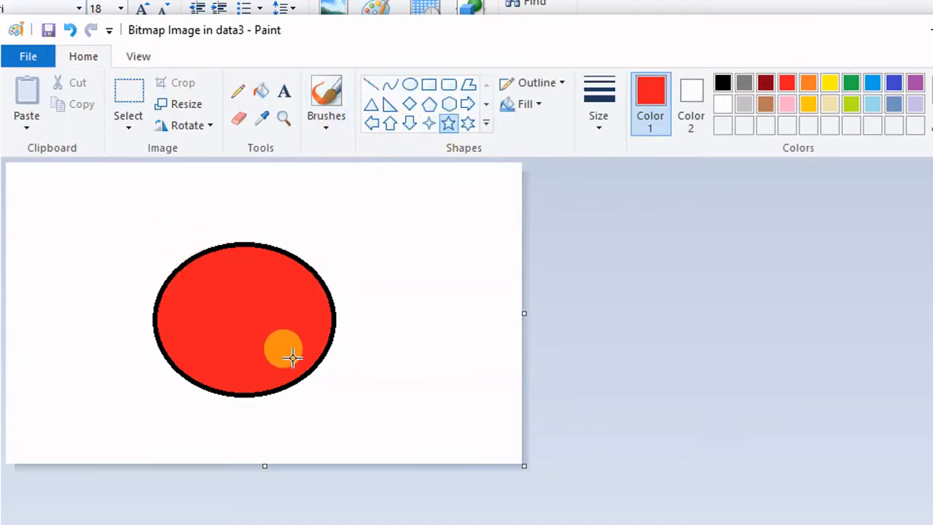
{"action": "left_click", "coordinate": [725, 85]}
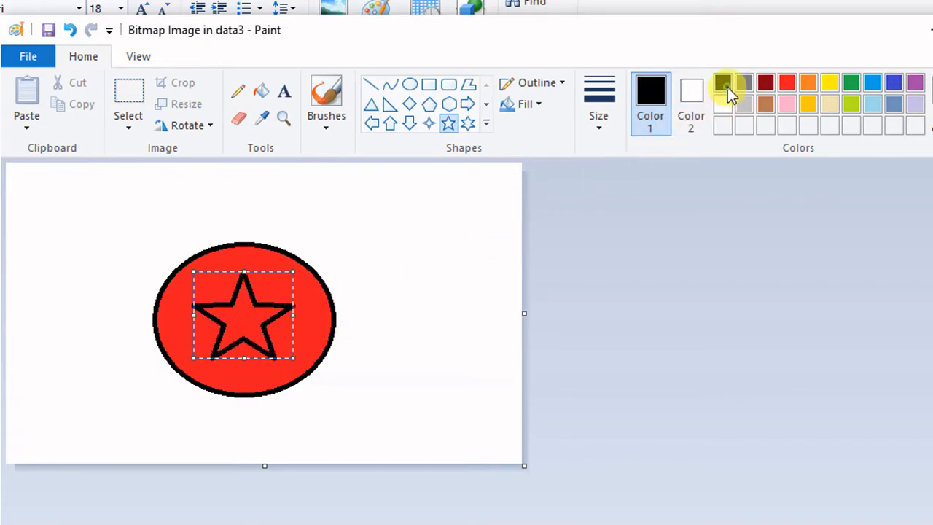
{"action": "left_click", "coordinate": [263, 93]}
{"action": "left_click", "coordinate": [830, 85]}
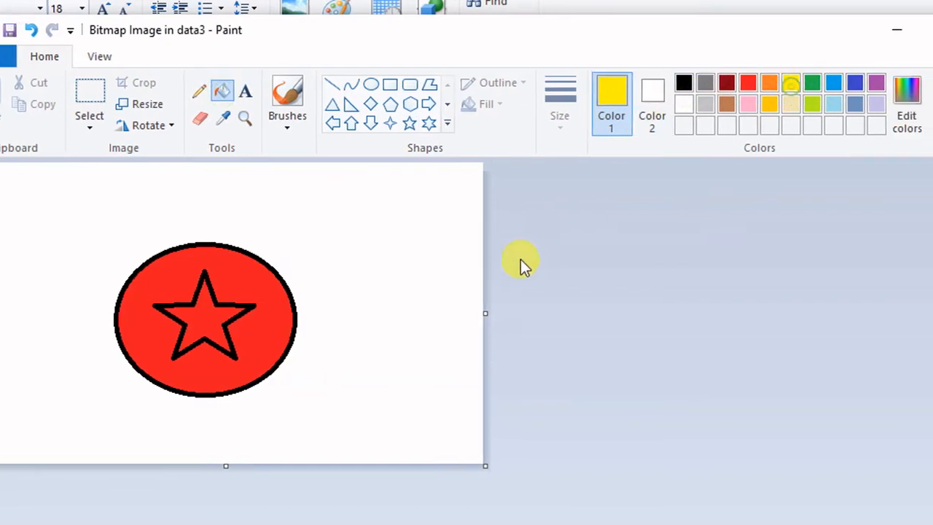
{"action": "left_click", "coordinate": [198, 313]}
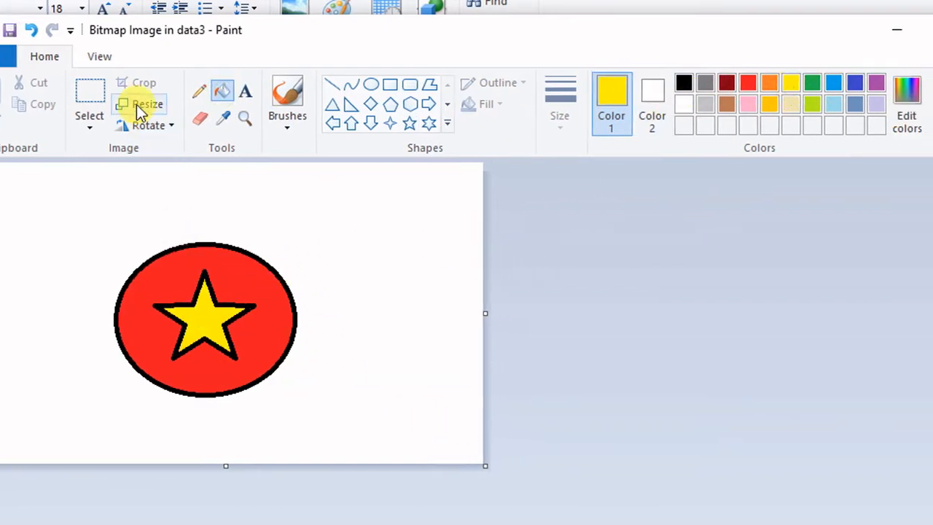
Crop the drawing to the area around the oval and close Paint to return to the WordPad document
{"action": "left_click", "coordinate": [105, 93]}
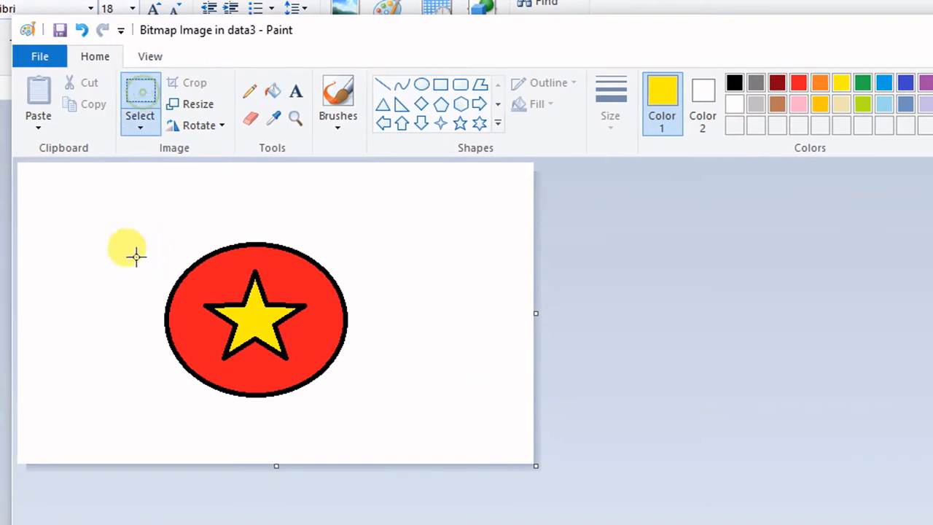
{"action": "left_click_drag", "start_coordinate": [96, 232], "coordinate": [386, 417]}
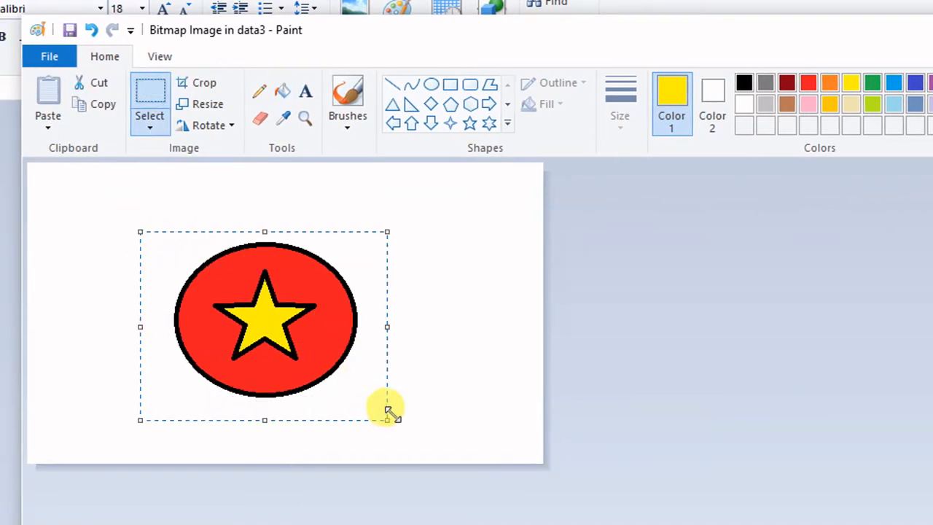
{"action": "left_click", "coordinate": [198, 81]}
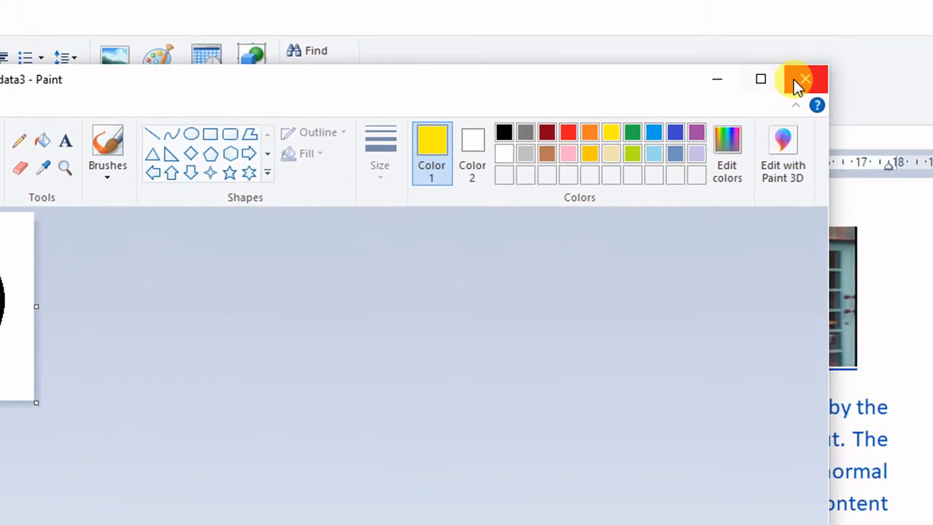
{"action": "left_click", "coordinate": [818, 81]}
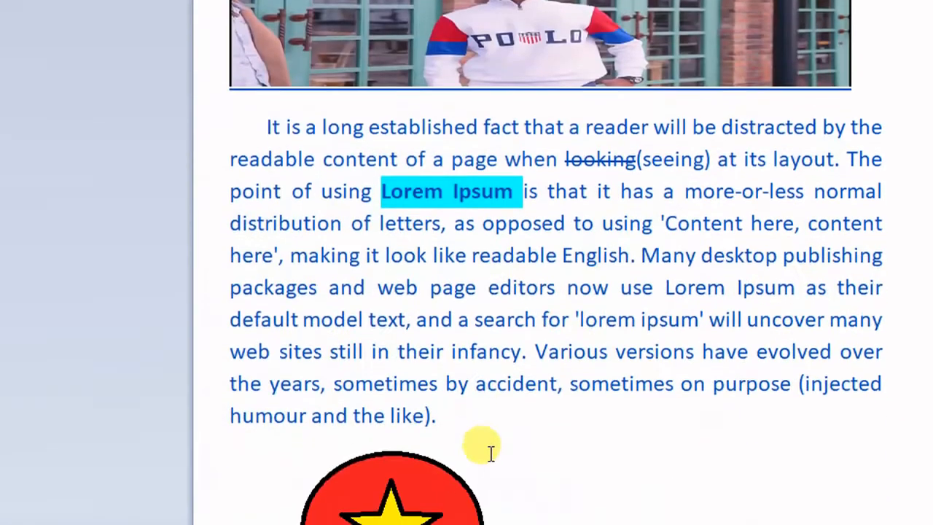
Insert the date after the star drawing in the format "Thursday, 30 September, 2021"
{"action": "scroll", "coordinate": [452, 448], "scroll_direction": "down", "scroll_amount": 2}
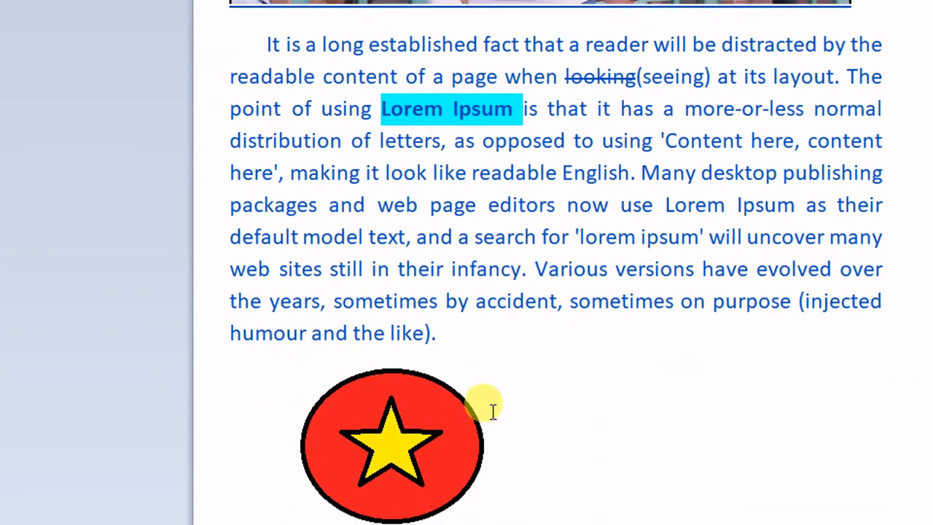
{"action": "key", "text": "F9"}
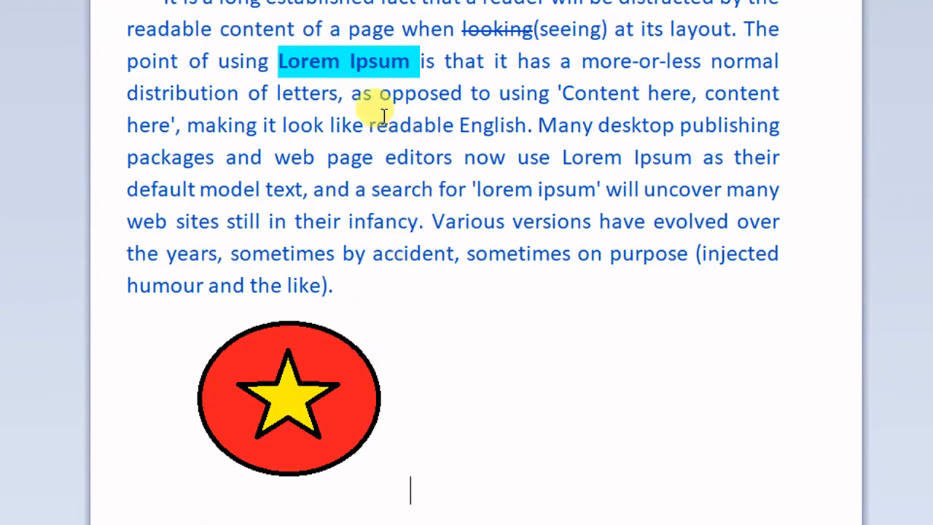
{"action": "key", "text": "F9"}
{"action": "key", "text": "F9"}
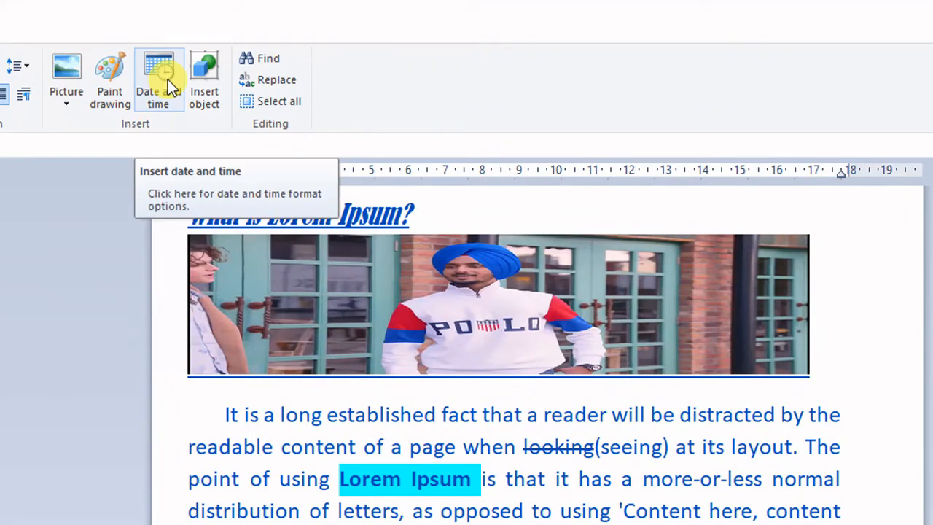
{"action": "left_click", "coordinate": [167, 80]}
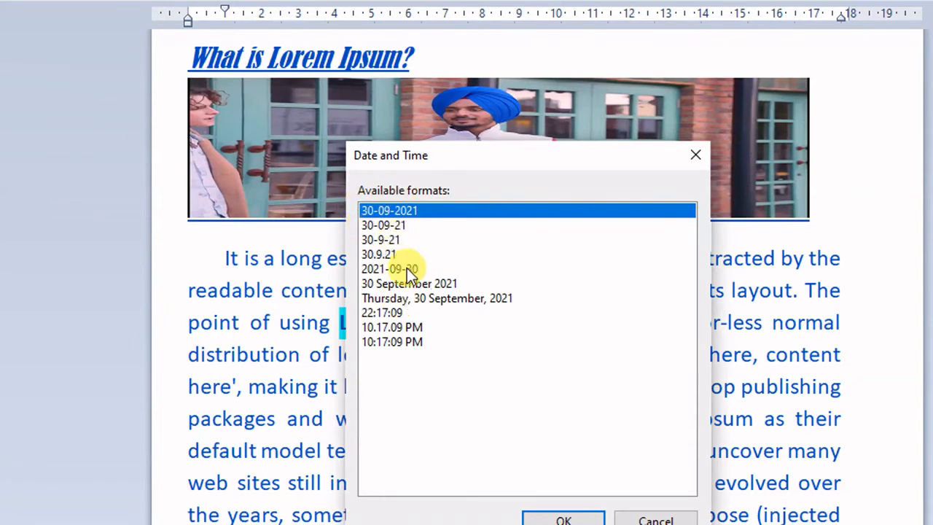
{"action": "left_click", "coordinate": [427, 299]}
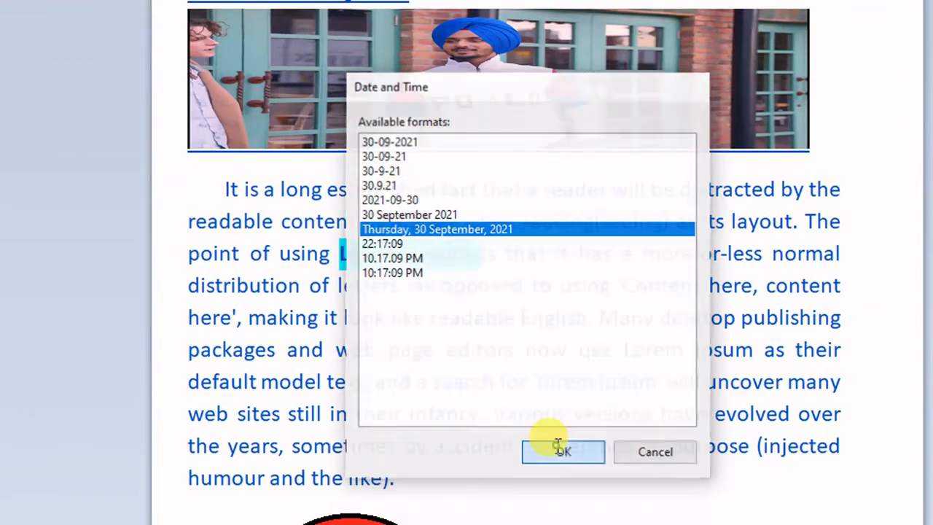
{"action": "left_click", "coordinate": [564, 519]}
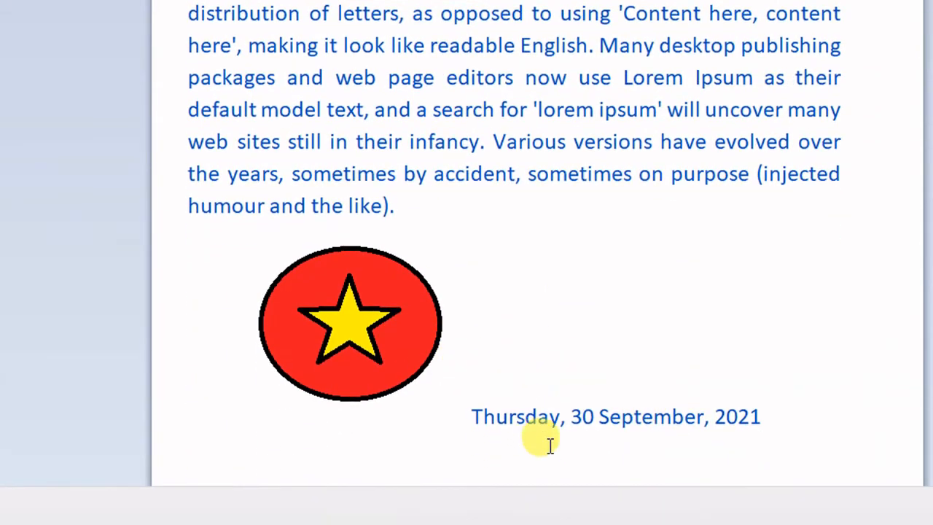
{"action": "scroll", "coordinate": [594, 400], "scroll_direction": "down", "scroll_amount": 1}
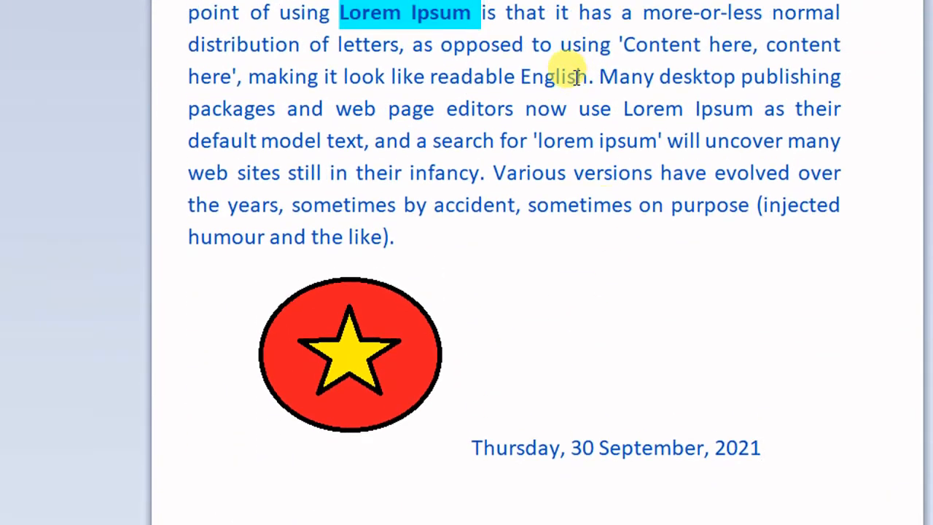
Insert the date in the format 30-09-2021 directly after "humour and the like)."
{"action": "key", "text": "F9"}
{"action": "key", "text": "F9"}
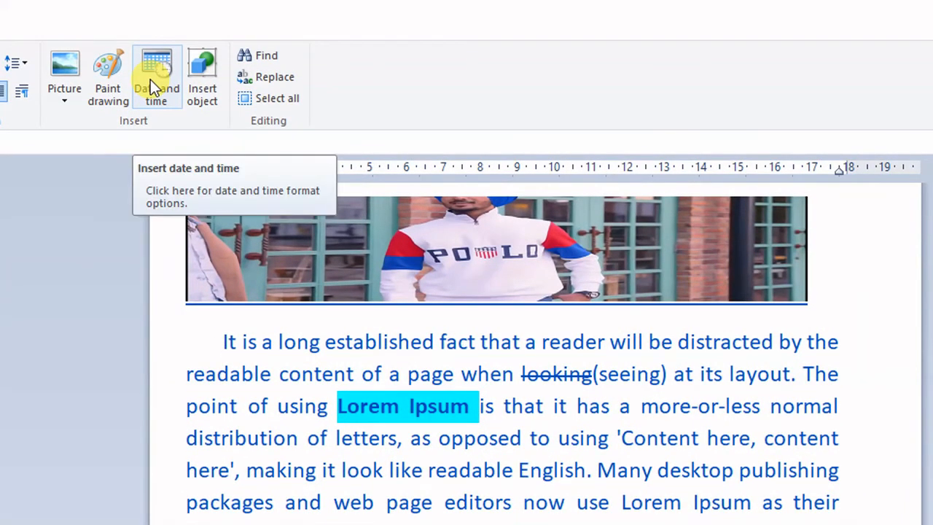
{"action": "left_click", "coordinate": [151, 79]}
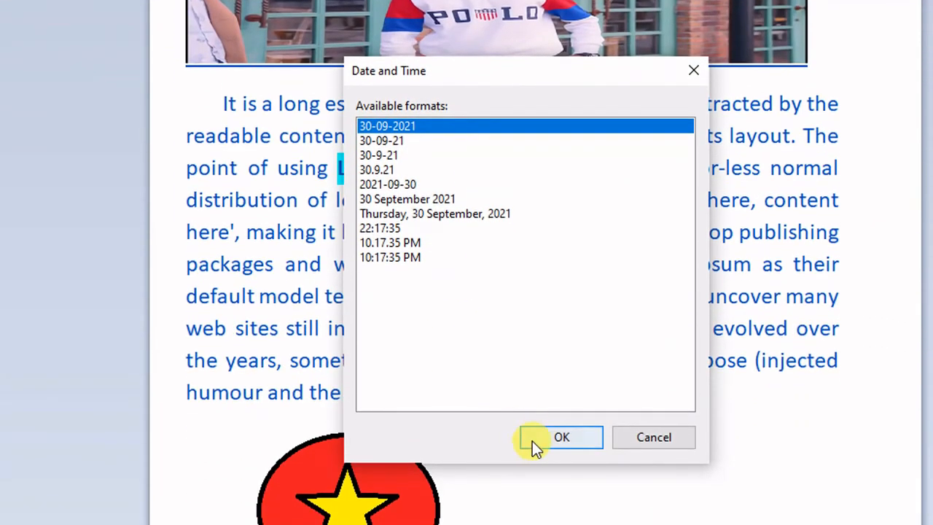
{"action": "left_click", "coordinate": [538, 435]}
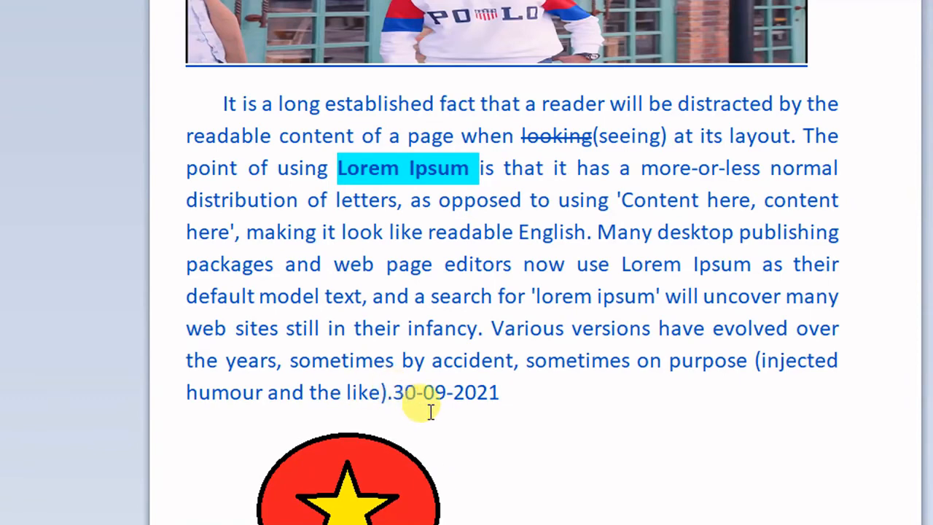
Insert a new OpenDocument Spreadsheet object directly after the date 30-09-2021
{"action": "left_click", "coordinate": [508, 394]}
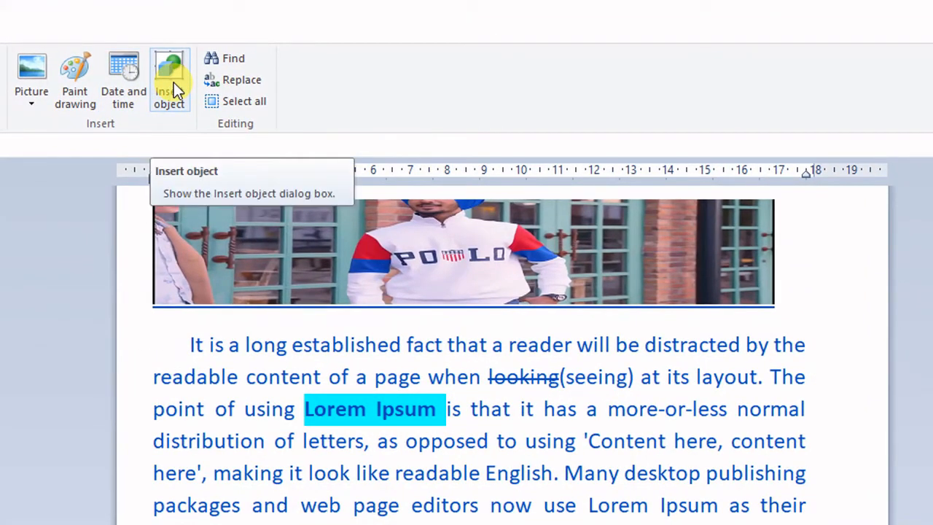
{"action": "left_click", "coordinate": [173, 82]}
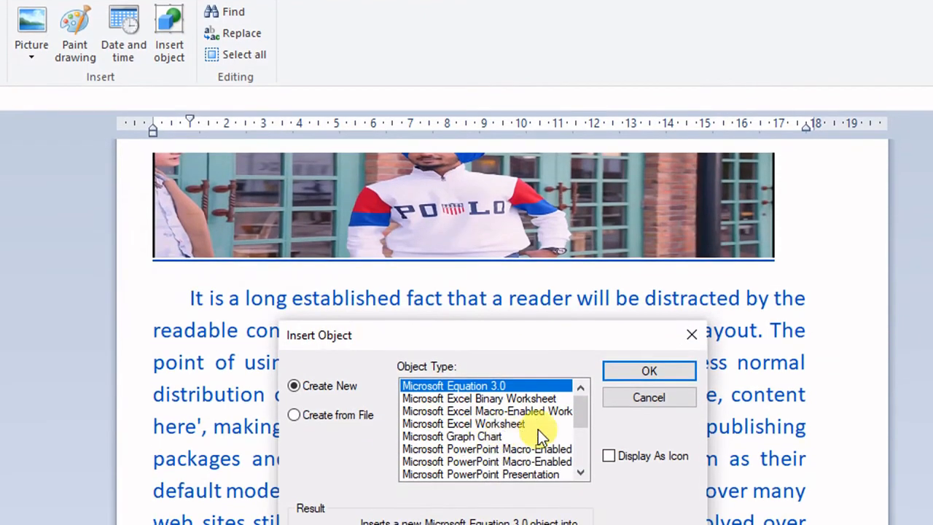
{"action": "mouse_move", "coordinate": [581, 417]}
{"action": "left_mouse_down"}
{"action": "mouse_move", "coordinate": [576, 463]}
{"action": "mouse_move", "coordinate": [577, 414]}
{"action": "left_mouse_up"}
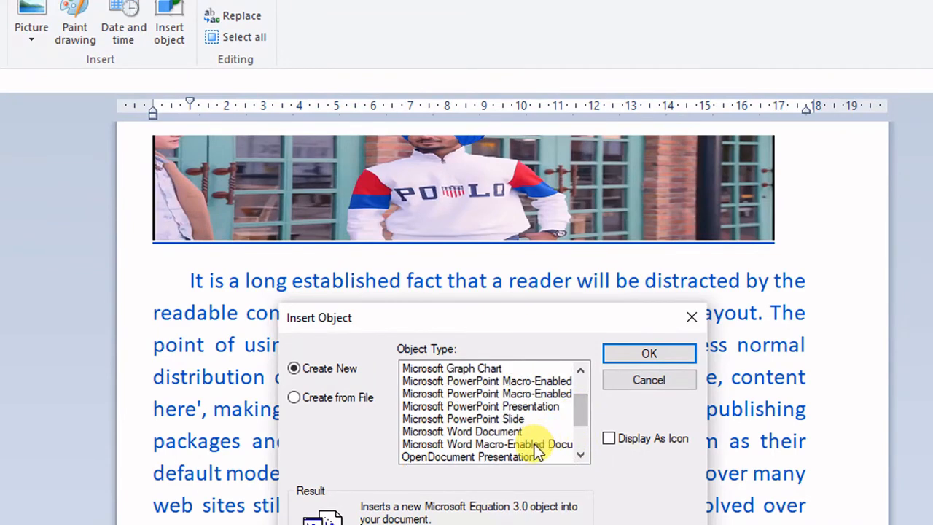
{"action": "left_click", "coordinate": [539, 442]}
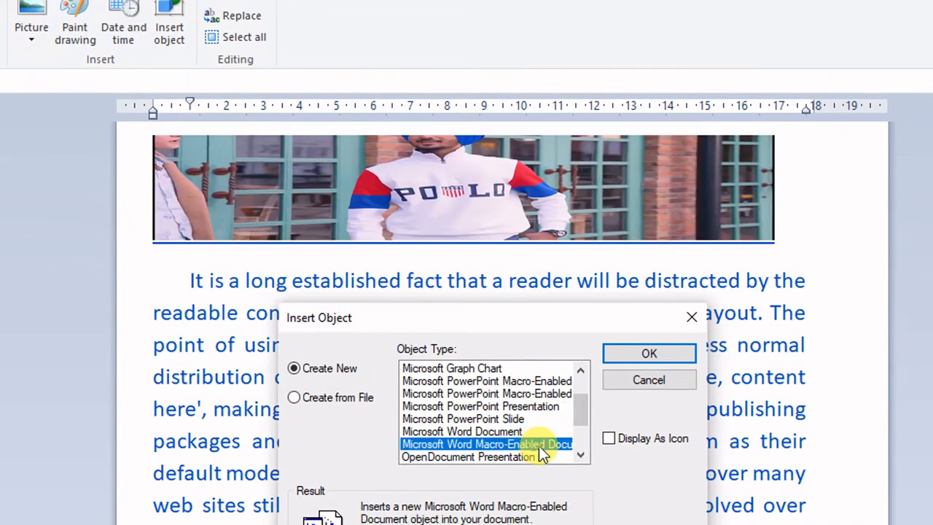
{"action": "scroll", "coordinate": [559, 441], "scroll_direction": "down", "scroll_amount": 2}
{"action": "left_click", "coordinate": [503, 444]}
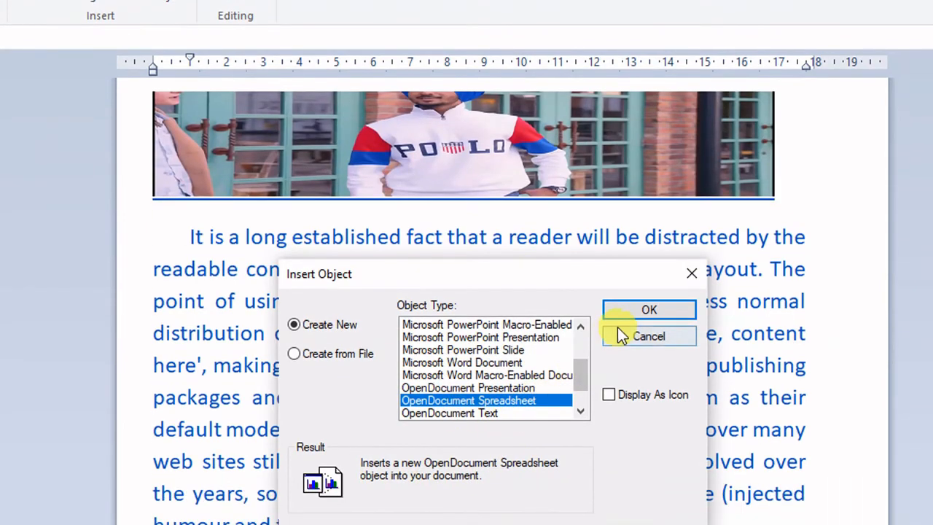
{"action": "left_click", "coordinate": [621, 309]}
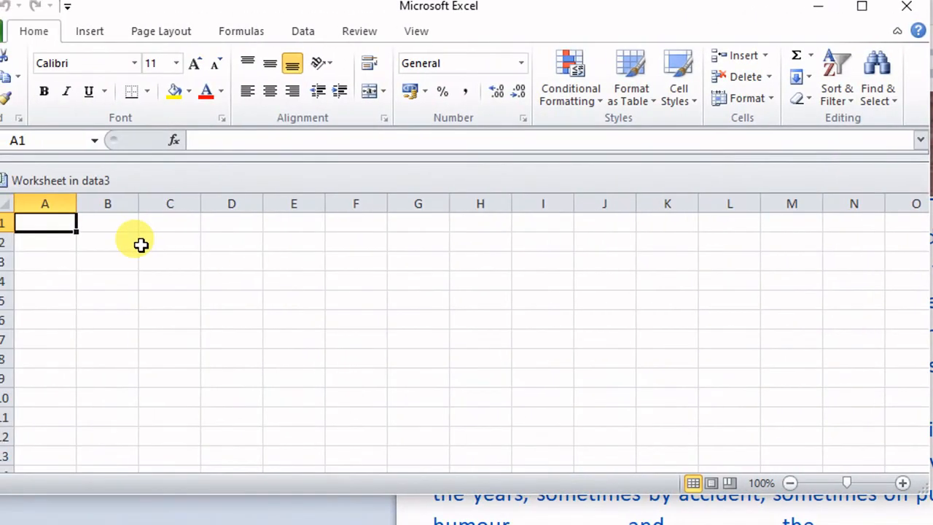
Enter the column headings names, phy, che and math in cells A1 to D1 of the embedded worksheet
{"action": "type", "text": "names"}
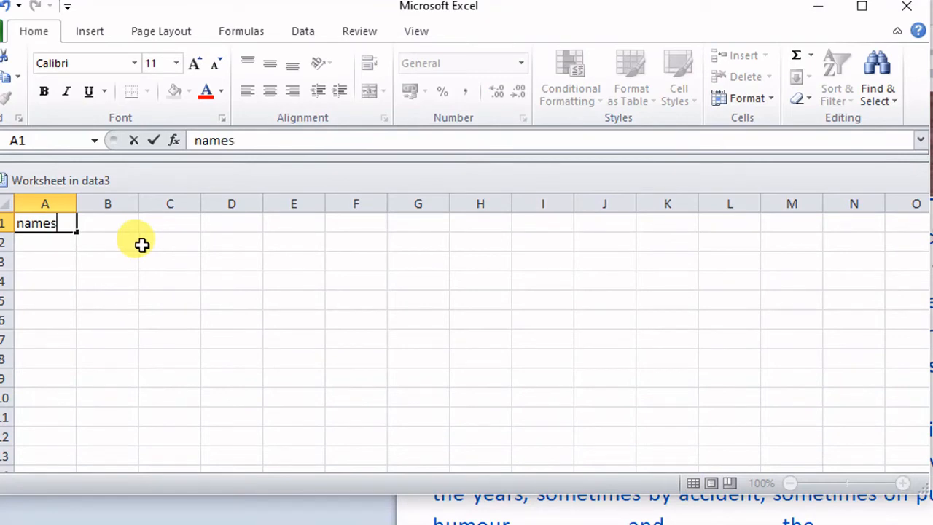
{"action": "key", "text": "Tab"}
{"action": "type", "text": "phy"}
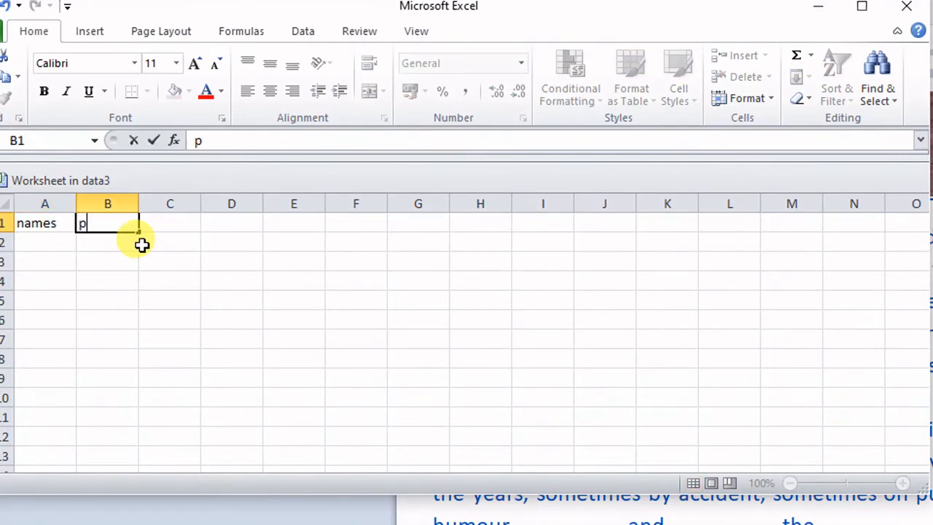
{"action": "key", "text": "Tab"}
{"action": "type", "text": "che"}
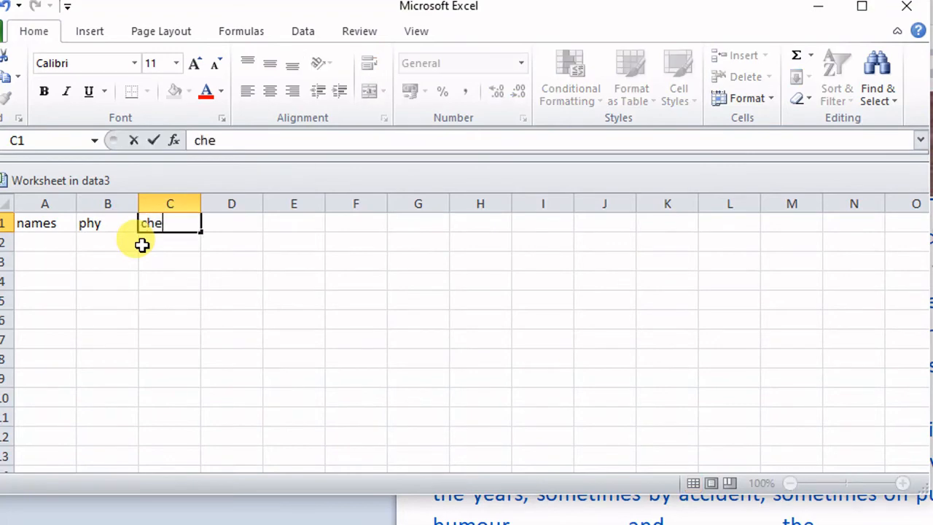
{"action": "key", "text": "Tab"}
{"action": "type", "text": "m"}
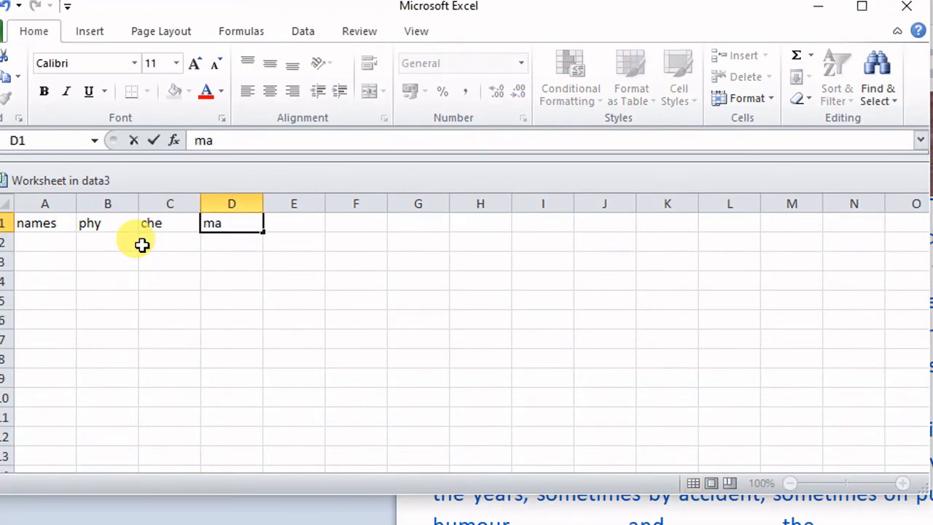
{"action": "type", "text": "ath"}
{"action": "key", "text": "Return"}
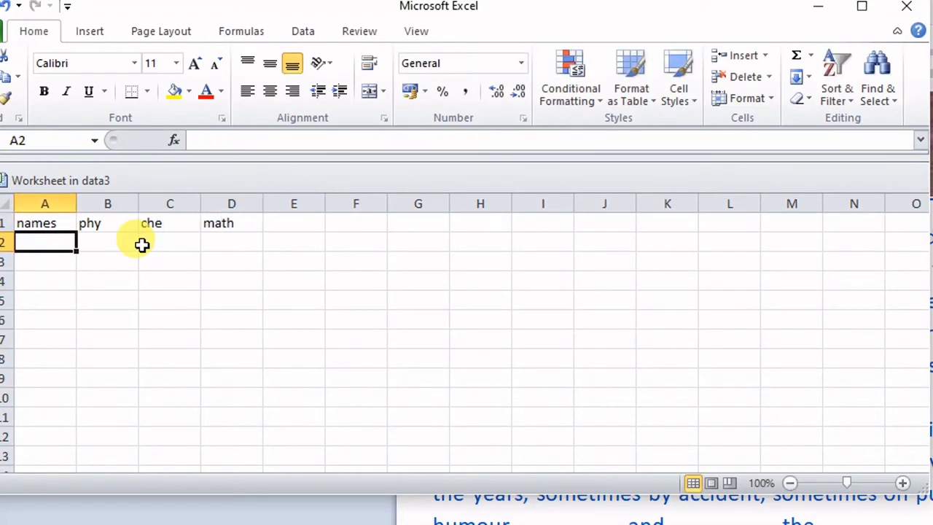
Fill row 2 with the first student's name and the marks 56, 86 and 97
{"action": "type", "text": "mahi"}
{"action": "key", "text": "Tab"}
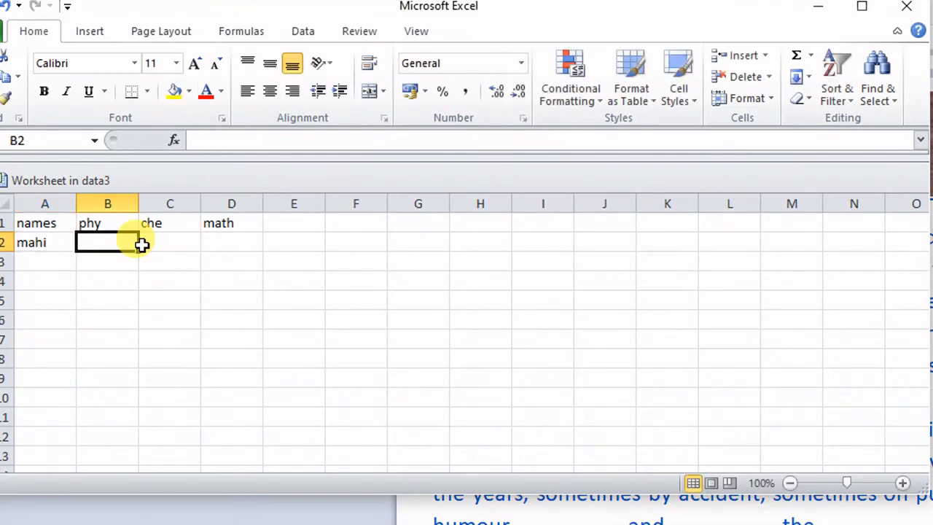
{"action": "type", "text": "56"}
{"action": "key", "text": "Tab"}
{"action": "type", "text": "86"}
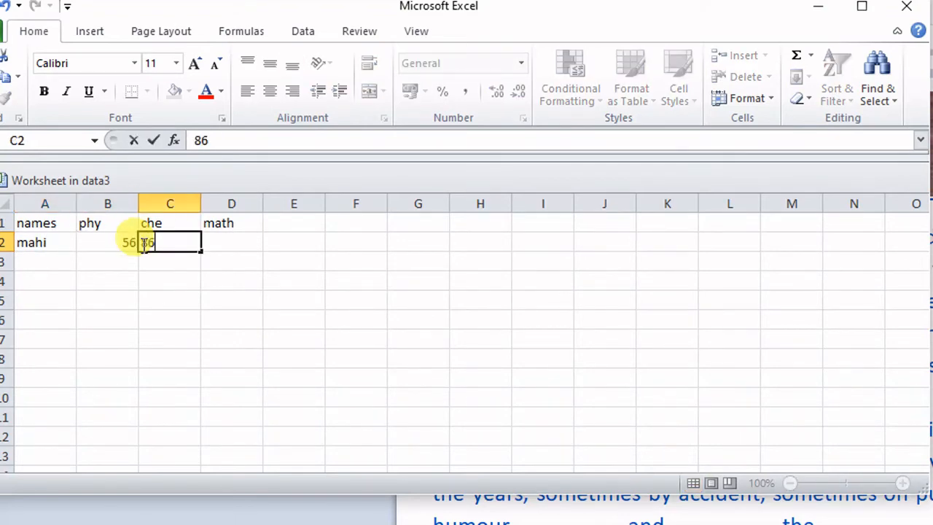
{"action": "key", "text": "Tab"}
{"action": "type", "text": "78"}
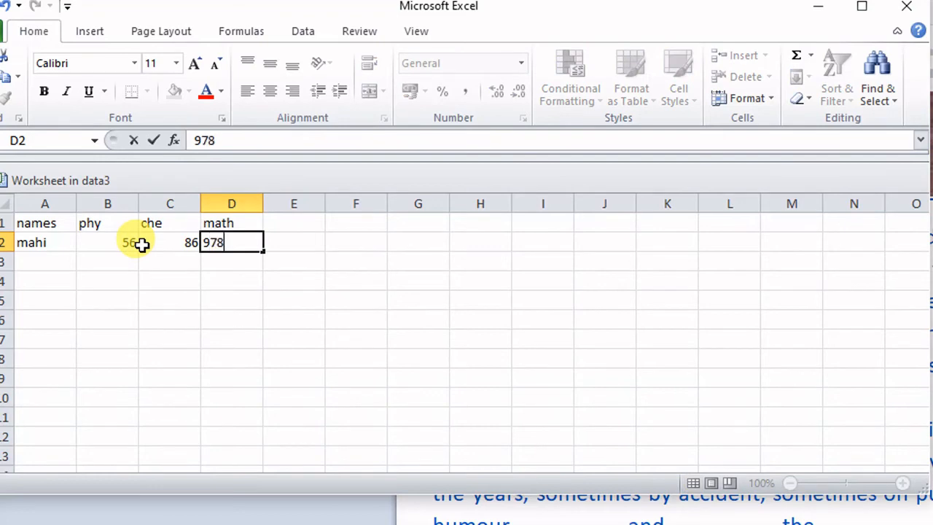
{"action": "key", "text": "Return"}
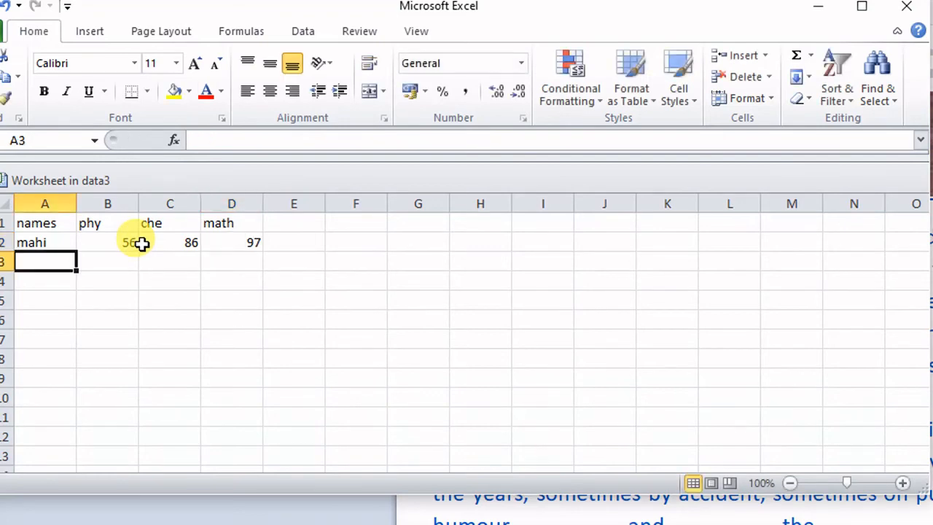
Fill row 3 with the second student's name and the marks 67, 84 and 86, and close Excel to return to WordPad
{"action": "type", "text": "ram"}
{"action": "key", "text": "Tab"}
{"action": "type", "text": "67"}
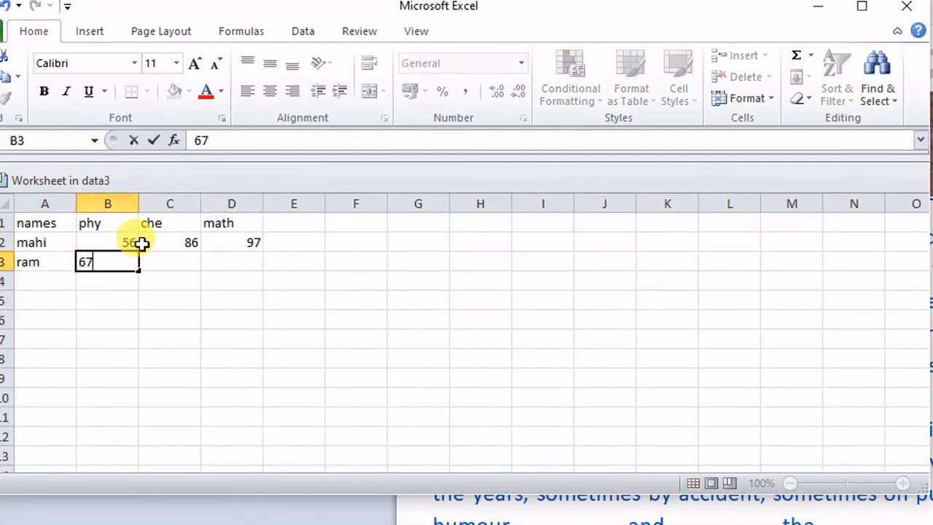
{"action": "key", "text": "Tab"}
{"action": "type", "text": "84"}
{"action": "key", "text": "Tab"}
{"action": "type", "text": "86"}
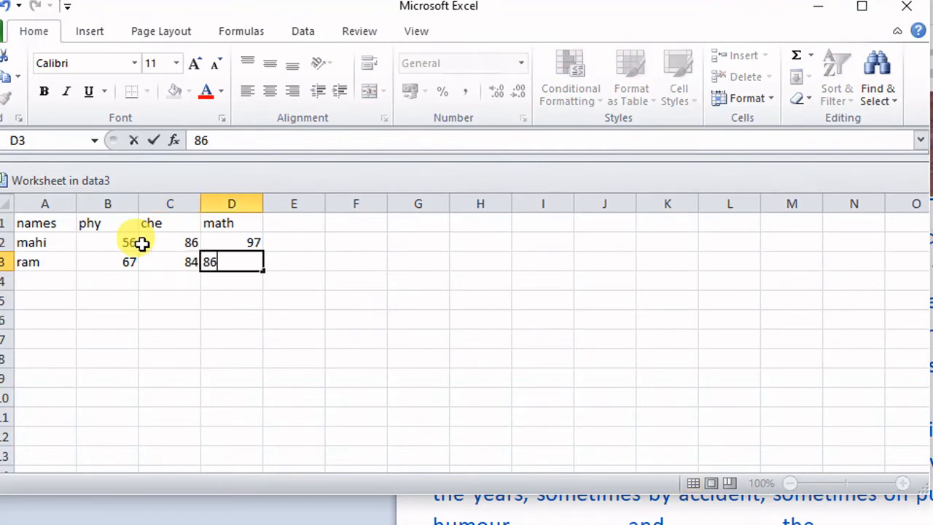
{"action": "left_click", "coordinate": [861, 6]}
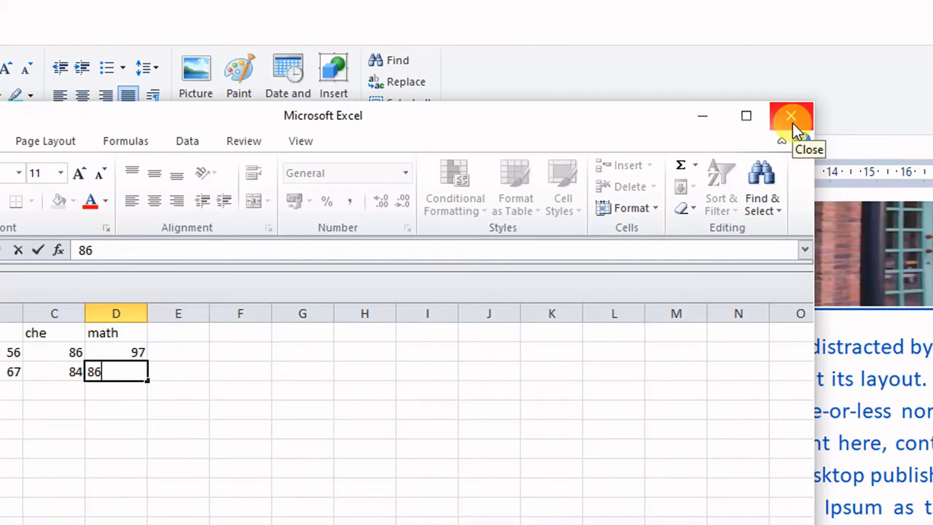
{"action": "left_click", "coordinate": [792, 123]}
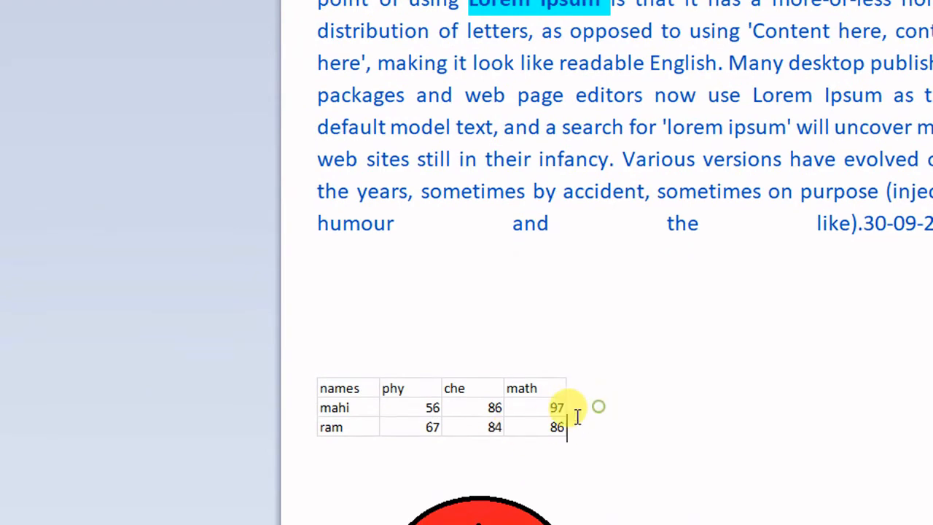
Reopen the embedded worksheet, add a third student's name with marks 54, 45 and 76 in row 4, and close Excel
{"action": "double_click", "coordinate": [474, 412]}
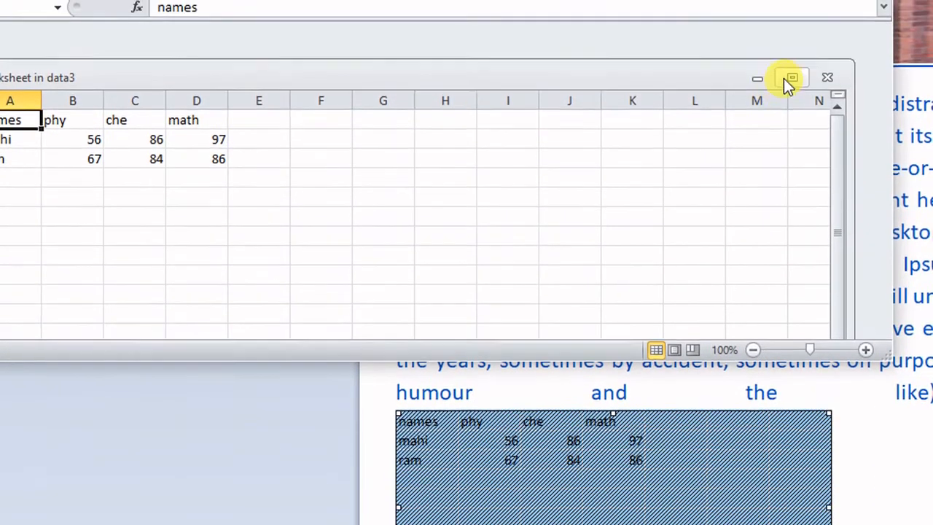
{"action": "left_click", "coordinate": [791, 78]}
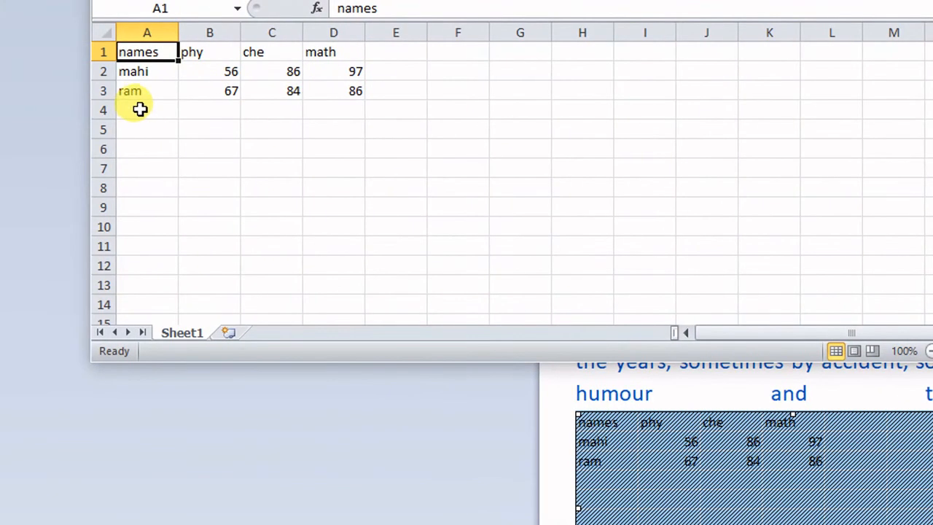
{"action": "left_click", "coordinate": [142, 109]}
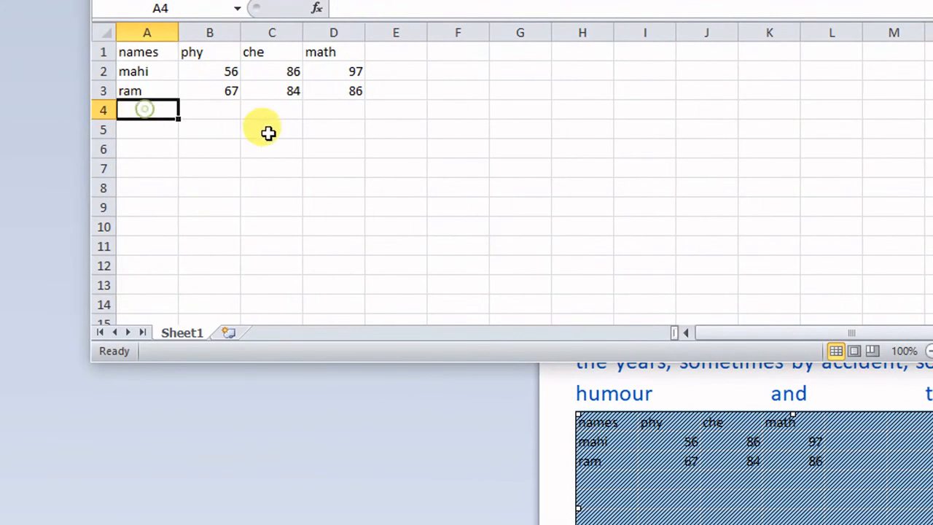
{"action": "type", "text": "syam"}
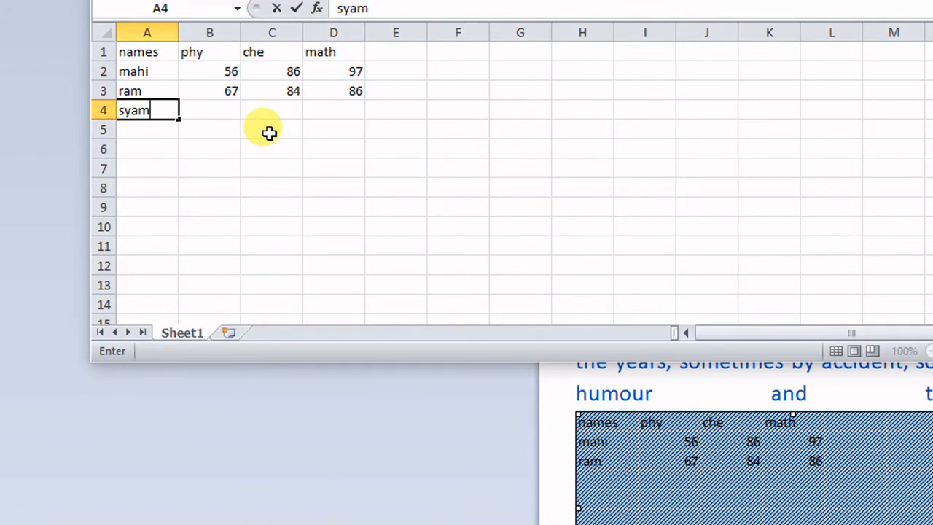
{"action": "key", "text": "Tab"}
{"action": "type", "text": "5465"}
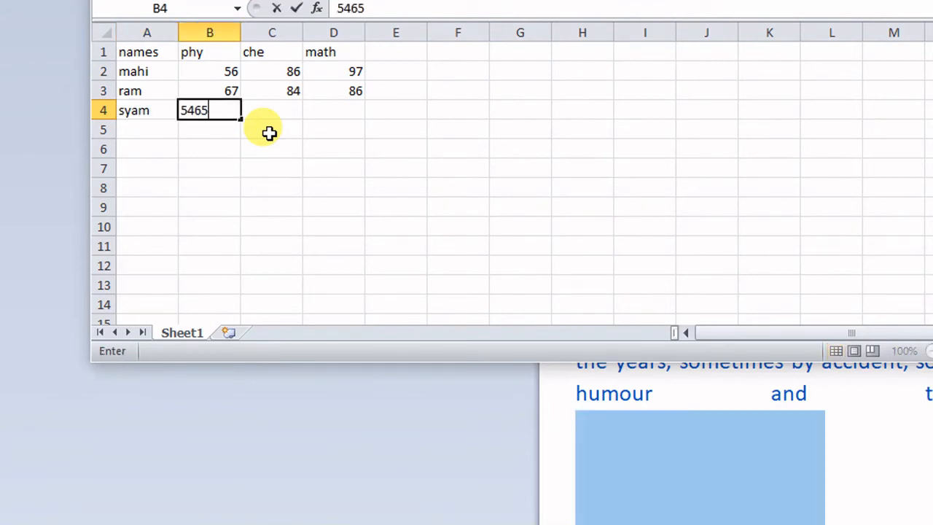
{"action": "key", "text": "Tab"}
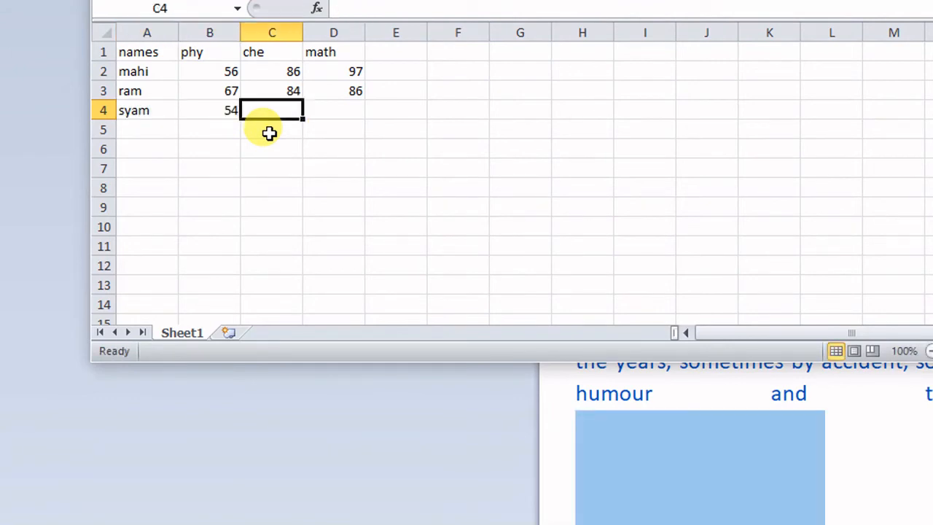
{"action": "type", "text": "45"}
{"action": "key", "text": "Tab"}
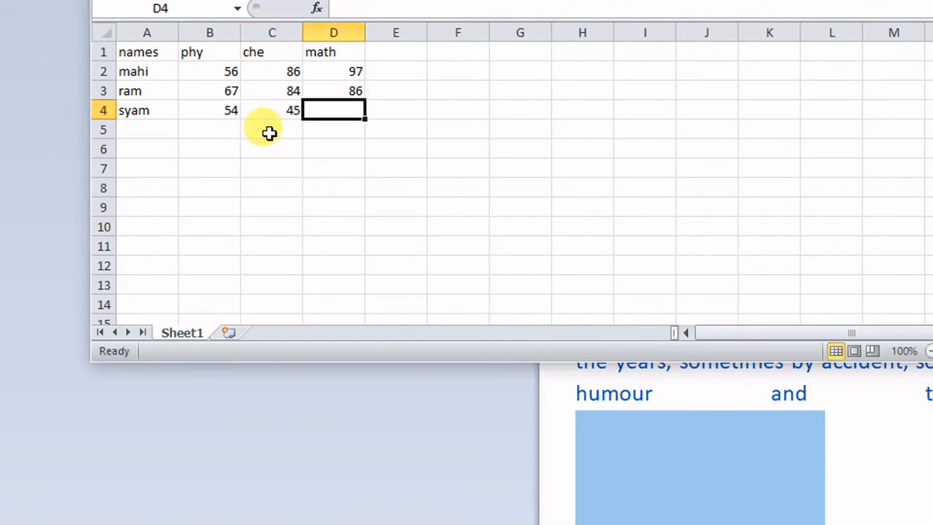
{"action": "type", "text": "76"}
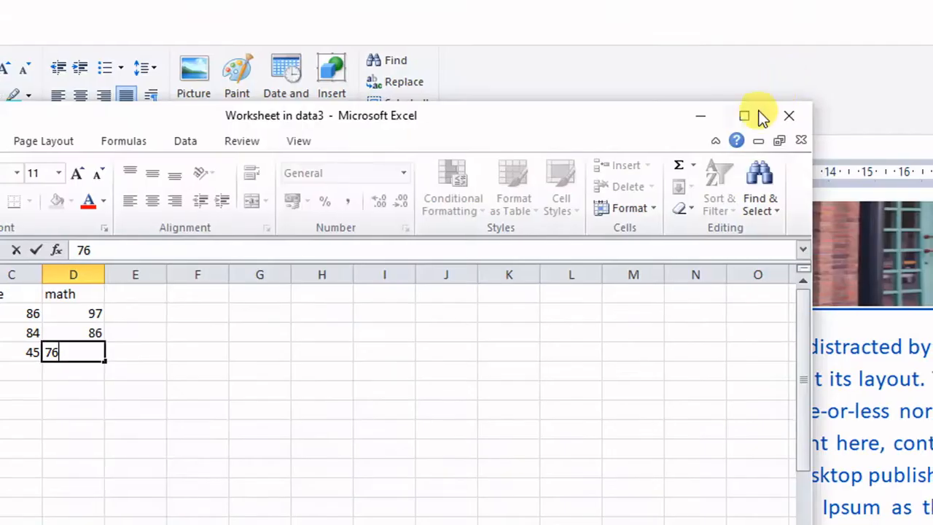
{"action": "left_click", "coordinate": [792, 116]}
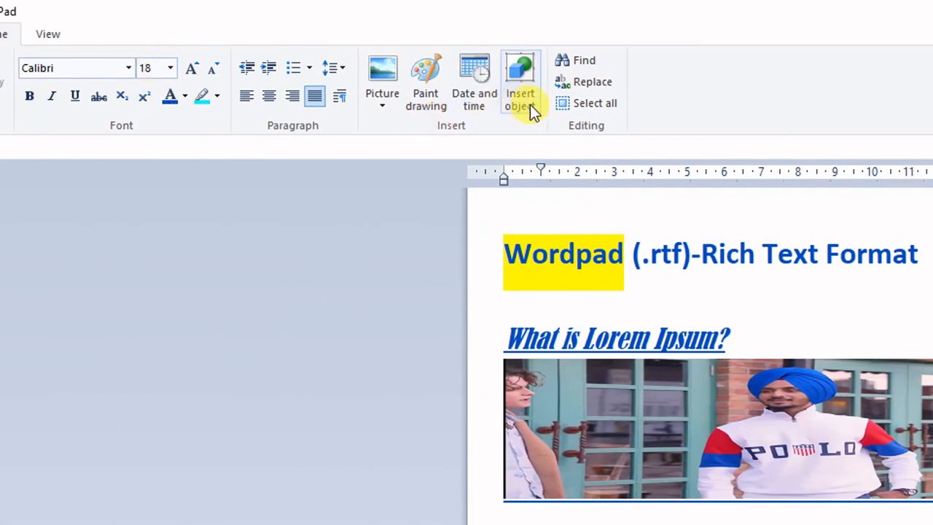
Search the document for "of" and step through two successive matches, keeping the Find dialog clear of the text
{"action": "left_click", "coordinate": [584, 63]}
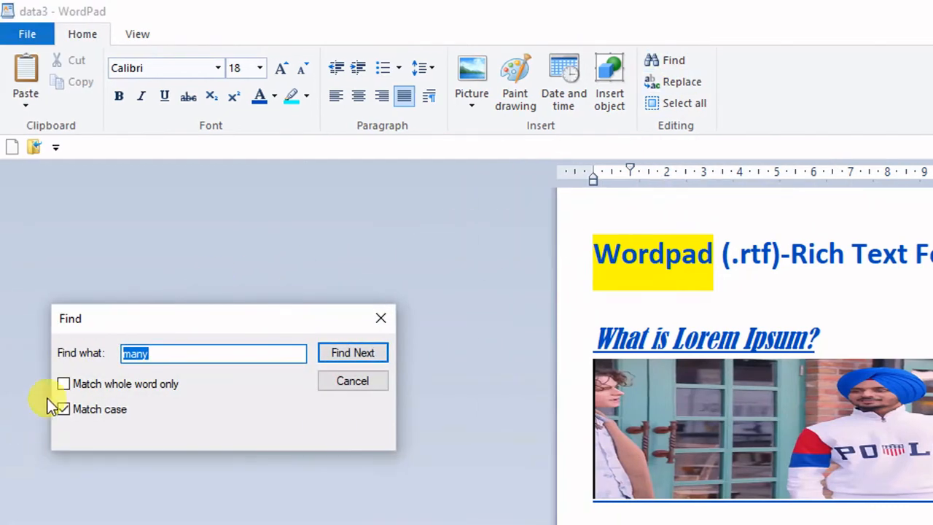
{"action": "left_click_drag", "start_coordinate": [121, 329], "coordinate": [595, 229]}
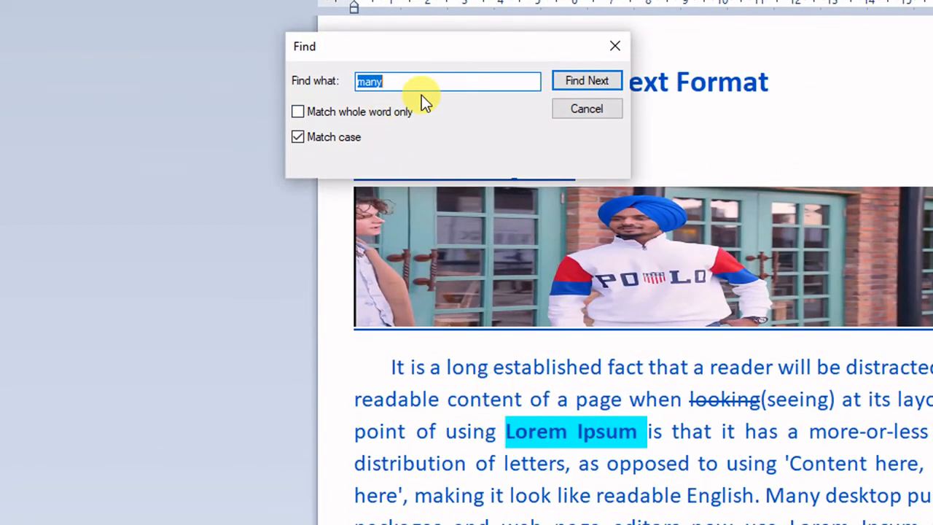
{"action": "type", "text": "of"}
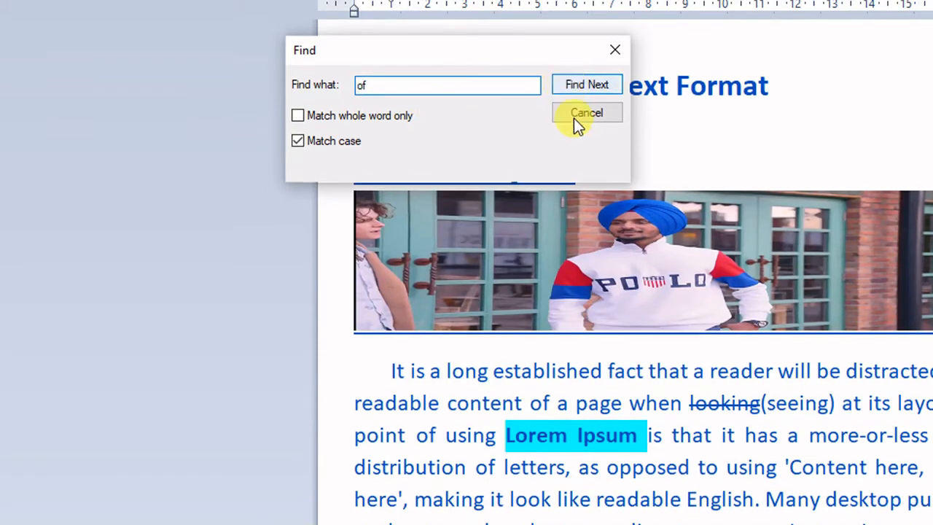
{"action": "left_click", "coordinate": [589, 86]}
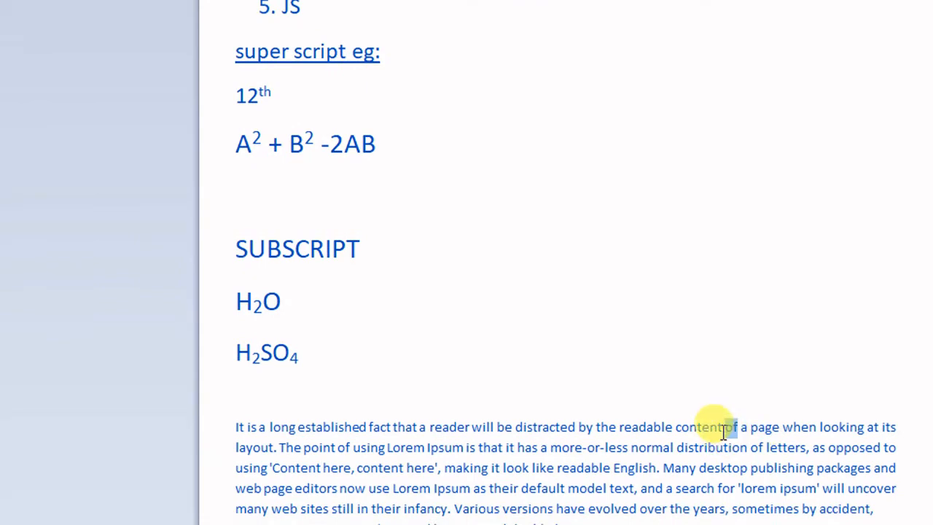
{"action": "left_click_drag", "start_coordinate": [347, 0], "coordinate": [587, 78]}
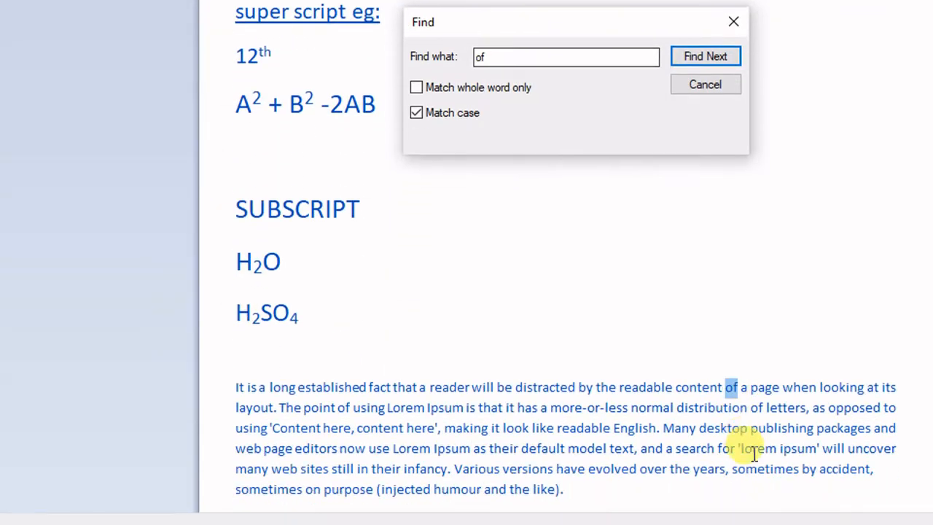
{"action": "left_click", "coordinate": [700, 61]}
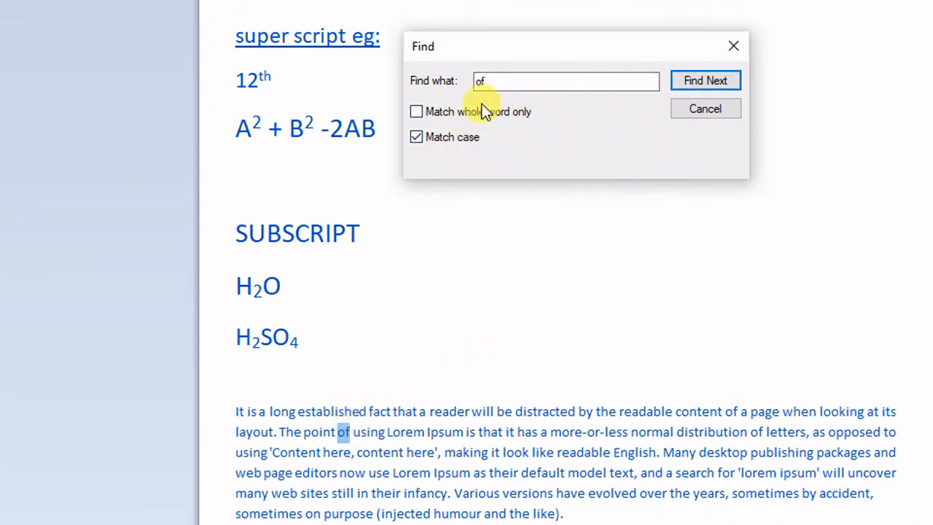
Step through the successive matches of "of" in the document with case matching on
{"action": "left_click_drag", "start_coordinate": [491, 80], "coordinate": [471, 81]}
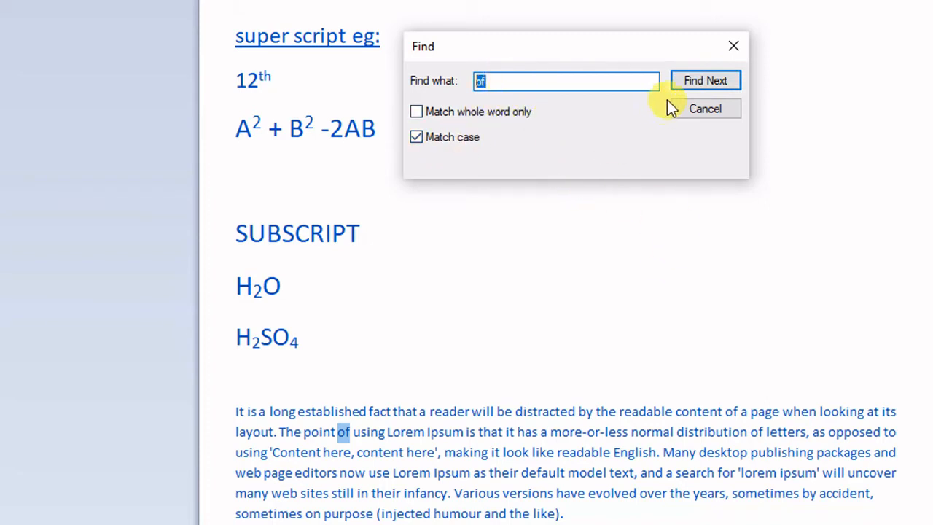
{"action": "left_click", "coordinate": [690, 86]}
{"action": "left_click", "coordinate": [691, 86]}
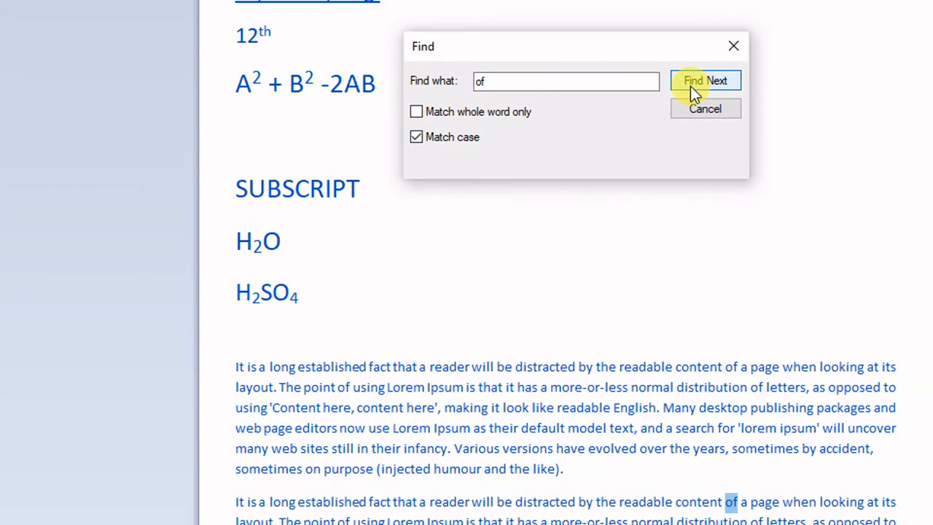
{"action": "left_click", "coordinate": [690, 86]}
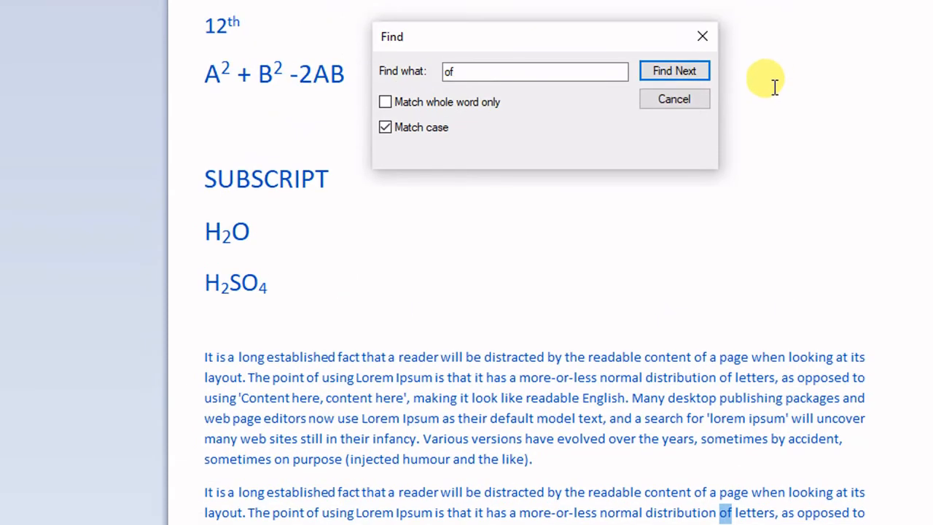
{"action": "left_click", "coordinate": [693, 78]}
{"action": "left_click", "coordinate": [692, 79]}
{"action": "left_click", "coordinate": [692, 80]}
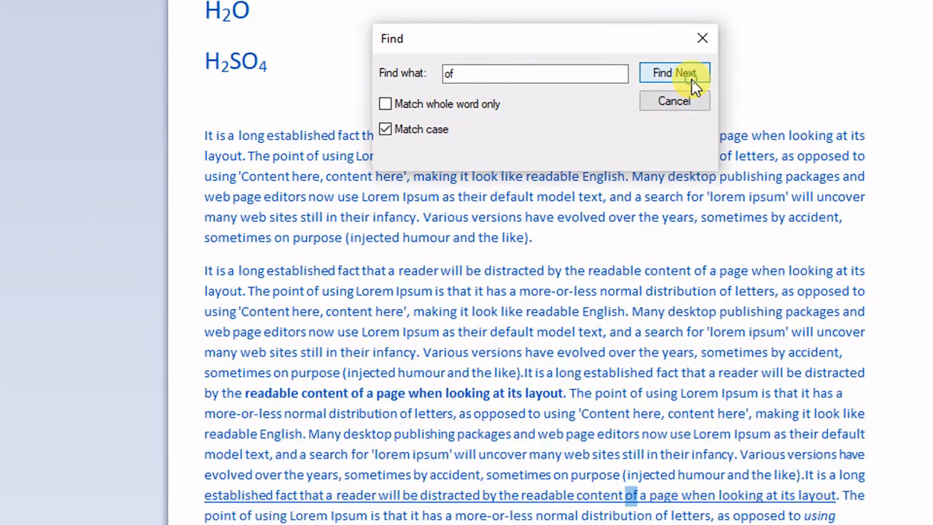
{"action": "left_click", "coordinate": [691, 80]}
{"action": "left_click", "coordinate": [692, 80]}
{"action": "left_click", "coordinate": [692, 80]}
{"action": "left_click", "coordinate": [692, 79]}
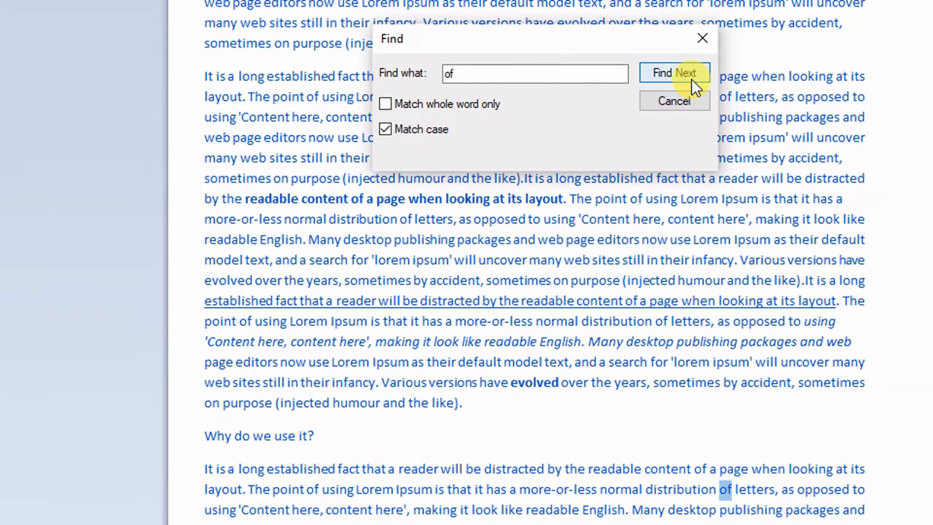
{"action": "left_click", "coordinate": [692, 80]}
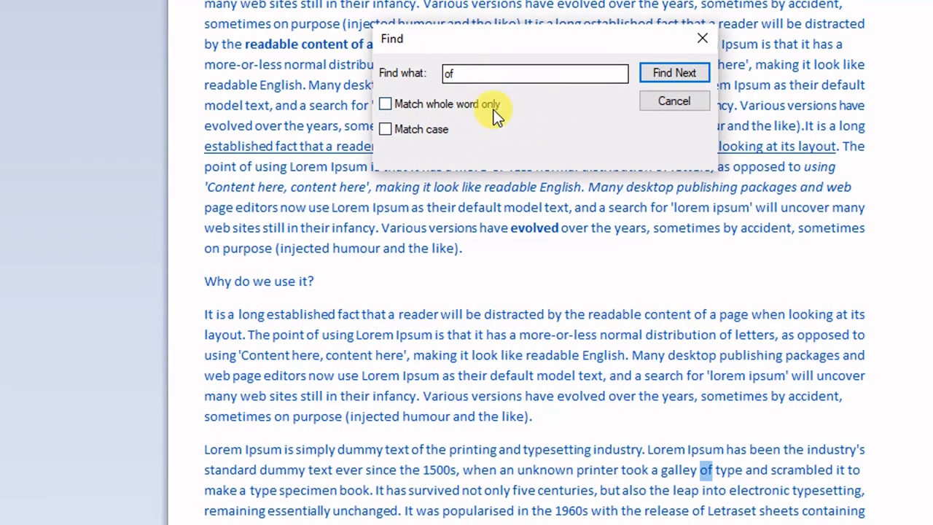
Step through the matches of "of" with case matching off, restarting the search from the "Why do we use it?" heading
{"action": "left_click", "coordinate": [686, 79]}
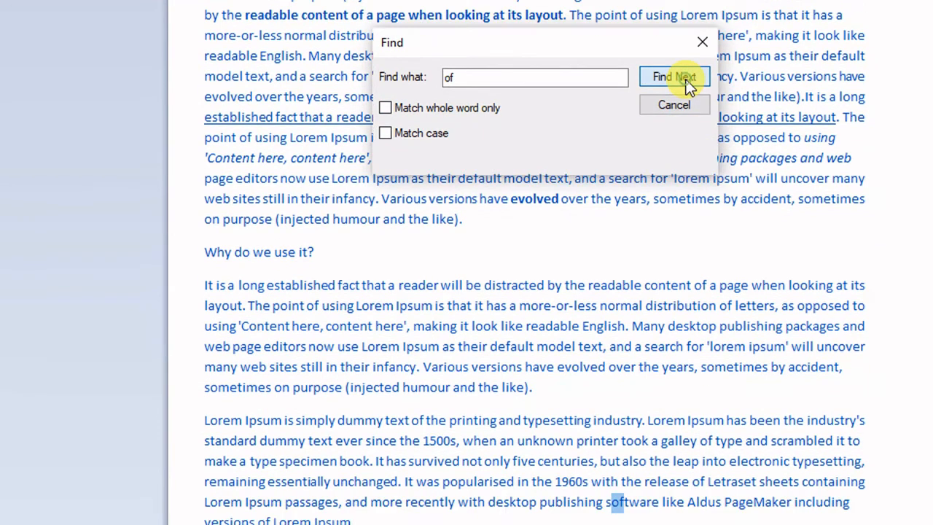
{"action": "left_click", "coordinate": [686, 79]}
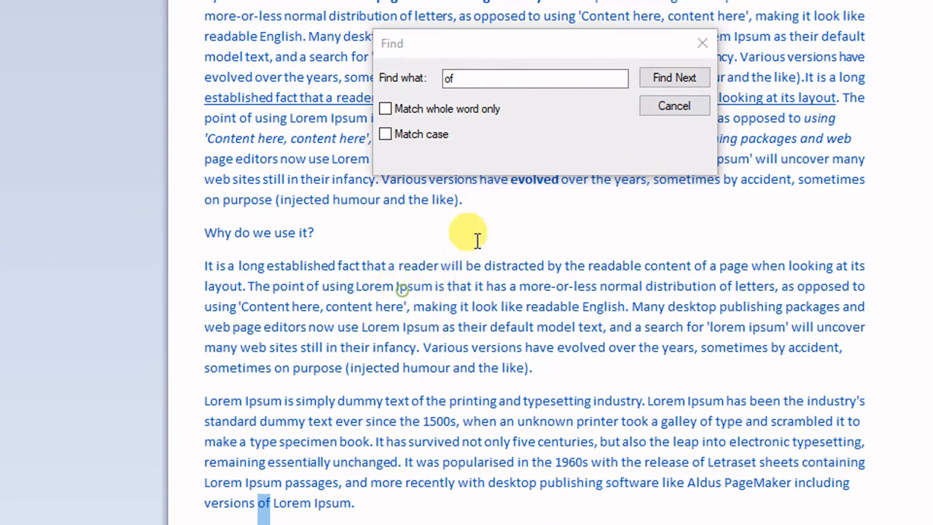
{"action": "left_click", "coordinate": [313, 232]}
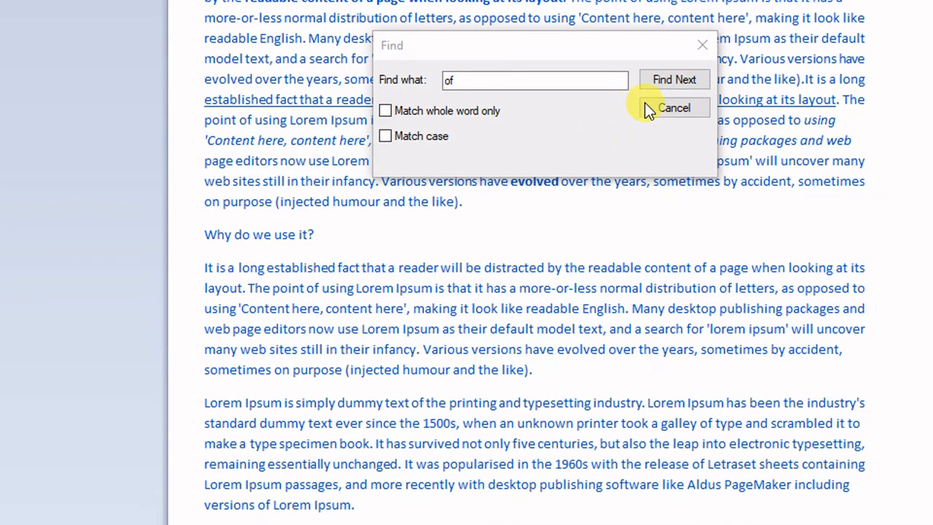
{"action": "left_click", "coordinate": [669, 86]}
{"action": "left_click", "coordinate": [670, 87]}
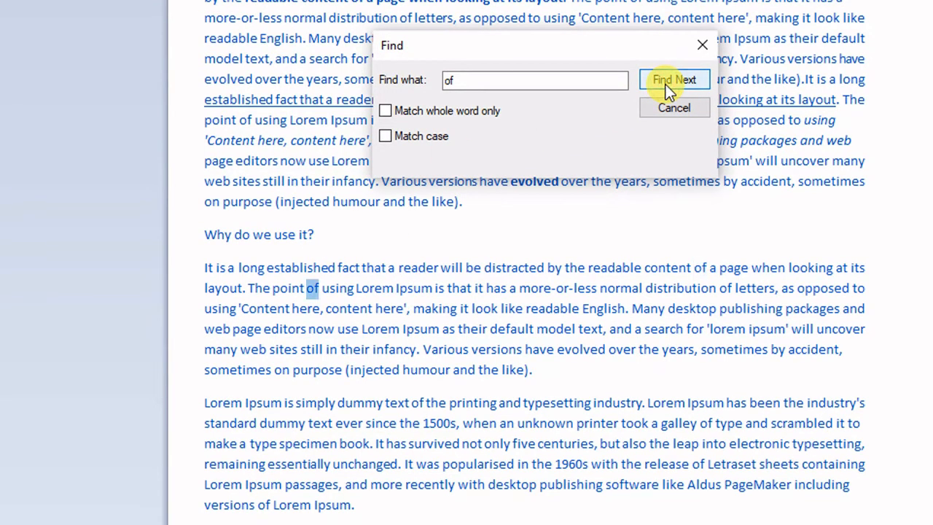
{"action": "left_click", "coordinate": [668, 86]}
{"action": "left_click", "coordinate": [668, 87]}
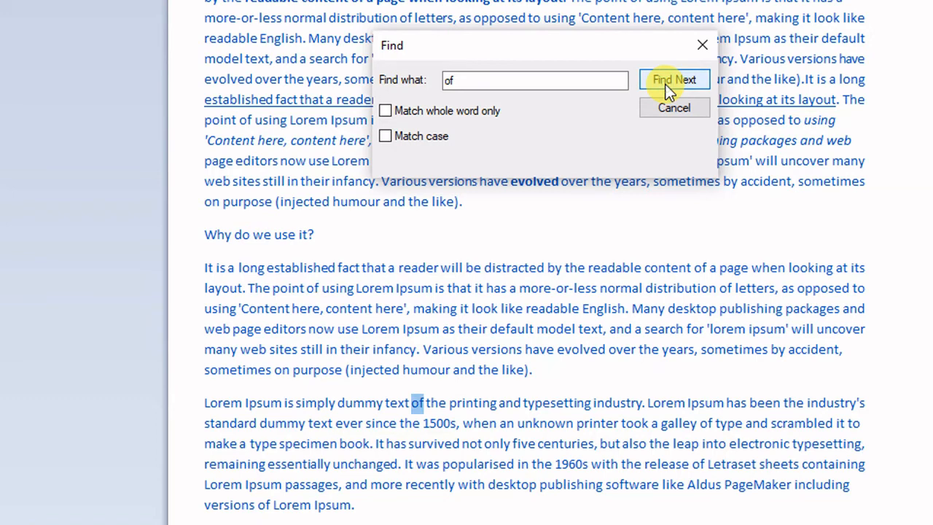
{"action": "left_click", "coordinate": [668, 86]}
{"action": "left_click", "coordinate": [669, 87]}
{"action": "left_click", "coordinate": [669, 88]}
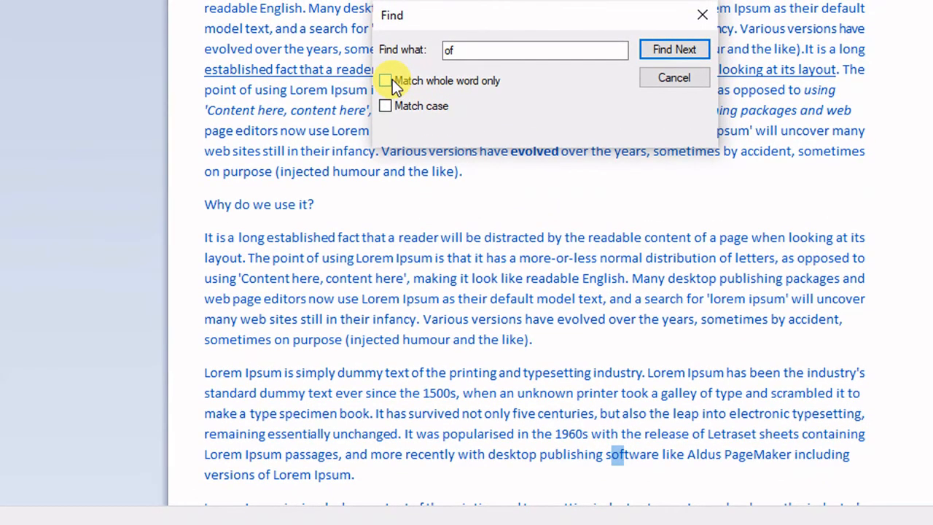
Restrict the search to whole words, step through the matches of "of", and close the Find dialog
{"action": "left_click", "coordinate": [392, 79]}
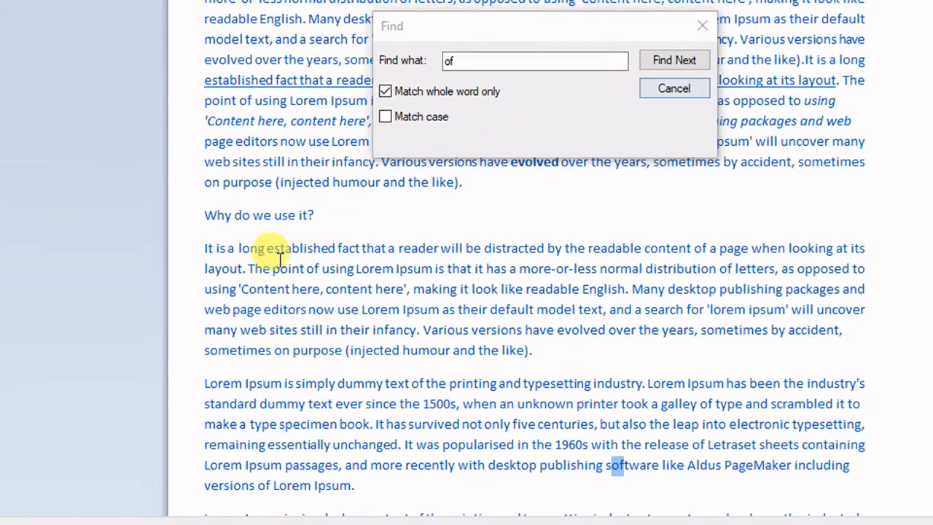
{"action": "left_click", "coordinate": [664, 61]}
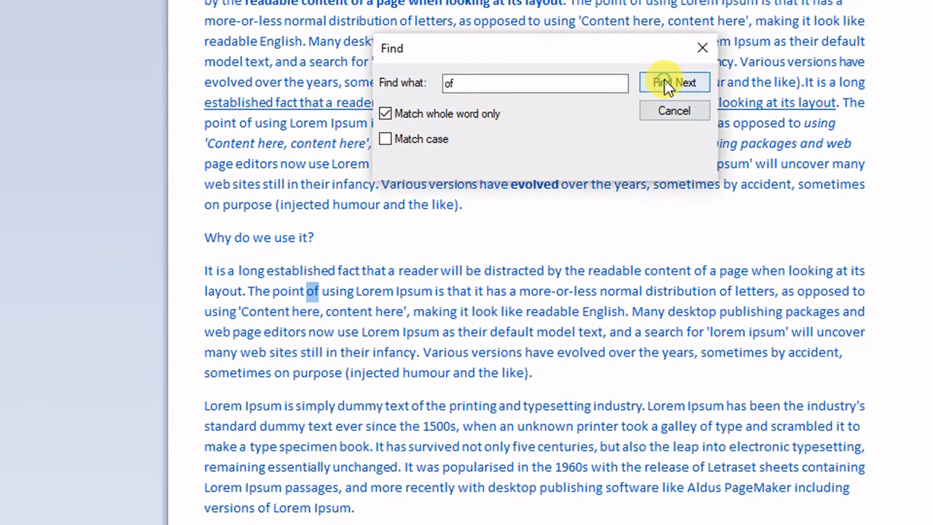
{"action": "left_click", "coordinate": [664, 81]}
{"action": "left_click", "coordinate": [664, 82]}
{"action": "left_click", "coordinate": [664, 82]}
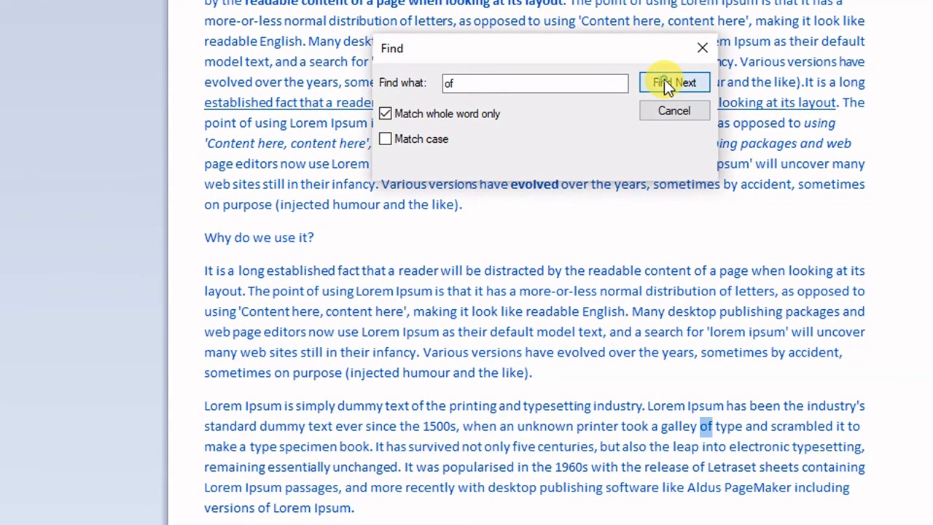
{"action": "left_click", "coordinate": [664, 82]}
{"action": "left_click", "coordinate": [664, 80]}
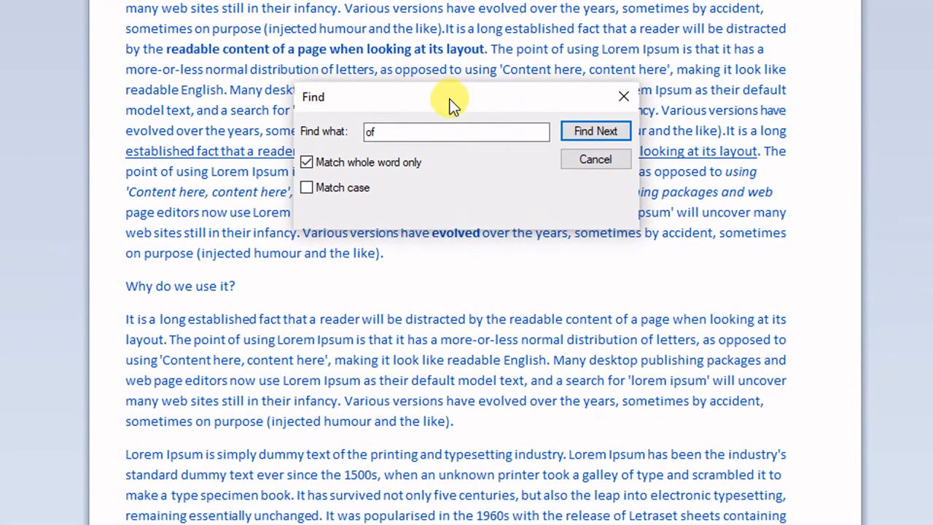
{"action": "key", "text": "Escape"}
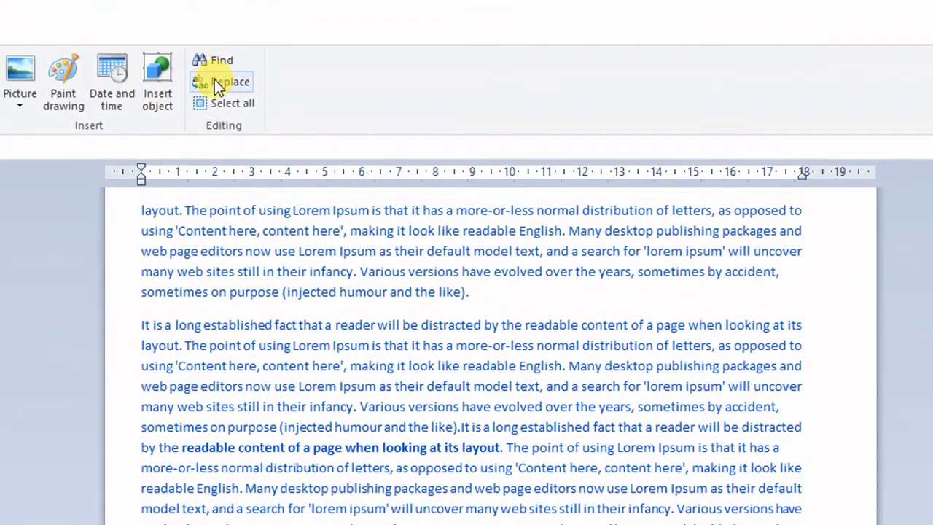
Open the Replace dialog, reposition it over the page, and enter "are" as the replacement for "of"
{"action": "left_click", "coordinate": [226, 81]}
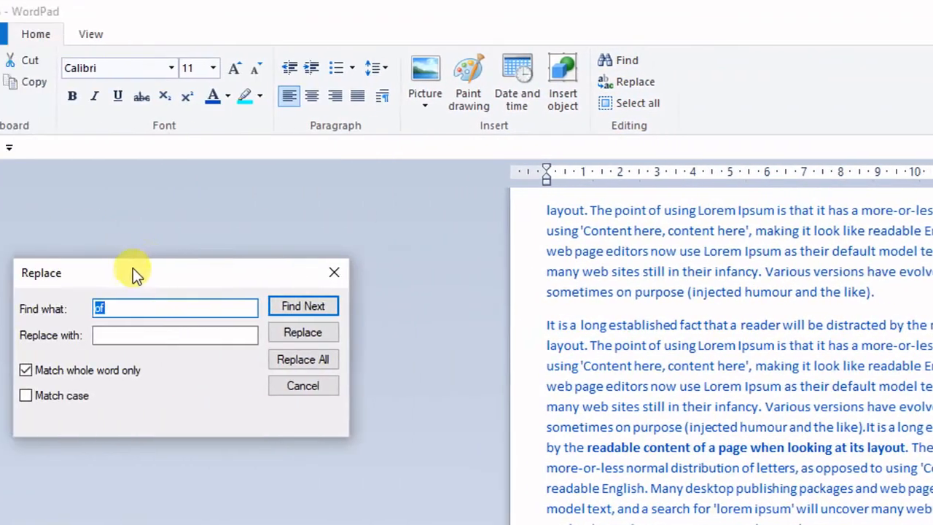
{"action": "left_click_drag", "start_coordinate": [141, 270], "coordinate": [643, 227]}
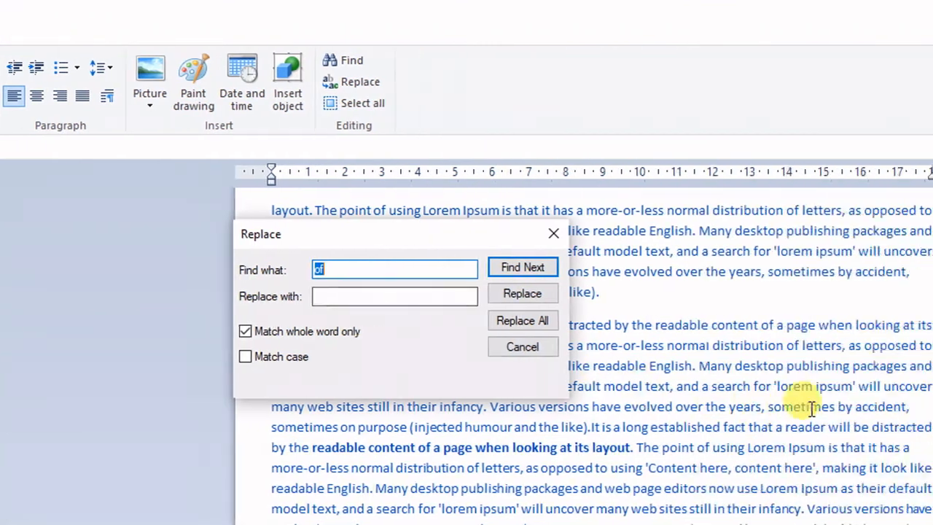
{"action": "left_click_drag", "start_coordinate": [398, 227], "coordinate": [556, 139]}
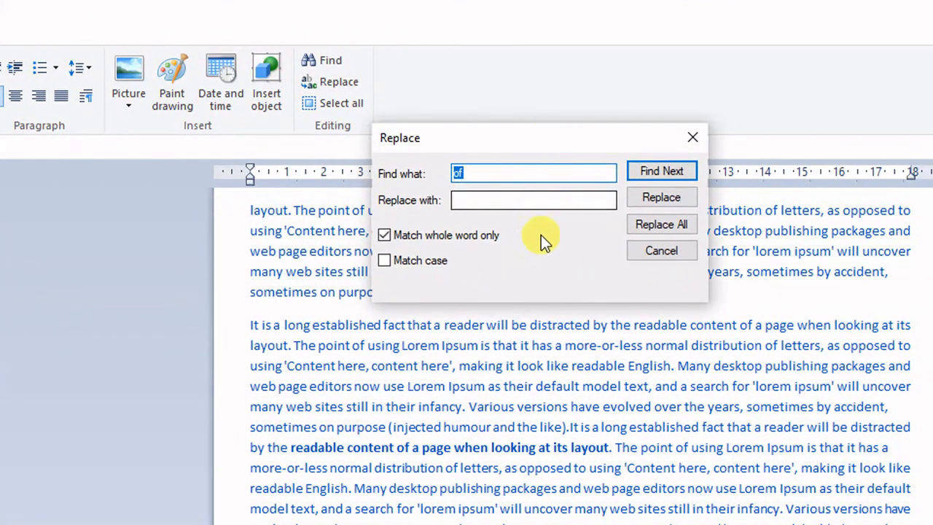
{"action": "left_click", "coordinate": [479, 202]}
{"action": "type", "text": "are"}
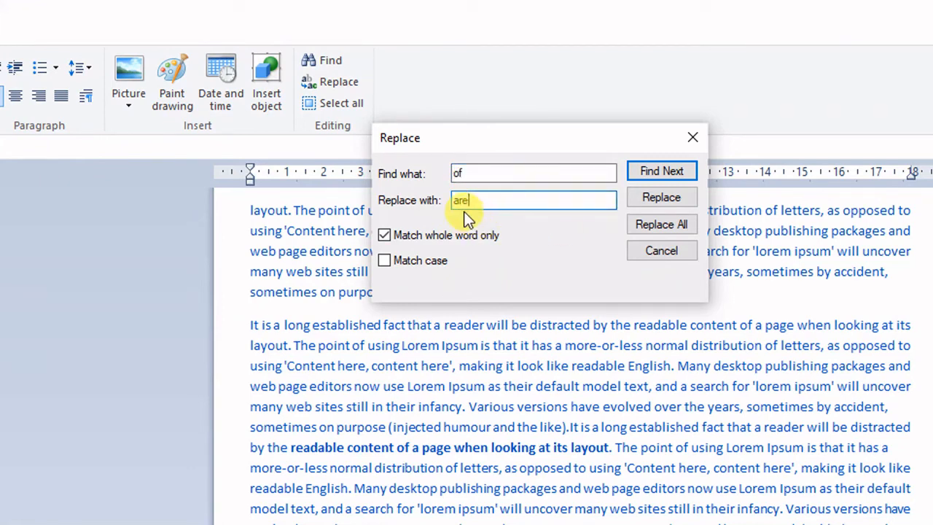
Turn off whole-word matching, replace every "of" in the document with "are", and close the Replace dialog
{"action": "double_click", "coordinate": [458, 173]}
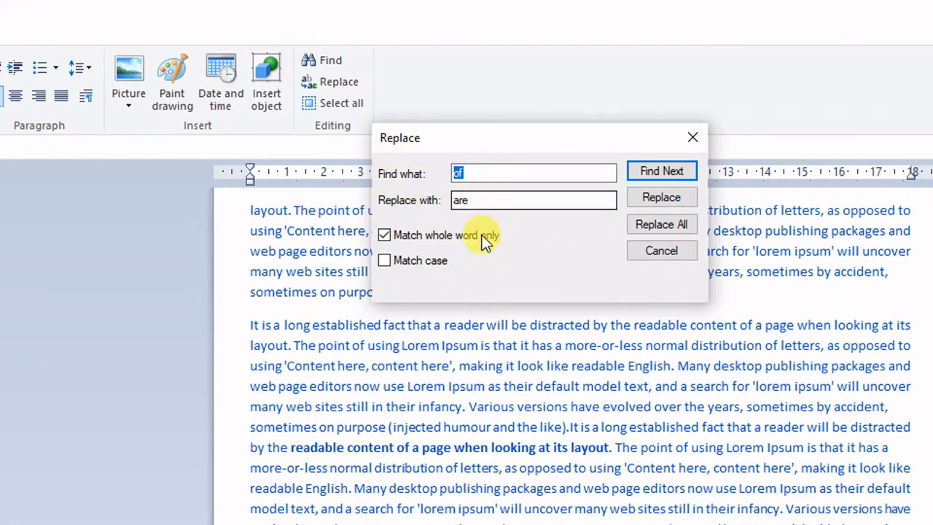
{"action": "double_click", "coordinate": [463, 200]}
{"action": "left_click", "coordinate": [384, 234]}
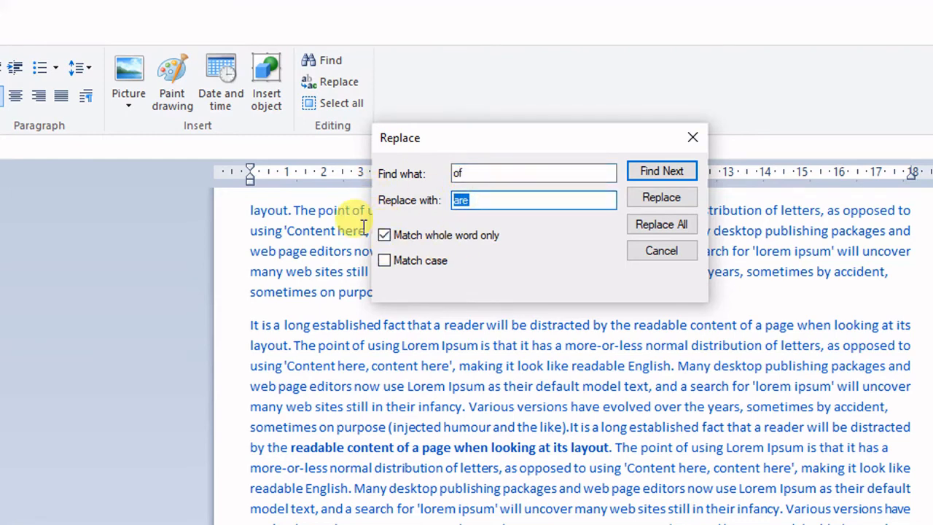
{"action": "left_click", "coordinate": [445, 240]}
{"action": "double_click", "coordinate": [486, 172]}
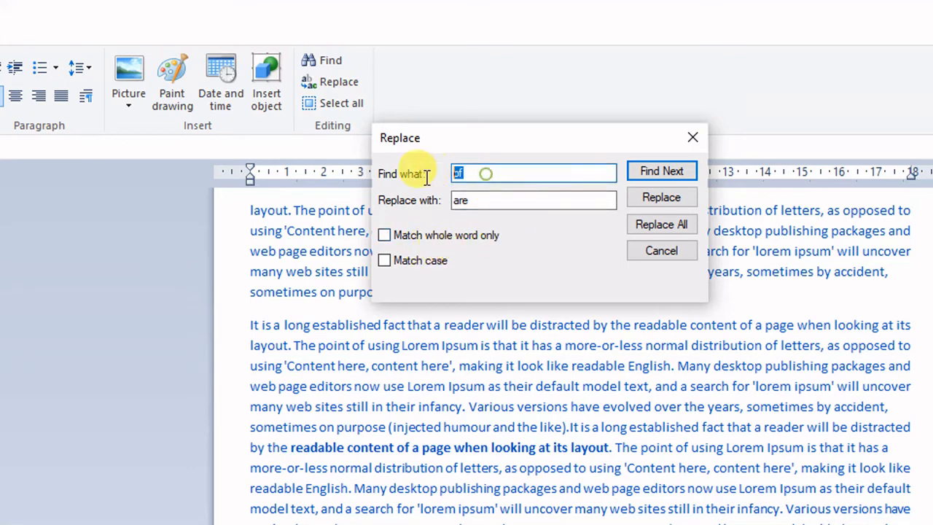
{"action": "double_click", "coordinate": [461, 199]}
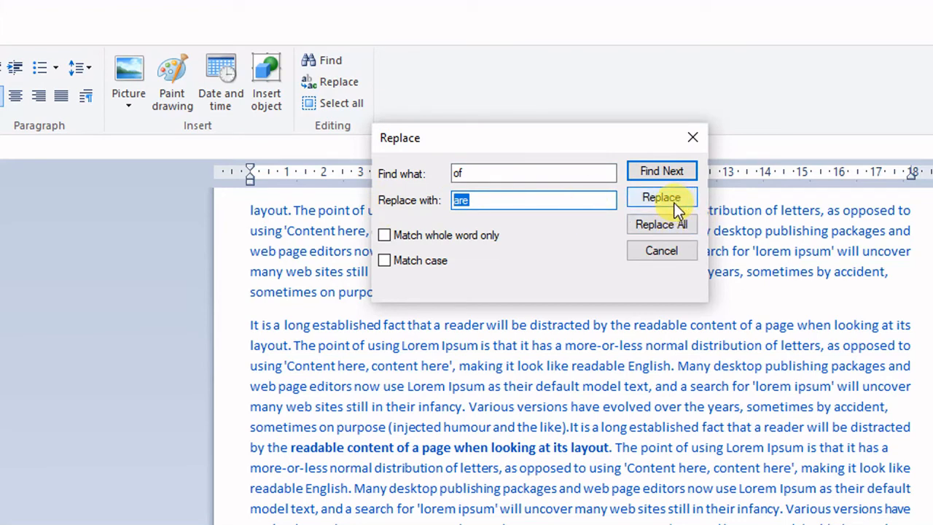
{"action": "left_click_drag", "start_coordinate": [515, 175], "coordinate": [433, 176]}
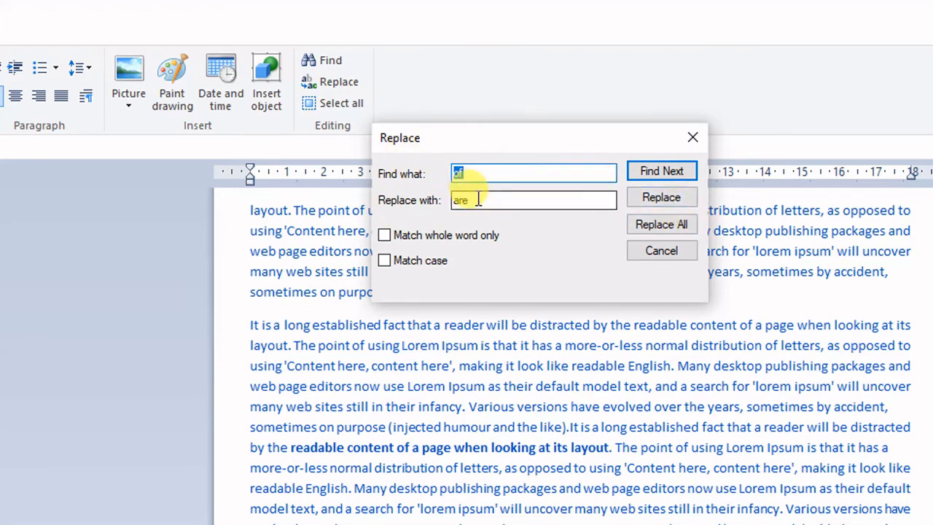
{"action": "left_click_drag", "start_coordinate": [478, 200], "coordinate": [413, 209]}
{"action": "left_click", "coordinate": [652, 227]}
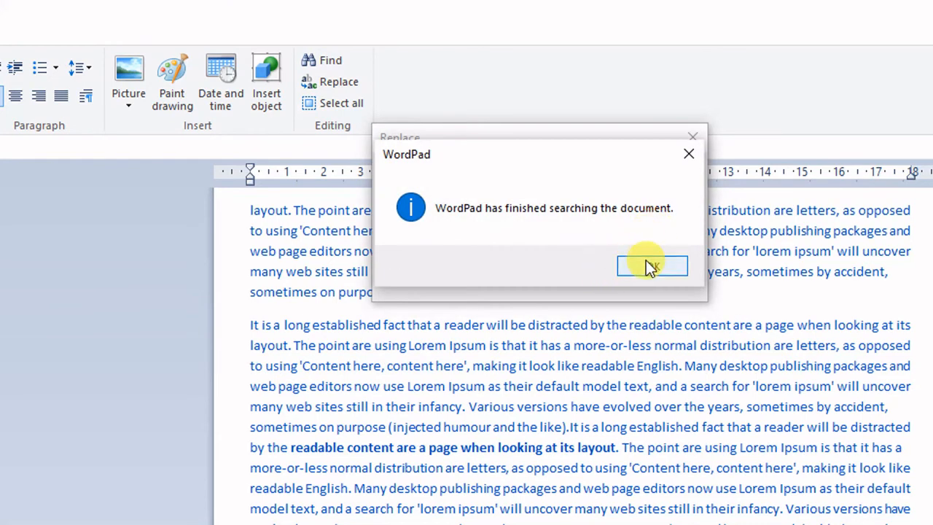
{"action": "left_click", "coordinate": [651, 268]}
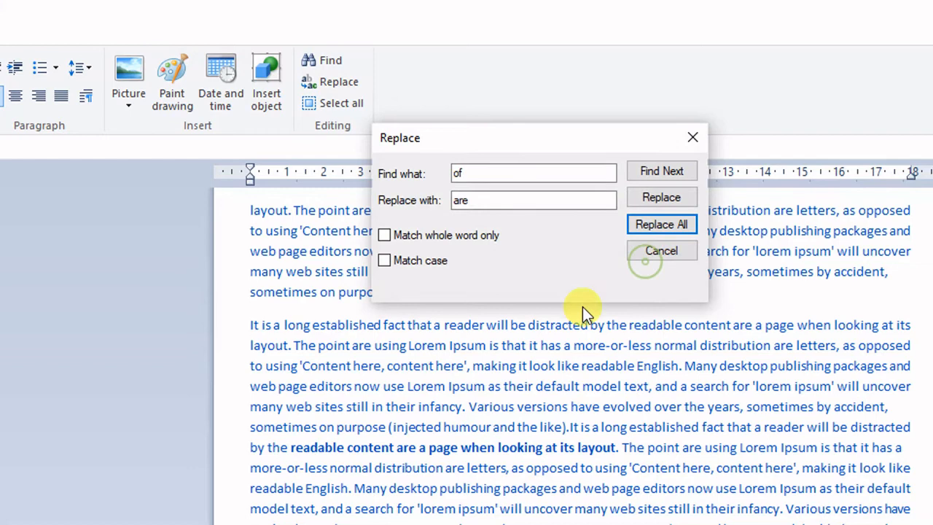
{"action": "left_click", "coordinate": [693, 139]}
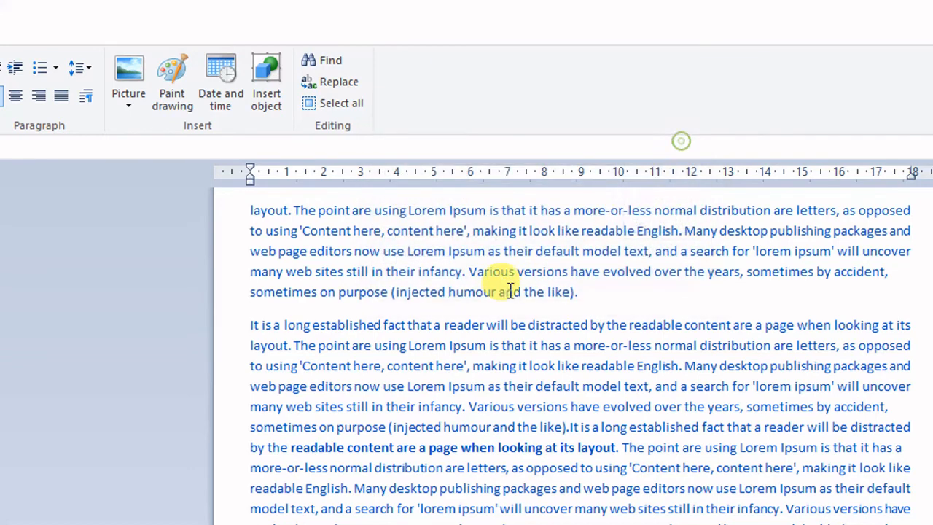
Search the document again for "of" to check for leftover matches, and close the Find dialog
{"action": "left_click", "coordinate": [325, 66]}
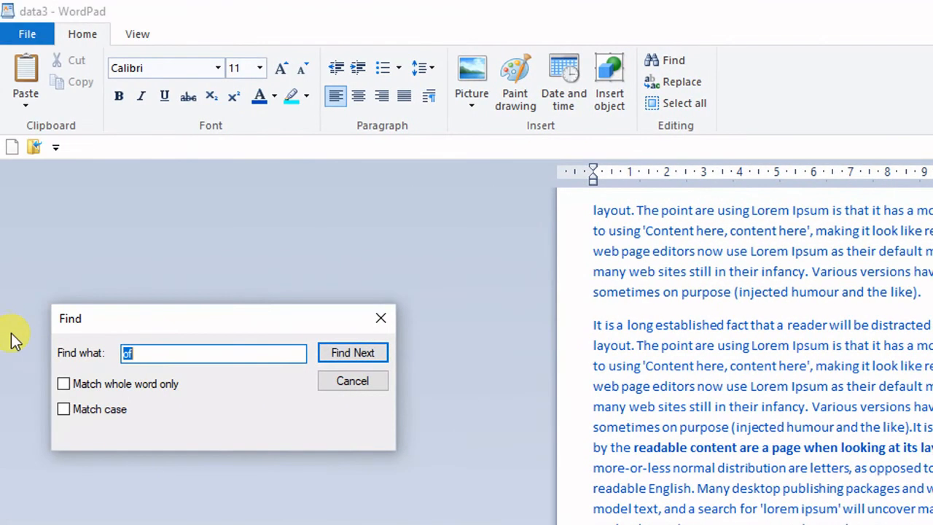
{"action": "left_click", "coordinate": [337, 354]}
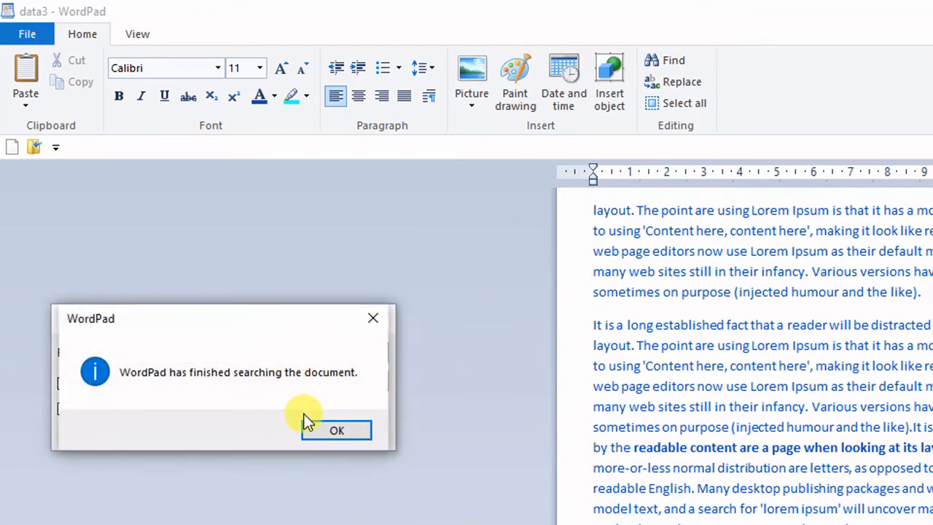
{"action": "left_click", "coordinate": [374, 321]}
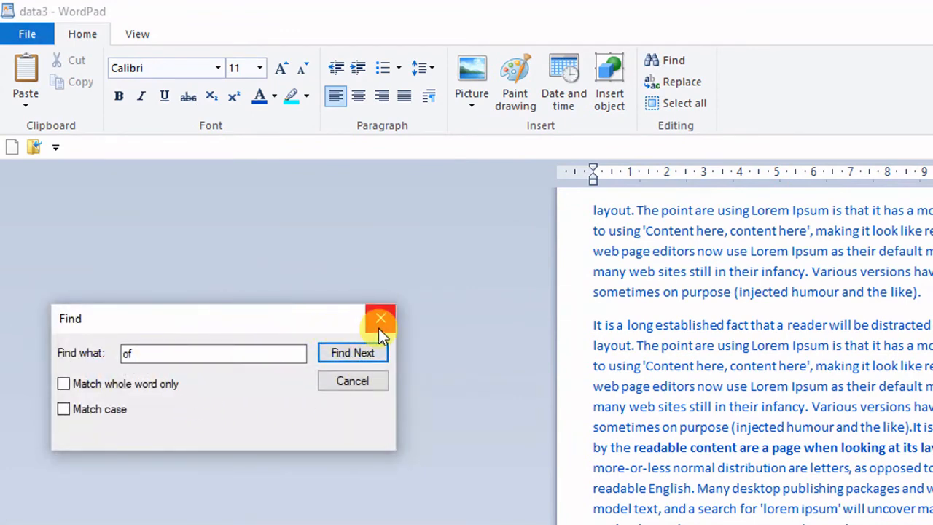
{"action": "left_click", "coordinate": [379, 320]}
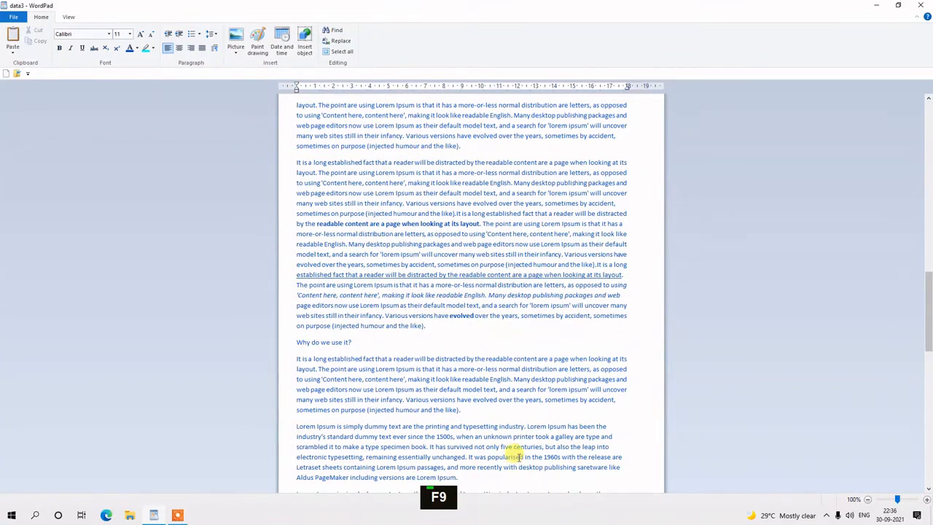
Select the entire contents of the document
{"action": "key", "text": "ctrl+a"}
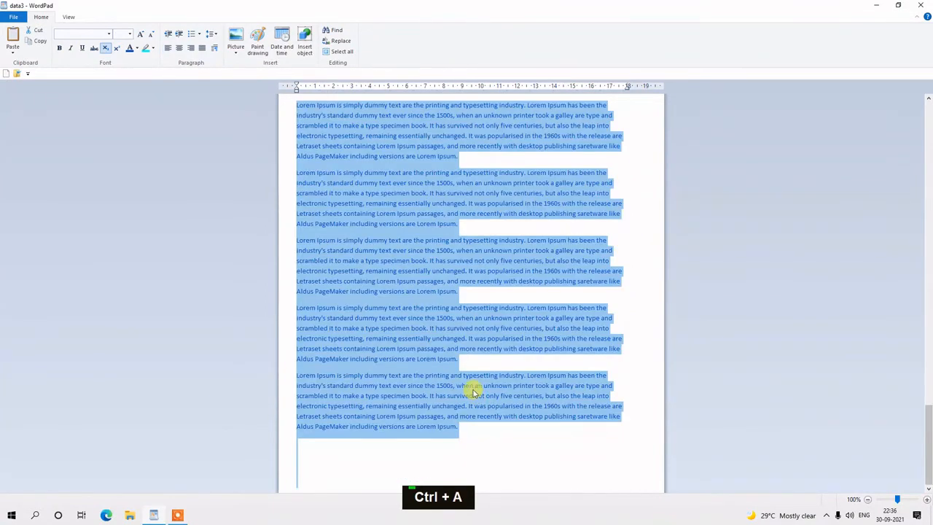
{"action": "scroll", "coordinate": [474, 391], "scroll_direction": "up", "scroll_amount": 2}
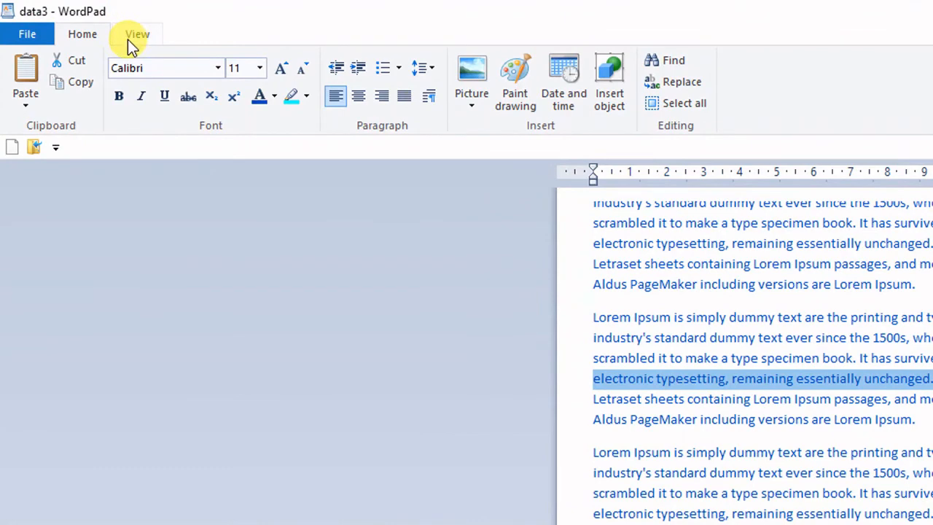
{"action": "key", "text": "alt+v"}
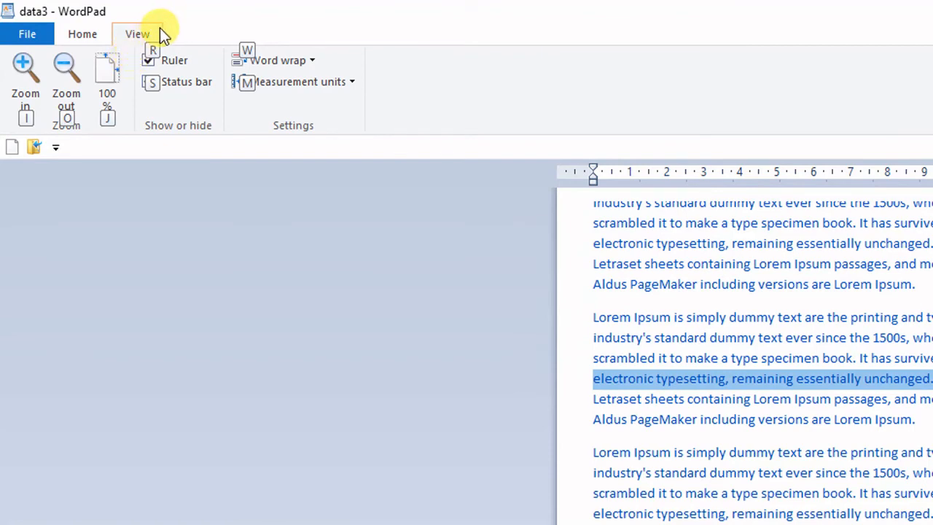
{"action": "left_click", "coordinate": [183, 28]}
{"action": "left_click", "coordinate": [87, 34]}
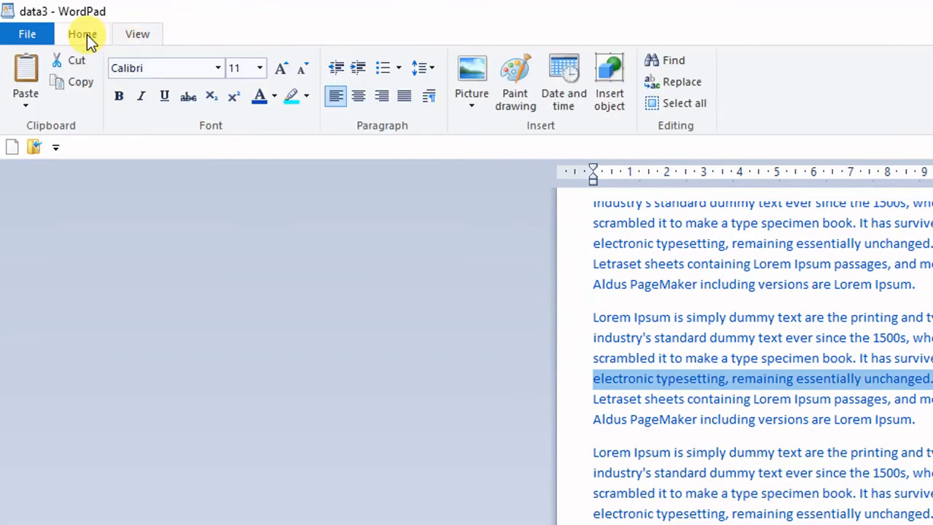
{"action": "left_click", "coordinate": [145, 35]}
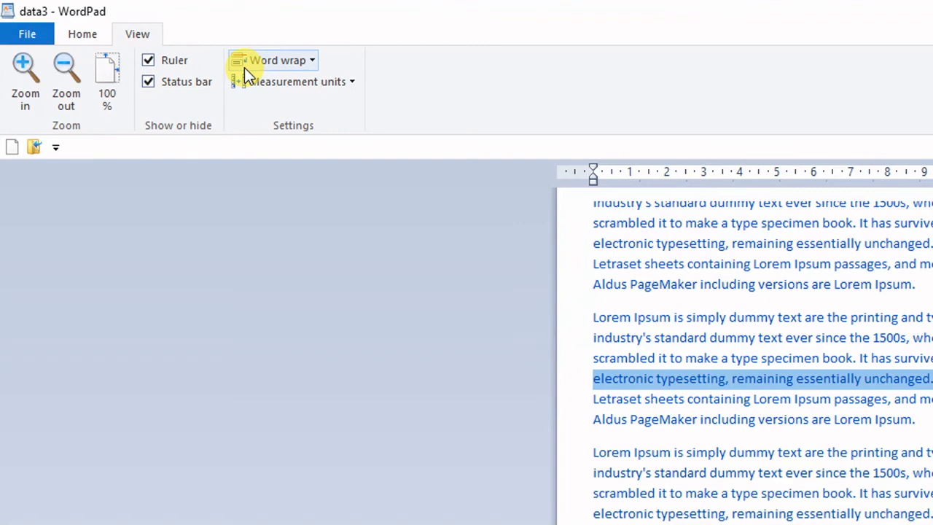
{"action": "key", "text": "alt"}
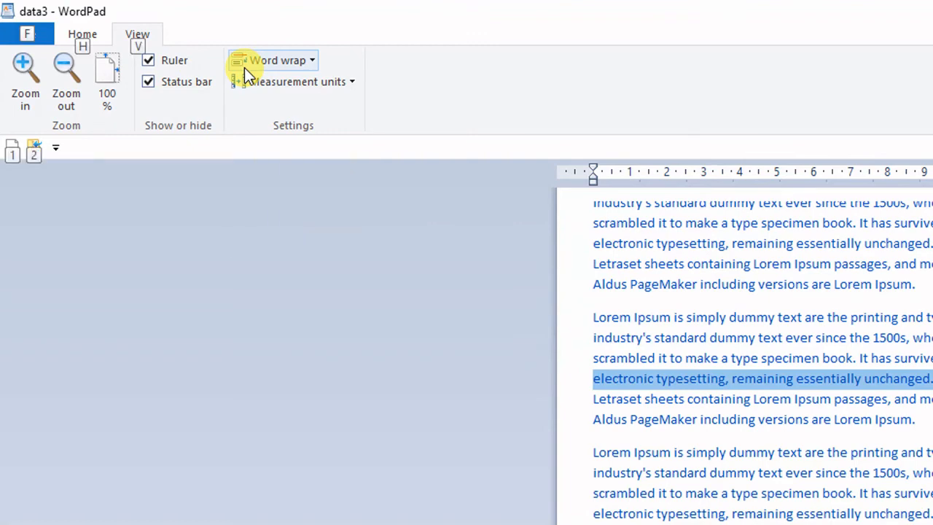
{"action": "key", "text": "h"}
{"action": "left_click", "coordinate": [221, 205]}
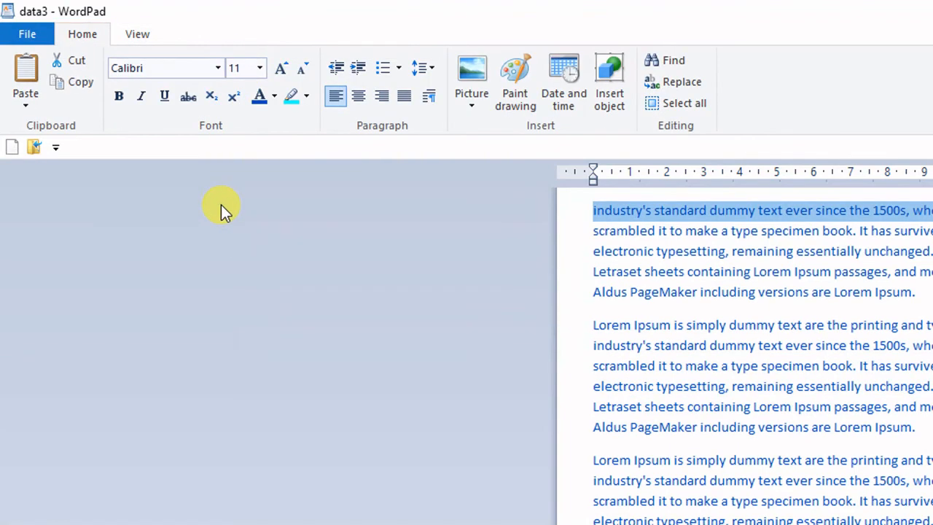
Zoom in on the document repeatedly until the text is strongly enlarged
{"action": "left_click", "coordinate": [138, 35]}
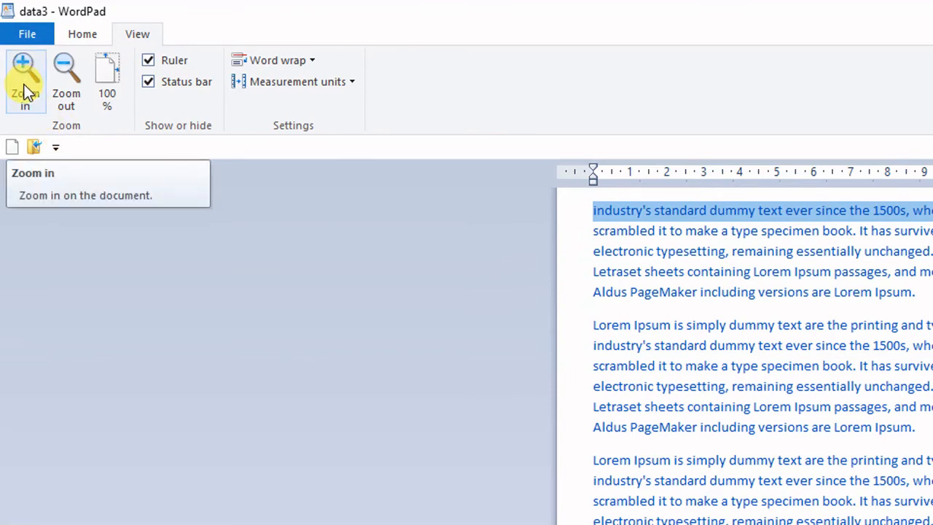
{"action": "key", "text": "F9"}
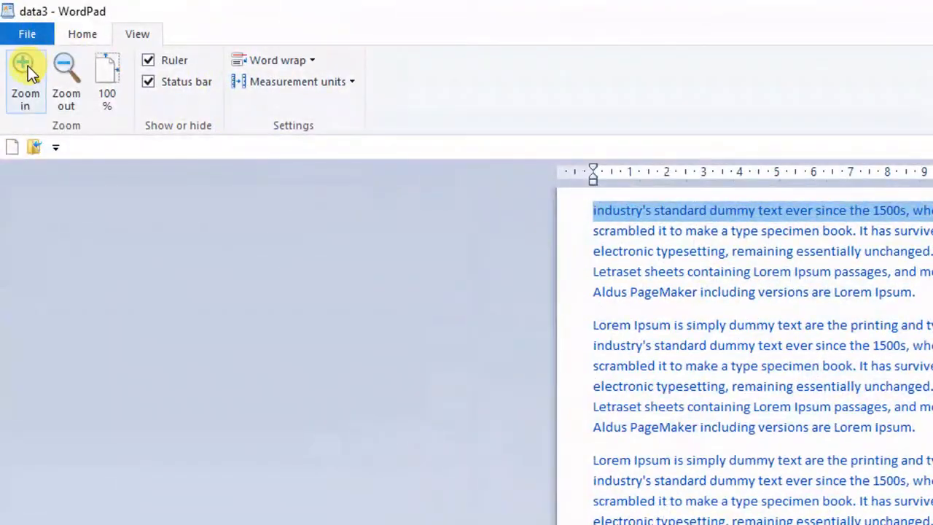
{"action": "left_click", "coordinate": [27, 65]}
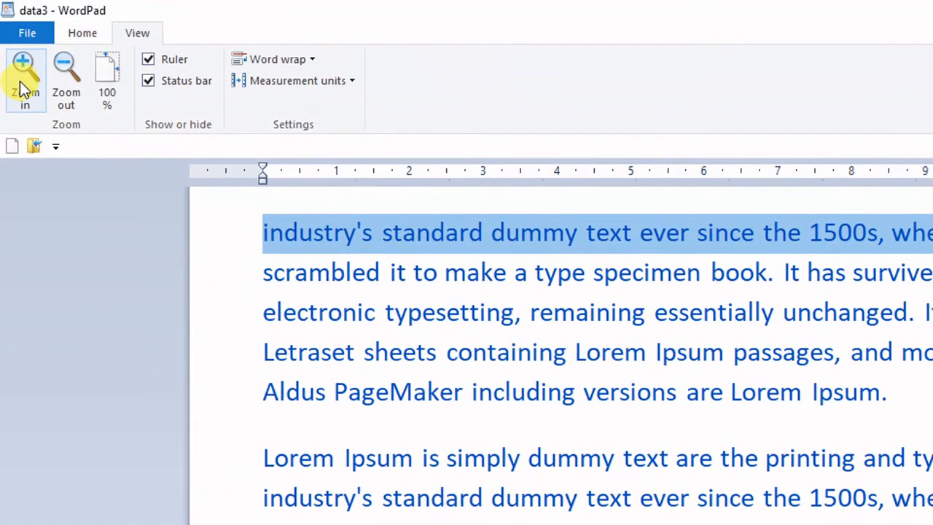
{"action": "left_click", "coordinate": [21, 82]}
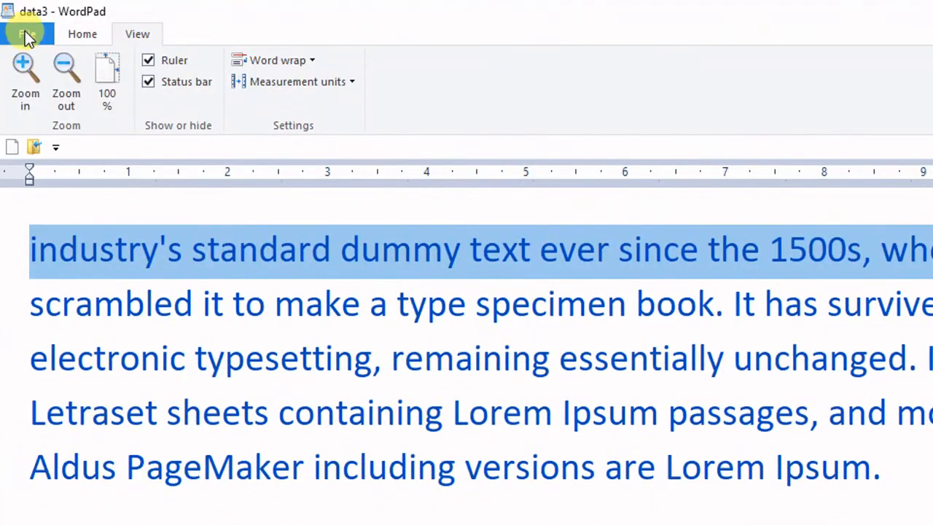
{"action": "left_click", "coordinate": [26, 67]}
{"action": "left_click", "coordinate": [26, 66]}
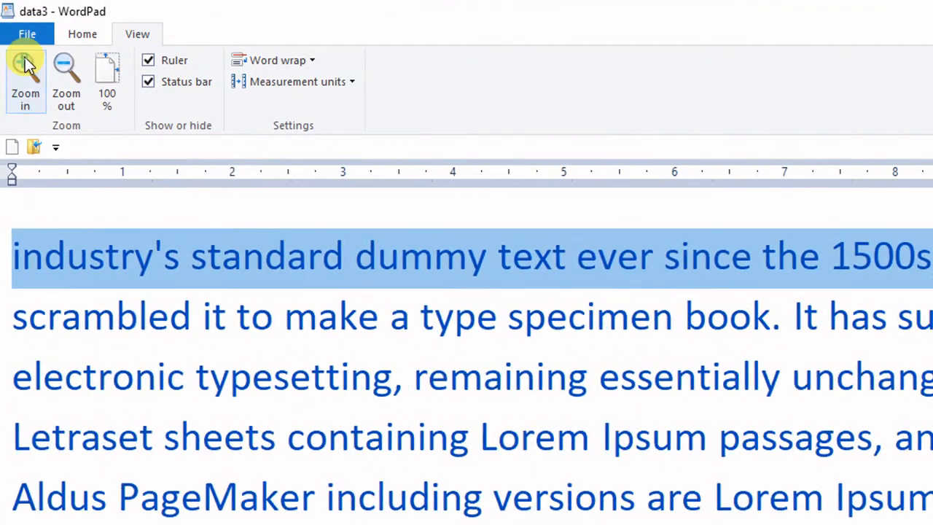
{"action": "left_click", "coordinate": [26, 65]}
{"action": "left_click", "coordinate": [25, 65]}
{"action": "left_click", "coordinate": [25, 65]}
{"action": "left_click", "coordinate": [25, 65]}
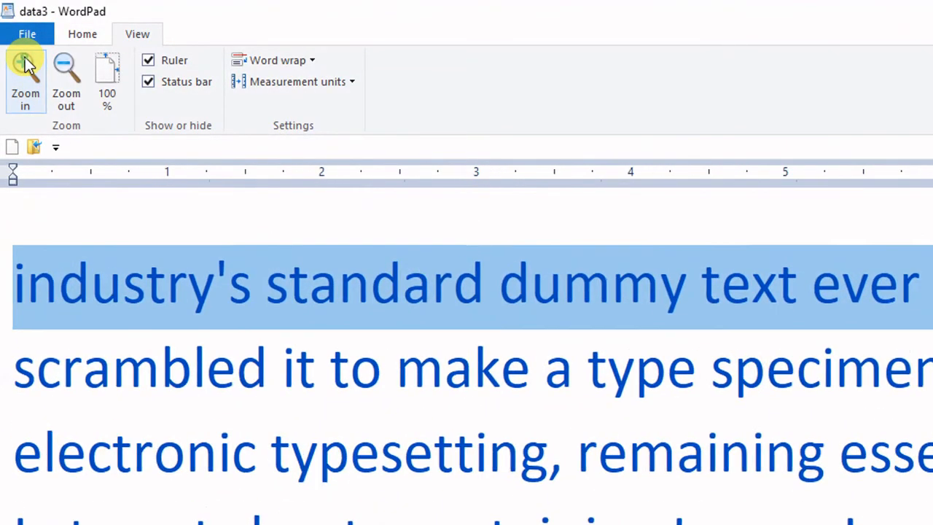
{"action": "left_click", "coordinate": [25, 65]}
{"action": "left_click", "coordinate": [26, 66]}
{"action": "left_click", "coordinate": [26, 65]}
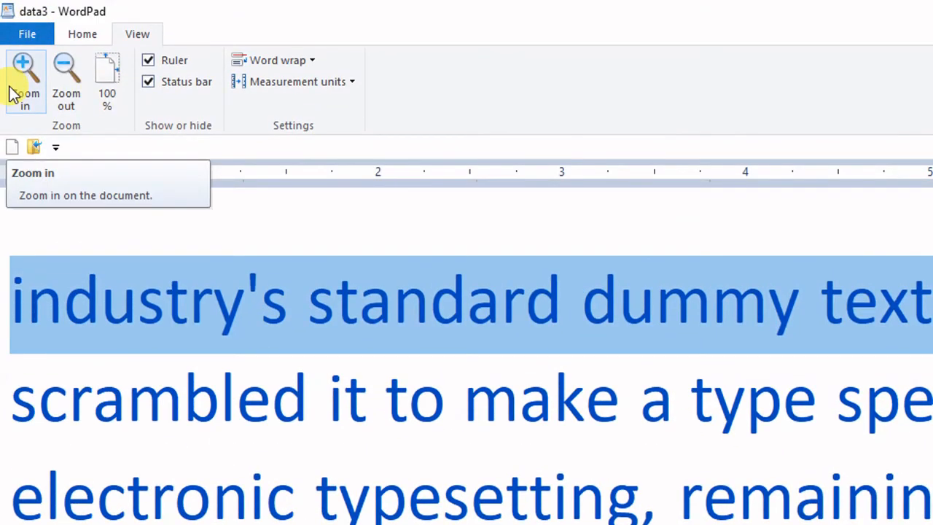
Zoom the document out a few levels and reset it to 100% of normal size
{"action": "left_click", "coordinate": [53, 94]}
{"action": "left_click", "coordinate": [52, 95]}
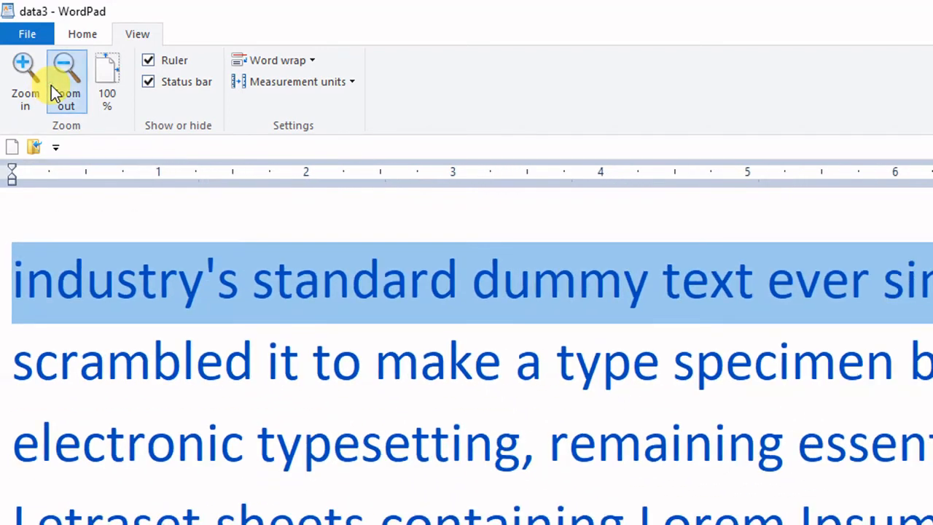
{"action": "left_click", "coordinate": [52, 95]}
{"action": "left_click", "coordinate": [52, 95]}
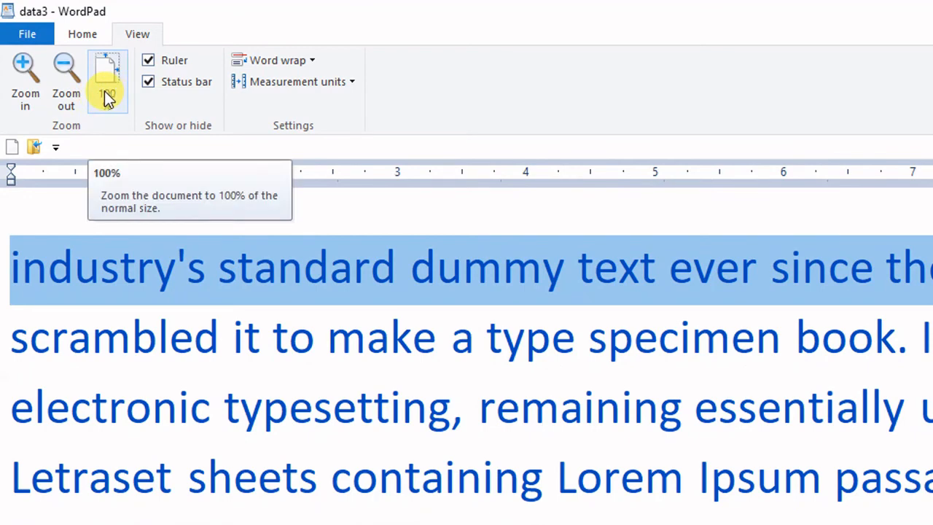
{"action": "left_click", "coordinate": [105, 97]}
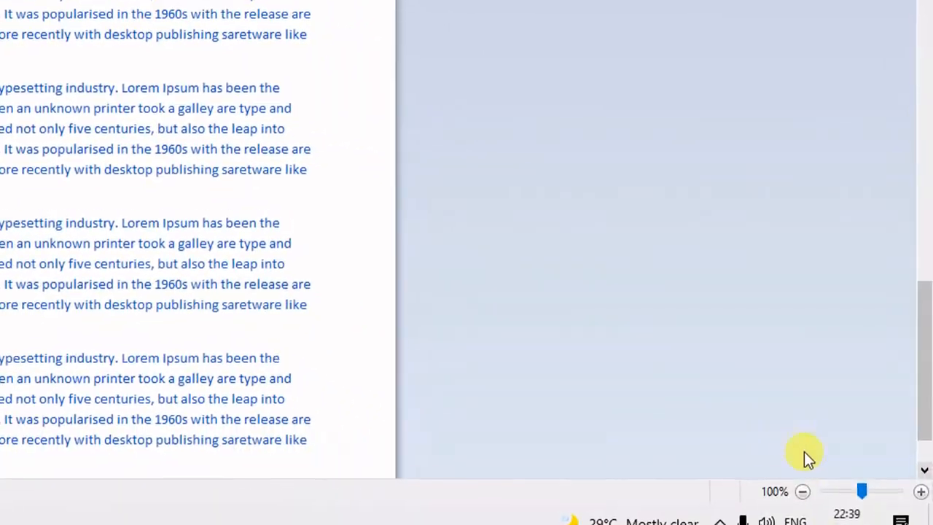
Vary the document zoom in and out repeatedly and return it to 100%
{"action": "mouse_move", "coordinate": [864, 475]}
{"action": "left_mouse_down"}
{"action": "mouse_move", "coordinate": [882, 474]}
{"action": "mouse_move", "coordinate": [840, 485]}
{"action": "mouse_move", "coordinate": [873, 479]}
{"action": "mouse_move", "coordinate": [859, 483]}
{"action": "left_mouse_up"}
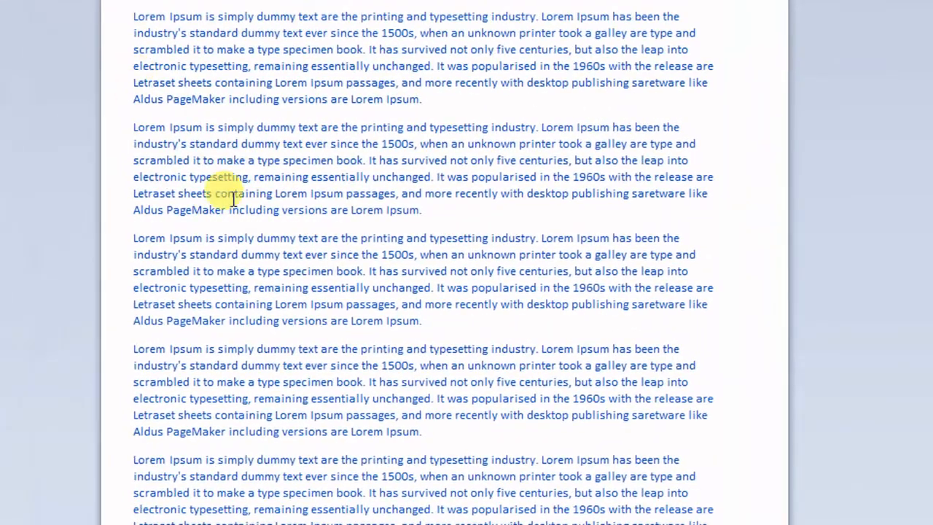
{"action": "scroll", "coordinate": [273, 386], "scroll_direction": "up", "scroll_amount": 3, "text": "ctrl"}
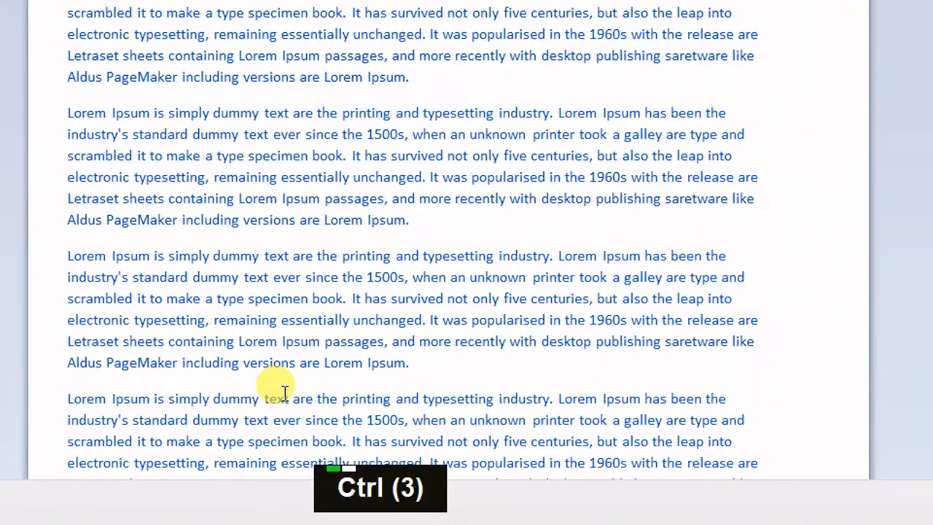
{"action": "scroll", "coordinate": [285, 393], "scroll_direction": "down", "scroll_amount": 3, "text": "ctrl"}
{"action": "scroll", "coordinate": [285, 393], "scroll_direction": "up", "scroll_amount": 5, "text": "ctrl"}
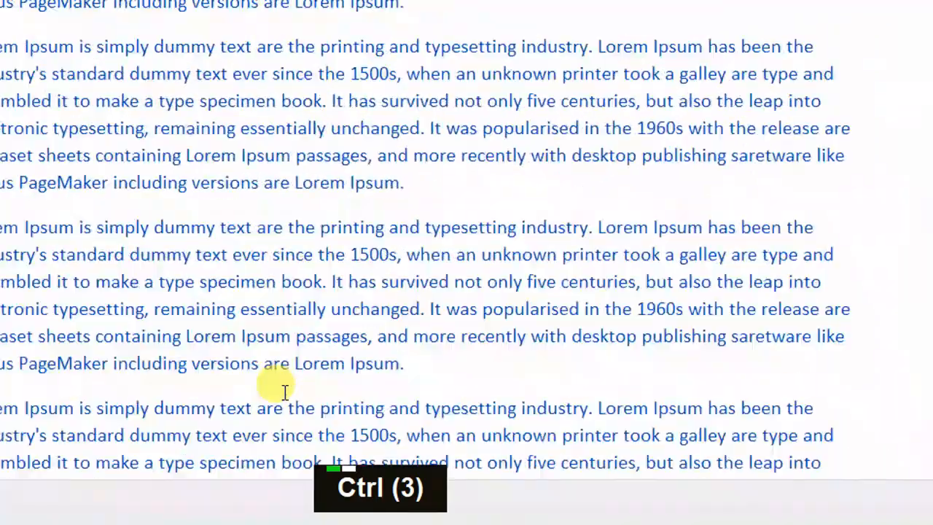
{"action": "scroll", "coordinate": [285, 393], "scroll_direction": "down", "scroll_amount": 5, "text": "ctrl"}
{"action": "scroll", "coordinate": [285, 393], "scroll_direction": "up", "scroll_amount": 5, "text": "ctrl"}
{"action": "scroll", "coordinate": [285, 393], "scroll_direction": "down", "scroll_amount": 2, "text": "ctrl"}
{"action": "scroll", "coordinate": [285, 393], "scroll_direction": "up", "scroll_amount": 1, "text": "ctrl"}
{"action": "scroll", "coordinate": [285, 393], "scroll_direction": "down", "scroll_amount": 3, "text": "ctrl"}
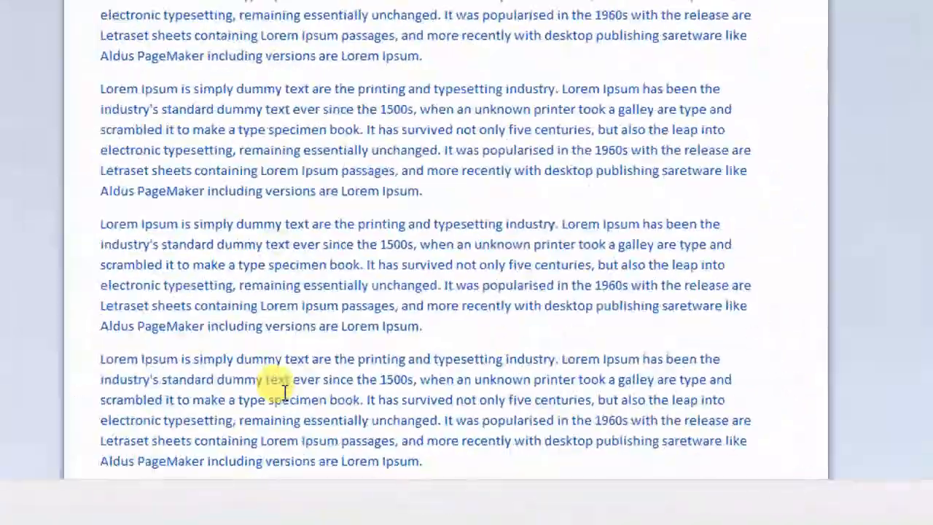
{"action": "scroll", "coordinate": [285, 393], "scroll_direction": "up", "scroll_amount": 3, "text": "ctrl"}
{"action": "scroll", "coordinate": [285, 393], "scroll_direction": "down", "scroll_amount": 1, "text": "ctrl"}
{"action": "scroll", "coordinate": [285, 393], "scroll_direction": "up", "scroll_amount": 2, "text": "ctrl"}
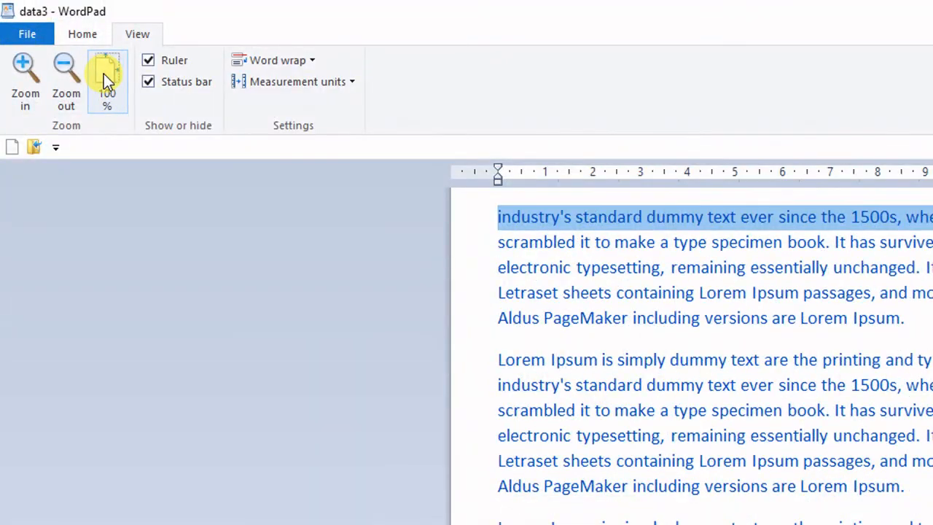
{"action": "left_click", "coordinate": [103, 73]}
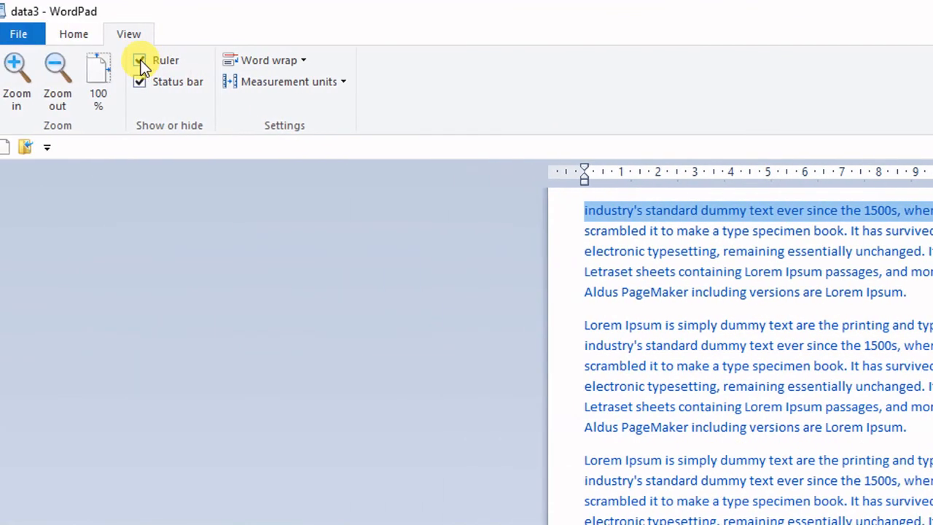
Hide and redisplay the ruler twice, and toggle the status bar on and off, leaving the ruler shown and the status bar hidden
{"action": "left_click", "coordinate": [140, 61]}
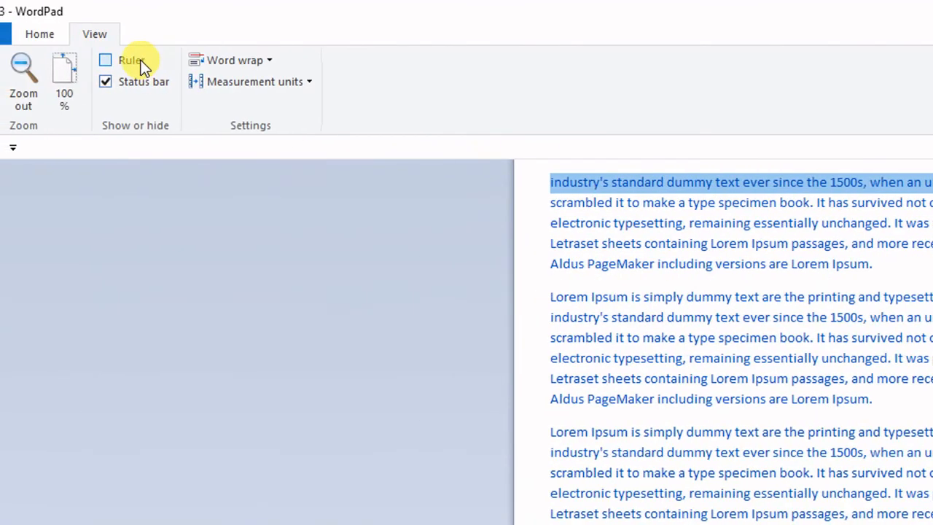
{"action": "left_click", "coordinate": [125, 60]}
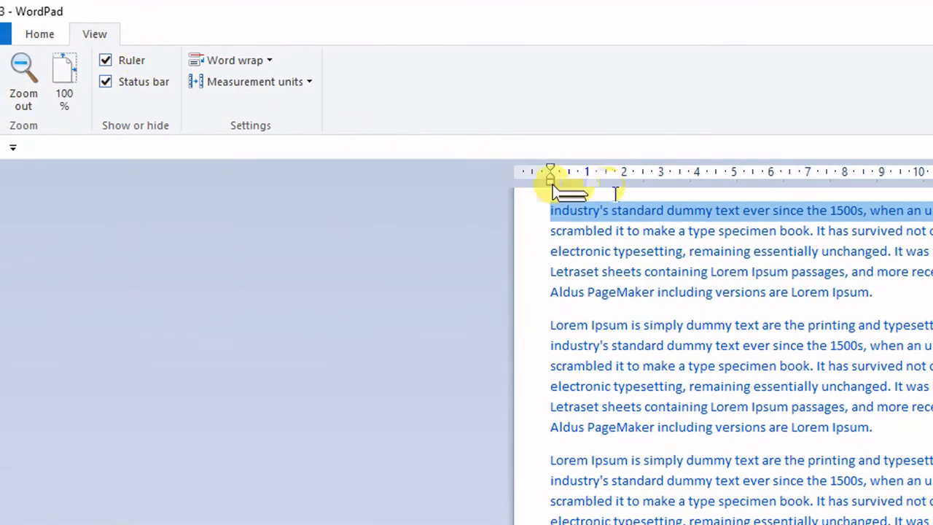
{"action": "left_click", "coordinate": [126, 62]}
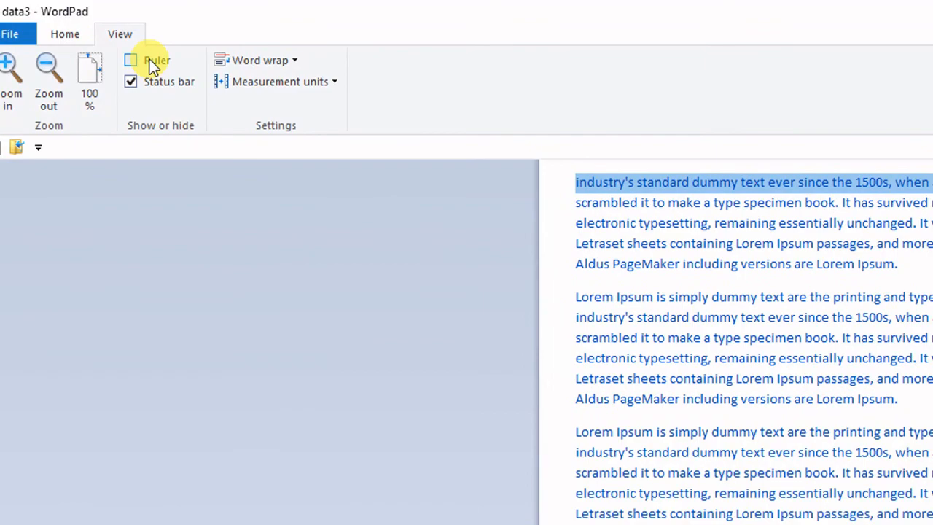
{"action": "left_click", "coordinate": [153, 63]}
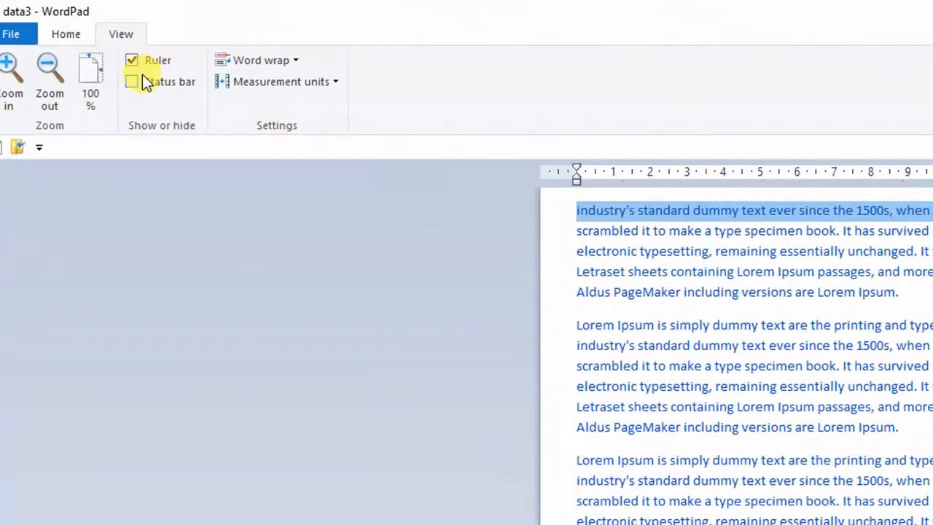
{"action": "left_click", "coordinate": [99, 77]}
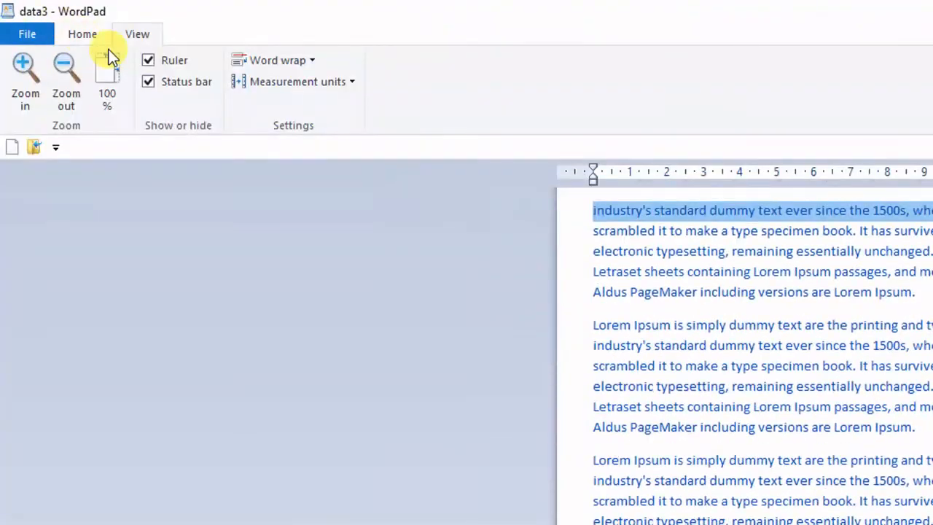
{"action": "left_click", "coordinate": [149, 49]}
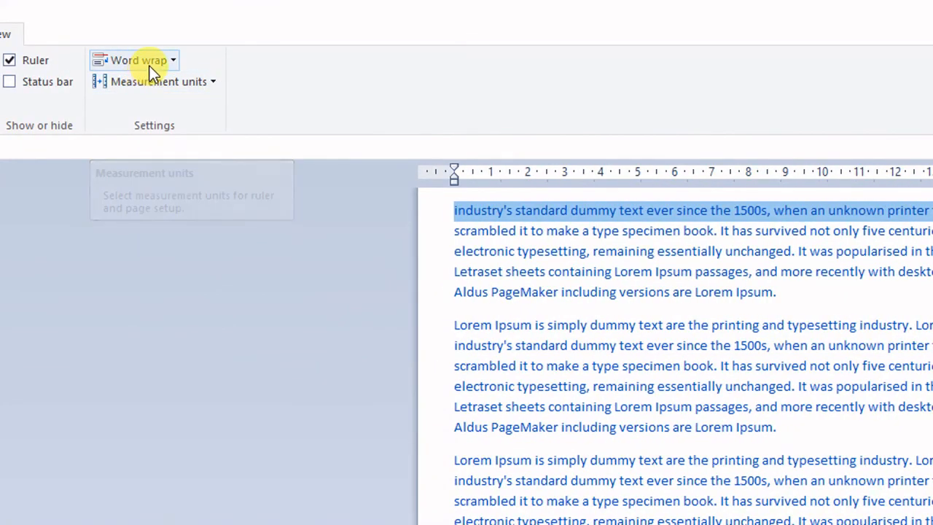
Set word wrap to No wrap and view the unwrapped lines across their full width
{"action": "left_click", "coordinate": [150, 65]}
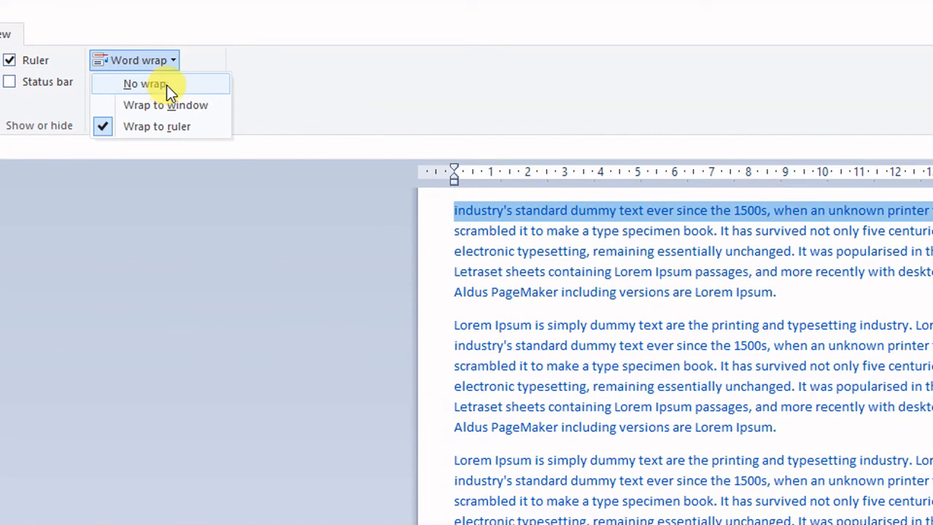
{"action": "left_click", "coordinate": [167, 85]}
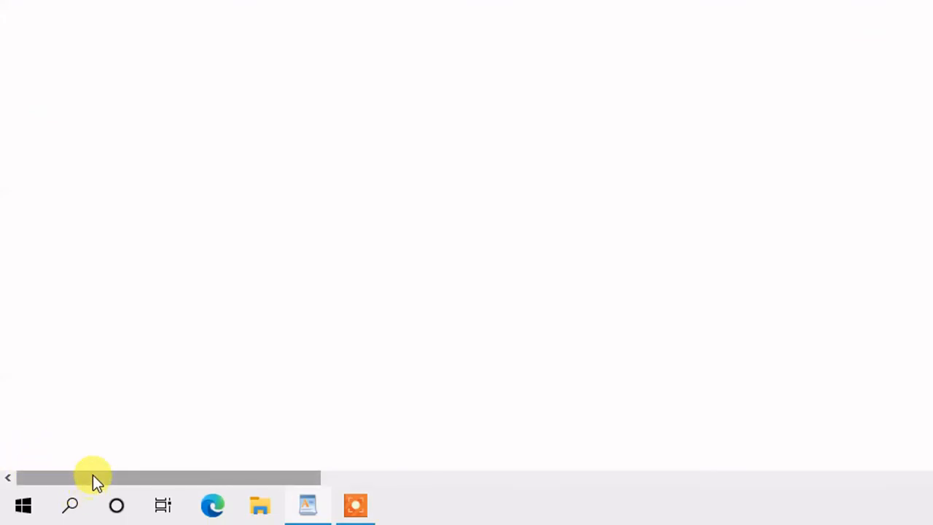
{"action": "left_click_drag", "start_coordinate": [92, 475], "coordinate": [332, 507]}
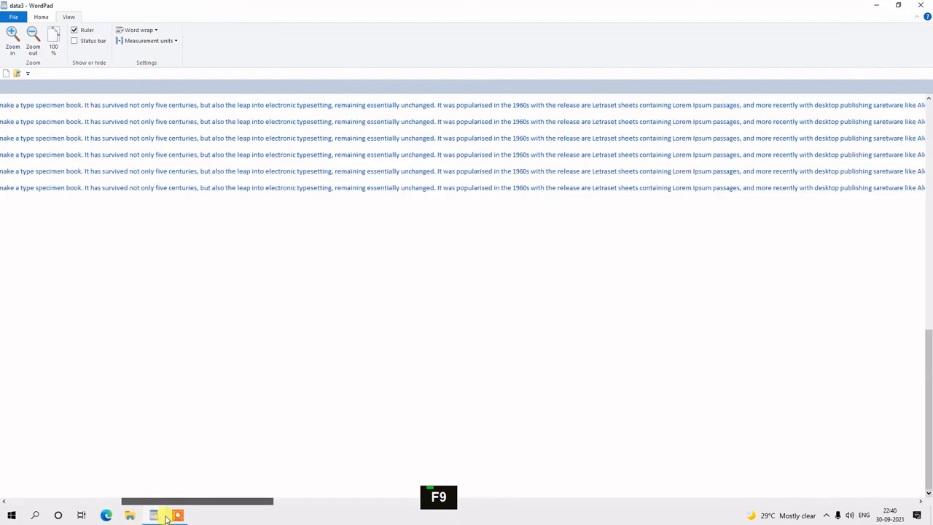
{"action": "left_click_drag", "start_coordinate": [166, 516], "coordinate": [45, 496]}
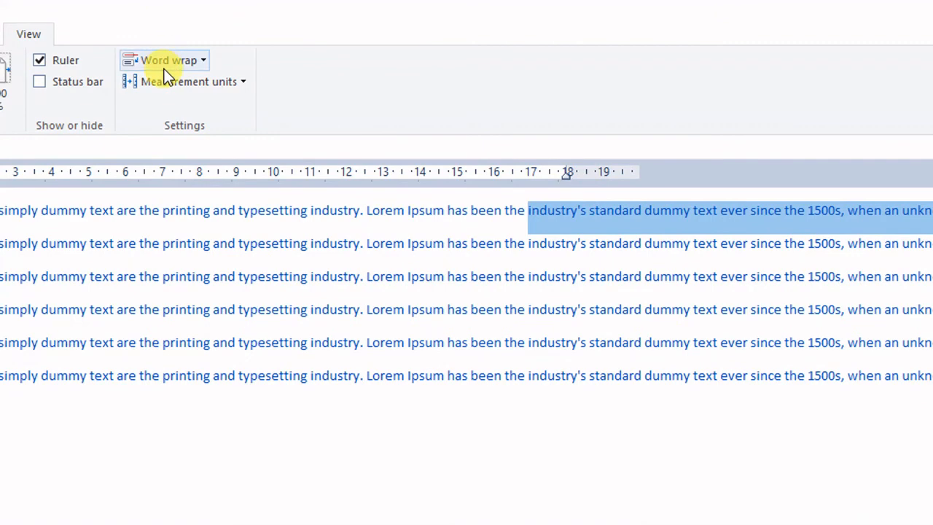
Switch word wrap to Wrap to window and change it back to Wrap to ruler
{"action": "left_click", "coordinate": [167, 60]}
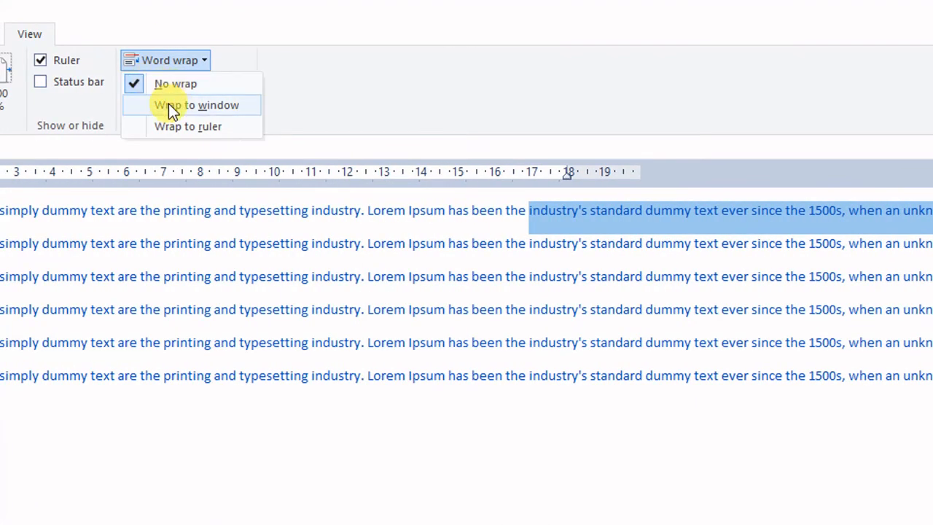
{"action": "left_click", "coordinate": [172, 106]}
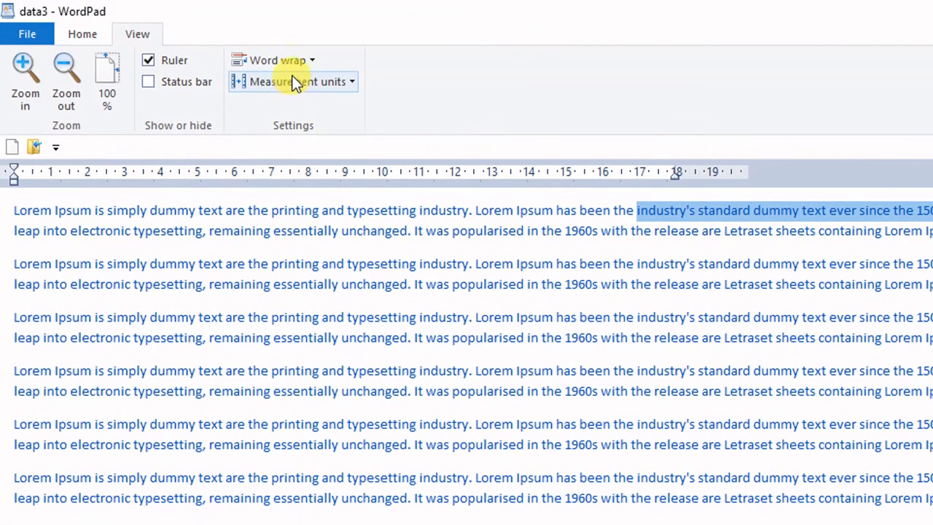
{"action": "left_click", "coordinate": [293, 61]}
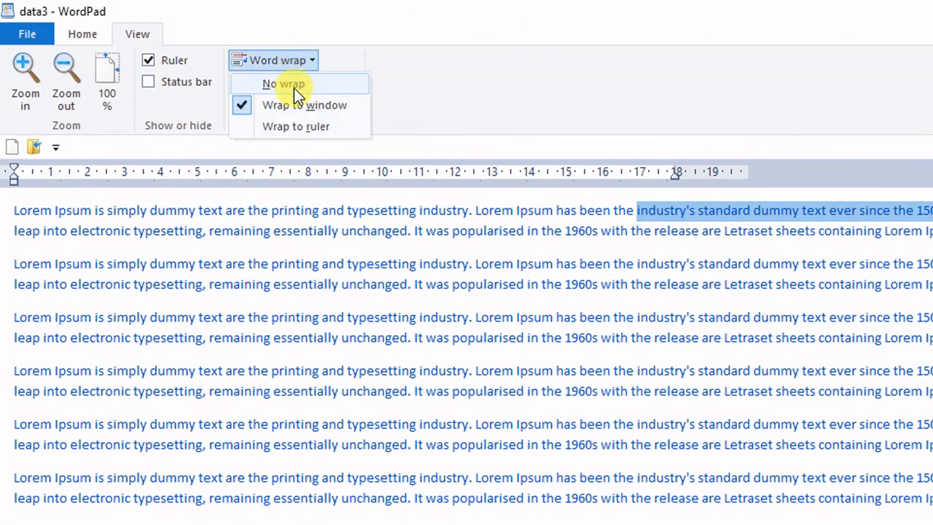
{"action": "left_click", "coordinate": [323, 125]}
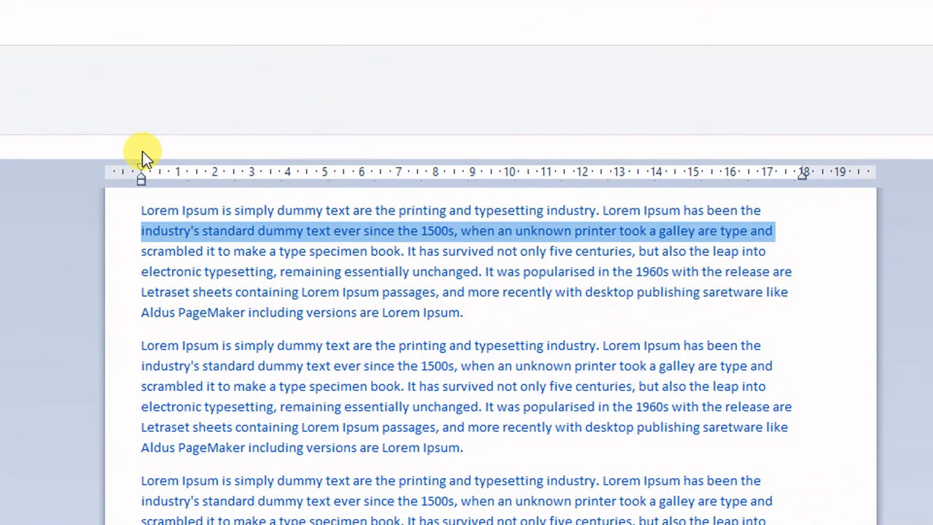
{"action": "left_click", "coordinate": [139, 61]}
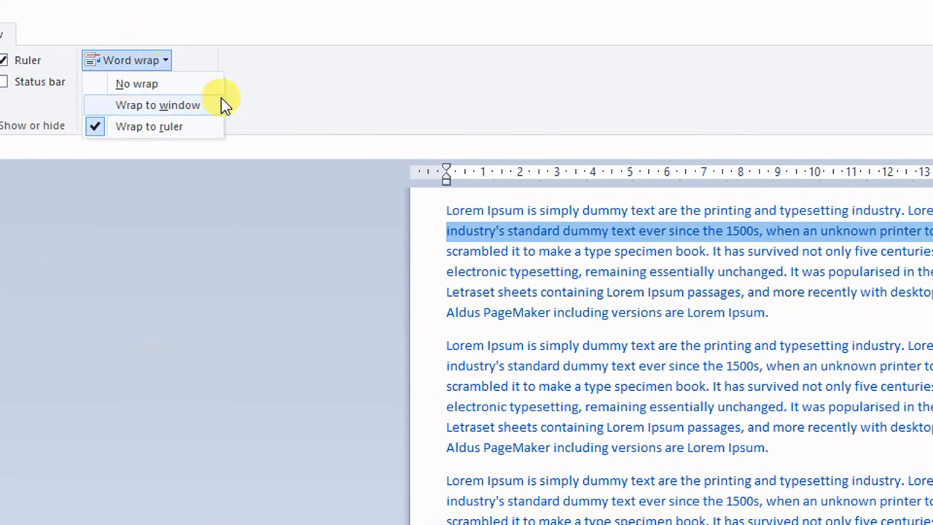
{"action": "left_click", "coordinate": [317, 97]}
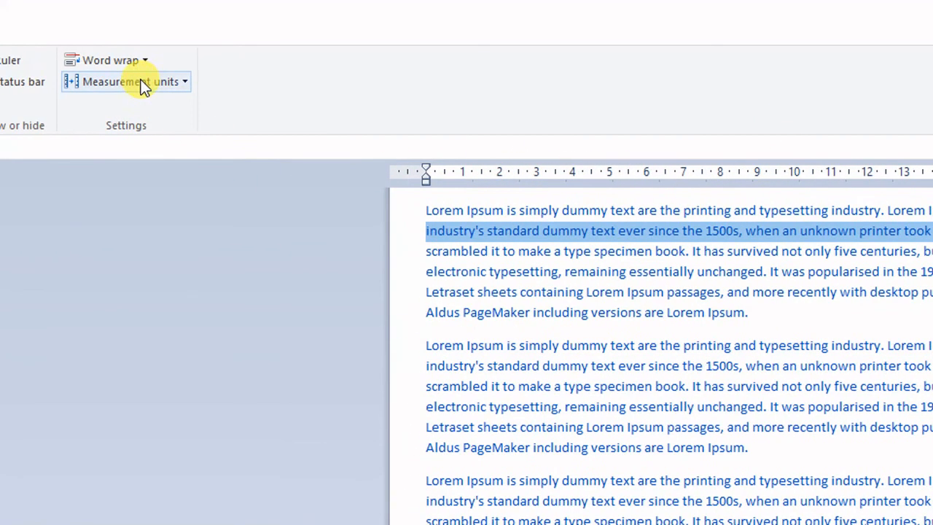
Switch the ruler's measurement units to inches and change them back to centimeters
{"action": "left_click", "coordinate": [171, 83]}
{"action": "left_click", "coordinate": [135, 104]}
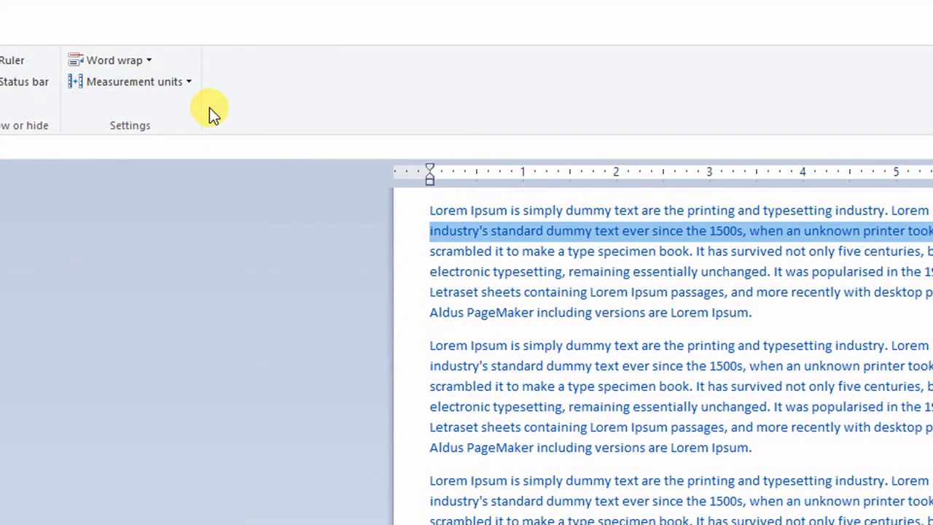
{"action": "left_click", "coordinate": [184, 86]}
{"action": "left_click", "coordinate": [144, 131]}
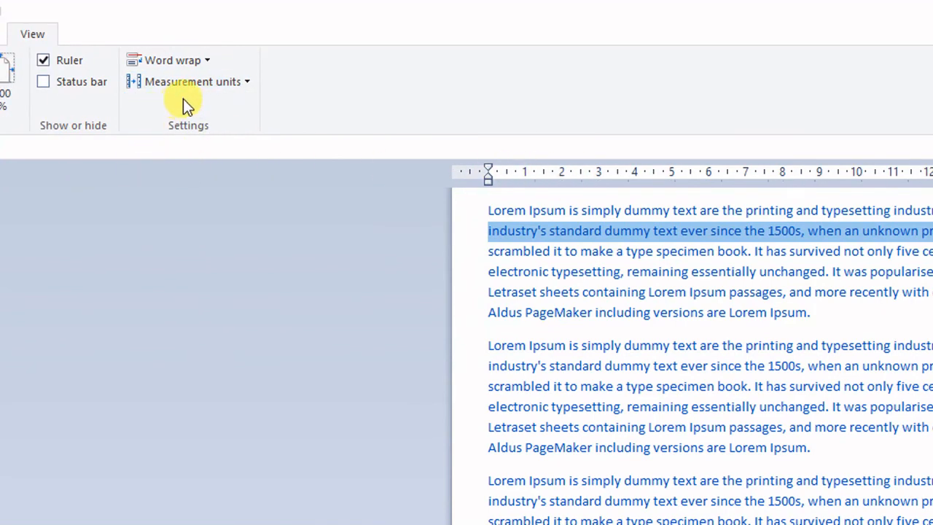
Set the ruler's measurement units to points, followed by picas
{"action": "left_click", "coordinate": [131, 84]}
{"action": "left_click", "coordinate": [173, 147]}
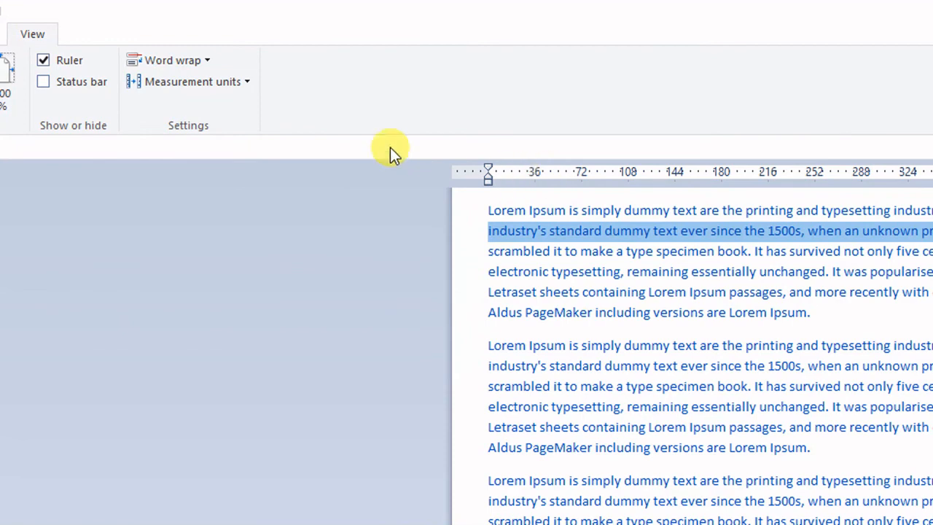
{"action": "left_click", "coordinate": [230, 86]}
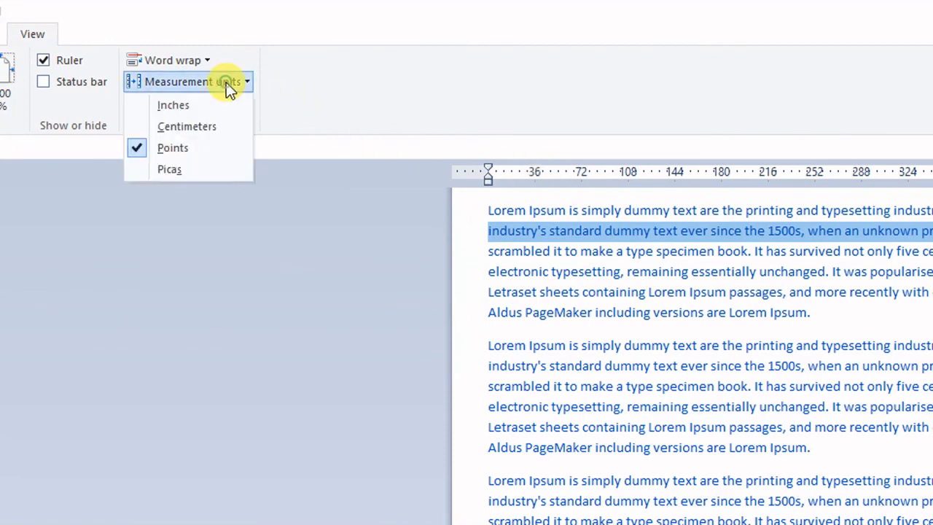
{"action": "left_click", "coordinate": [176, 173]}
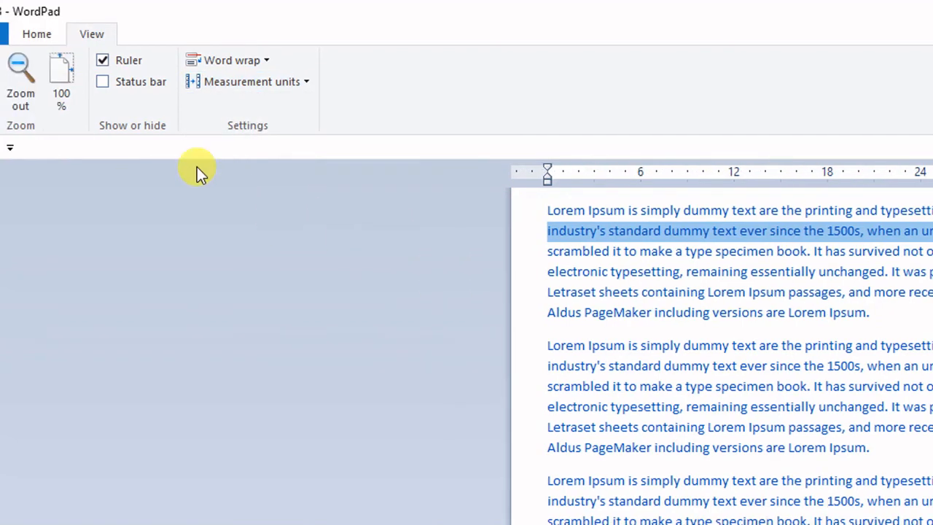